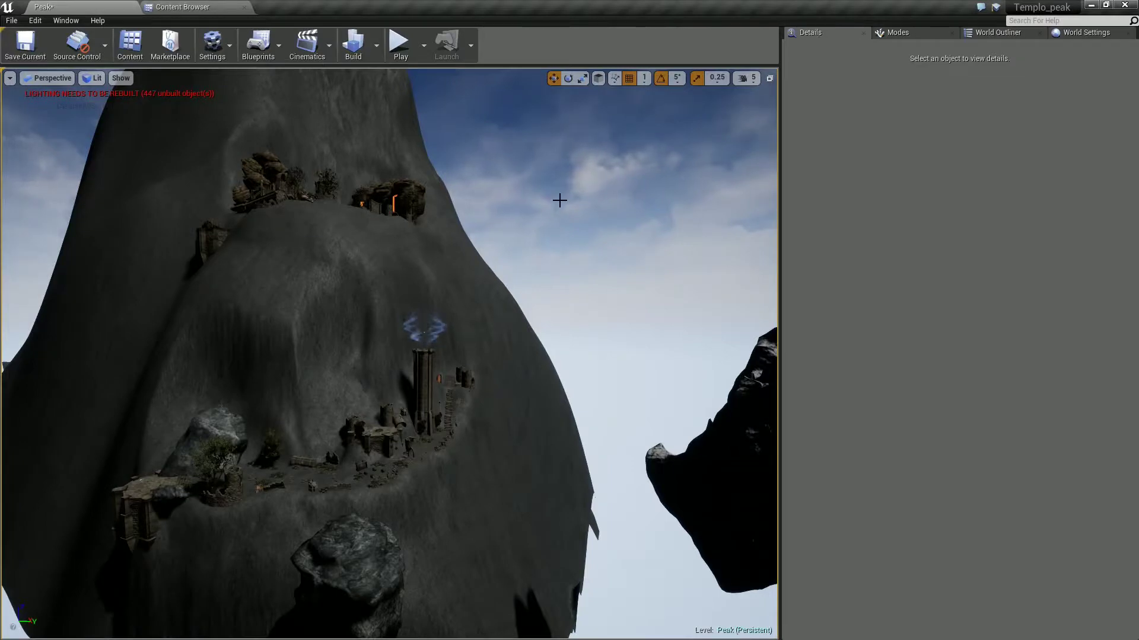
# Play the Peak level and run the character along the cliff terrace toward the trees
pyautogui.moveTo(560, 200); pyautogui.dragTo(525, 187, button='right')
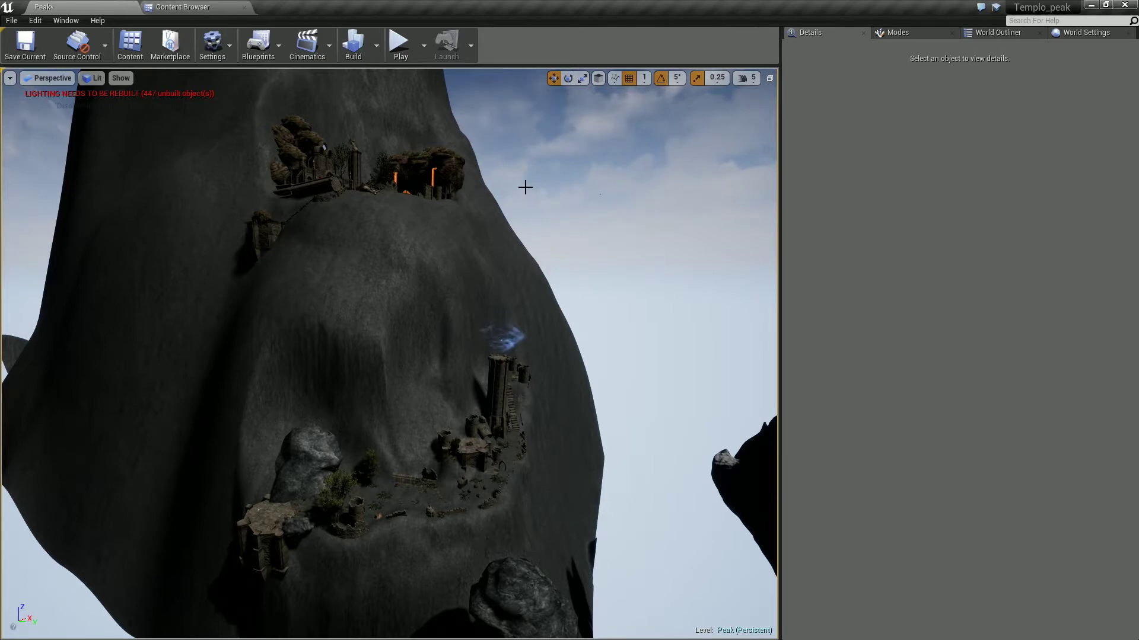
pyautogui.moveTo(525, 187); pyautogui.dragTo(559, 191, button='right')
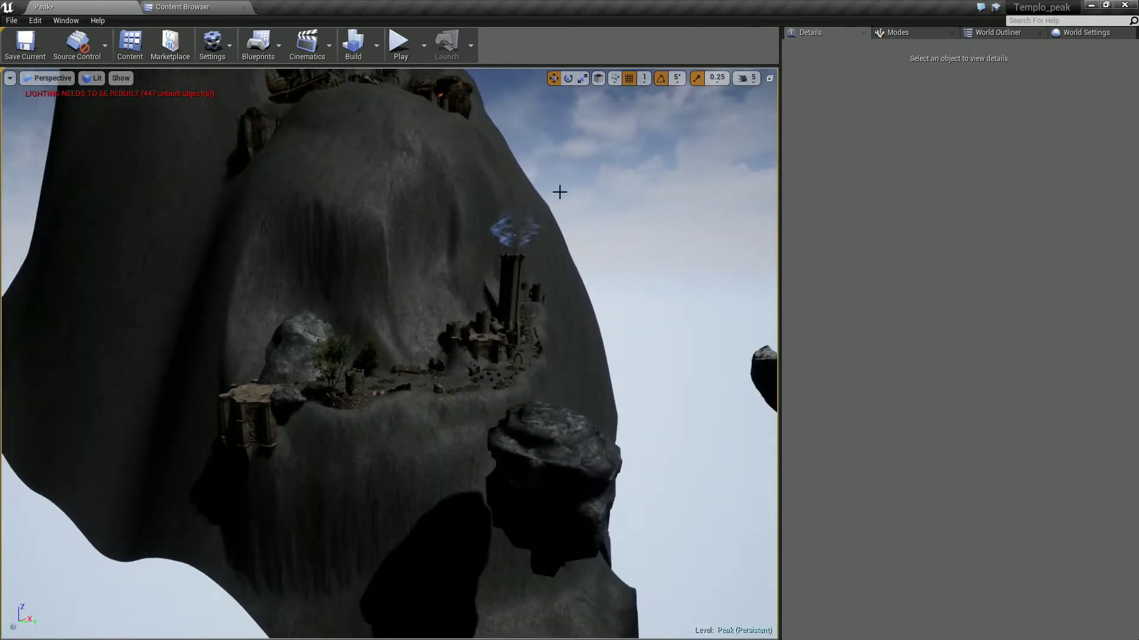
pyautogui.click(401, 56)
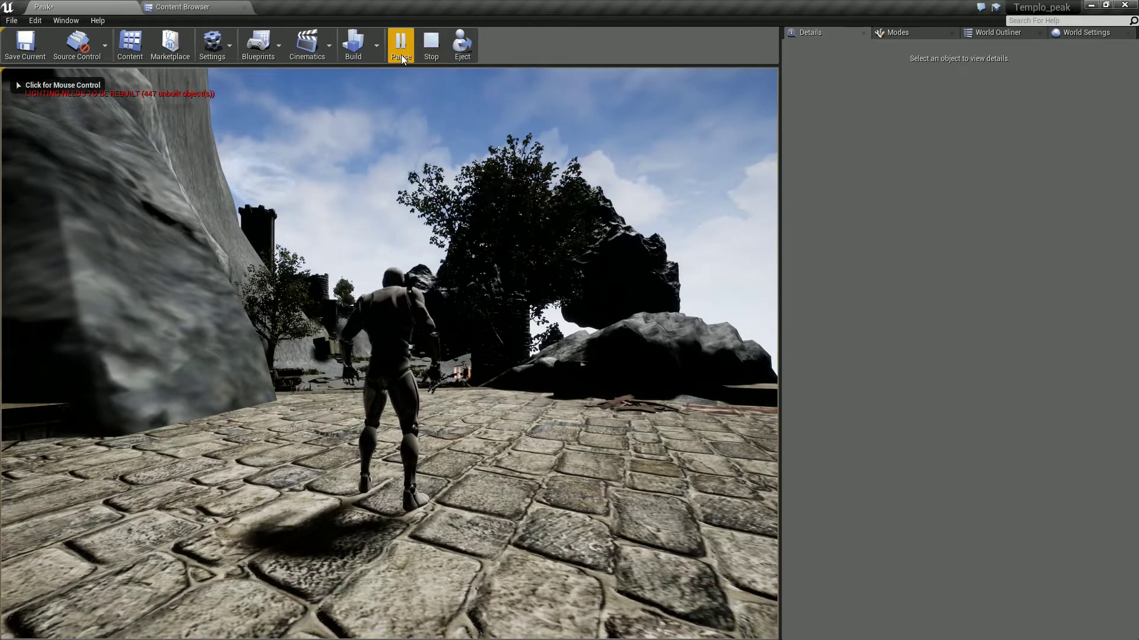
pyautogui.click(599, 74)
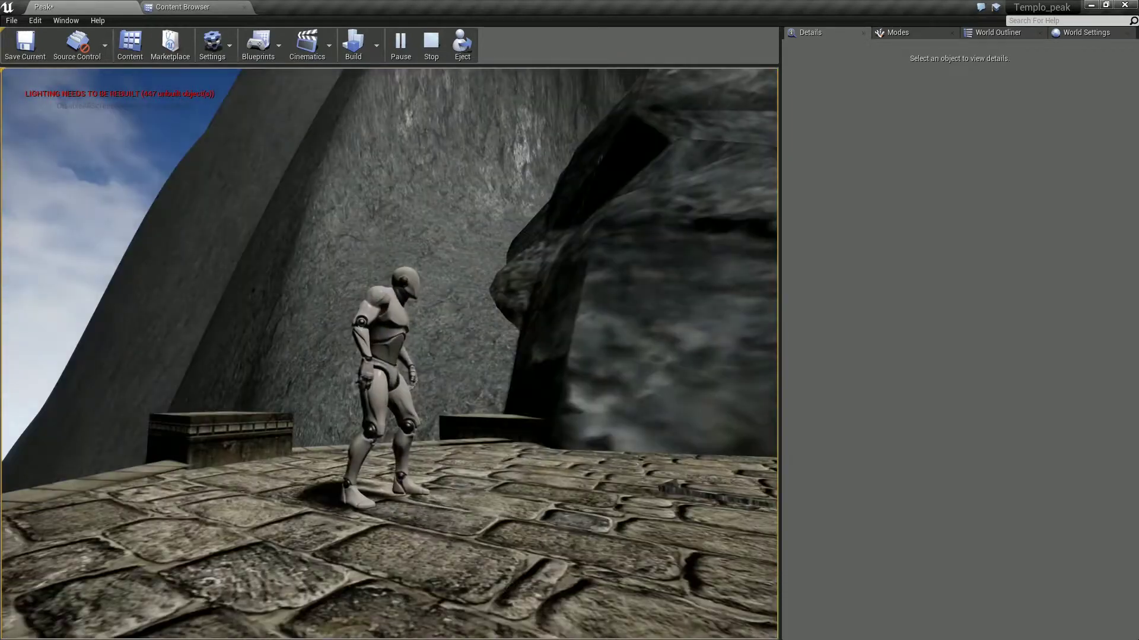
pyautogui.press('w')
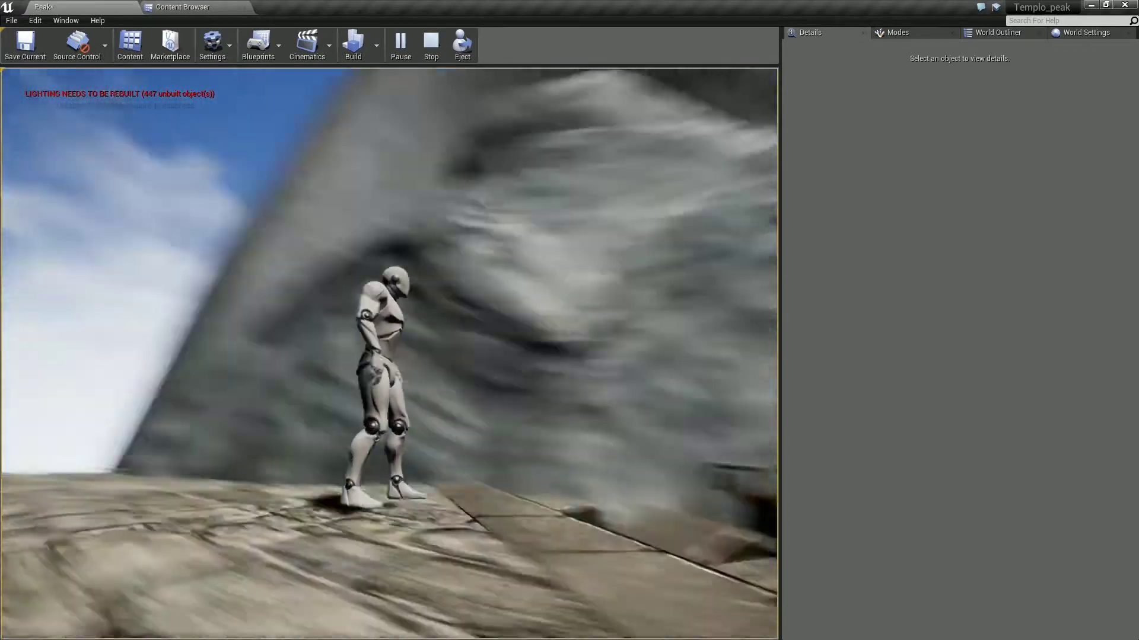
pyautogui.press('w')
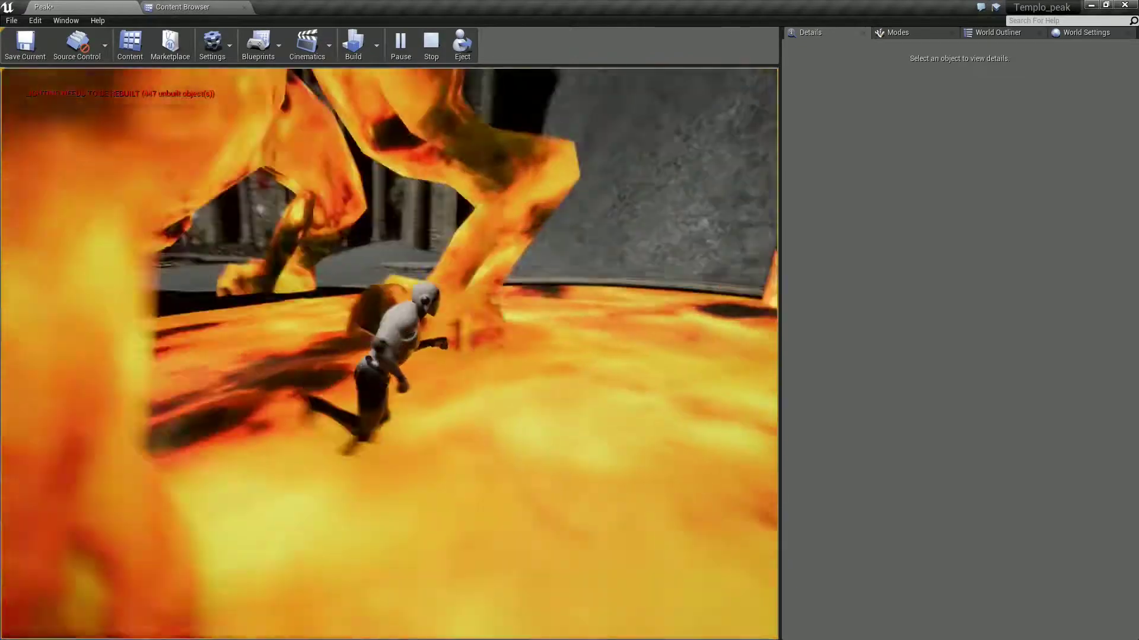
# Run across the lava, up the temple steps, through the corridor and across the courtyard
pyautogui.press('w')
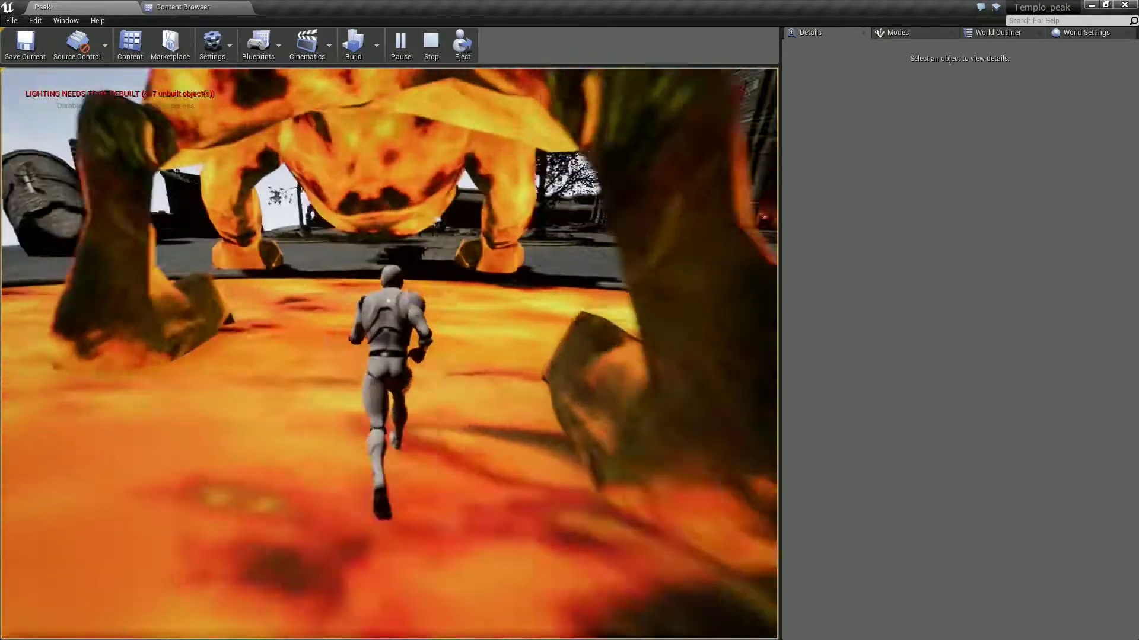
pyautogui.press('w')
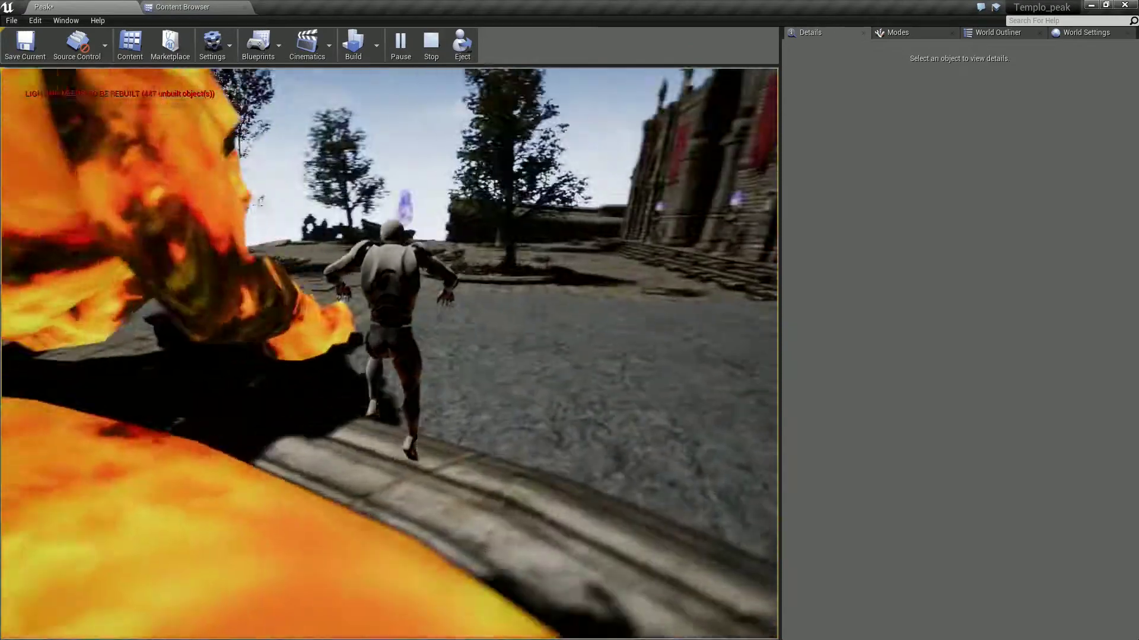
pyautogui.press('w')
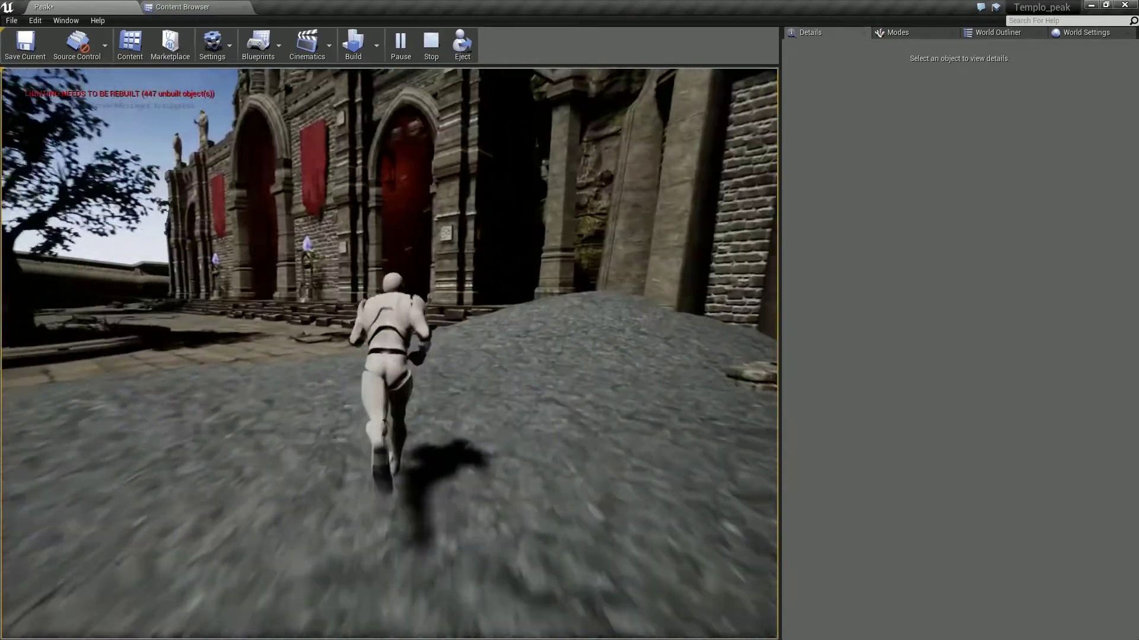
pyautogui.press('w')
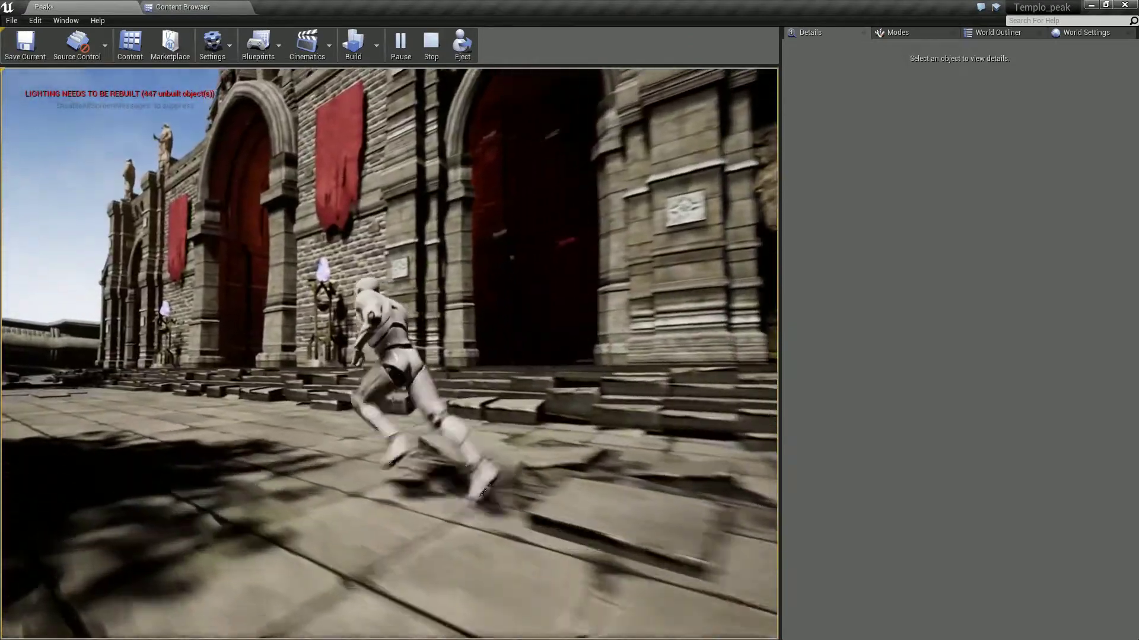
pyautogui.press('w')
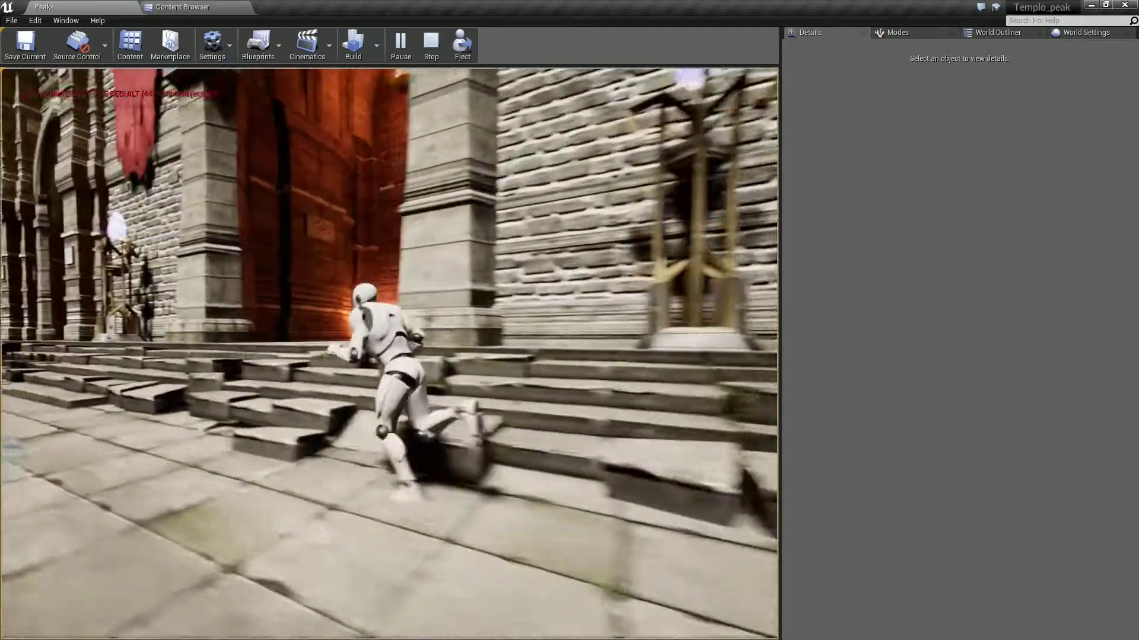
pyautogui.press('w')
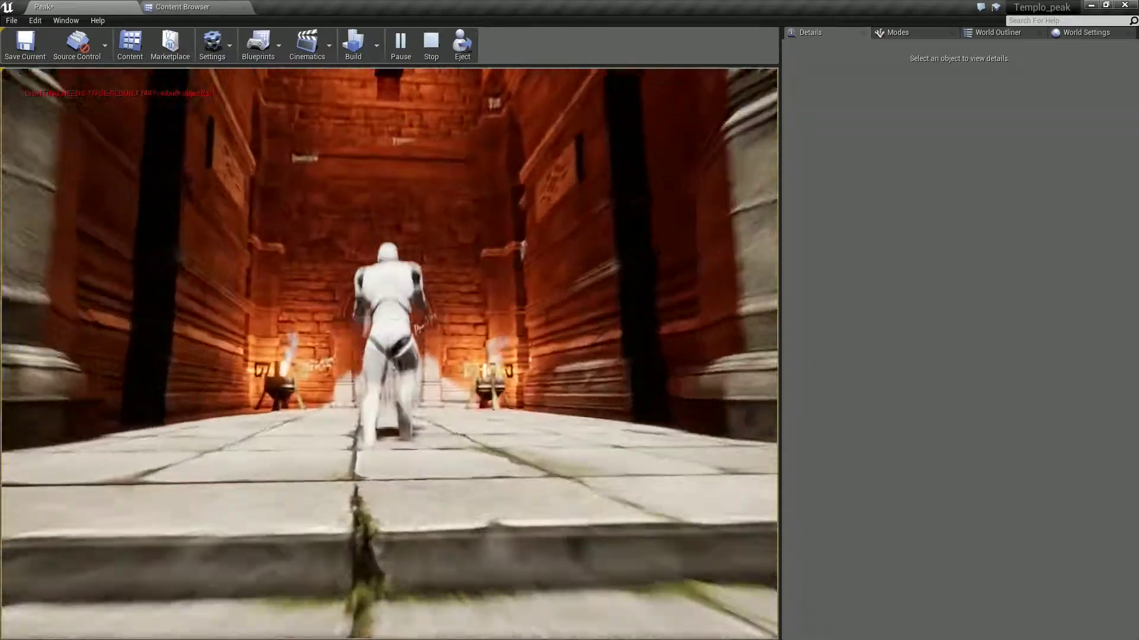
pyautogui.press('w')
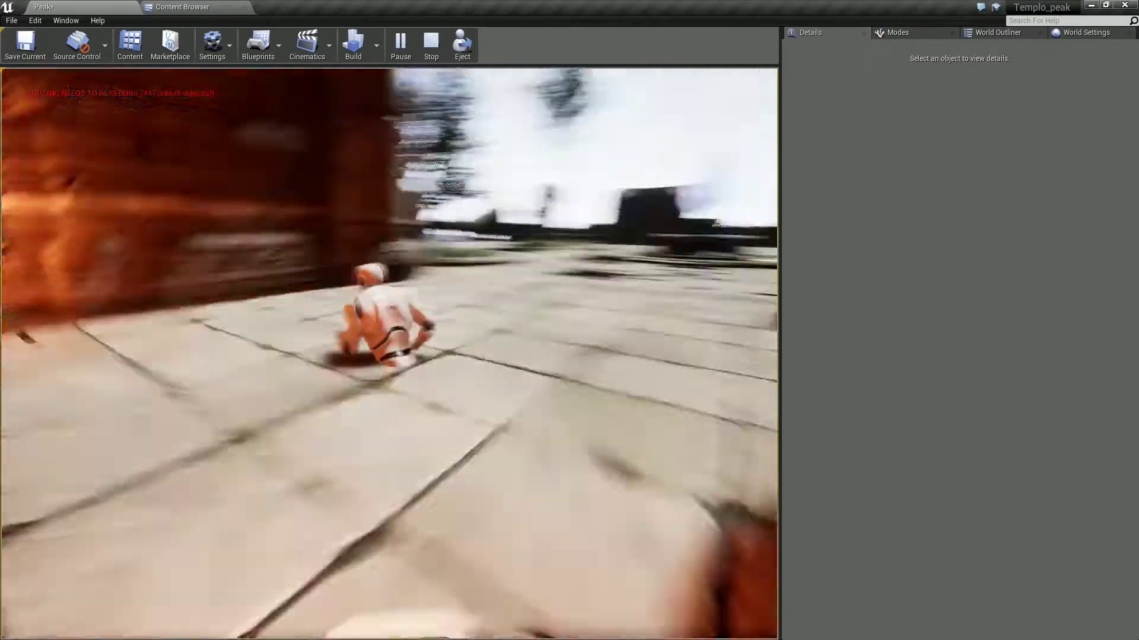
pyautogui.press('w')
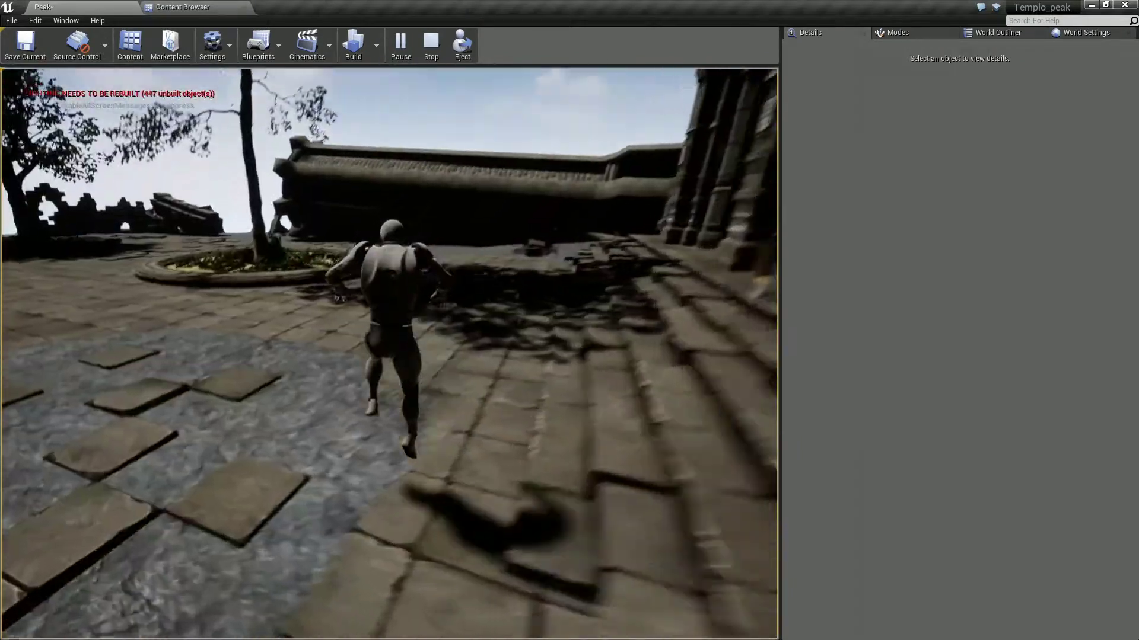
pyautogui.press('w')
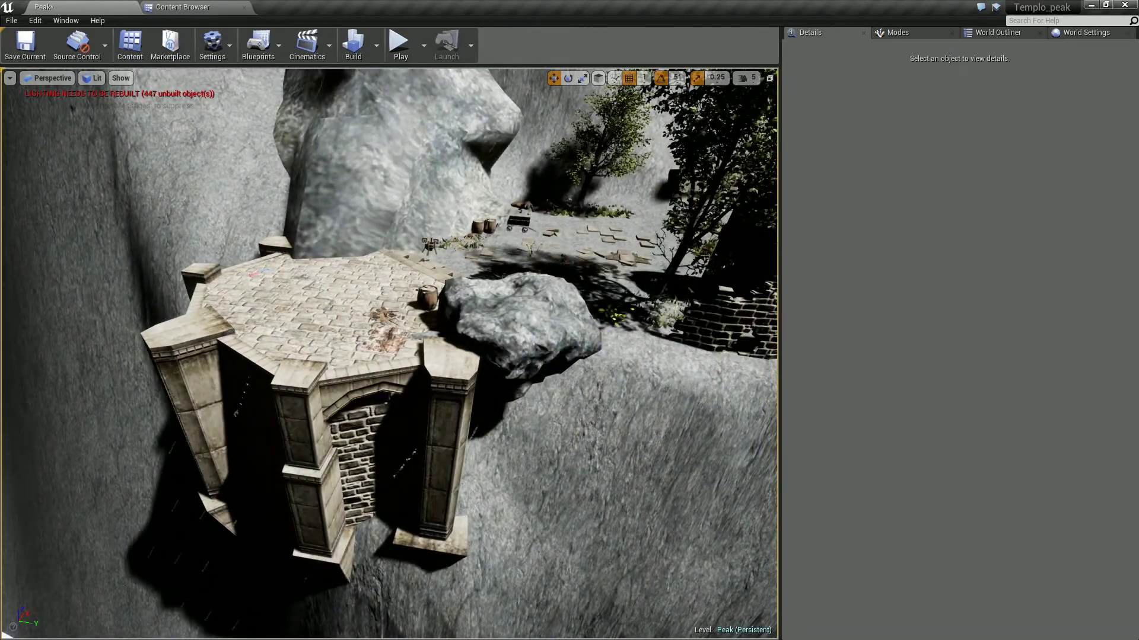
# Select the ruin building on the cliff to reach its SM_Plains_Ruin_BuildingLOD02 mesh
pyautogui.click(379, 314)
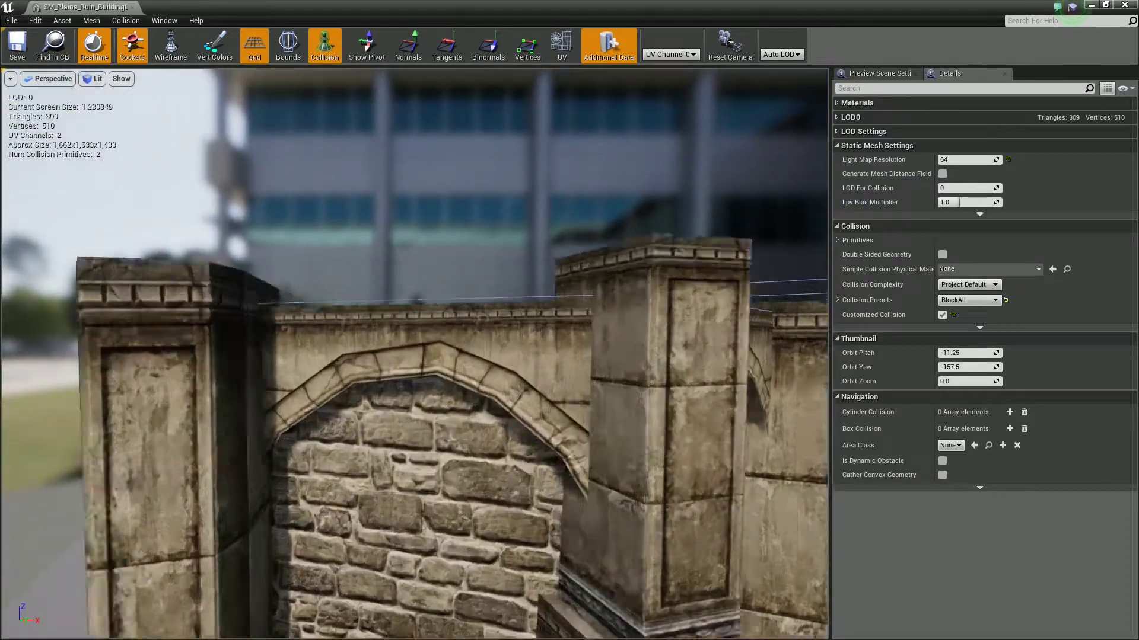
# Save SM_Plains_Ruin_BuildingLOD02, close its mesh editor, and play the level again
pyautogui.moveTo(463, 262); pyautogui.dragTo(464, 262)
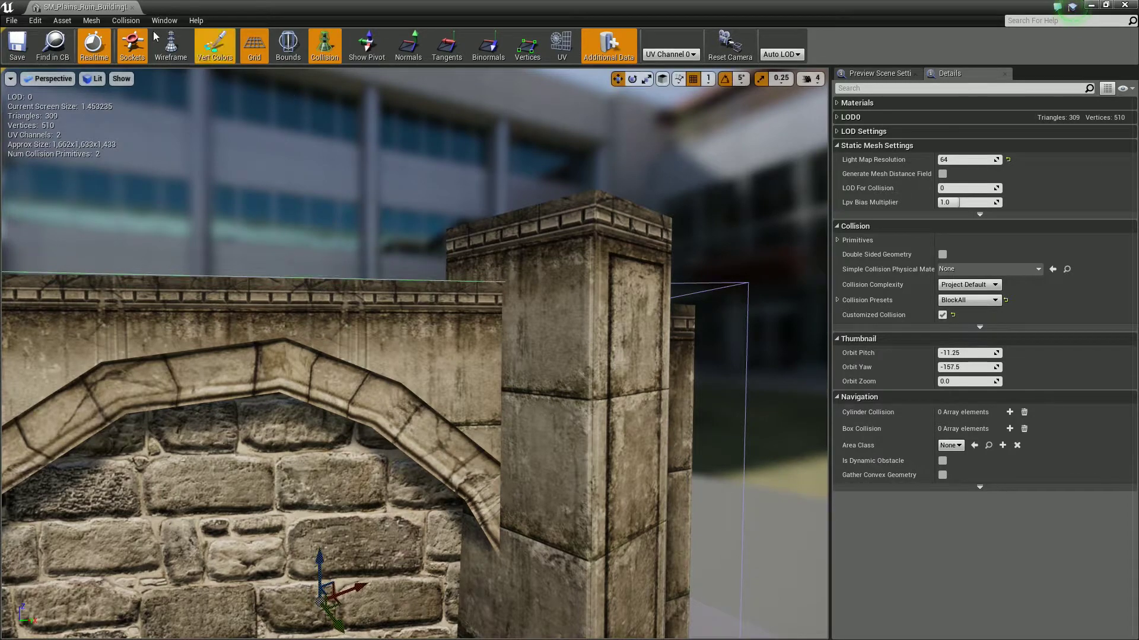
pyautogui.click(17, 45)
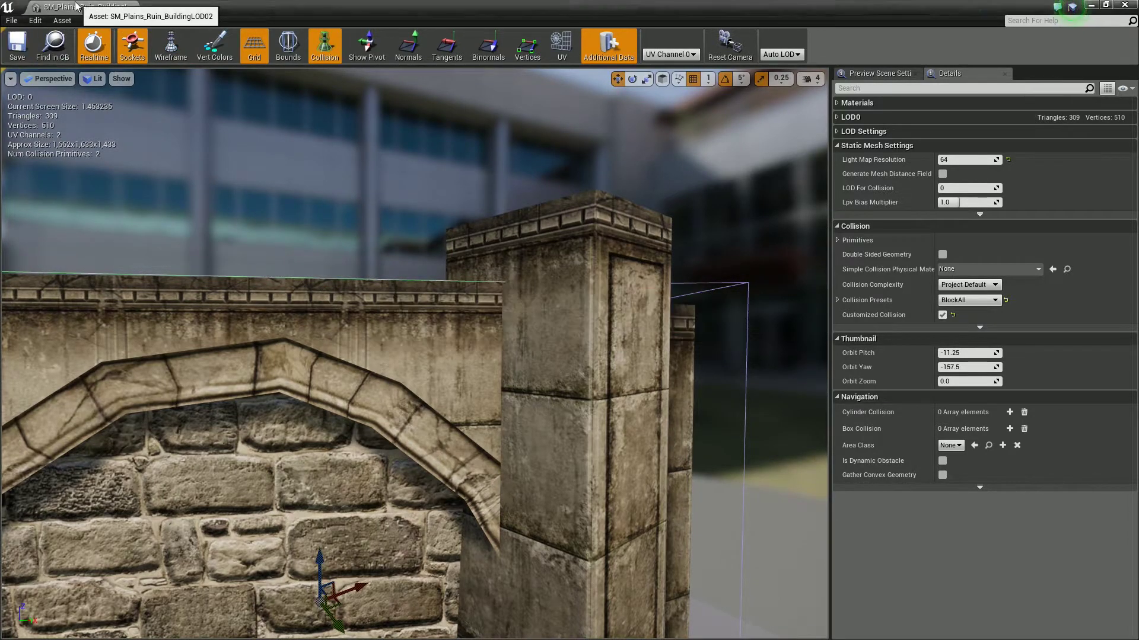
pyautogui.click(132, 7)
pyautogui.click(398, 49)
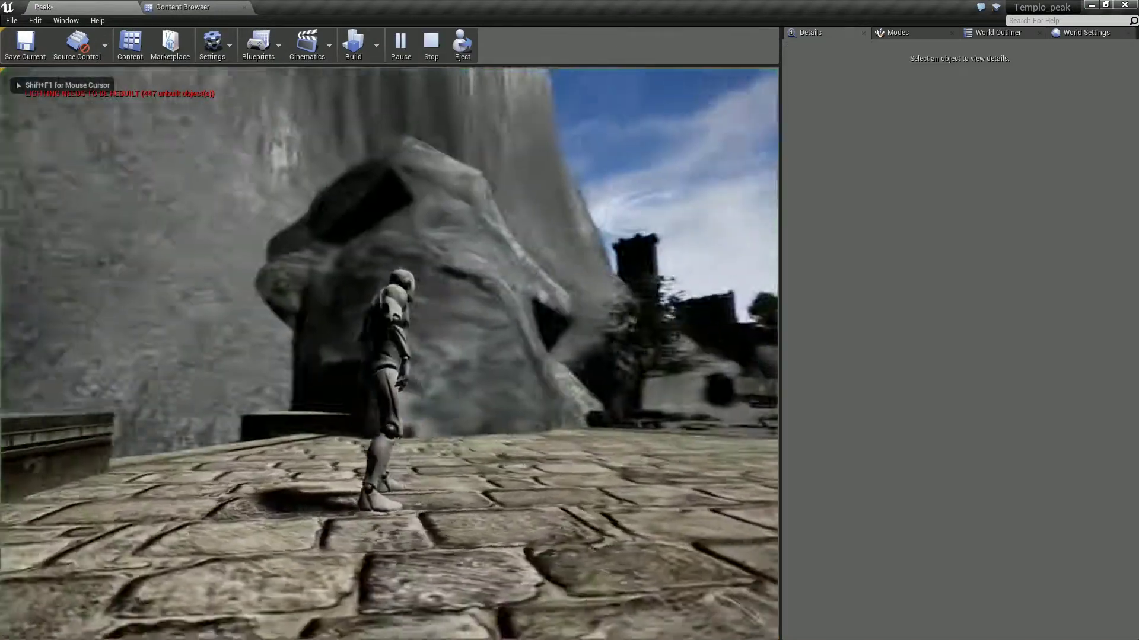
# End the run across the terrace, then select and frame the large spire rock beside the ruin
pyautogui.press('w')
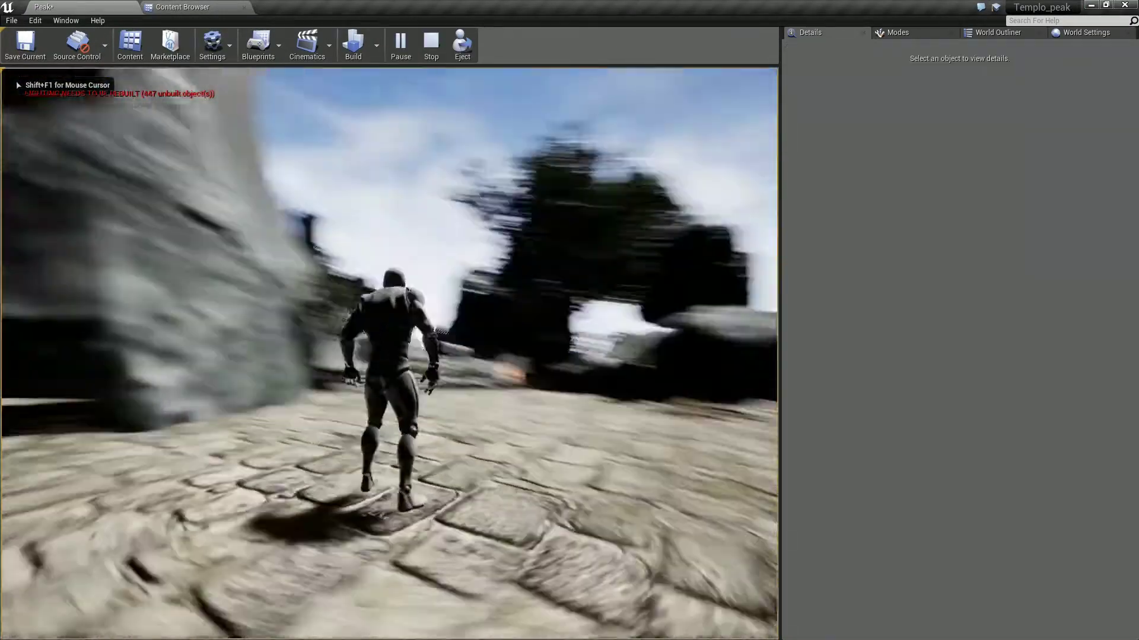
pyautogui.press('w')
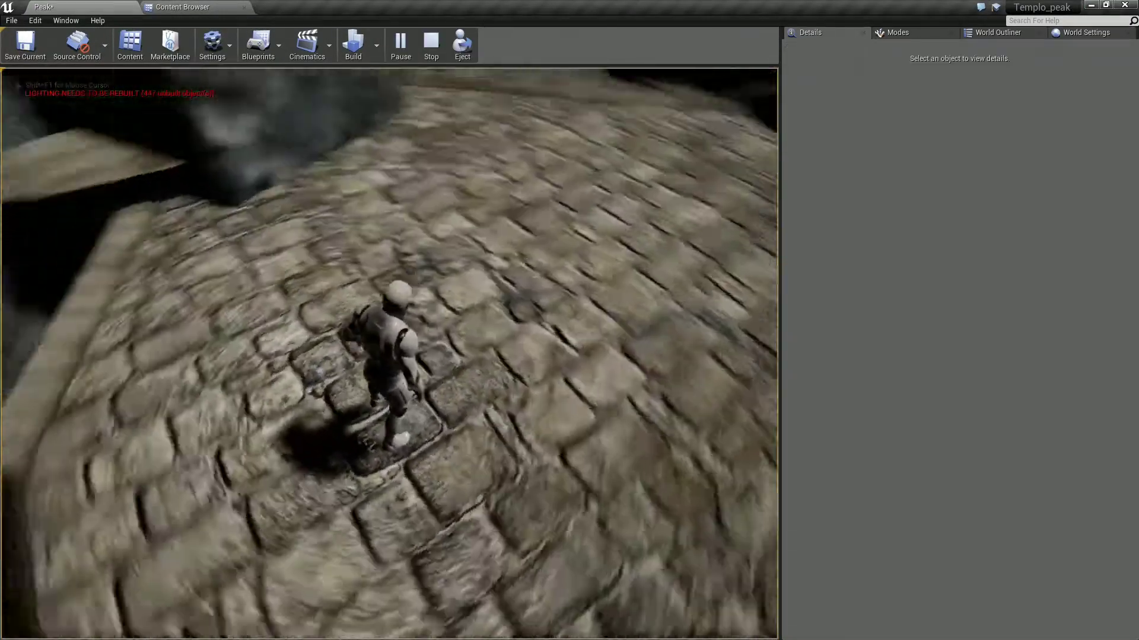
pyautogui.press('Escape')
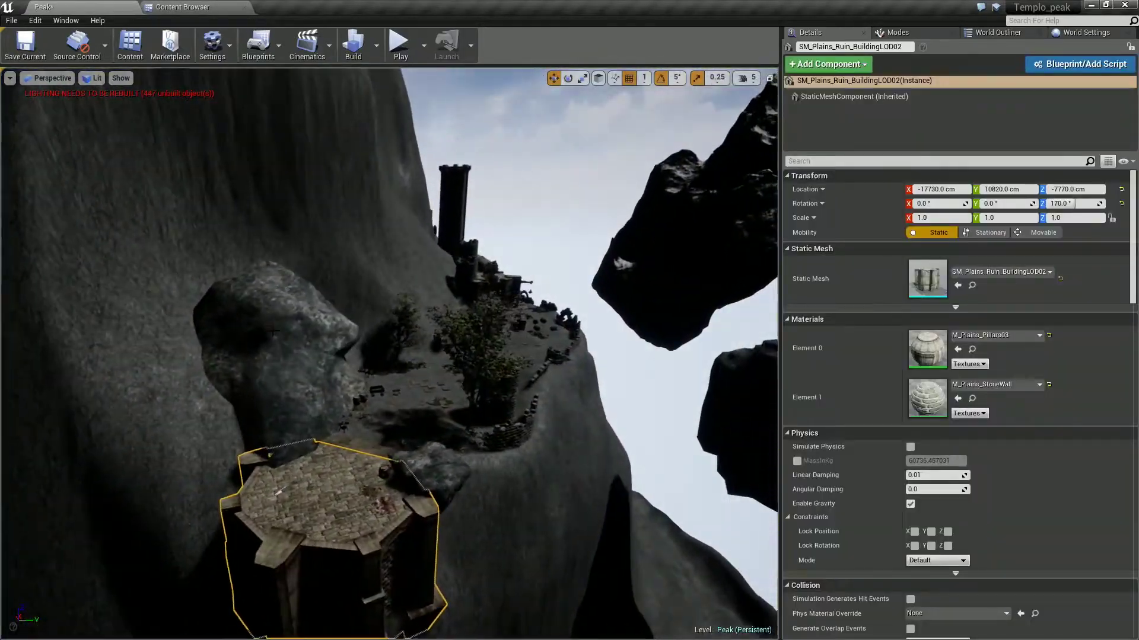
pyautogui.click(285, 332)
pyautogui.press('f')
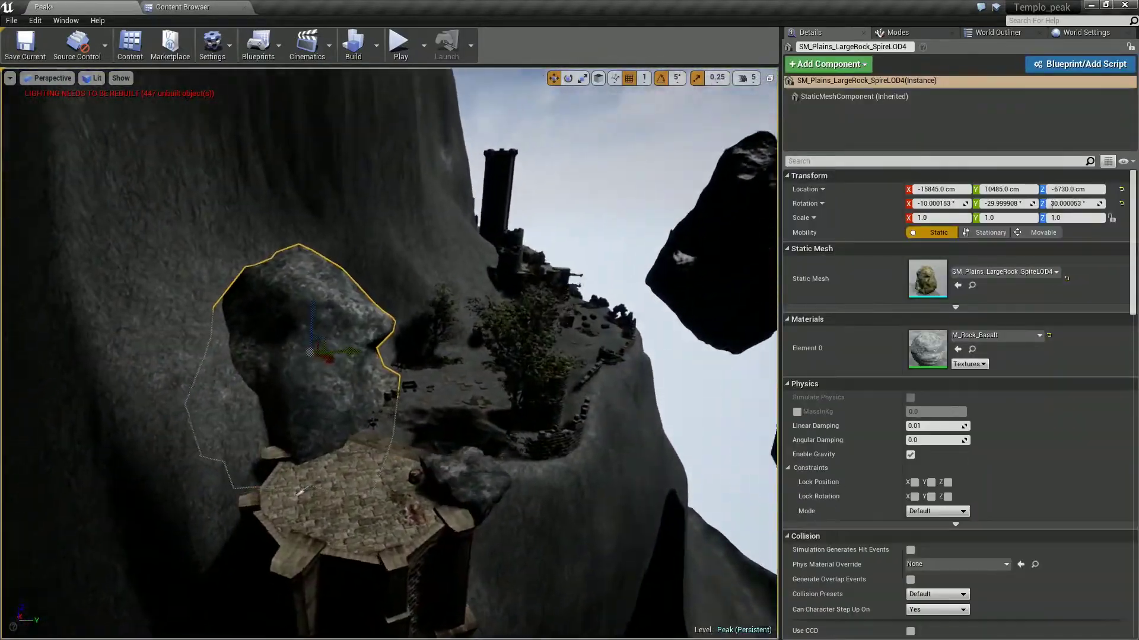
pyautogui.moveTo(415, 336)
pyautogui.mouseDown(button='right')
pyautogui.moveTo(427, 332)
pyautogui.moveTo(372, 5)
pyautogui.mouseUp(button='right')
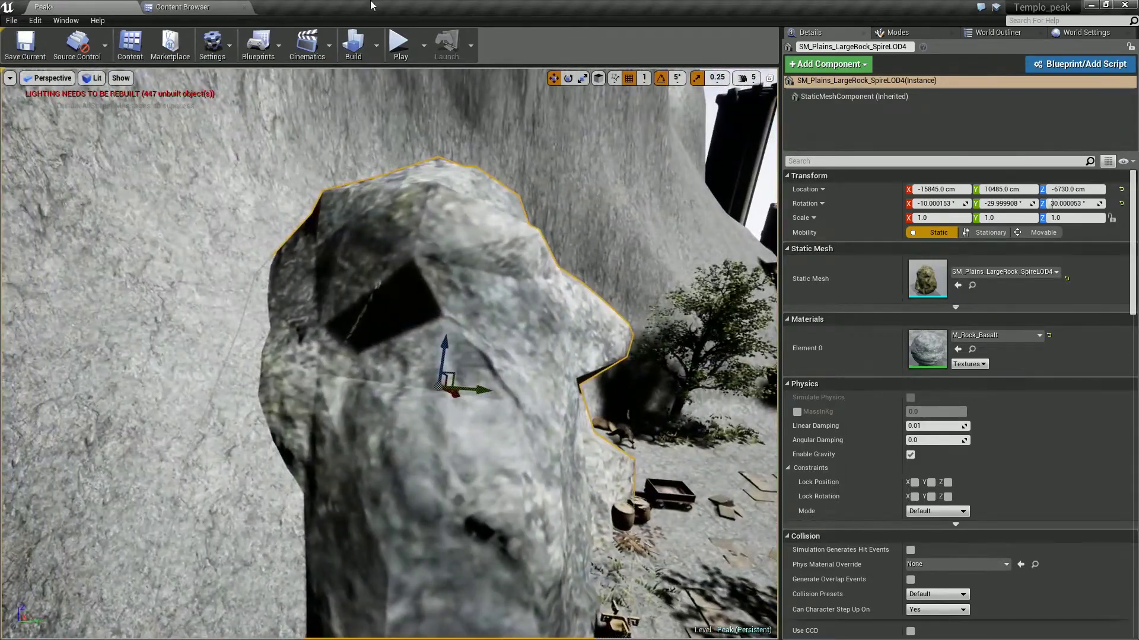
# Play-test around the spire rock, running to the ledge and circling it, then stop
pyautogui.click(399, 40)
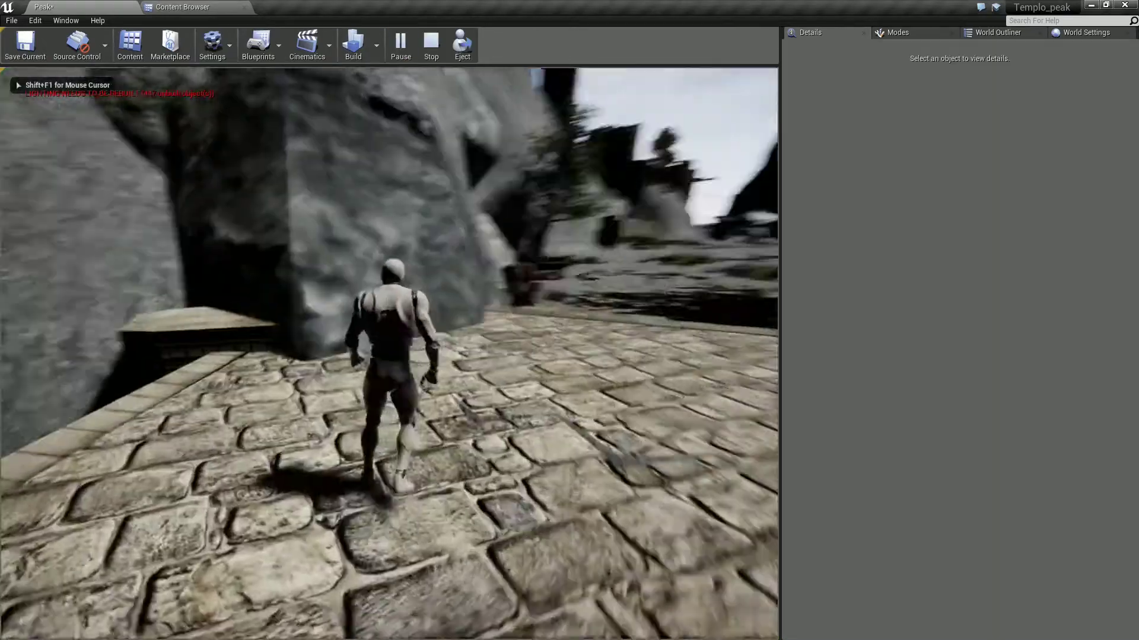
pyautogui.press('w')
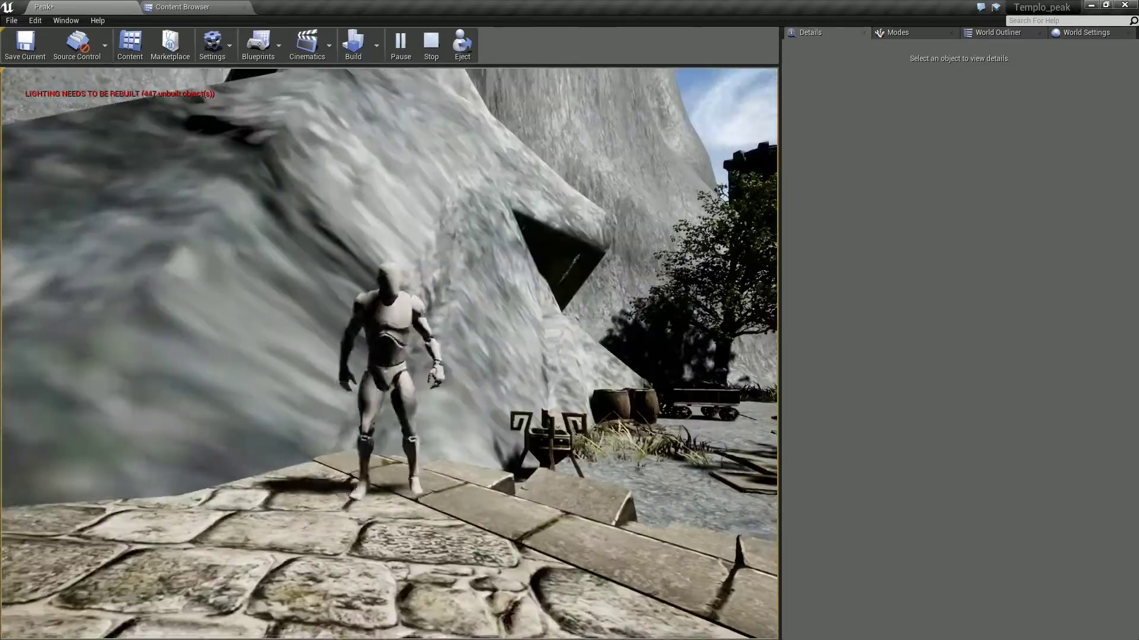
pyautogui.press('s')
pyautogui.press('w')
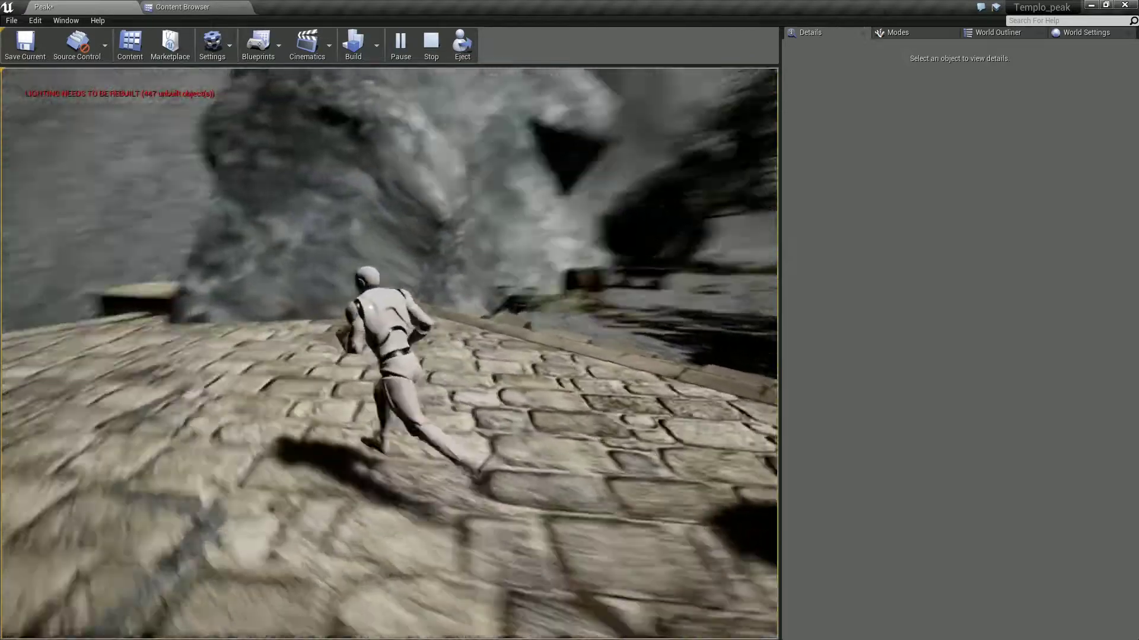
pyautogui.press('a')
pyautogui.press('Escape')
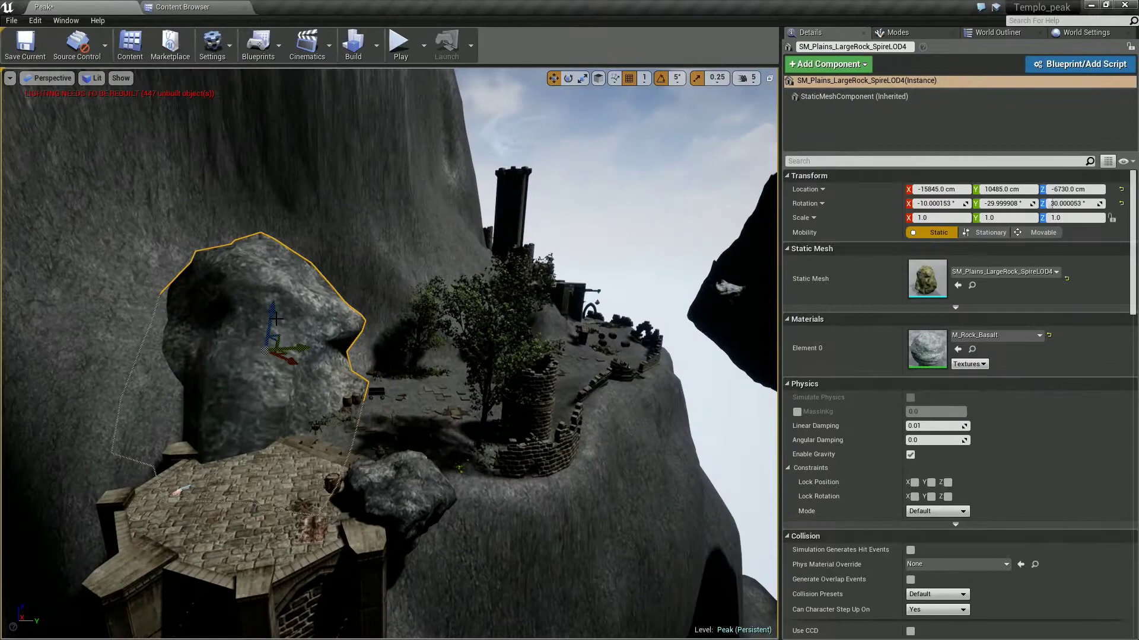
# Drag SM_Plains_LargeRock_SpireLOD4 lower and to the left, then launch a play test
pyautogui.keyDown('alt'); pyautogui.moveTo(276, 318); pyautogui.dragTo(304, 318); pyautogui.keyUp('alt')
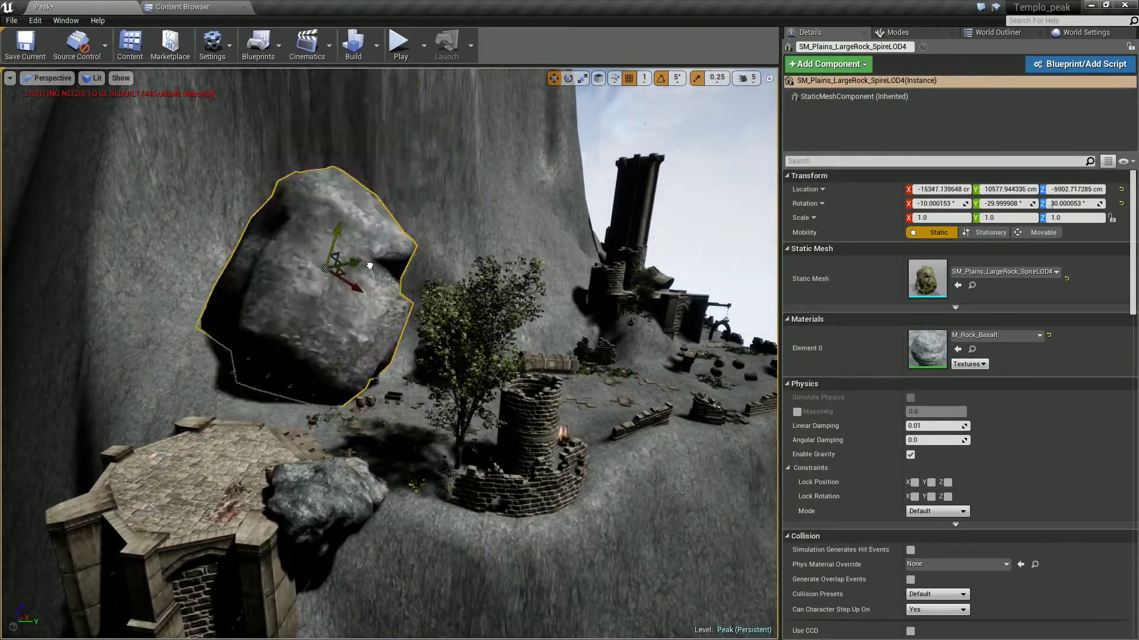
pyautogui.moveTo(370, 265); pyautogui.dragTo(390, 378)
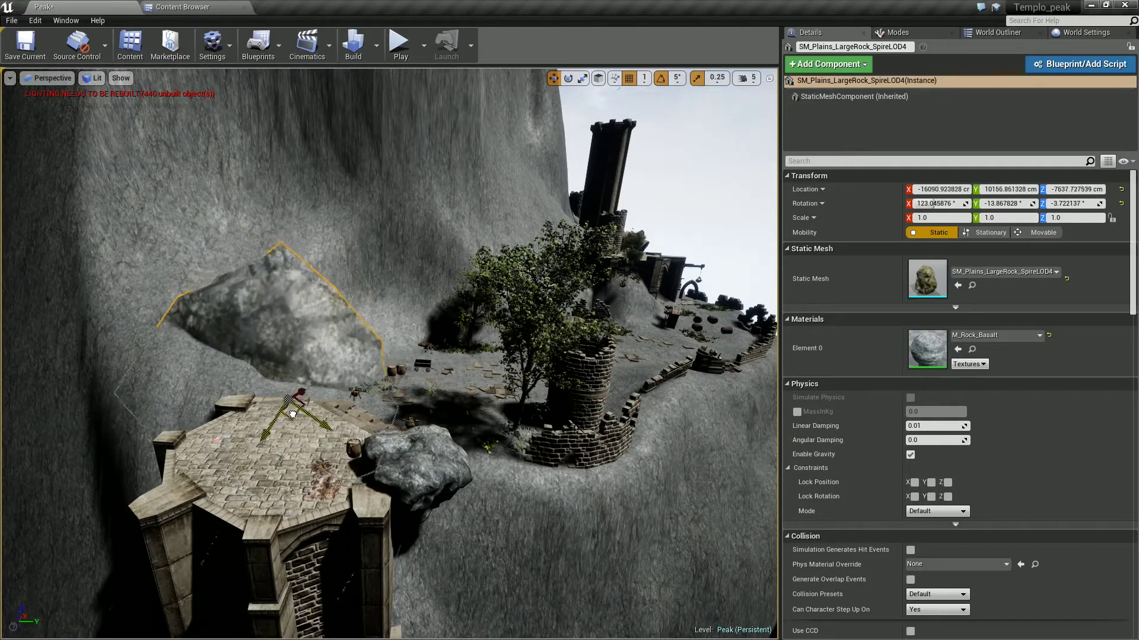
pyautogui.click(401, 43)
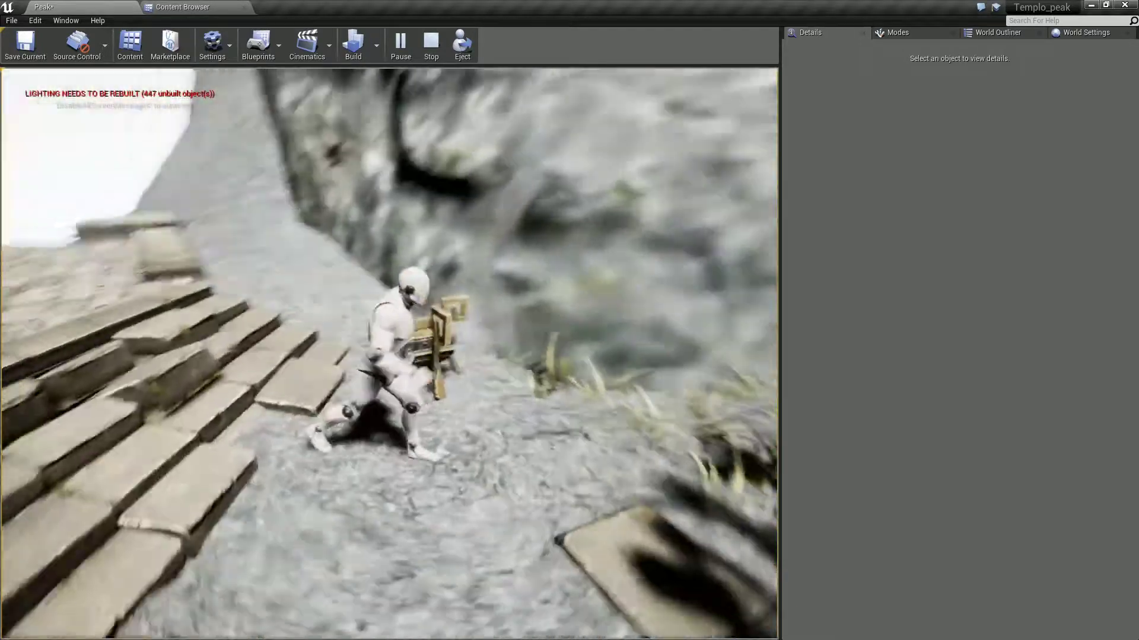
# Stop the play test and select HillTree_4 on the temple plateau to inspect it
pyautogui.press('w')
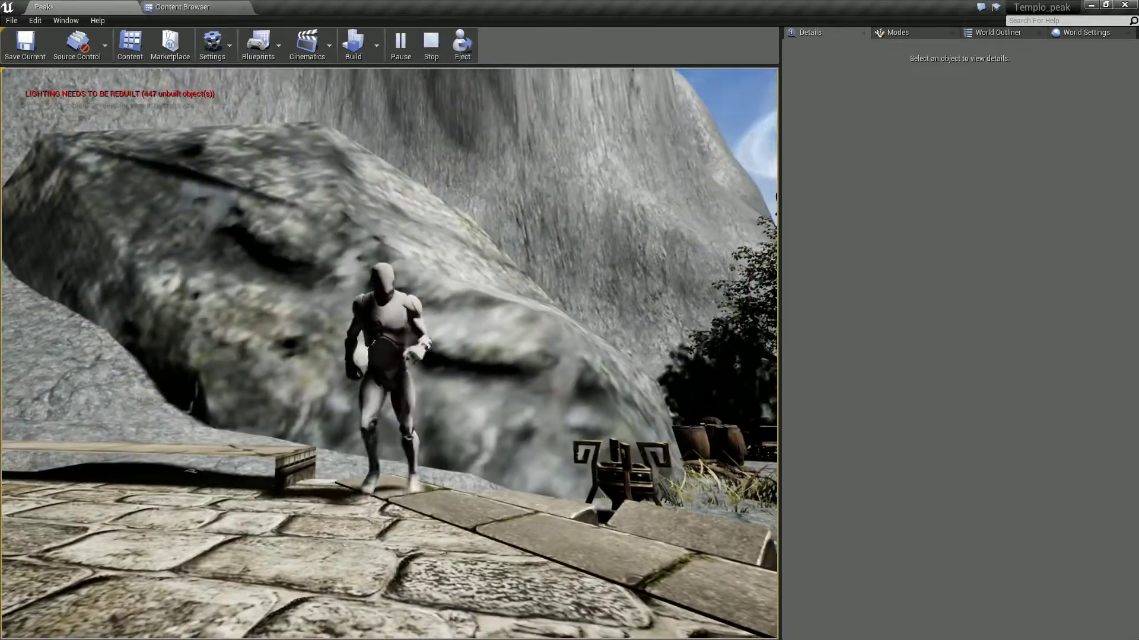
pyautogui.press('Escape')
pyautogui.press('Escape')
pyautogui.moveTo(389, 353); pyautogui.dragTo(356, 353, button='right')
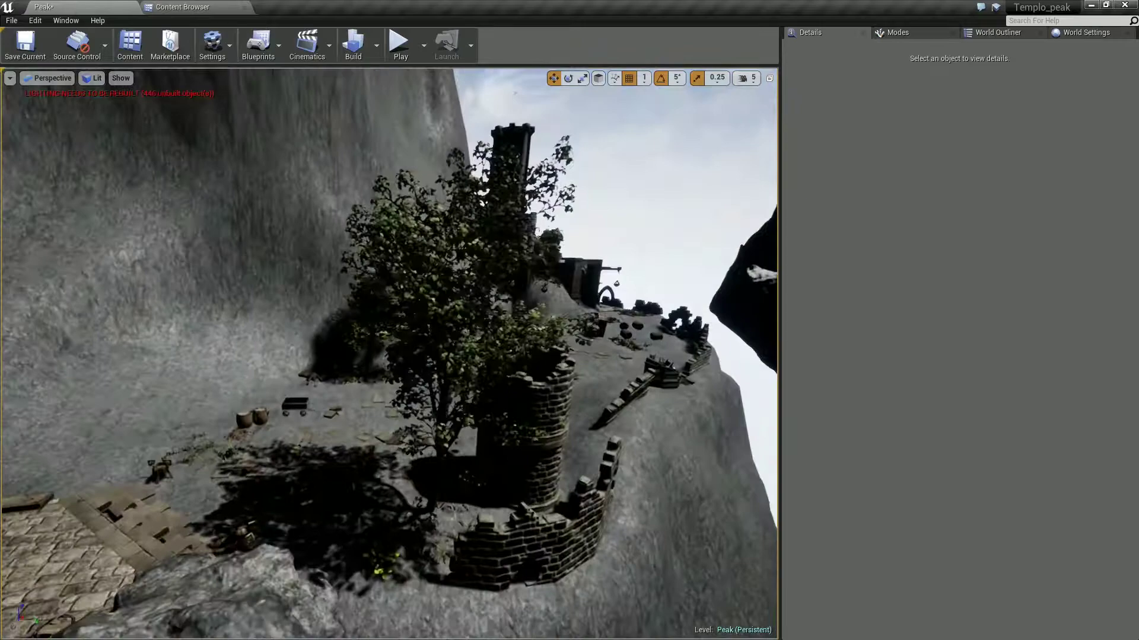
pyautogui.moveTo(427, 293)
pyautogui.mouseDown(button='right')
pyautogui.moveTo(397, 292)
pyautogui.moveTo(492, 296)
pyautogui.mouseUp(button='right')
pyautogui.click(433, 321)
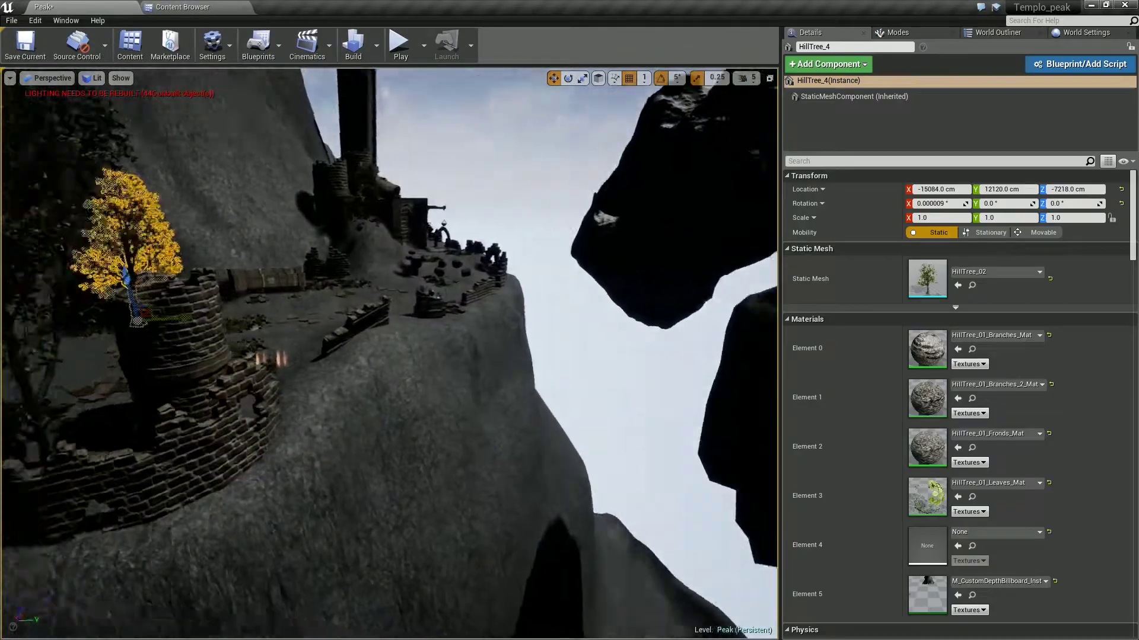
pyautogui.moveTo(389, 353)
pyautogui.mouseDown(button='right')
pyautogui.moveTo(356, 380)
pyautogui.moveTo(380, 350)
pyautogui.mouseUp(button='right')
pyautogui.press('Escape')
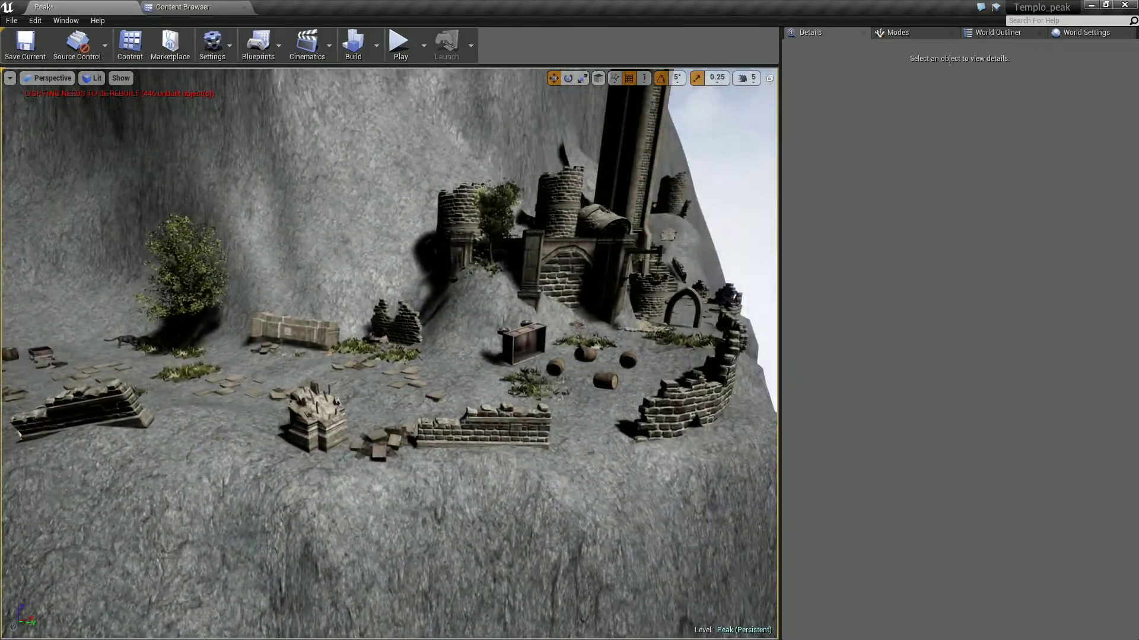
pyautogui.moveTo(600, 364)
pyautogui.mouseDown(button='right')
pyautogui.moveTo(588, 380)
pyautogui.moveTo(569, 374)
pyautogui.moveTo(553, 305)
pyautogui.mouseUp(button='right')
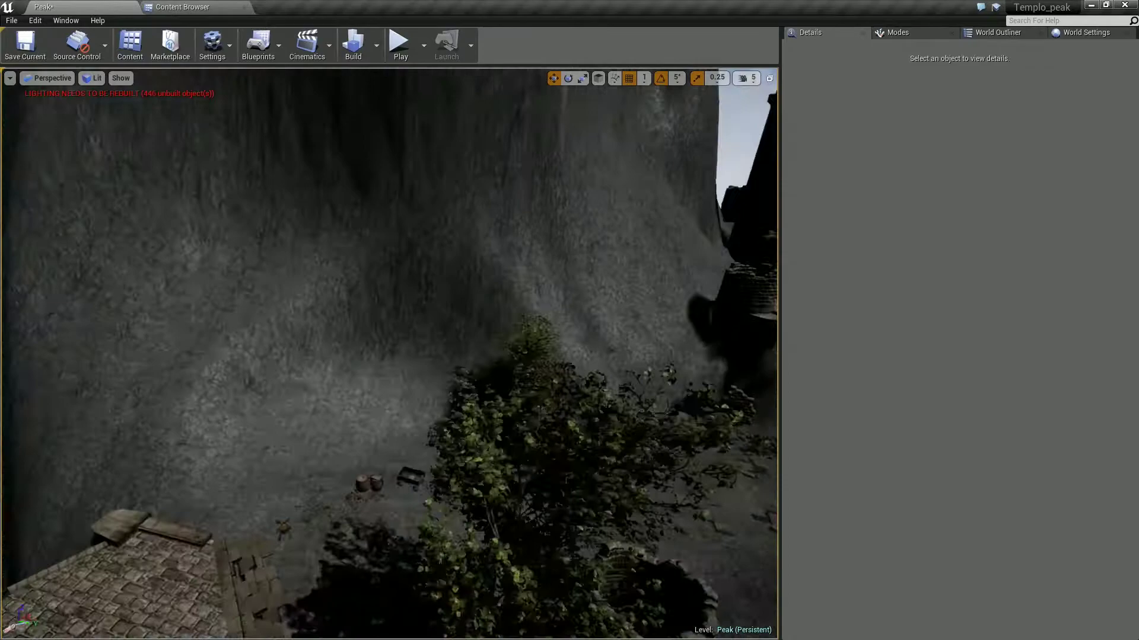
pyautogui.moveTo(553, 305); pyautogui.dragTo(422, 137, button='right')
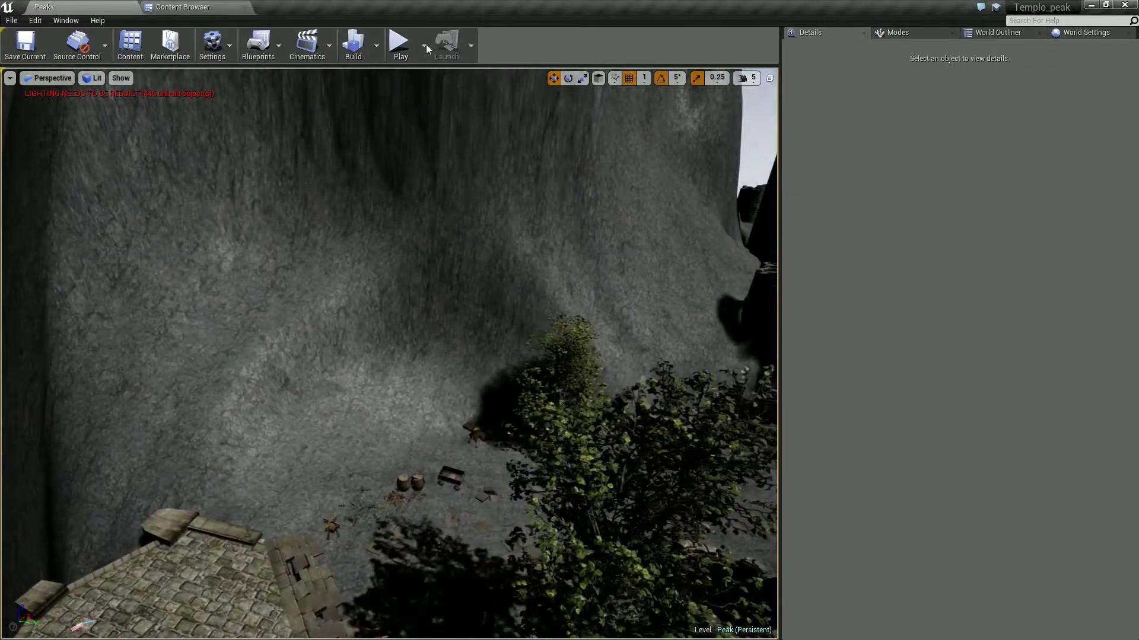
pyautogui.hotkey('alt', 'p')
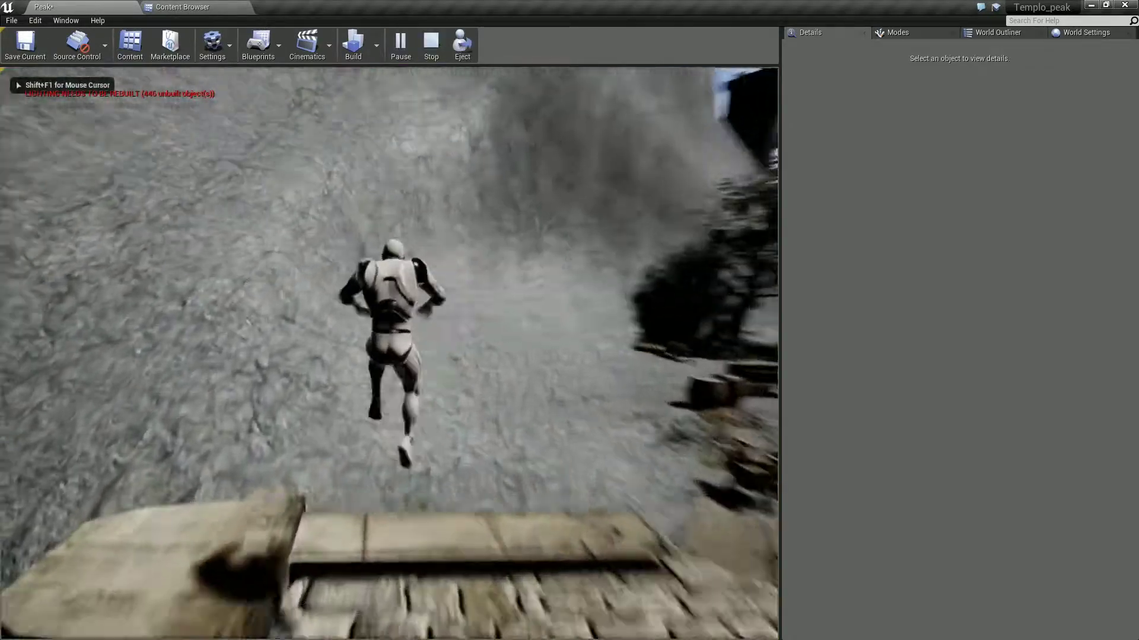
pyautogui.press('w')
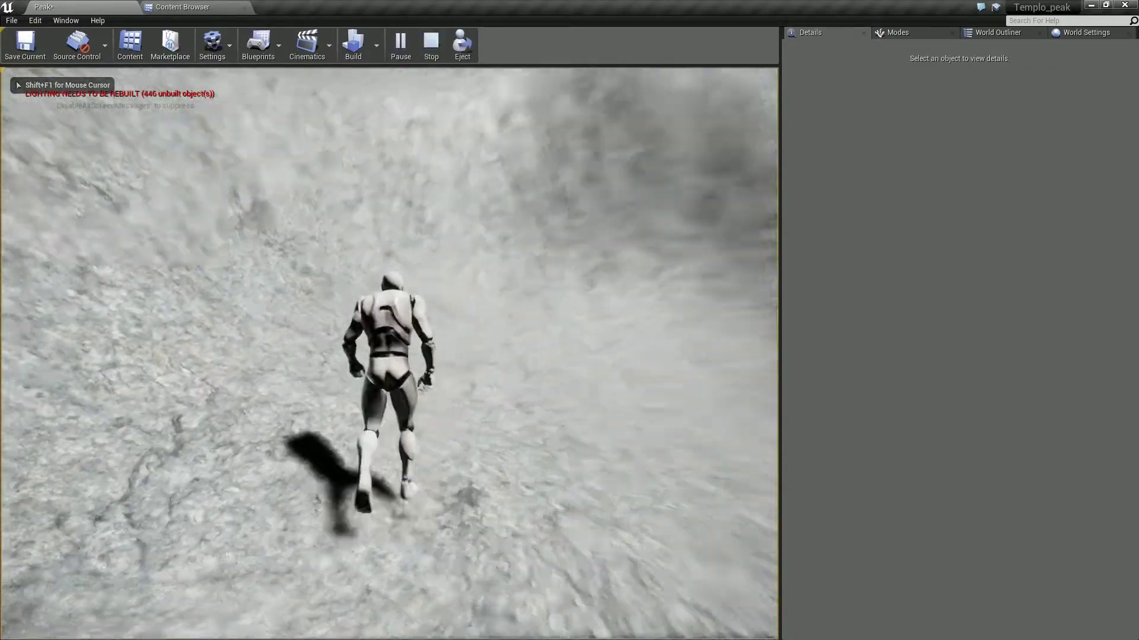
pyautogui.press('Escape')
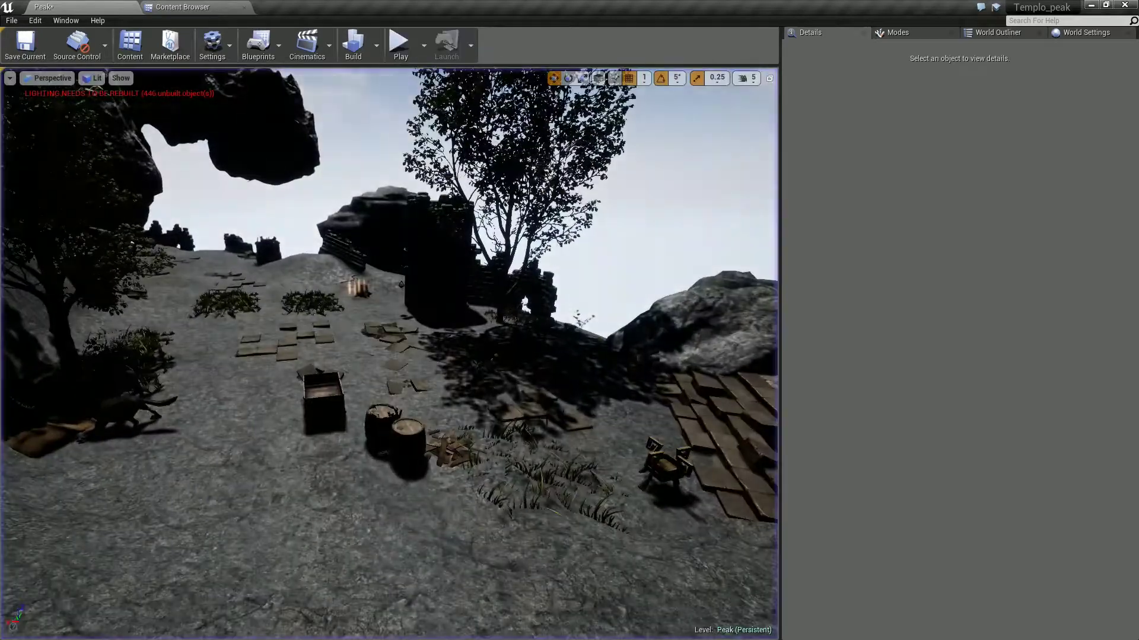
pyautogui.moveTo(510, 426); pyautogui.dragTo(510, 427, button='right')
pyautogui.click(381, 415)
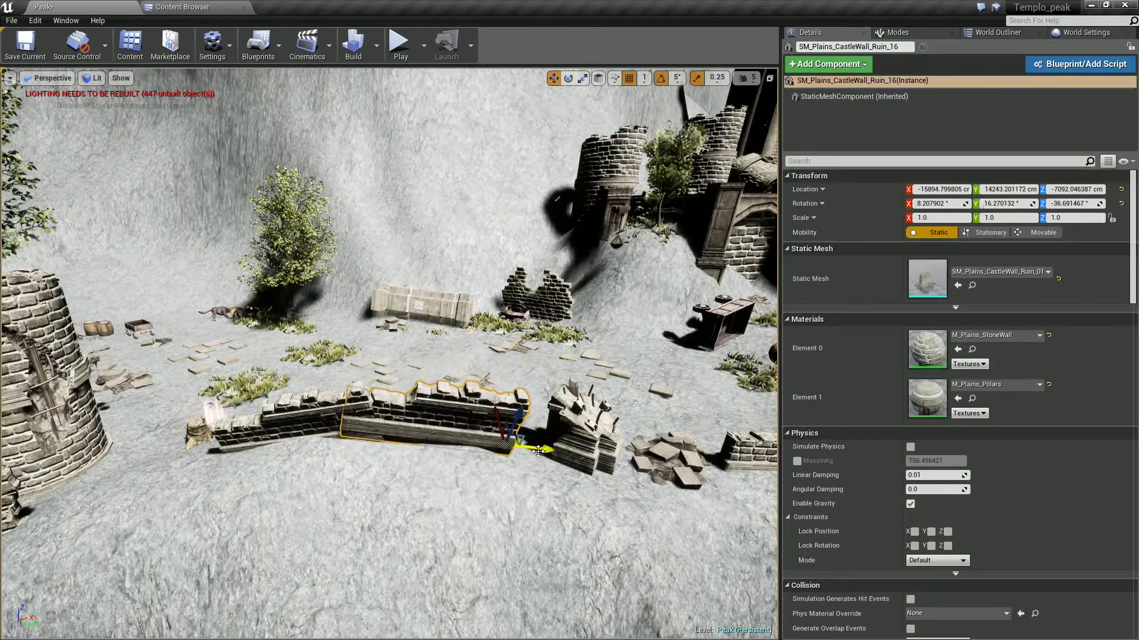
pyautogui.press('Escape')
pyautogui.moveTo(553, 443); pyautogui.dragTo(554, 443, button='right')
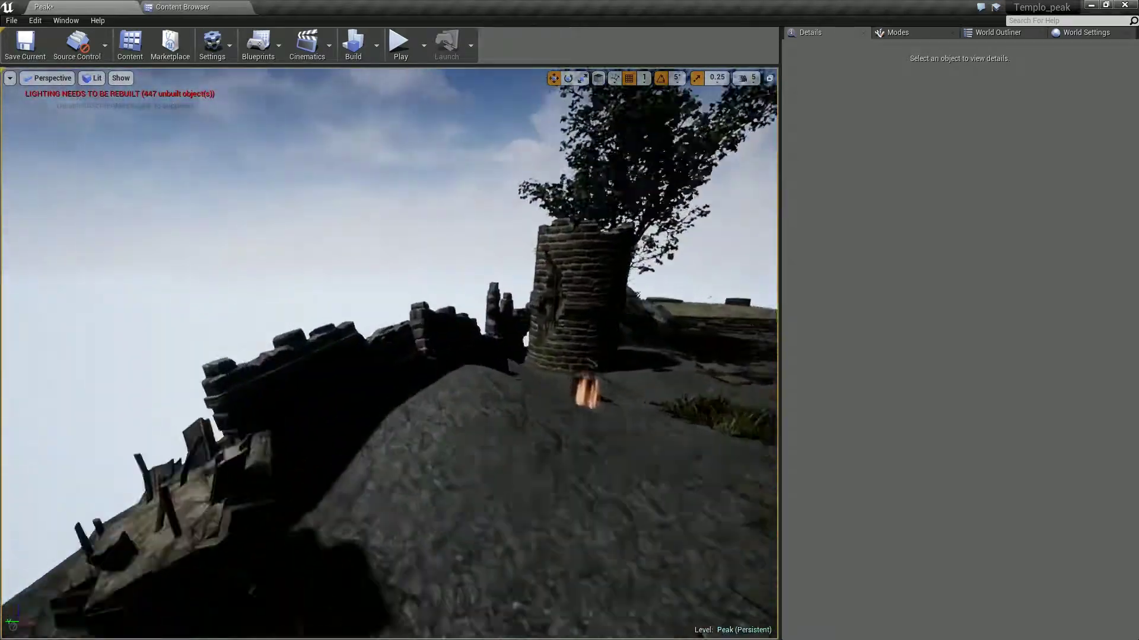
# Open the Modes panel in Place mode (Shift+1) to list placeable actors
pyautogui.moveTo(224, 336); pyautogui.dragTo(224, 335, button='right')
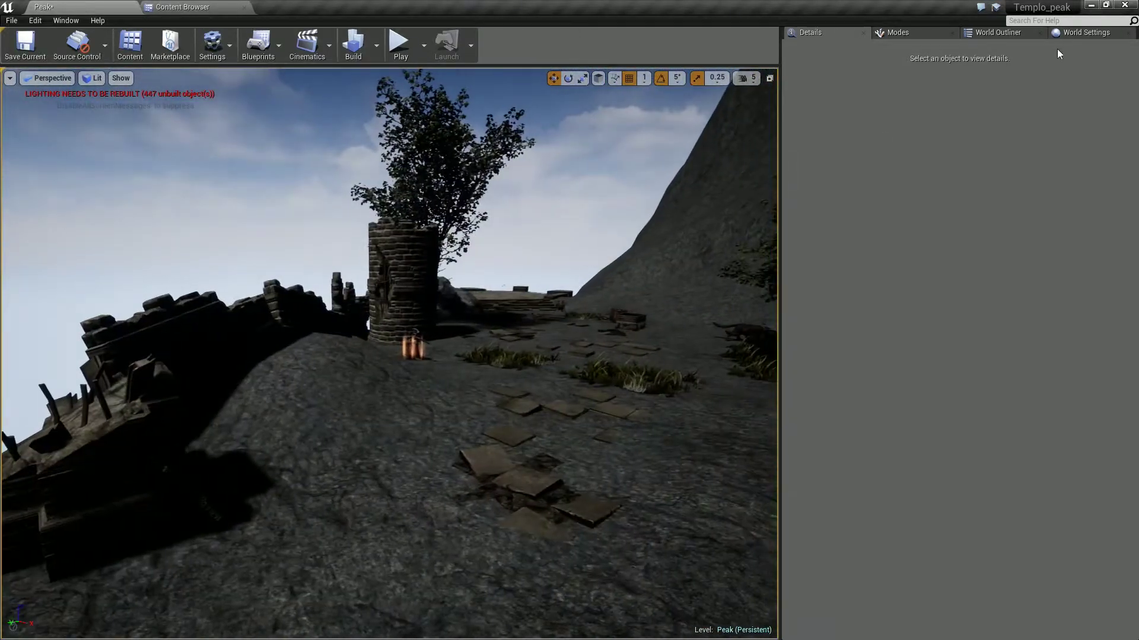
pyautogui.click(1075, 34)
pyautogui.click(903, 34)
pyautogui.click(893, 57)
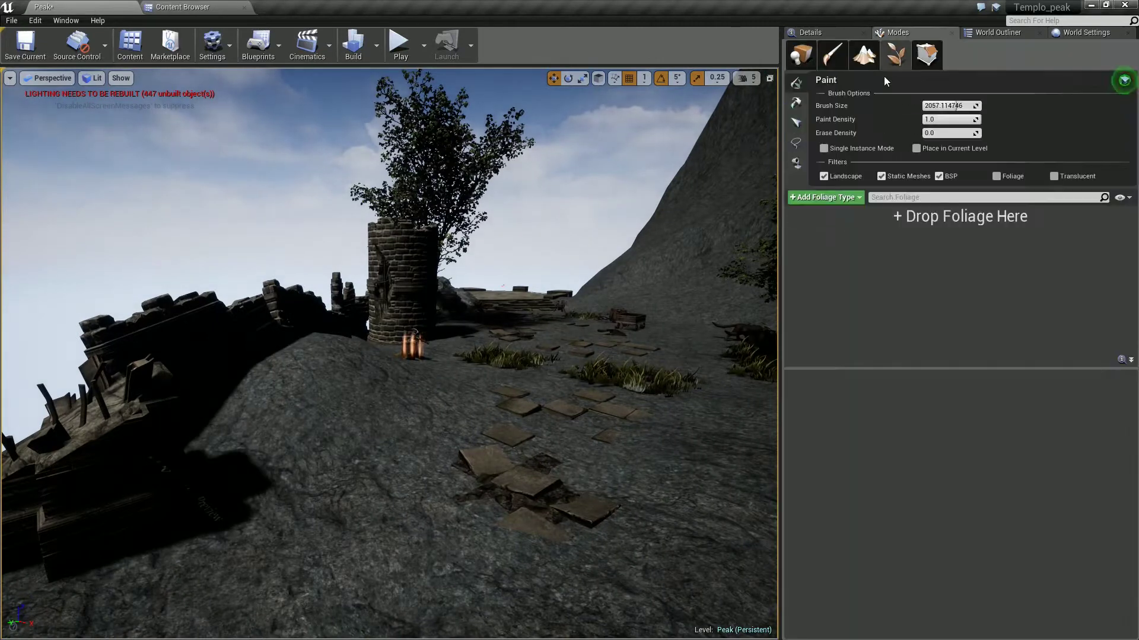
pyautogui.hotkey('shift', '1')
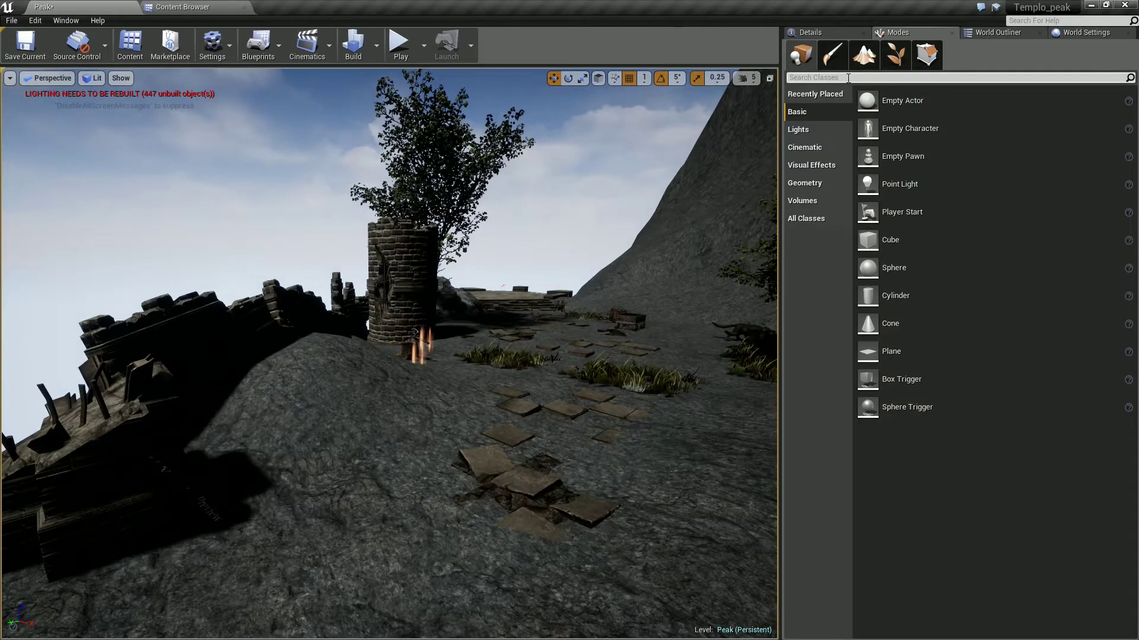
# Search 'blo' and drop a Blocking Volume beside the low ruined wall, toggling its move/rotate gizmos
pyautogui.write('blo')
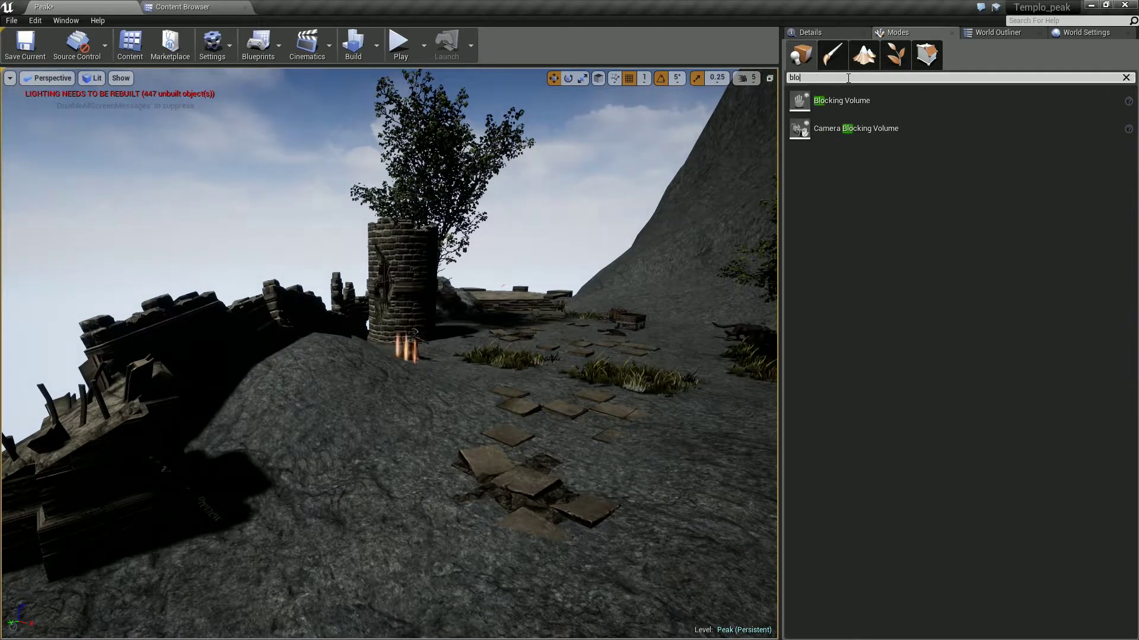
pyautogui.moveTo(848, 105); pyautogui.dragTo(289, 343)
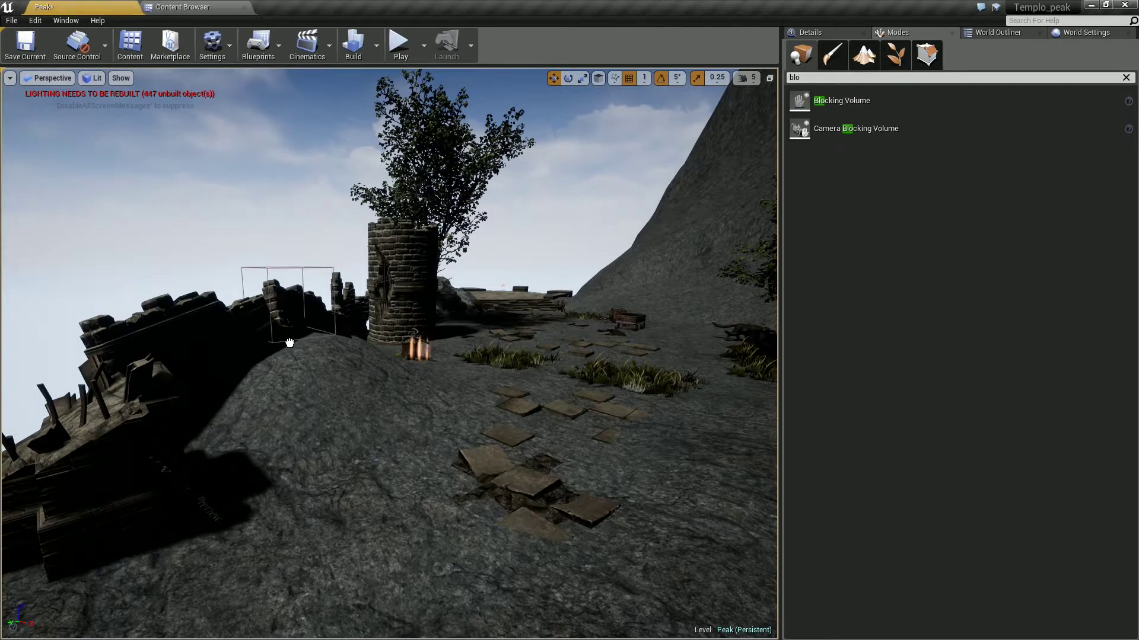
pyautogui.moveTo(372, 369); pyautogui.dragTo(372, 369, button='right')
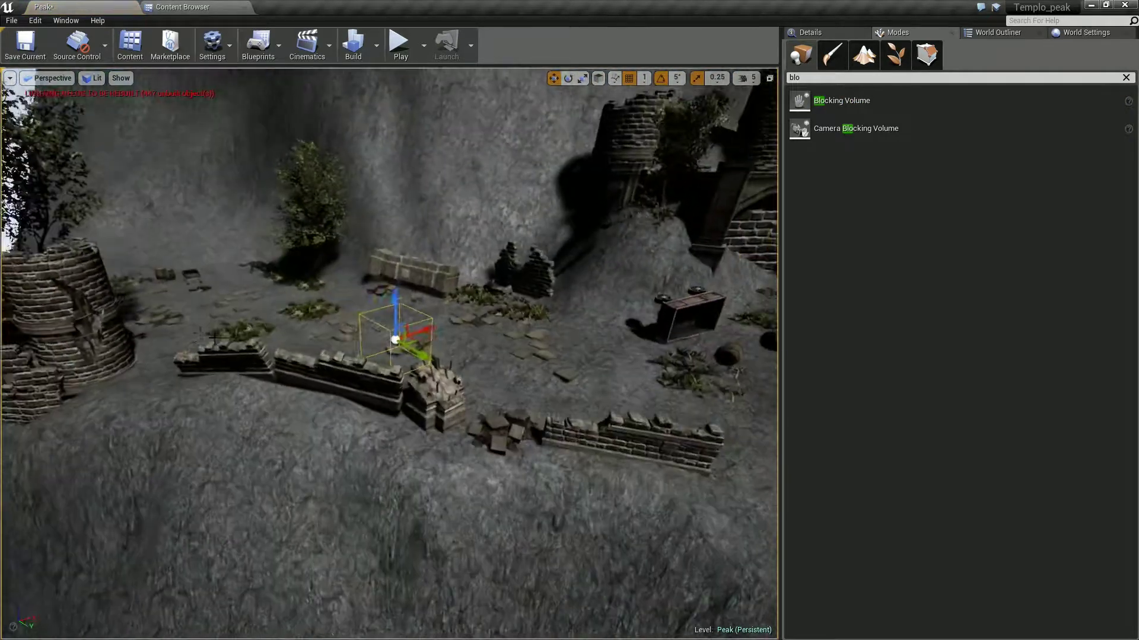
pyautogui.press('e')
pyautogui.press('w')
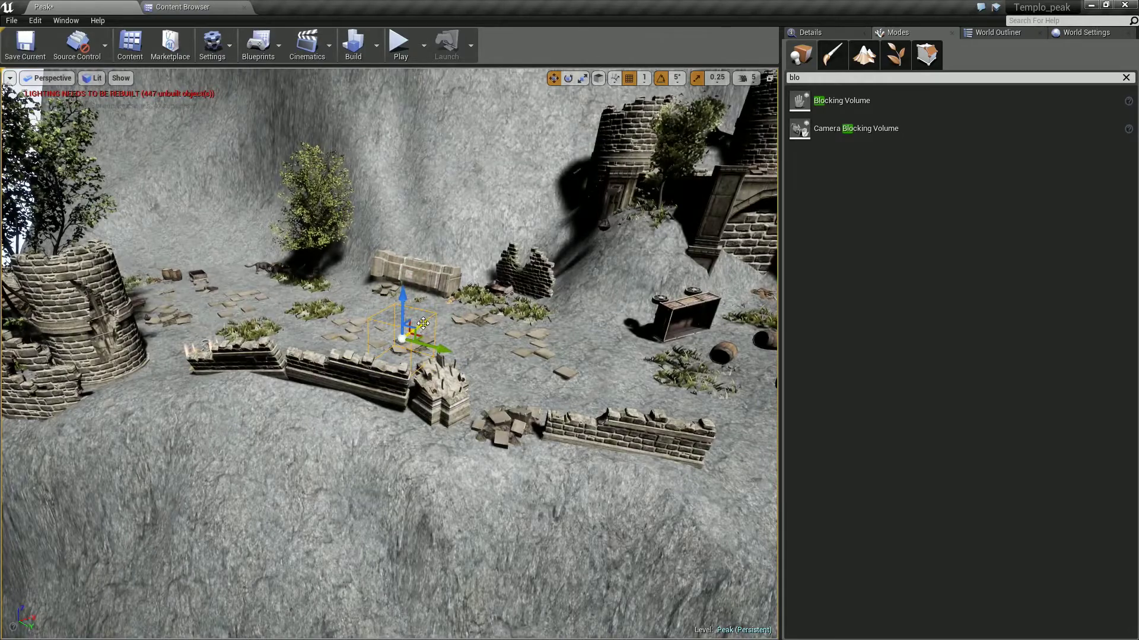
pyautogui.moveTo(395, 367)
pyautogui.mouseDown(button='right')
pyautogui.moveTo(400, 344)
pyautogui.moveTo(415, 370)
pyautogui.mouseUp(button='right')
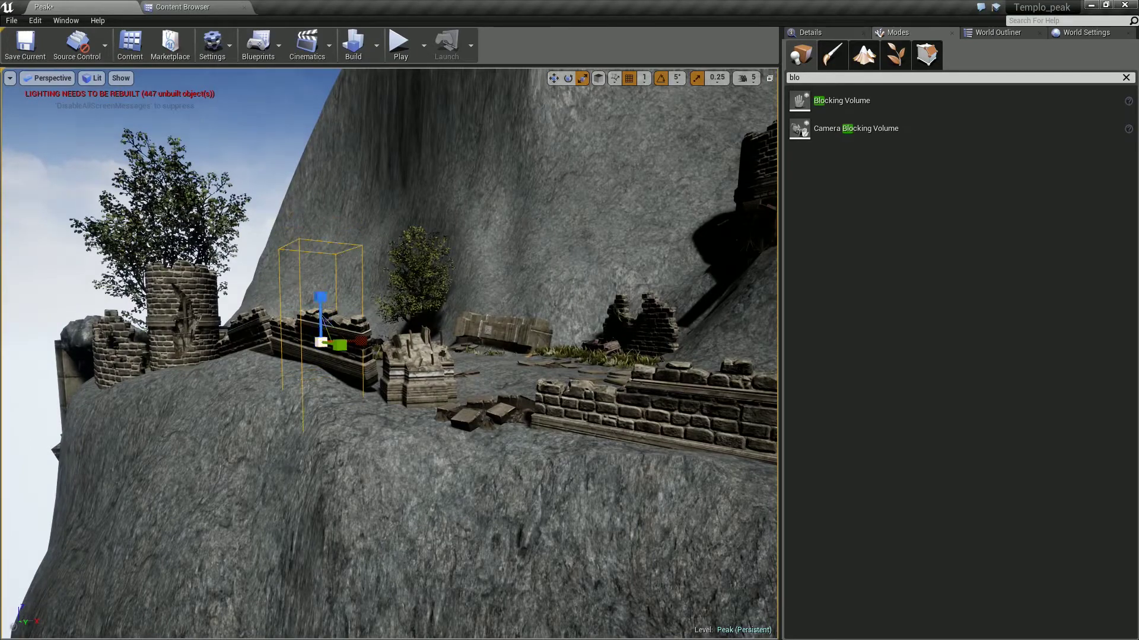
pyautogui.moveTo(555, 466); pyautogui.dragTo(554, 465, button='right')
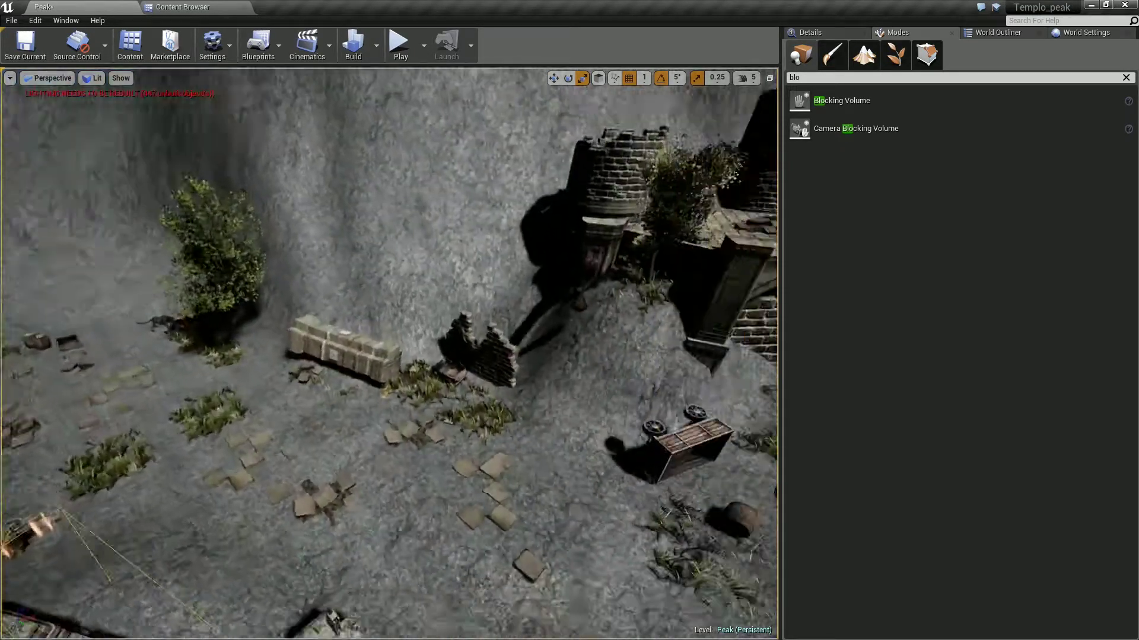
pyautogui.press('e')
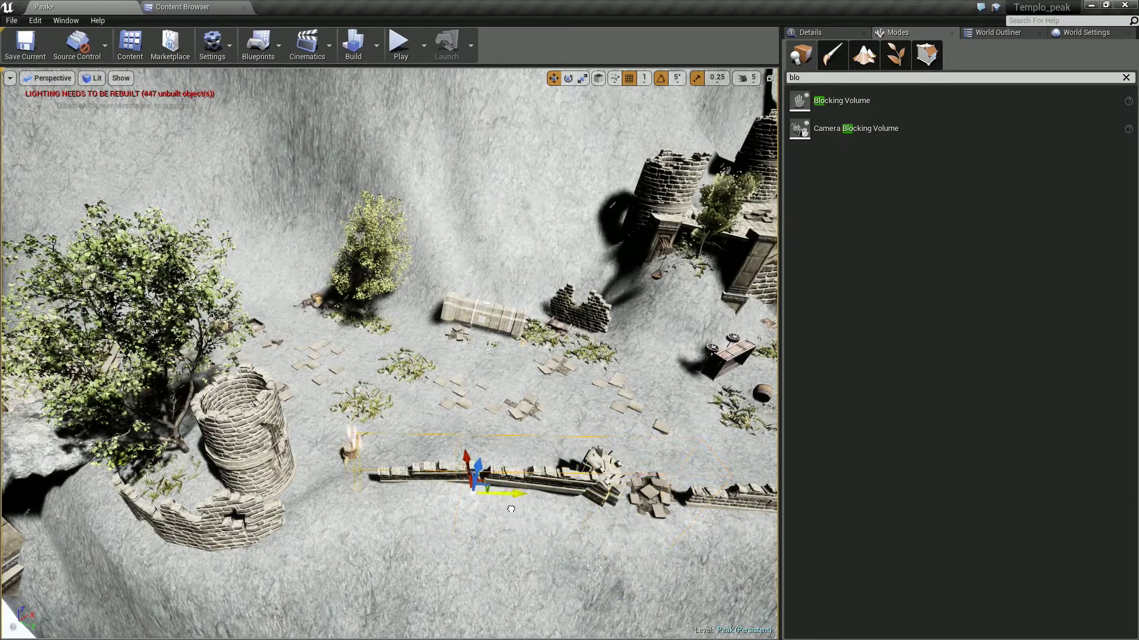
pyautogui.moveTo(533, 379); pyautogui.dragTo(533, 379, button='right')
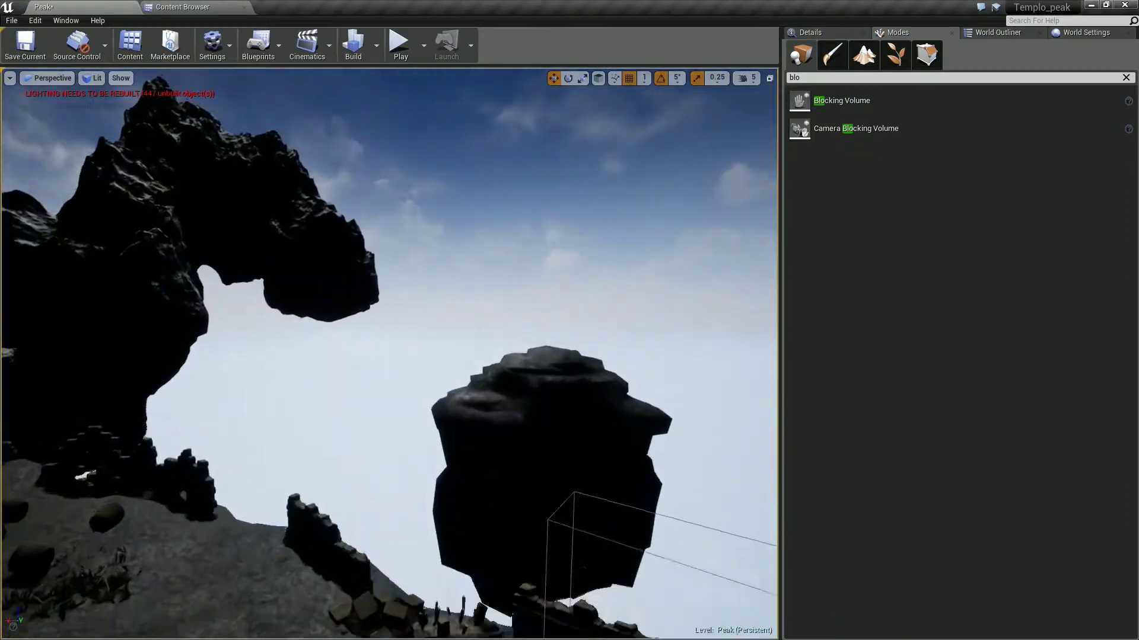
pyautogui.moveTo(389, 353); pyautogui.dragTo(389, 353, button='right')
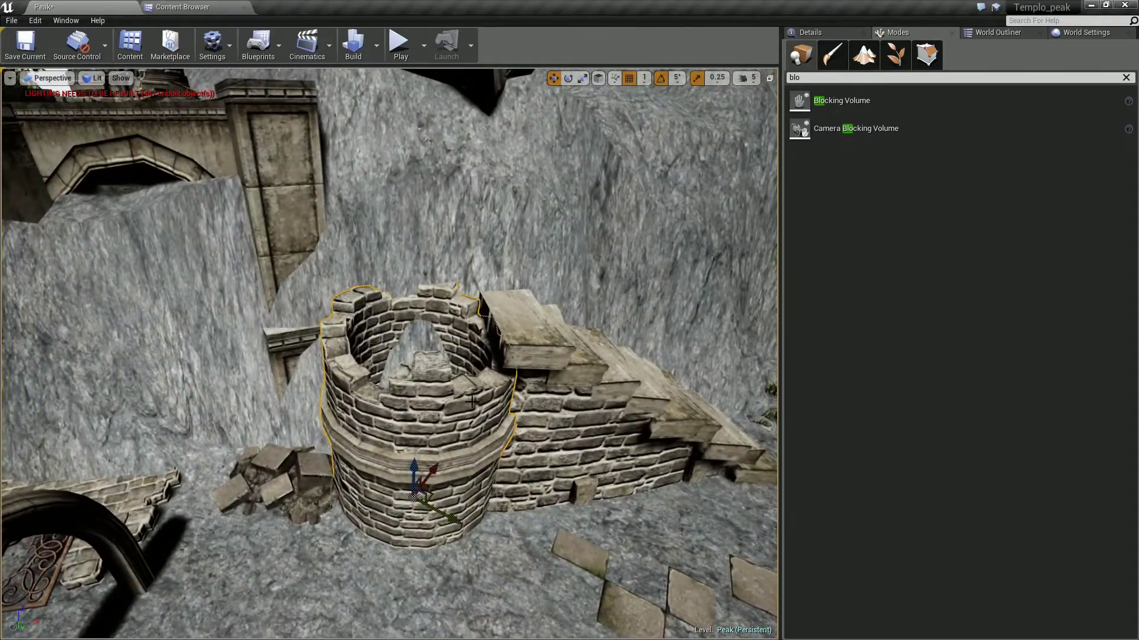
pyautogui.click(419, 471)
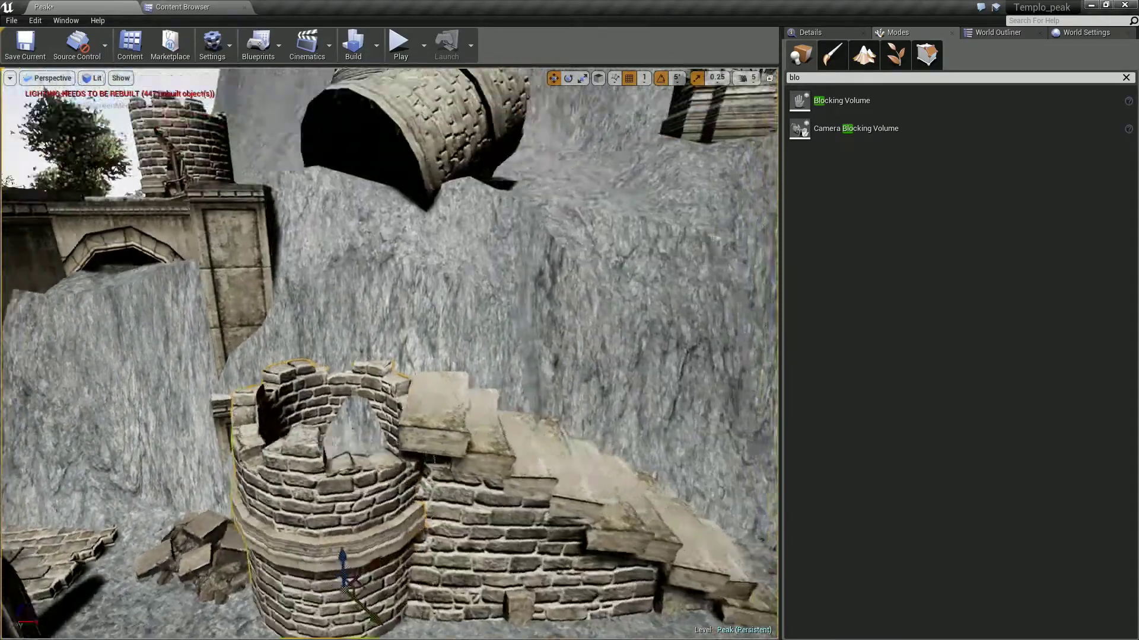
pyautogui.moveTo(359, 525); pyautogui.dragTo(359, 525, button='right')
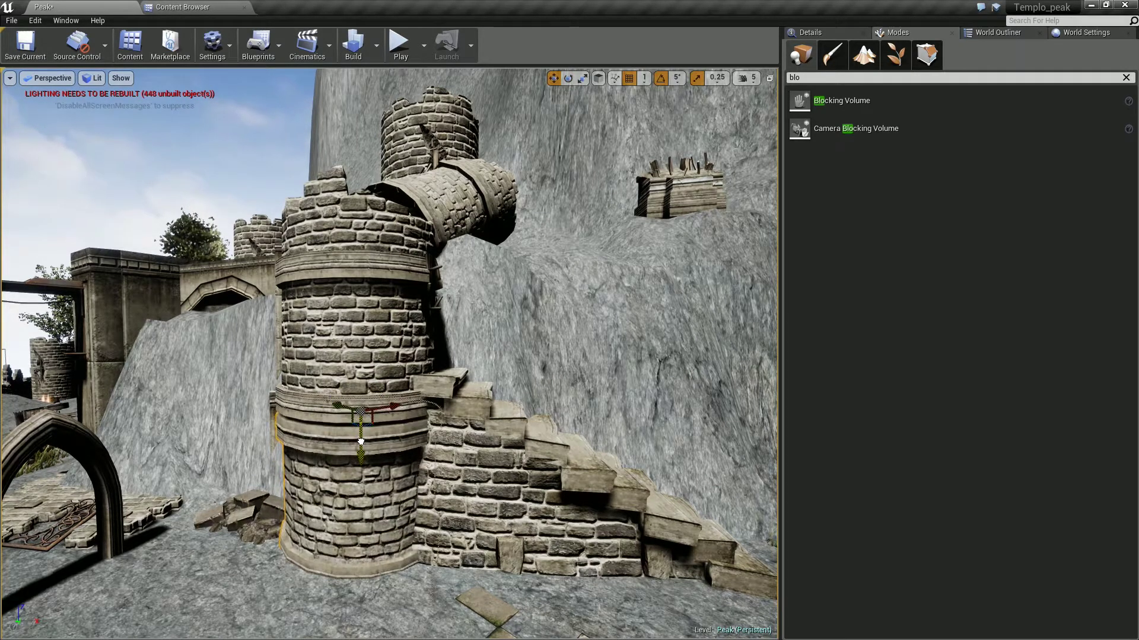
pyautogui.moveTo(402, 427)
pyautogui.mouseDown(button='right')
pyautogui.moveTo(402, 463)
pyautogui.moveTo(402, 415)
pyautogui.mouseUp(button='right')
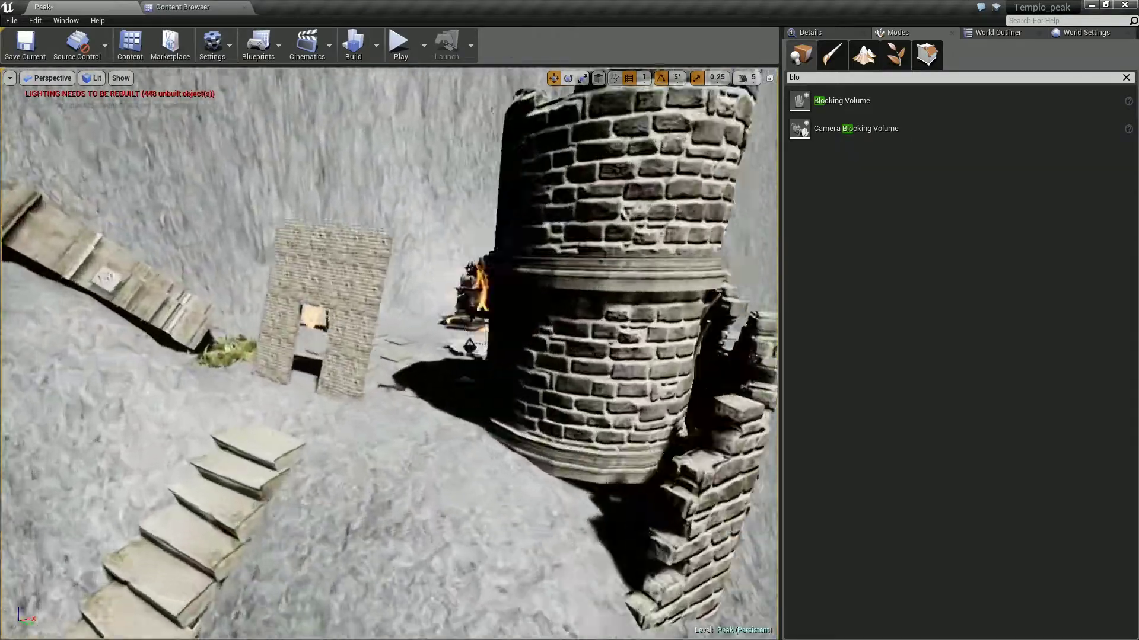
pyautogui.moveTo(389, 353)
pyautogui.mouseDown(button='right')
pyautogui.moveTo(415, 353)
pyautogui.moveTo(415, 308)
pyautogui.moveTo(416, 368)
pyautogui.mouseUp(button='right')
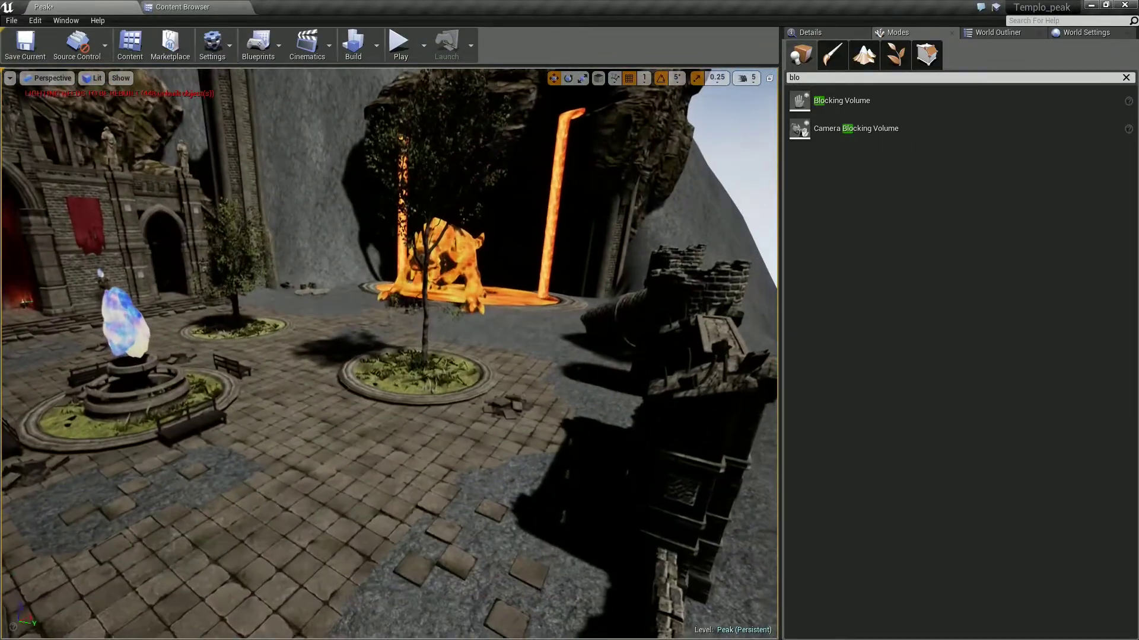
pyautogui.moveTo(415, 367)
pyautogui.mouseDown(button='right')
pyautogui.moveTo(415, 320)
pyautogui.moveTo(463, 344)
pyautogui.moveTo(376, 406)
pyautogui.moveTo(433, 406)
pyautogui.mouseUp(button='right')
# Select the lava wolf and open its skeletal mesh in the mesh editor to inspect it
pyautogui.click(416, 403)
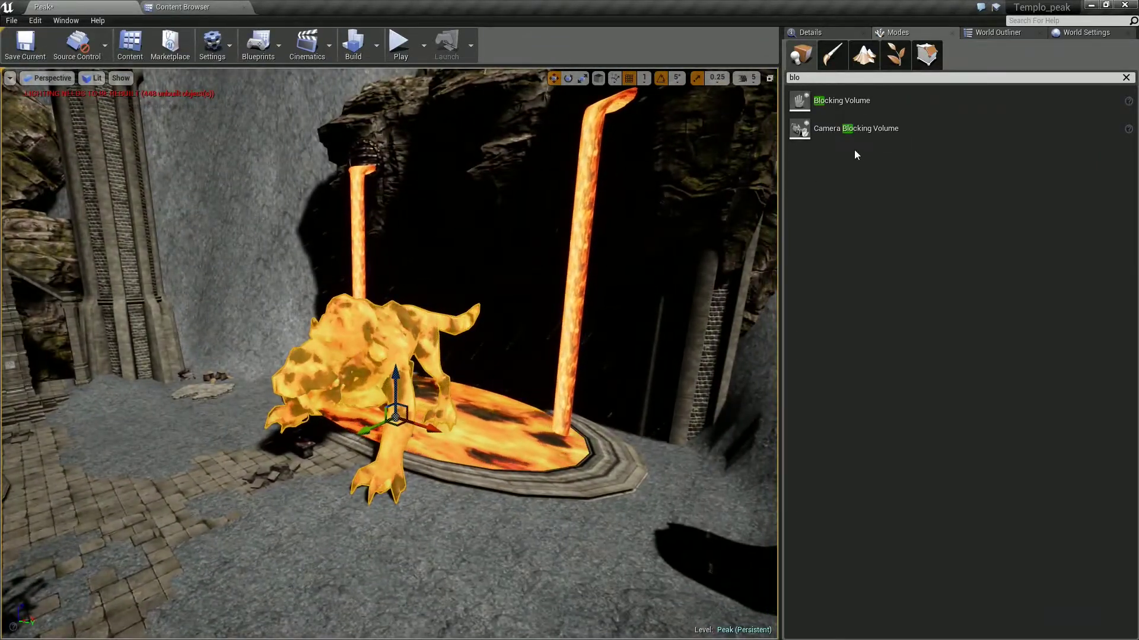
pyautogui.click(829, 32)
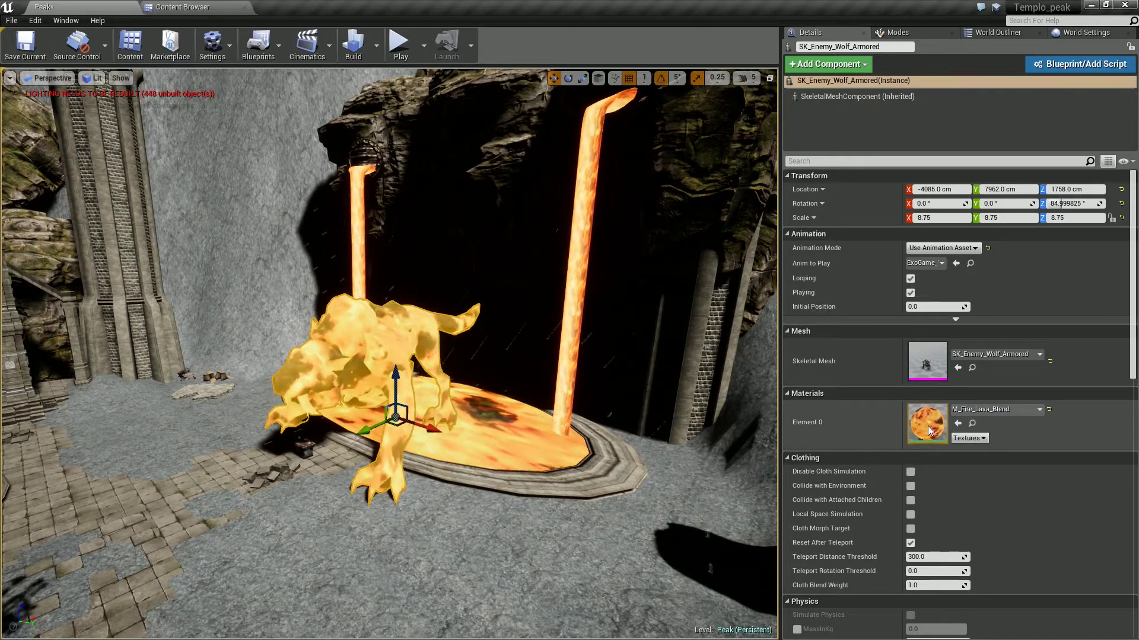
pyautogui.moveTo(455, 386); pyautogui.dragTo(469, 386, button='right')
pyautogui.press('Escape')
pyautogui.click(454, 385)
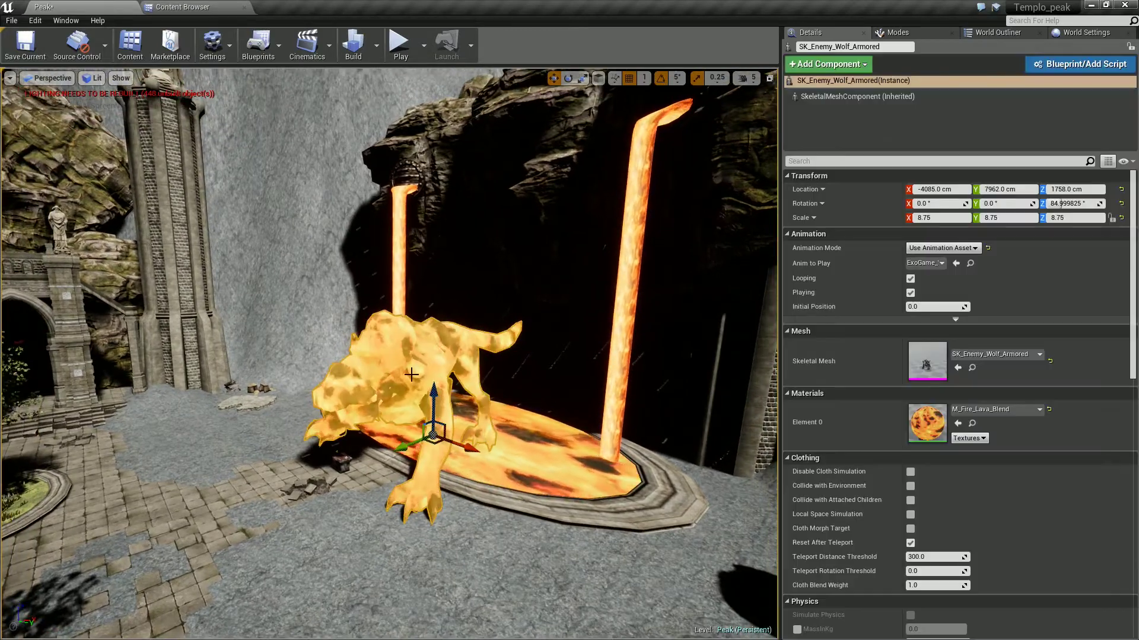
pyautogui.doubleClick(927, 360)
pyautogui.moveTo(579, 401)
pyautogui.mouseDown()
pyautogui.moveTo(510, 404)
pyautogui.moveTo(534, 403)
pyautogui.mouseUp()
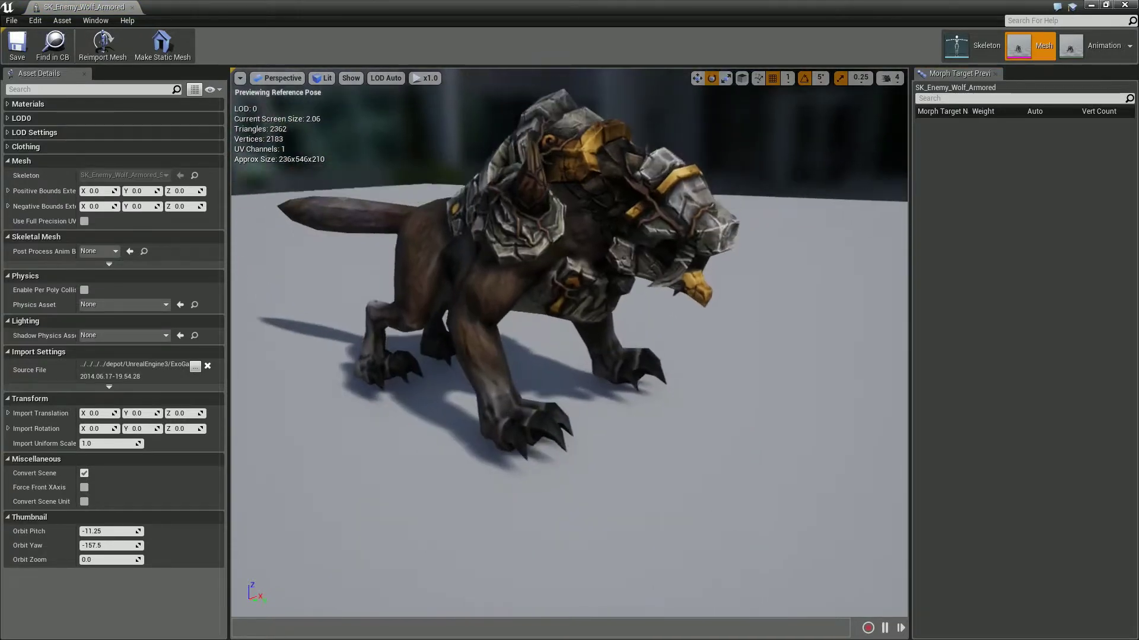
pyautogui.moveTo(653, 402)
pyautogui.mouseDown()
pyautogui.moveTo(675, 400)
pyautogui.moveTo(659, 385)
pyautogui.mouseUp()
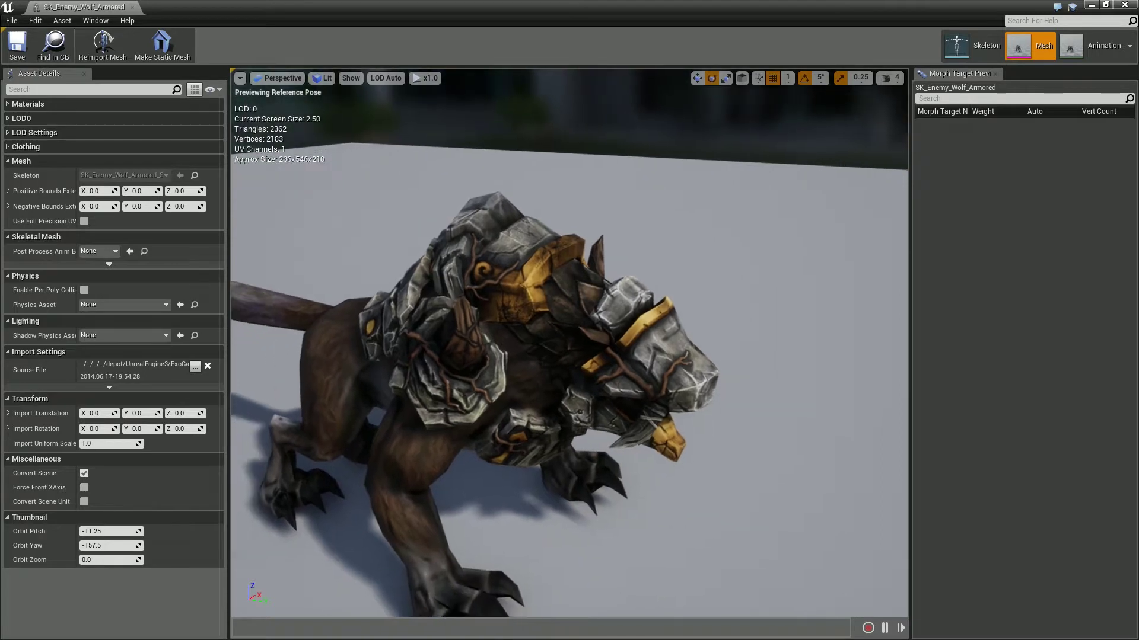
pyautogui.moveTo(516, 259); pyautogui.dragTo(513, 260)
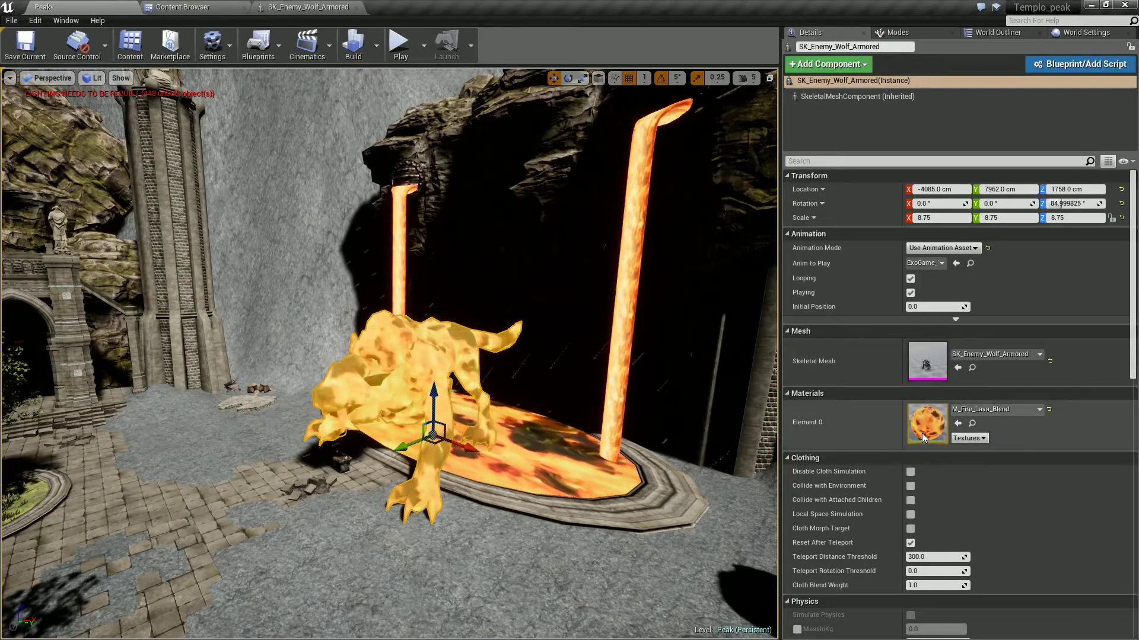
# Check the mesh's material settings, then reselect the wolf and browse to SK_Enemy_Wolf_Armored
pyautogui.doubleClick(928, 366)
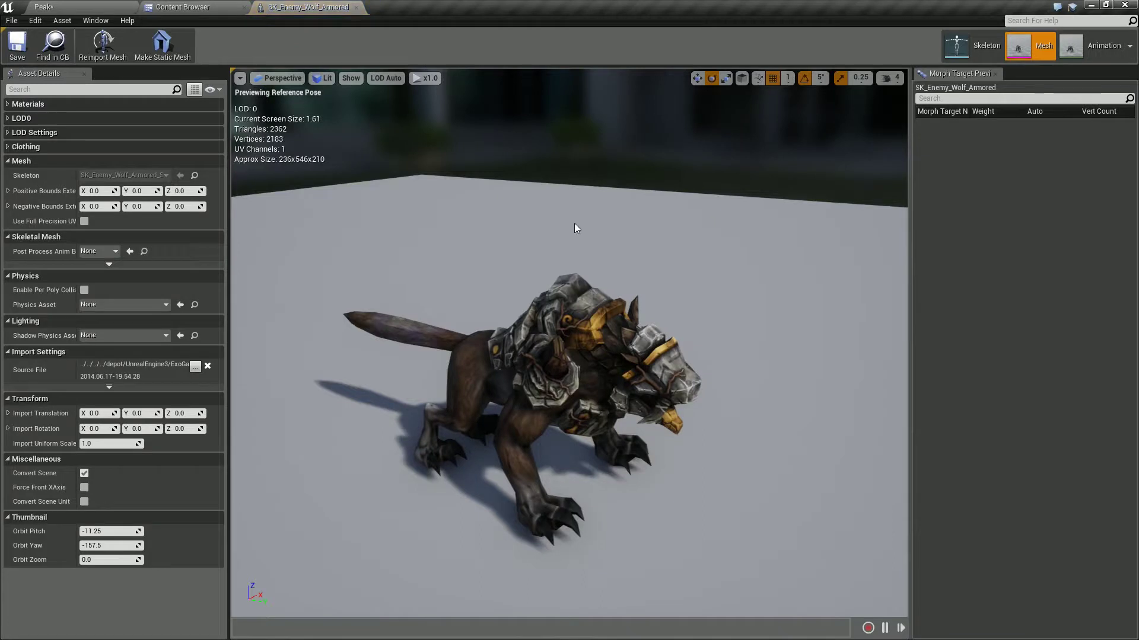
pyautogui.moveTo(467, 221); pyautogui.dragTo(467, 249)
pyautogui.click(28, 103)
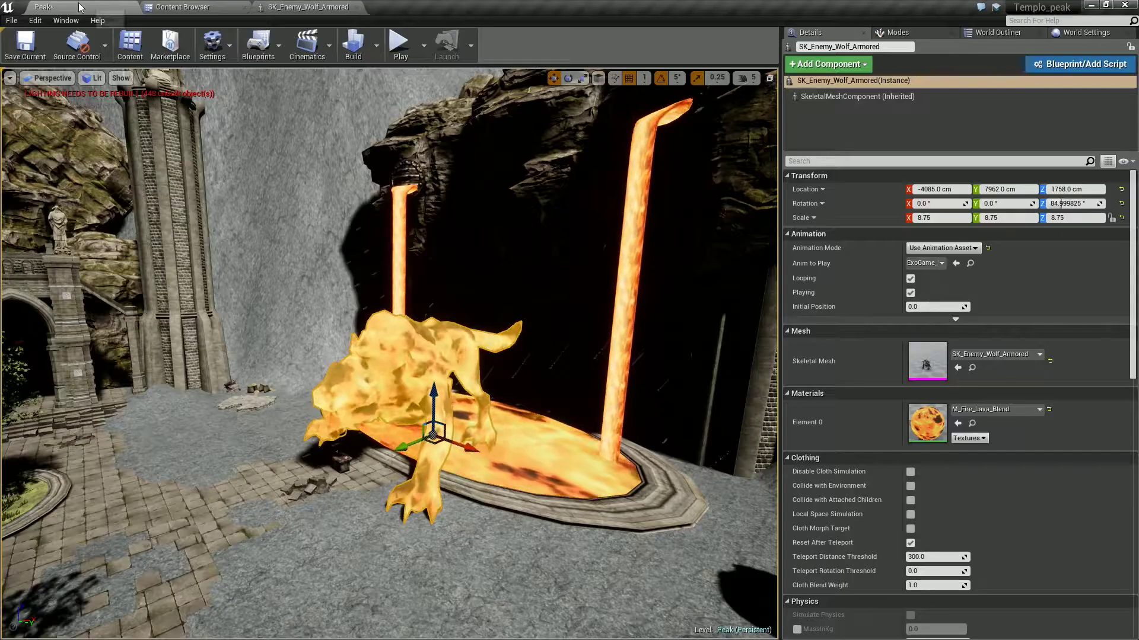
pyautogui.press('Escape')
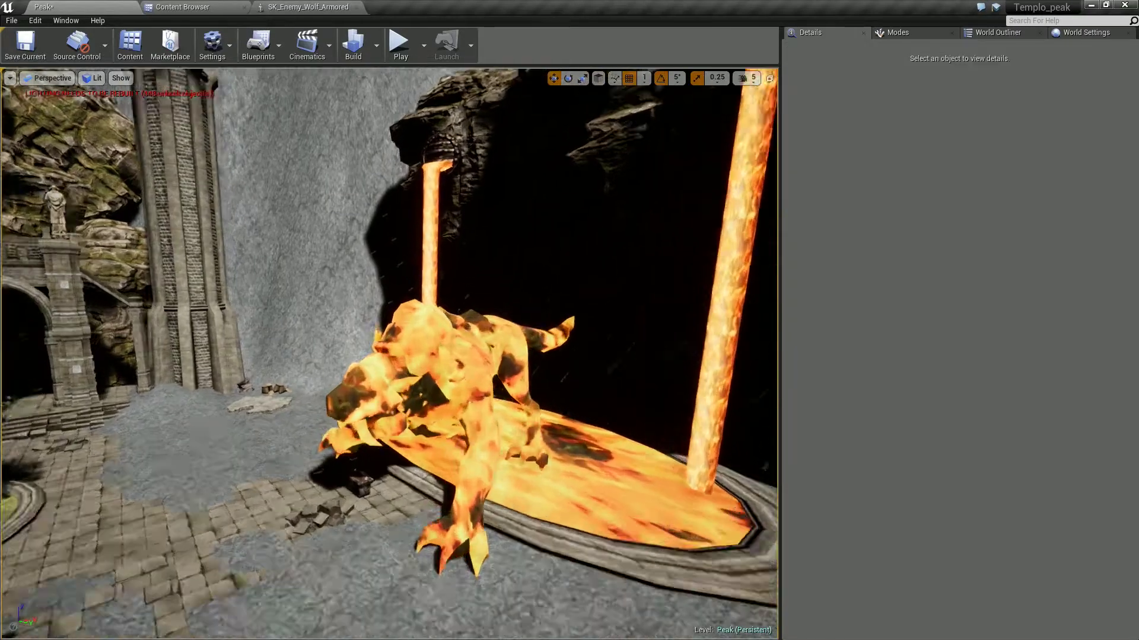
pyautogui.scroll(5, 389, 354)
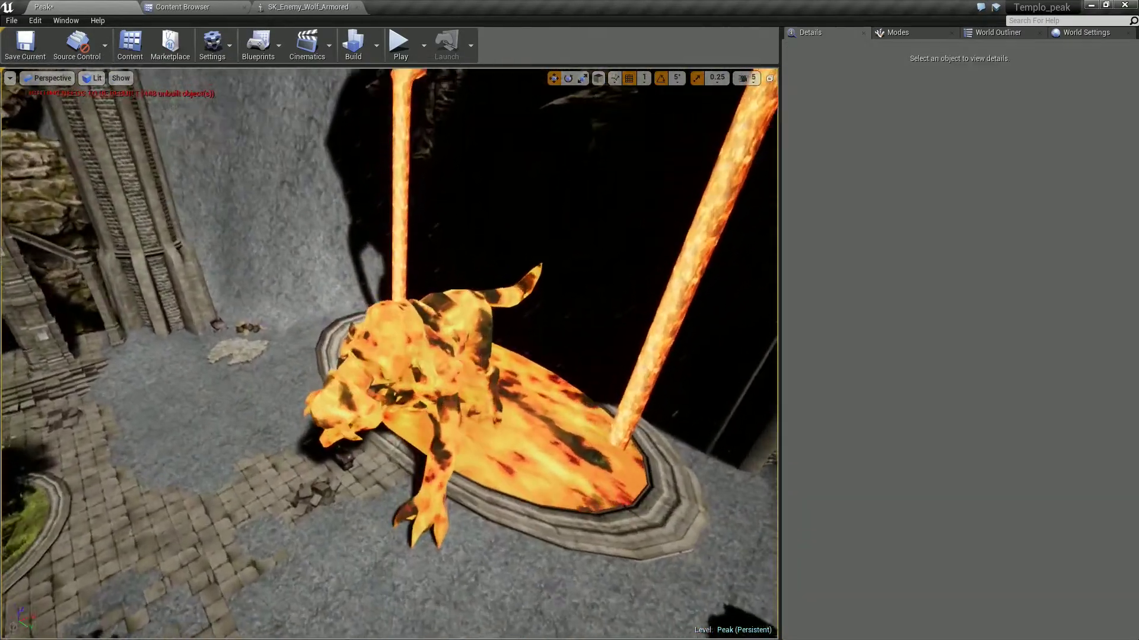
pyautogui.keyDown('alt'); pyautogui.moveTo(415, 297); pyautogui.dragTo(441, 288); pyautogui.keyUp('alt')
pyautogui.click(441, 289)
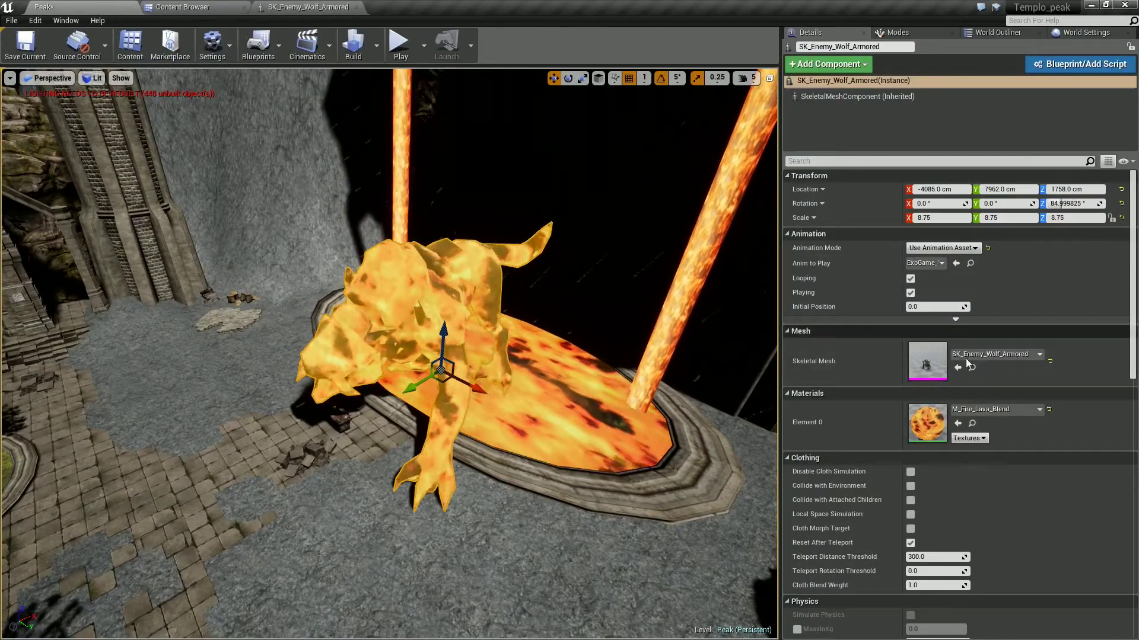
pyautogui.click(971, 367)
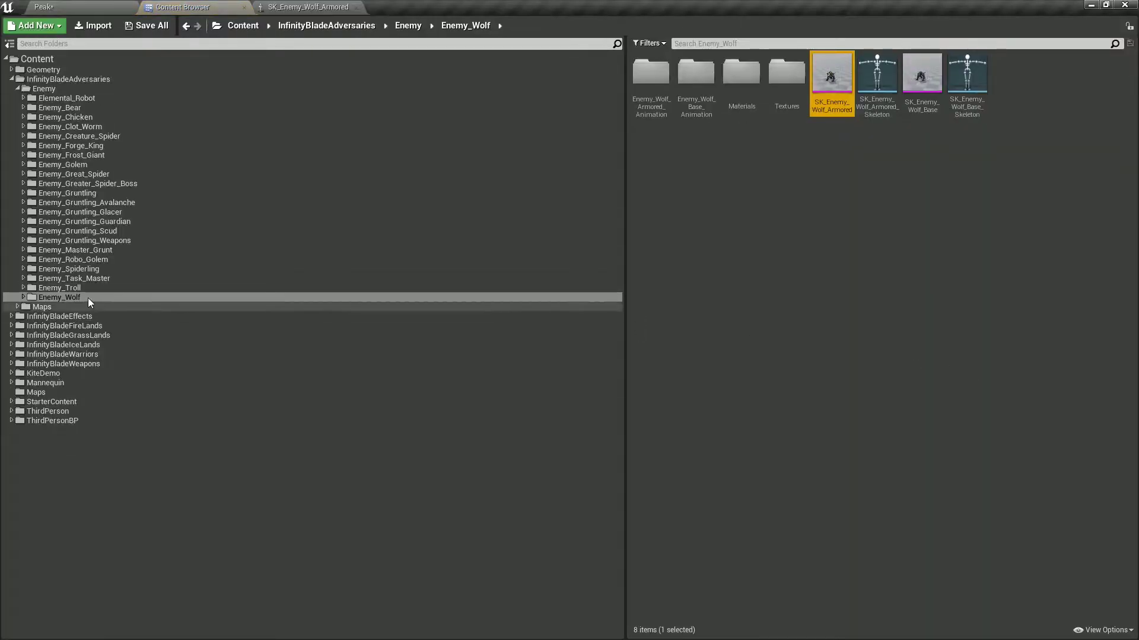
# Start an FBX export of SK_Enemy_Wolf_Armored from its Asset Actions menu
pyautogui.rightClick(831, 84)
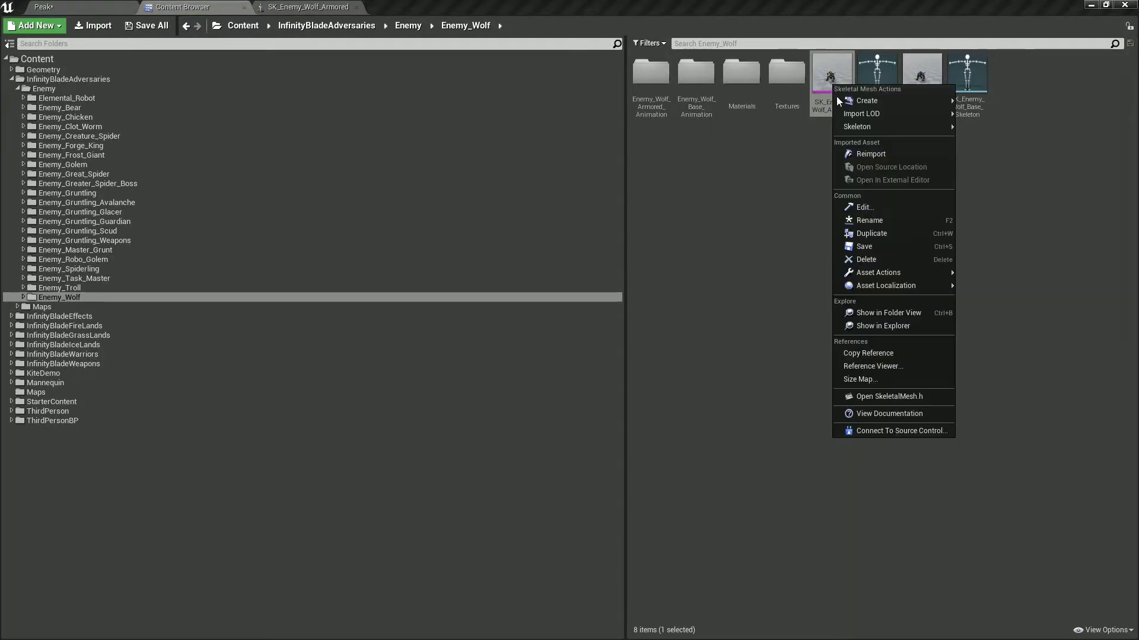
pyautogui.moveTo(857, 126)
pyautogui.click(813, 168)
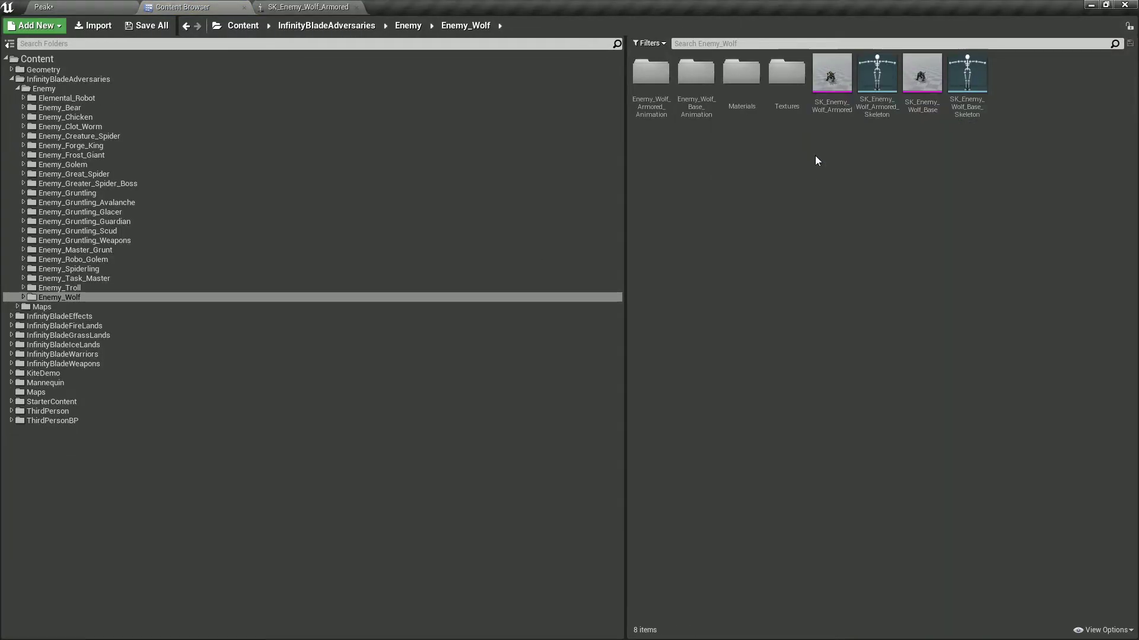
pyautogui.rightClick(824, 72)
pyautogui.moveTo(858, 89)
pyautogui.moveTo(980, 99)
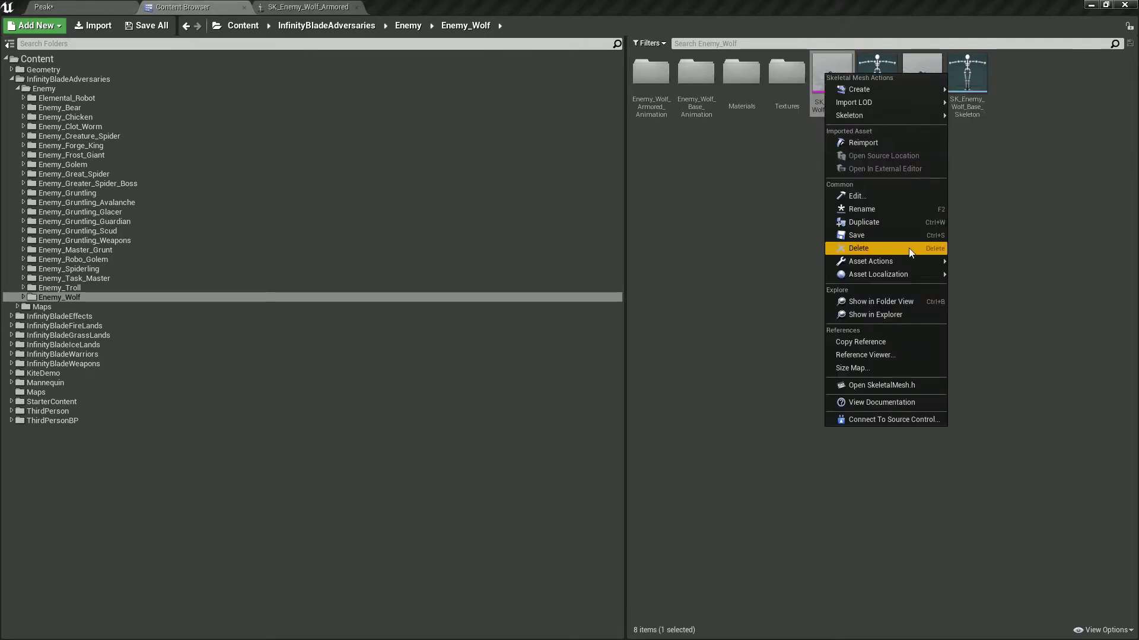
pyautogui.moveTo(912, 263)
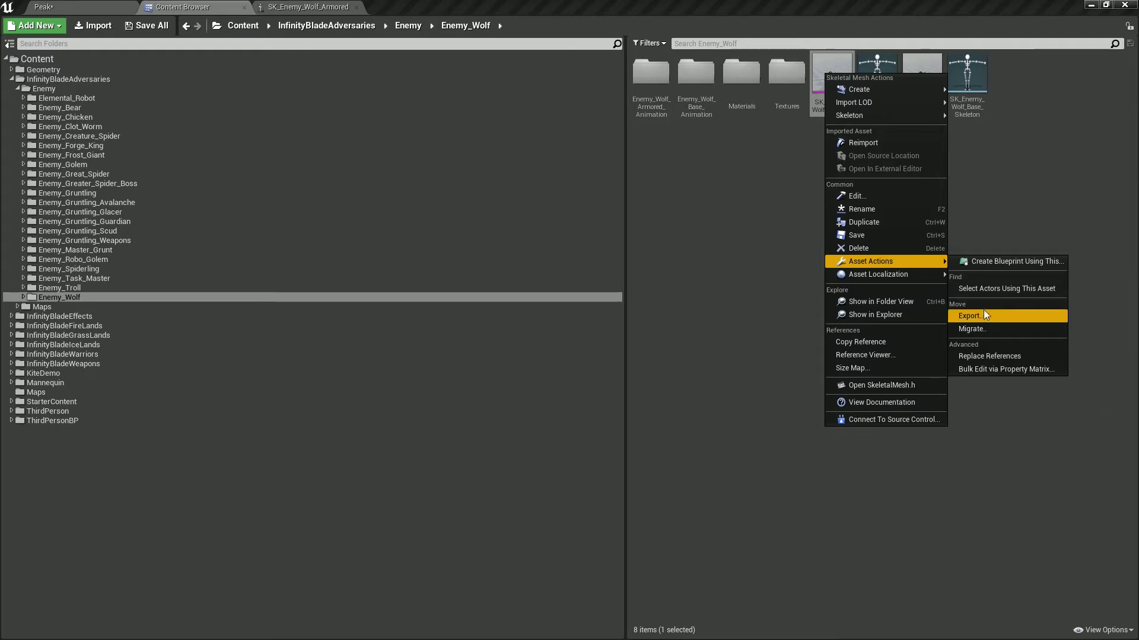
pyautogui.click(1011, 315)
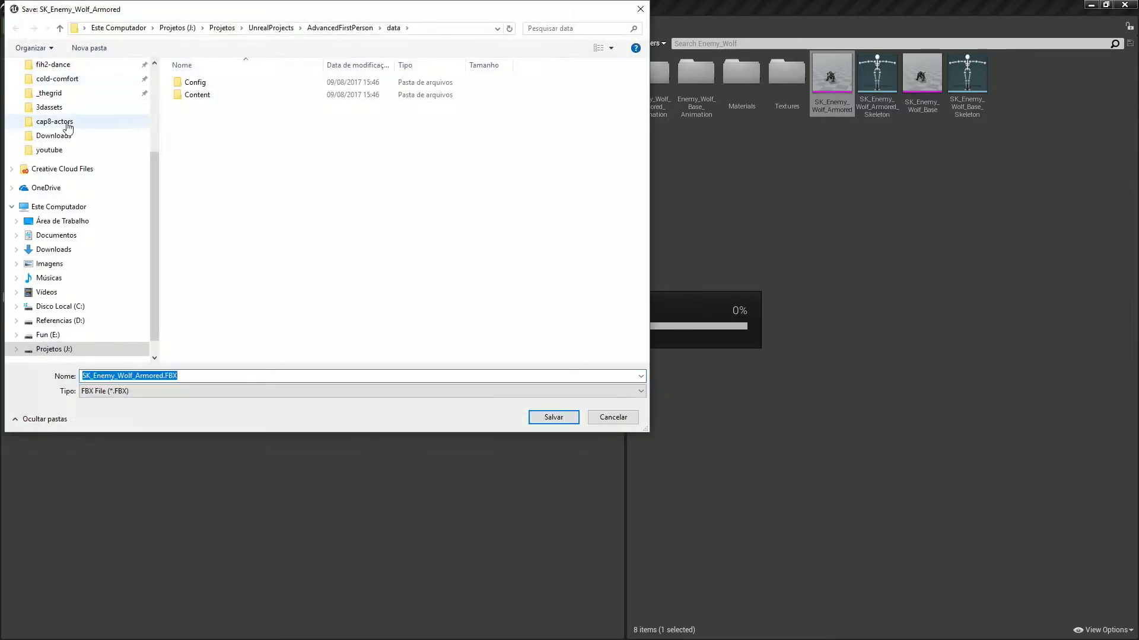
# Create a new folder on the Desktop and save the FBX export into it
pyautogui.click(66, 223)
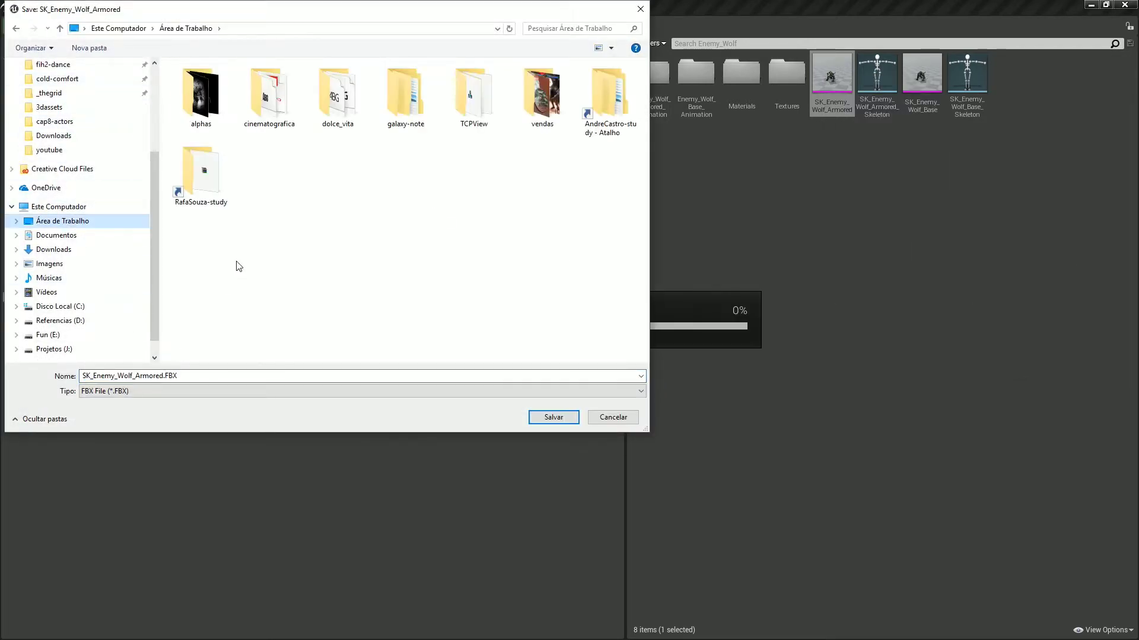
pyautogui.rightClick(327, 207)
pyautogui.moveTo(202, 339)
pyautogui.click(160, 339)
pyautogui.write('Dilson')
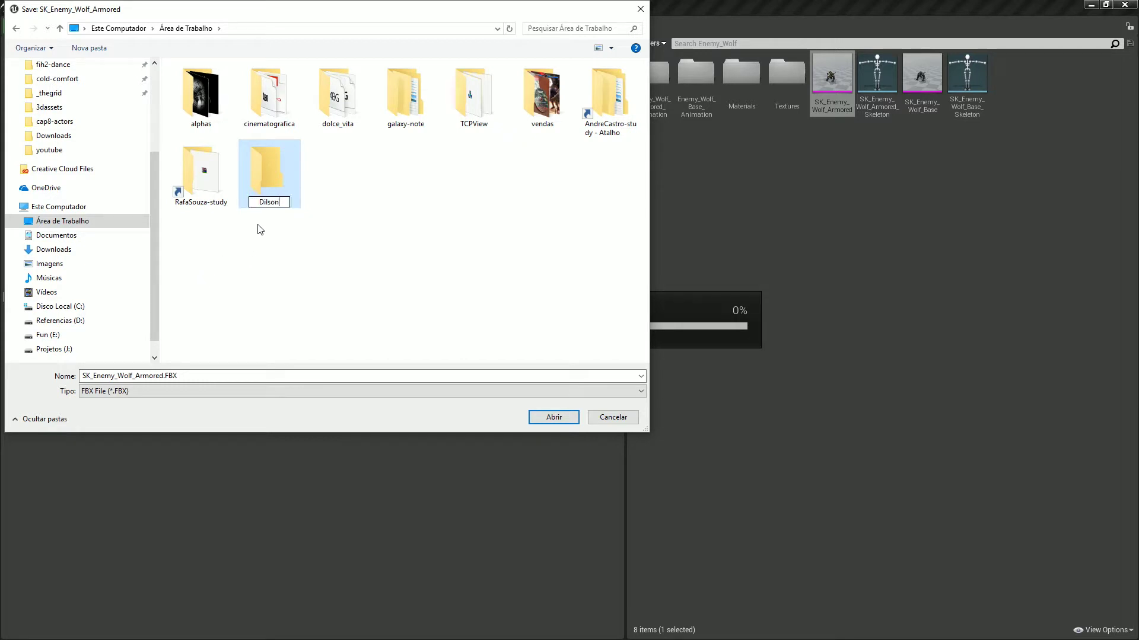
pyautogui.click(262, 184)
pyautogui.doubleClick(262, 183)
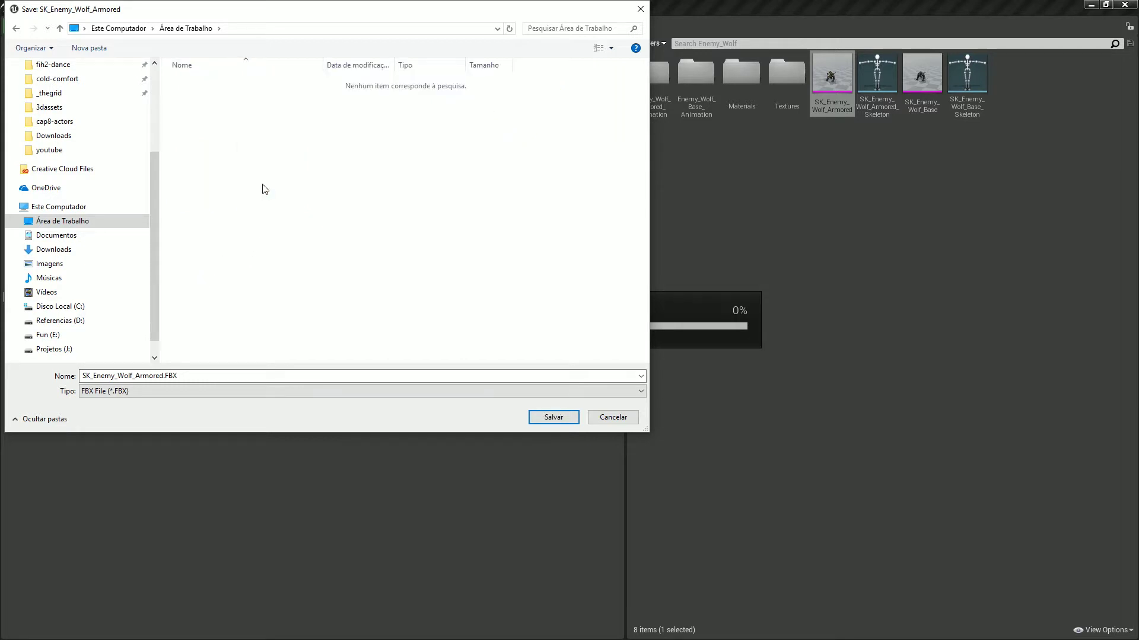
pyautogui.click(546, 422)
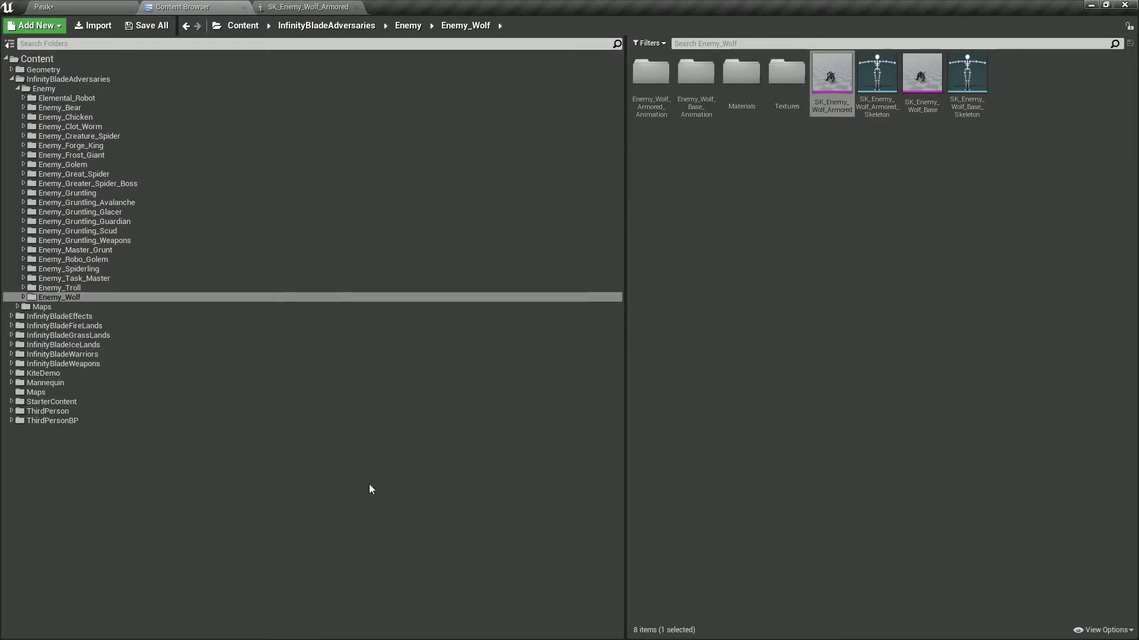
# Launch Modo 11.1v1 by searching 'modo' in the Start menu
pyautogui.press('super')
pyautogui.write('modo')
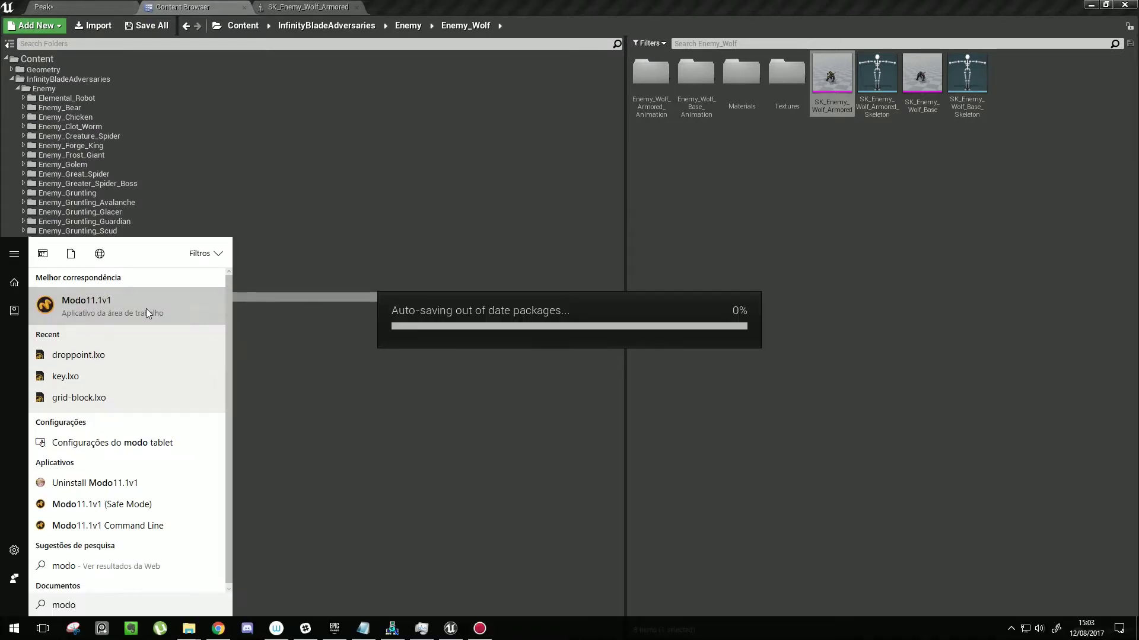
pyautogui.click(147, 313)
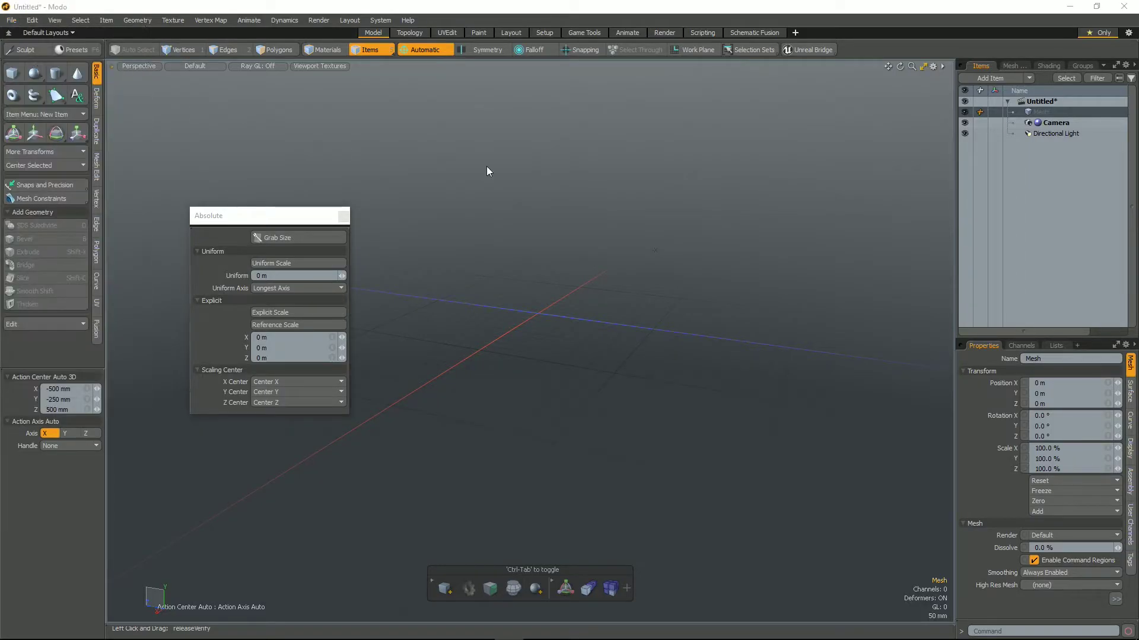
# Load the exported SK_Enemy_Wolf_Armored.FBX from the Desktop folder, skipping the missing texture
pyautogui.hotkey('ctrl', 'o')
pyautogui.scroll(1, 533, 221)
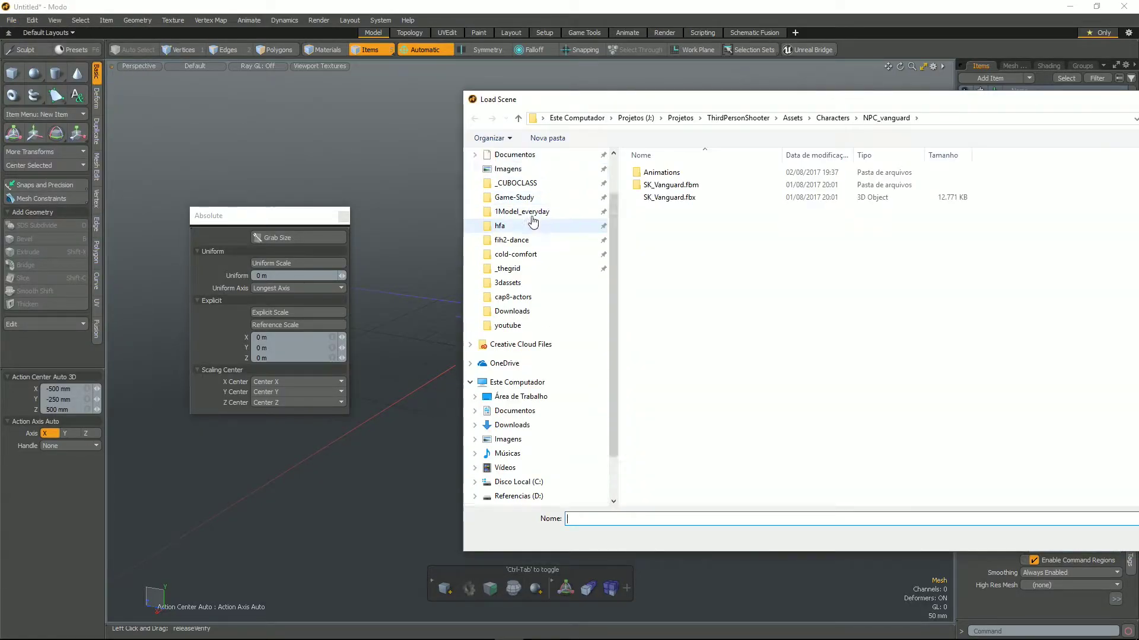
pyautogui.scroll(2, 533, 221)
pyautogui.click(516, 178)
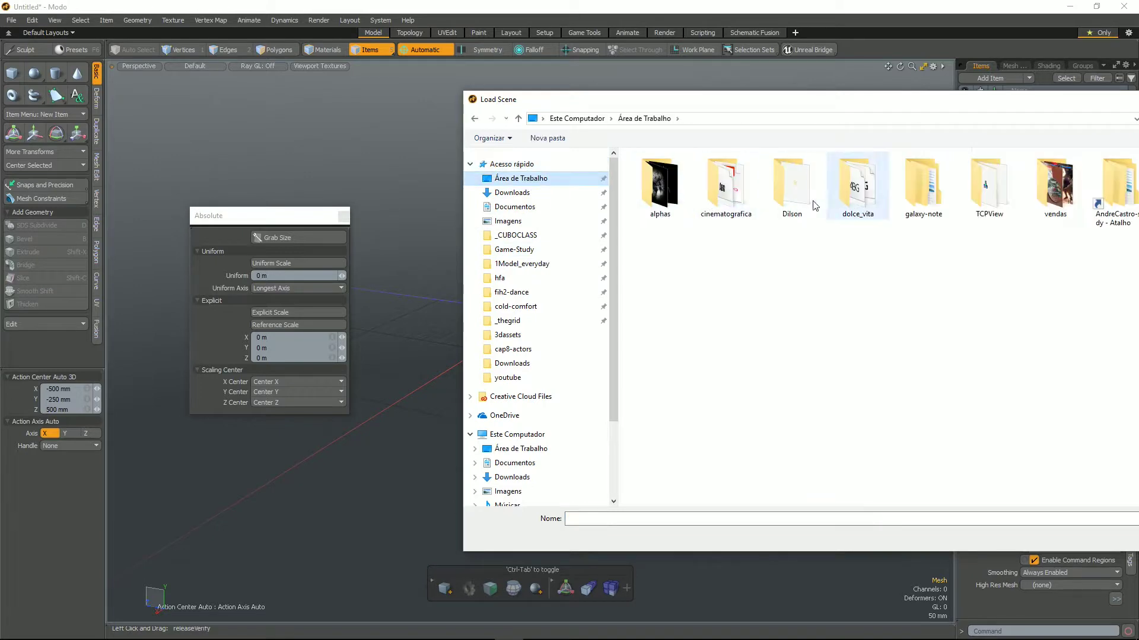
pyautogui.doubleClick(809, 199)
pyautogui.doubleClick(724, 176)
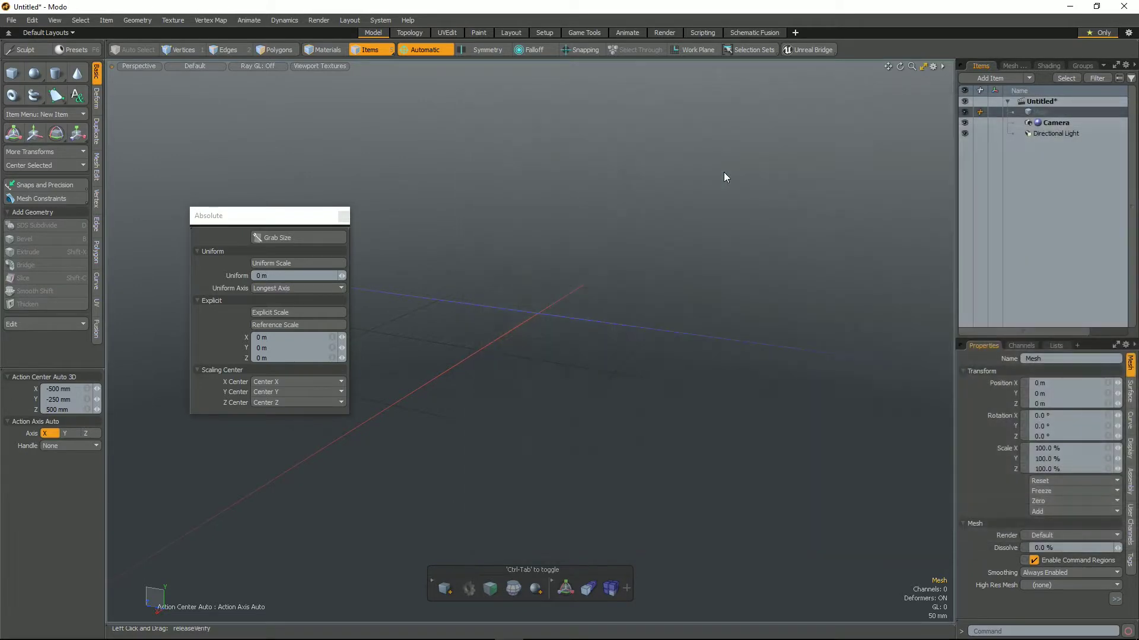
pyautogui.click(884, 210)
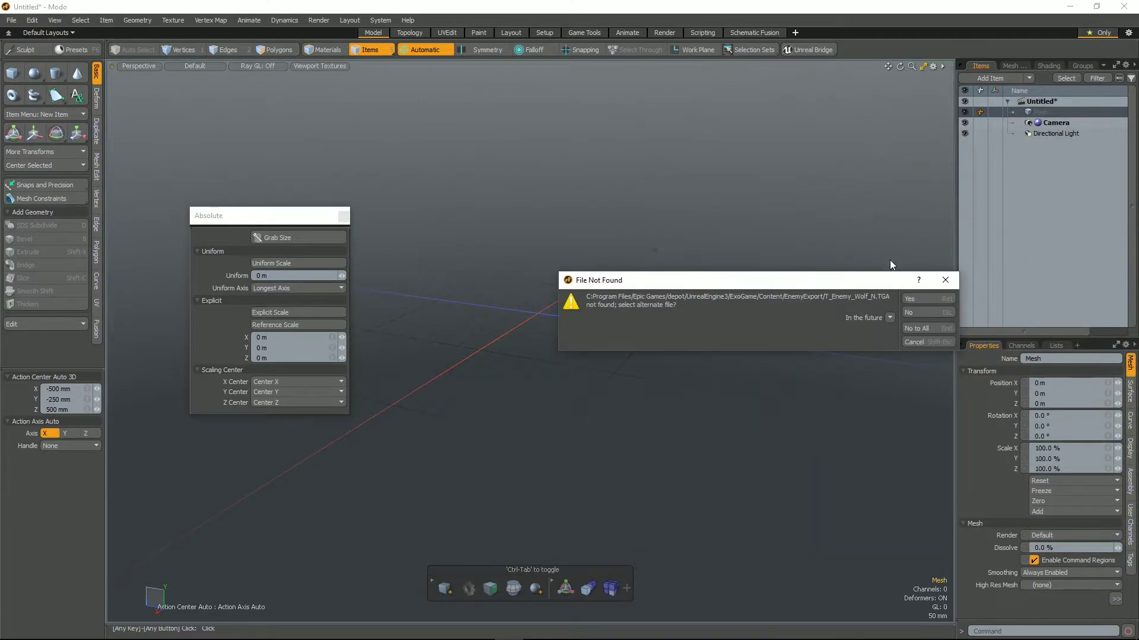
pyautogui.moveTo(798, 281); pyautogui.dragTo(666, 320)
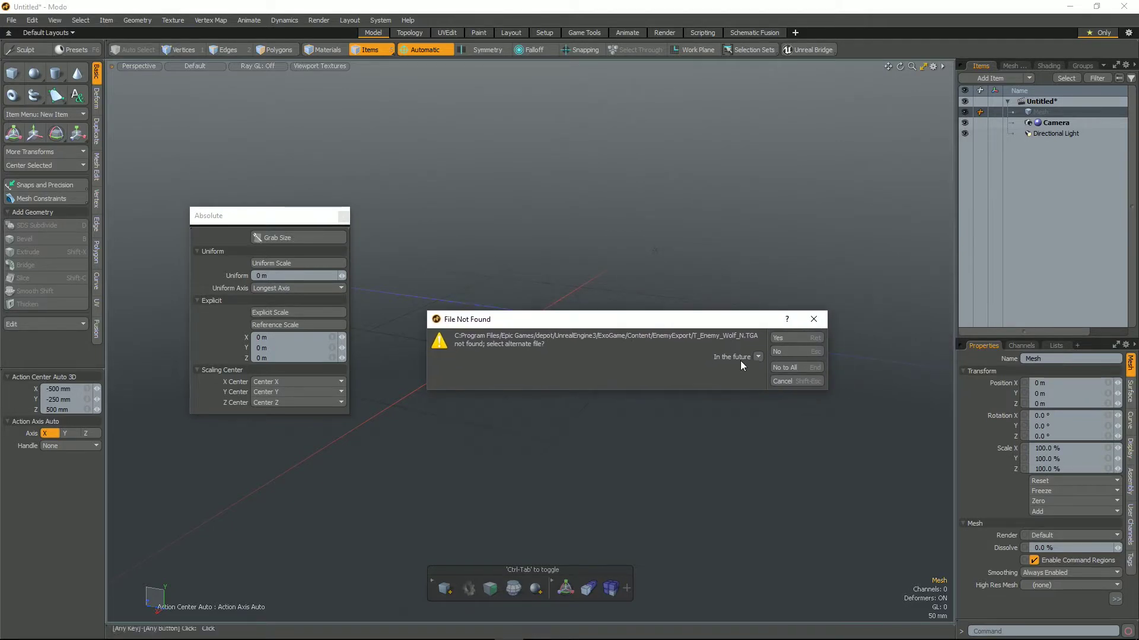
pyautogui.click(794, 367)
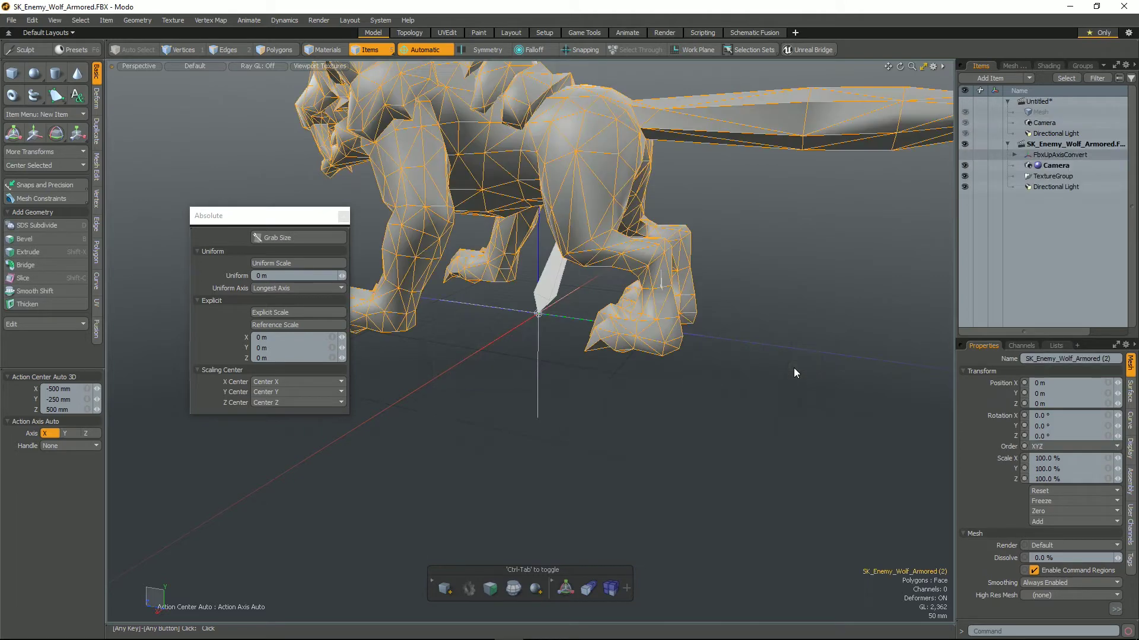
# Bring up the Shader Tree and frame the wolf with a front, zoomed-in view
pyautogui.click(759, 320)
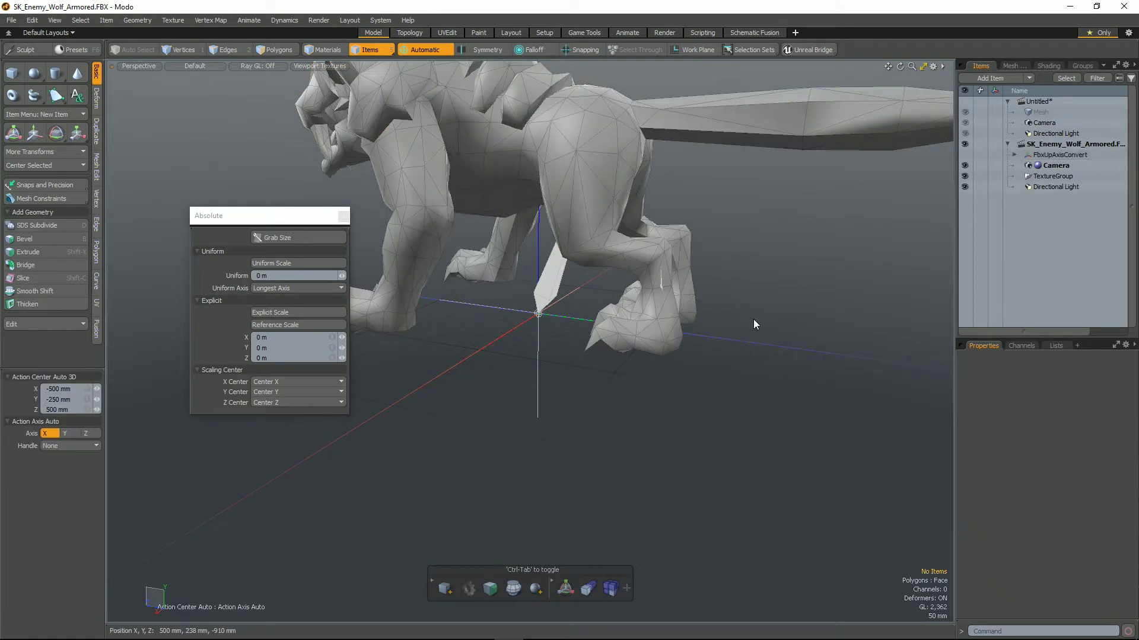
pyautogui.click(1046, 66)
pyautogui.keyDown('alt'); pyautogui.moveTo(730, 262); pyautogui.dragTo(758, 318); pyautogui.keyUp('alt')
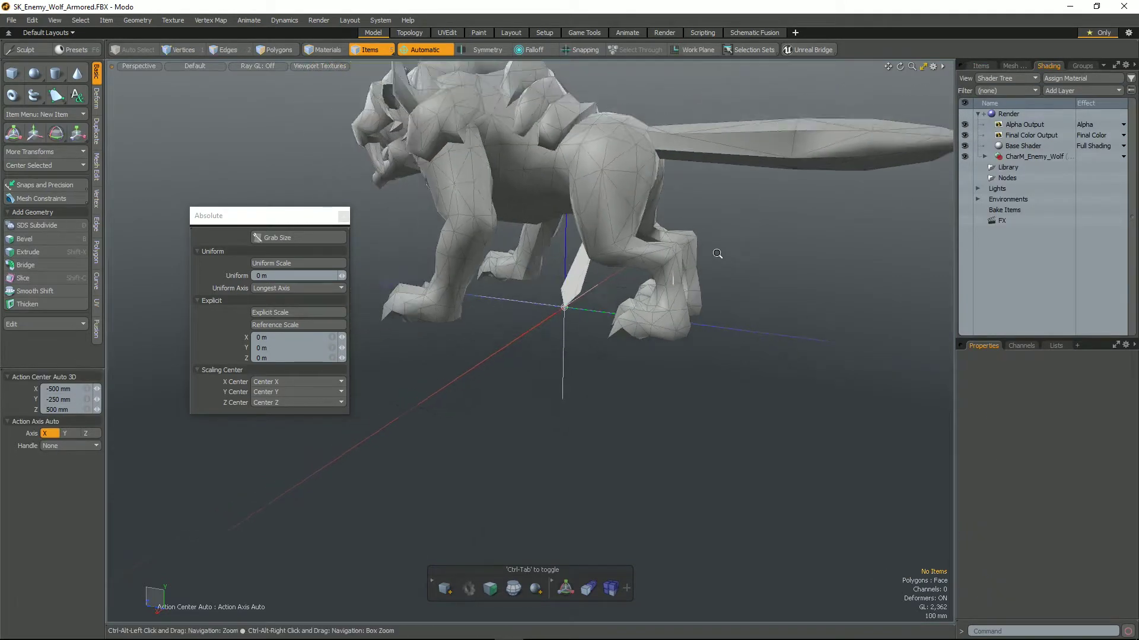
pyautogui.moveTo(686, 280)
pyautogui.keyDown('ctrl'); pyautogui.keyDown('alt'); pyautogui.mouseDown()
pyautogui.moveTo(658, 273)
pyautogui.moveTo(912, 308)
pyautogui.moveTo(530, 366)
pyautogui.mouseUp(); pyautogui.keyUp('alt'); pyautogui.keyUp('ctrl')
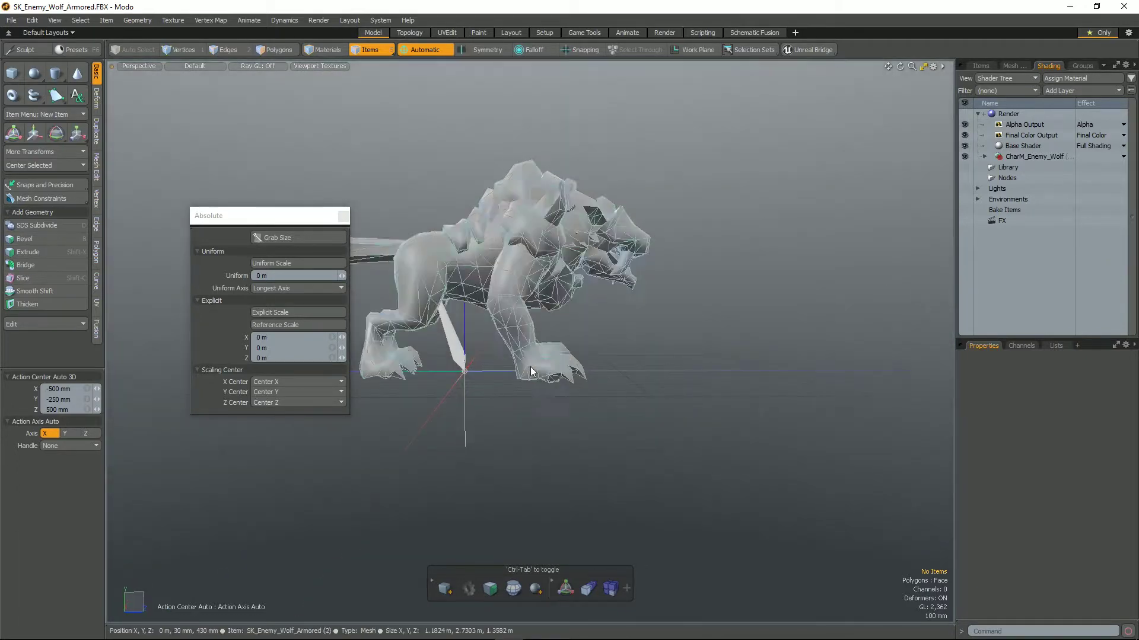
pyautogui.click(457, 347)
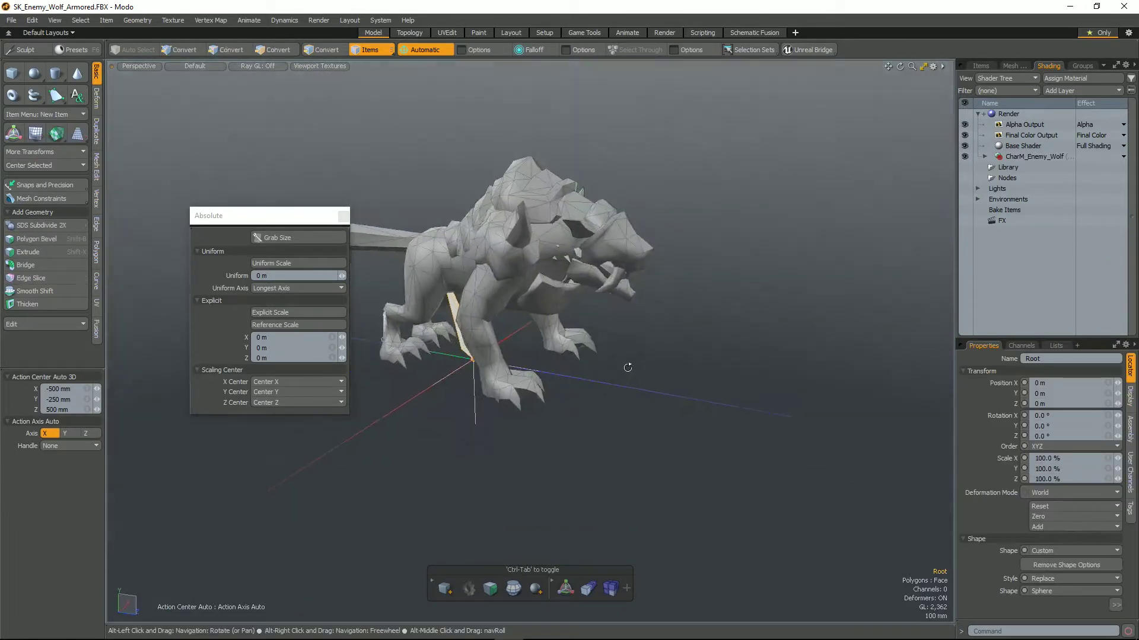
pyautogui.keyDown('alt'); pyautogui.moveTo(687, 342); pyautogui.dragTo(701, 374); pyautogui.keyUp('alt')
pyautogui.click(632, 31)
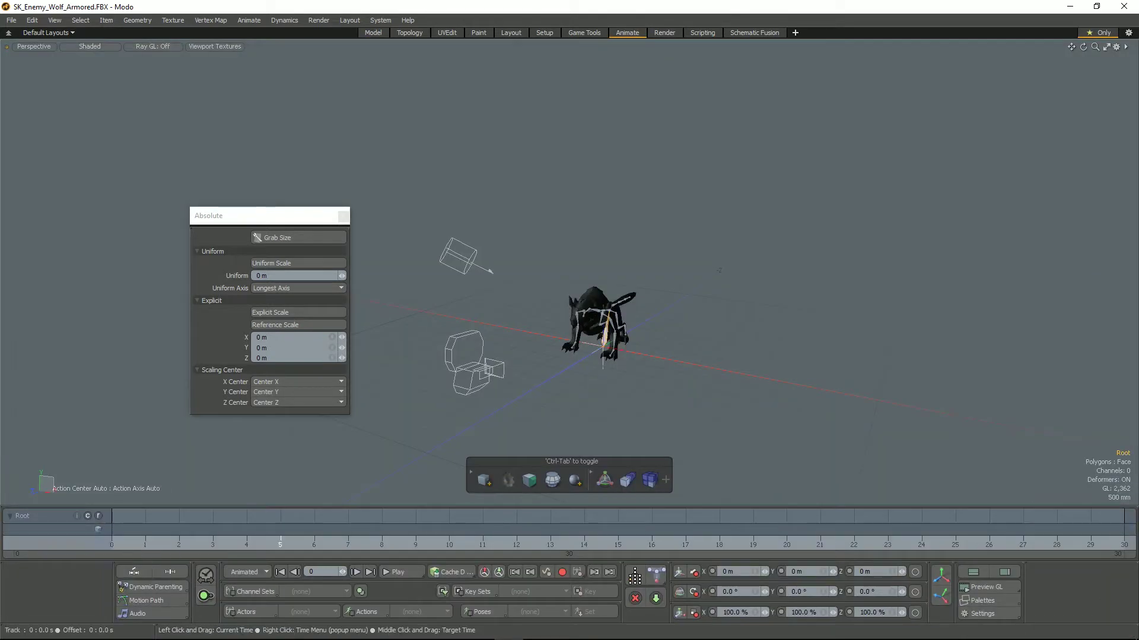
pyautogui.click(376, 32)
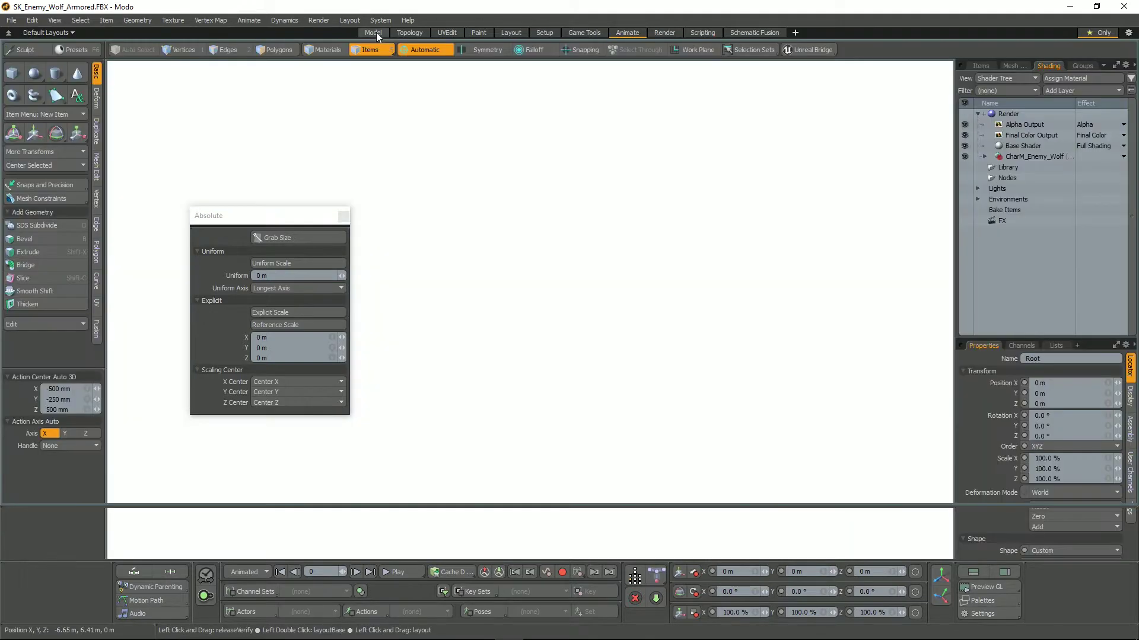
# Widen the Shader Tree and expand the CharM_Enemy_Wolf material to show its layers
pyautogui.click(635, 257)
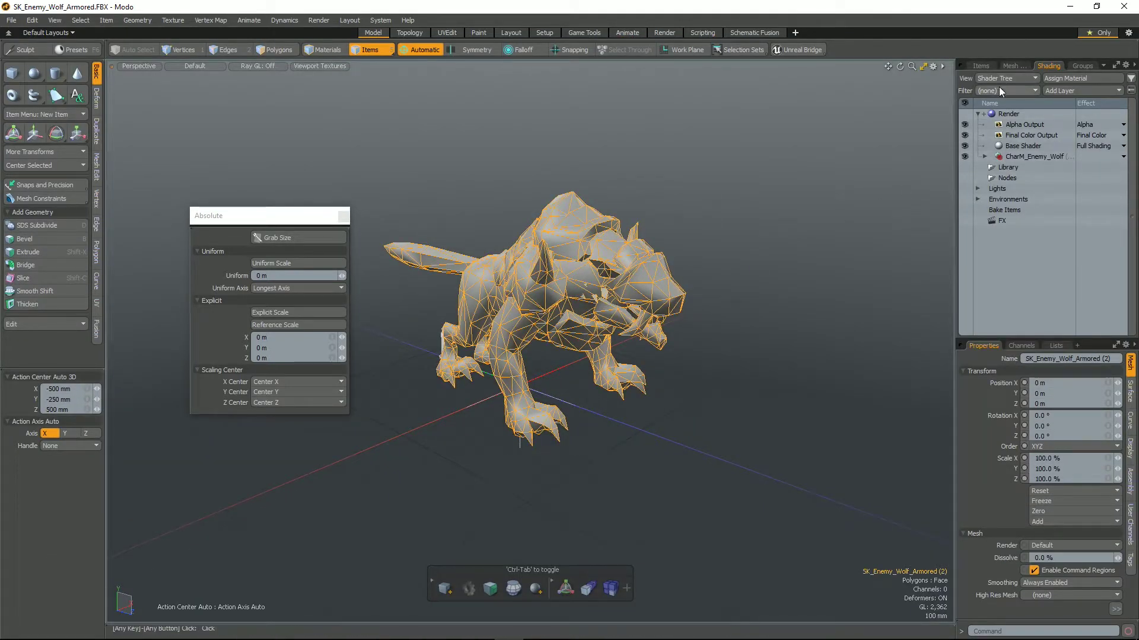
pyautogui.moveTo(956, 82); pyautogui.dragTo(889, 82)
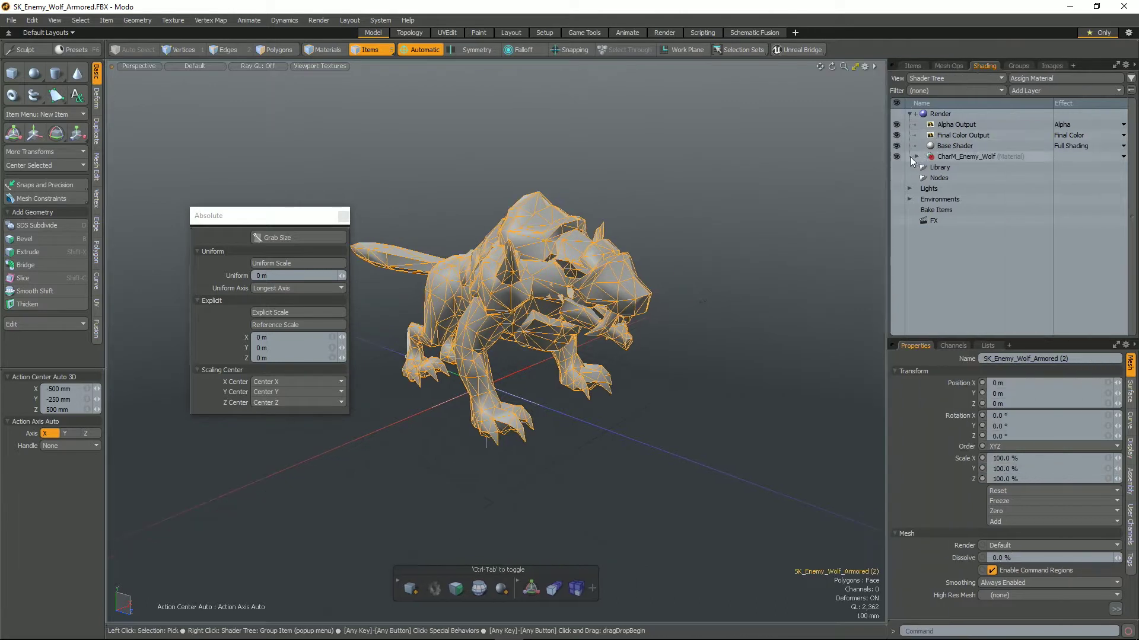
pyautogui.click(917, 157)
pyautogui.click(949, 157)
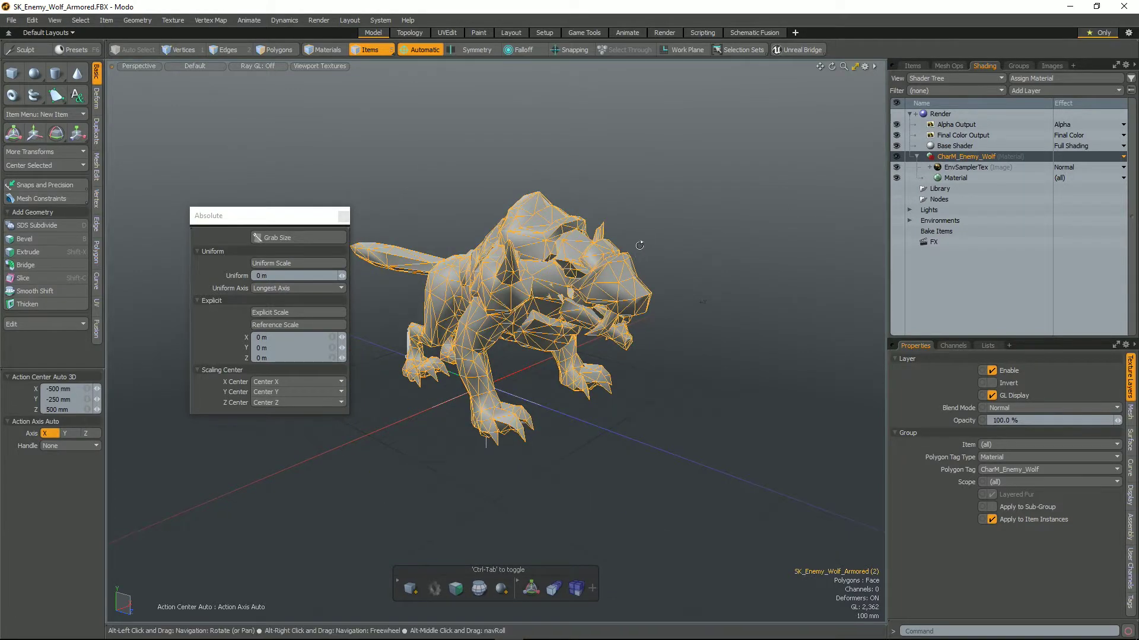
pyautogui.moveTo(635, 250)
pyautogui.keyDown('alt'); pyautogui.mouseDown()
pyautogui.moveTo(757, 422)
pyautogui.moveTo(660, 255)
pyautogui.mouseUp(); pyautogui.keyUp('alt')
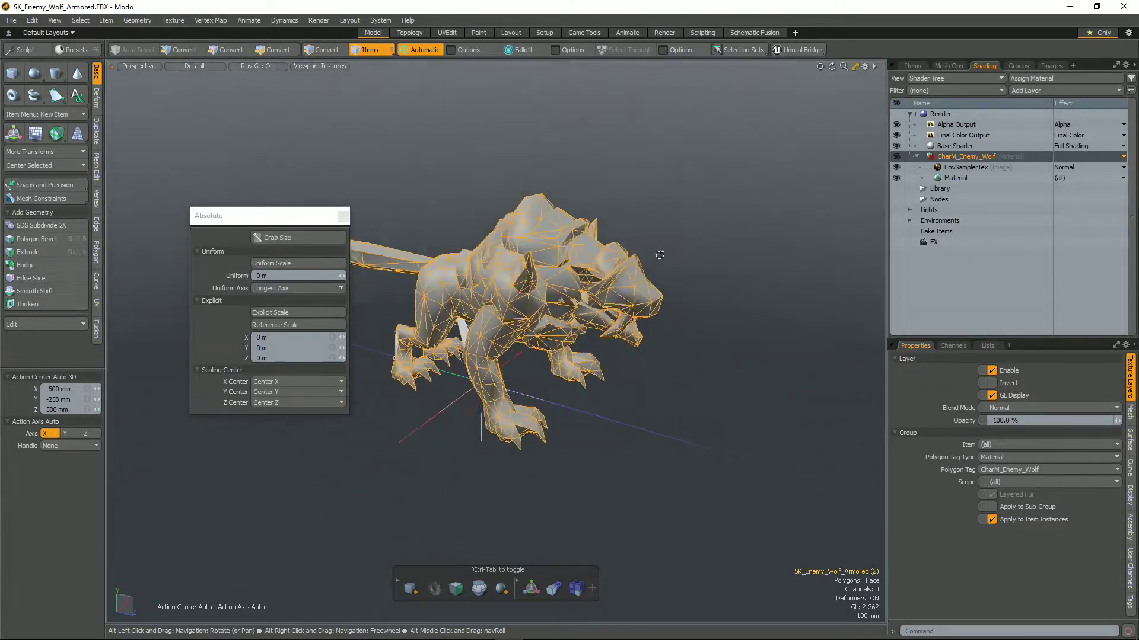
pyautogui.moveTo(659, 256)
pyautogui.keyDown('alt'); pyautogui.keyDown('shift'); pyautogui.mouseDown()
pyautogui.moveTo(742, 265)
pyautogui.moveTo(699, 282)
pyautogui.moveTo(829, 367)
pyautogui.mouseUp(); pyautogui.keyUp('shift'); pyautogui.keyUp('alt')
pyautogui.click(763, 276)
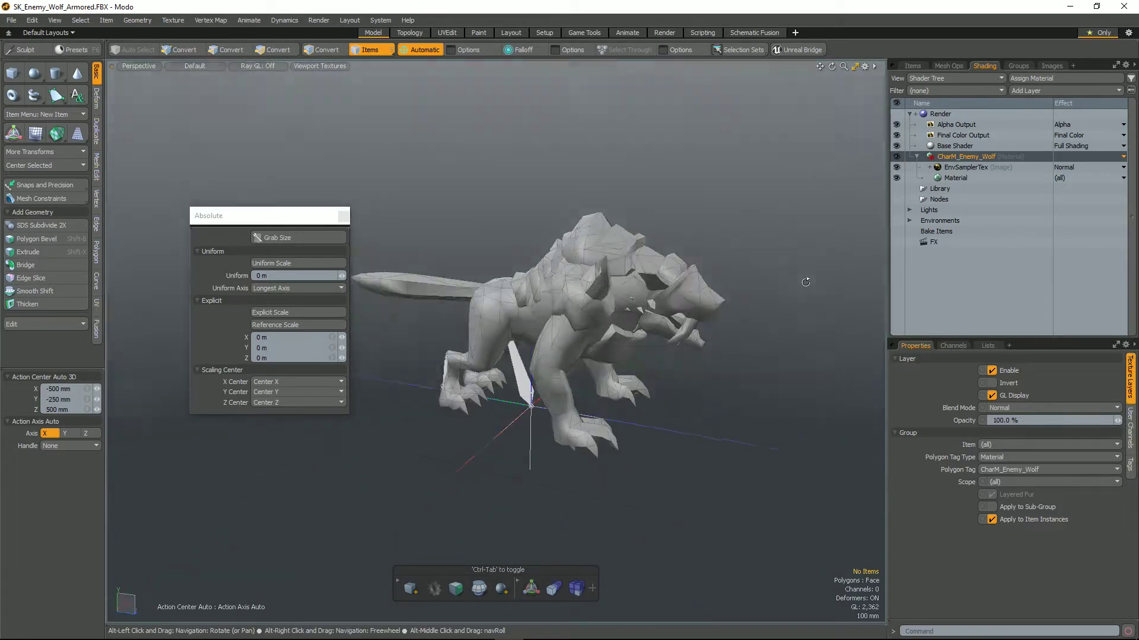
pyautogui.keyDown('alt'); pyautogui.moveTo(805, 282); pyautogui.dragTo(790, 278); pyautogui.keyUp('alt')
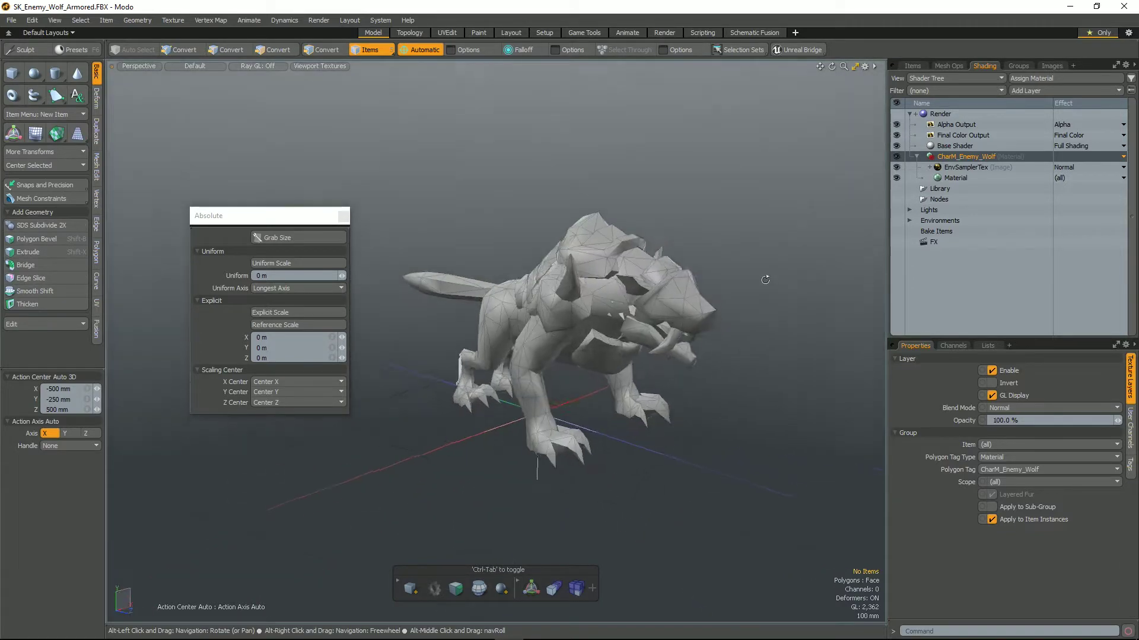
pyautogui.press('super')
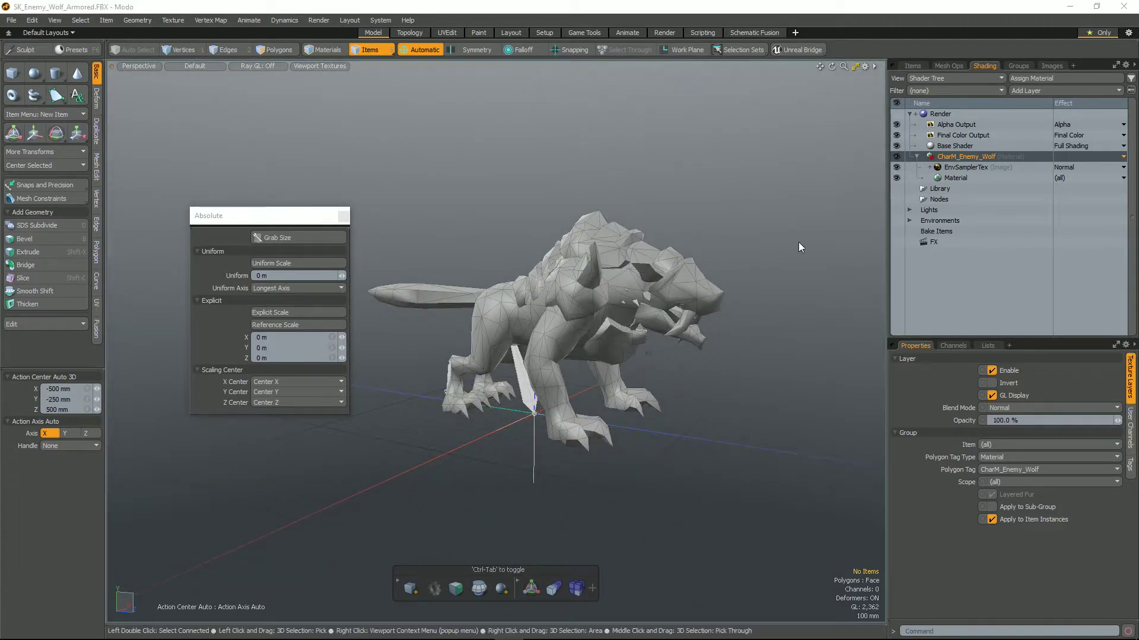
# Export T_Enemy_Wolf_01_D from Enemy_Wolf > Textures as a TGA file
pyautogui.click(451, 630)
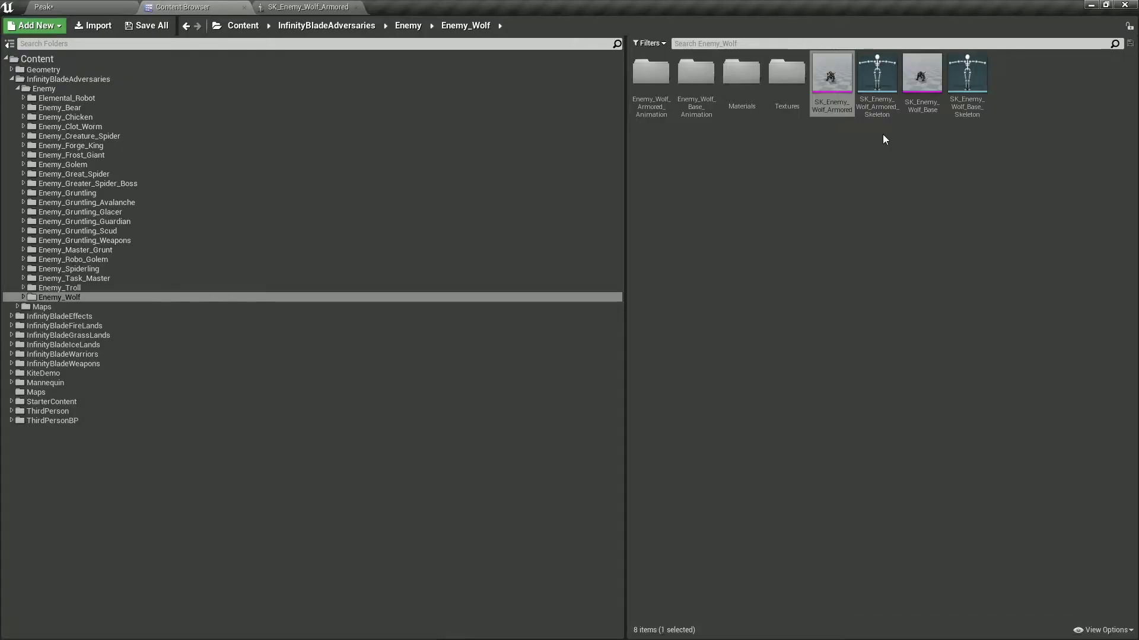
pyautogui.doubleClick(786, 72)
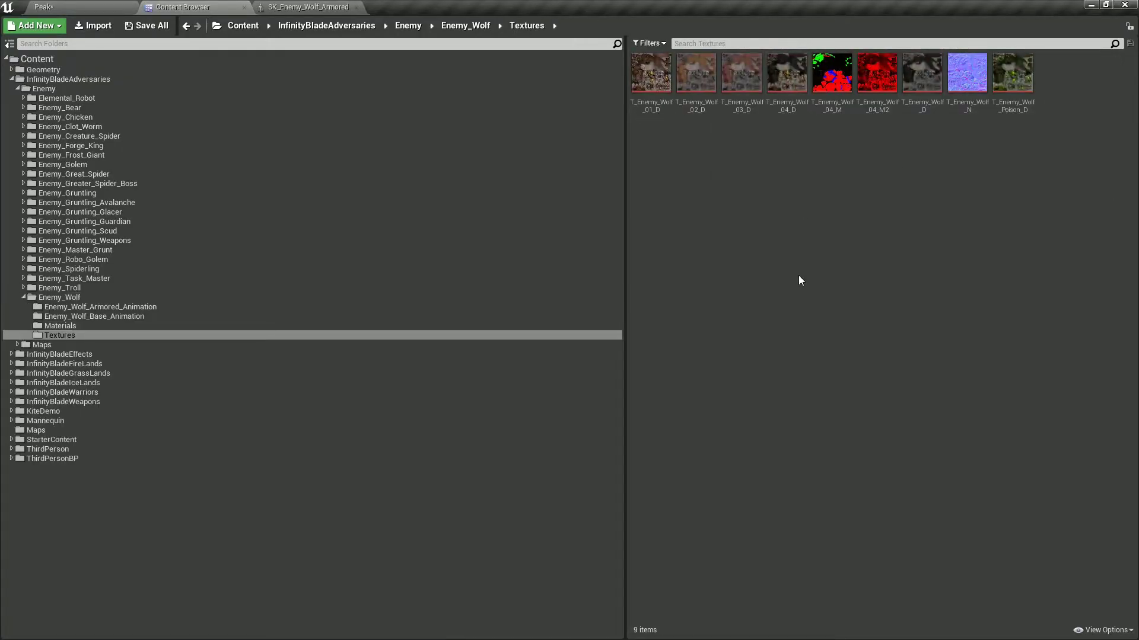
pyautogui.click(648, 76)
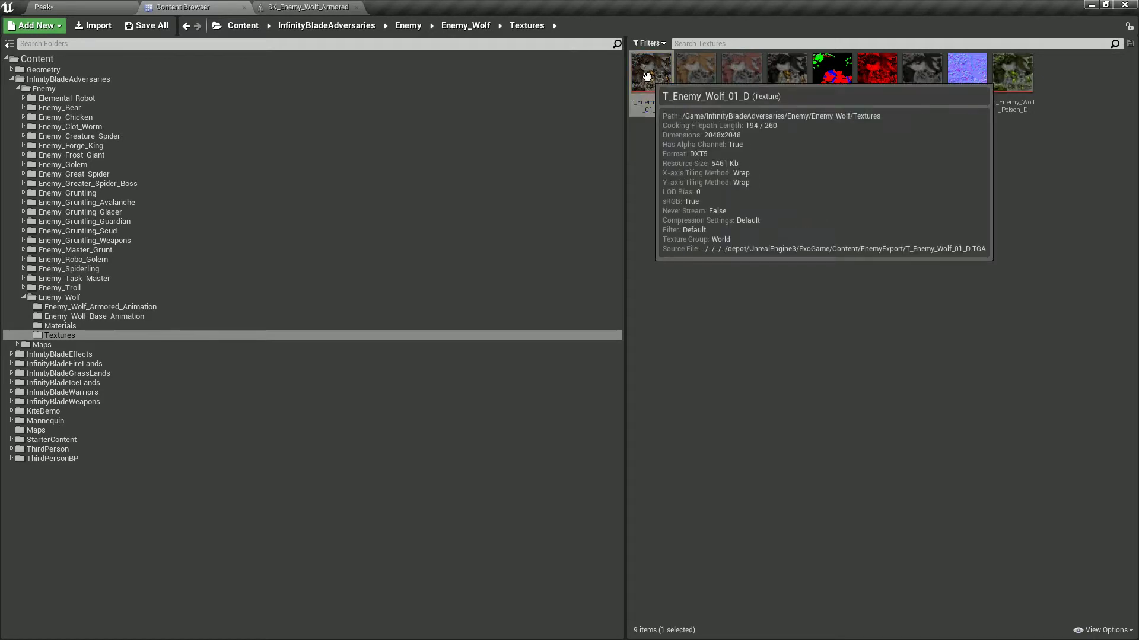
pyautogui.rightClick(648, 76)
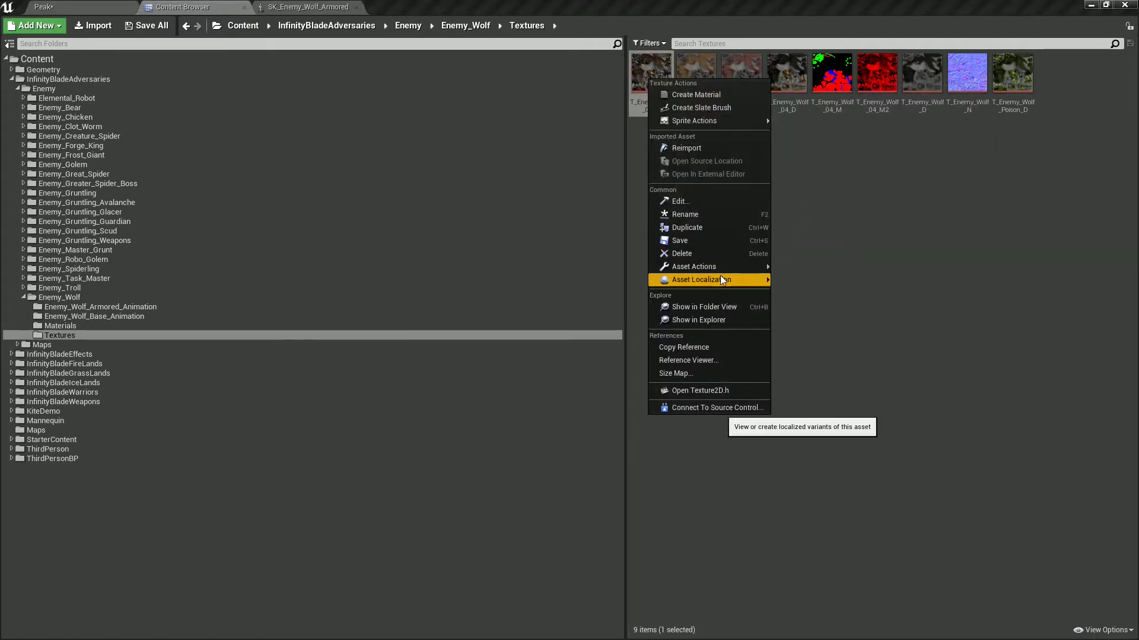
pyautogui.moveTo(716, 267)
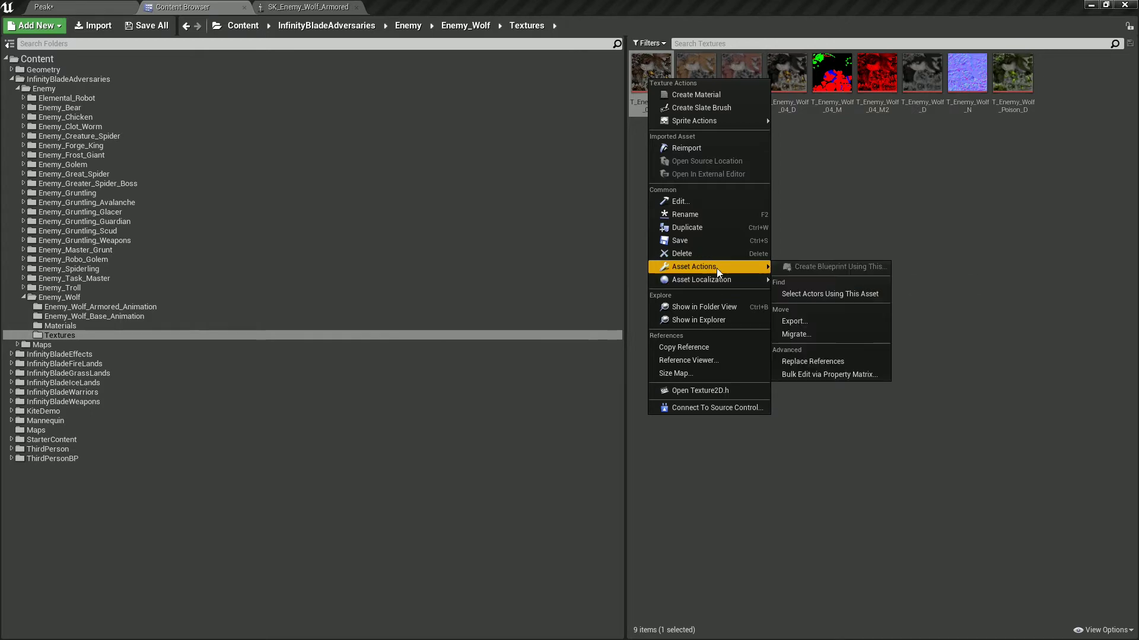
pyautogui.click(805, 322)
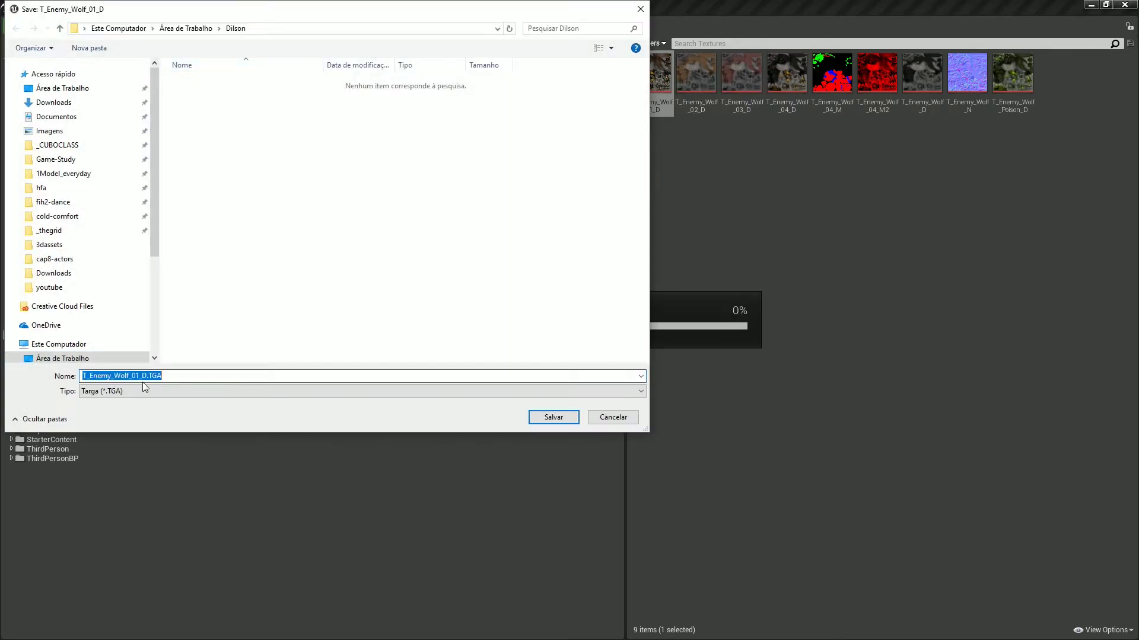
pyautogui.click(557, 417)
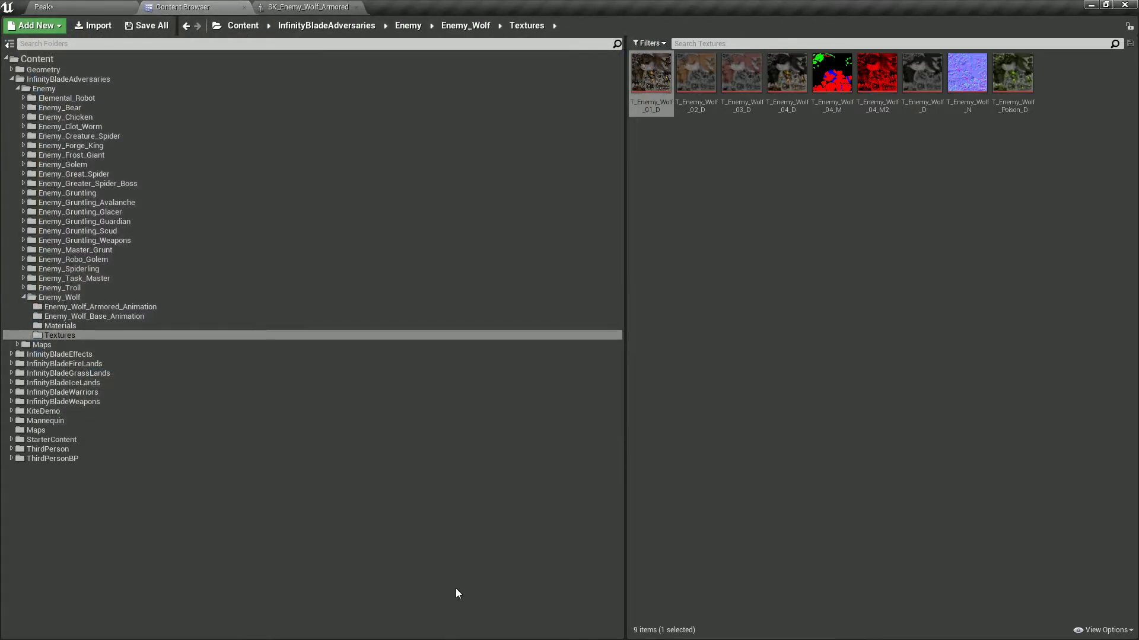
pyautogui.press('super')
pyautogui.click(462, 627)
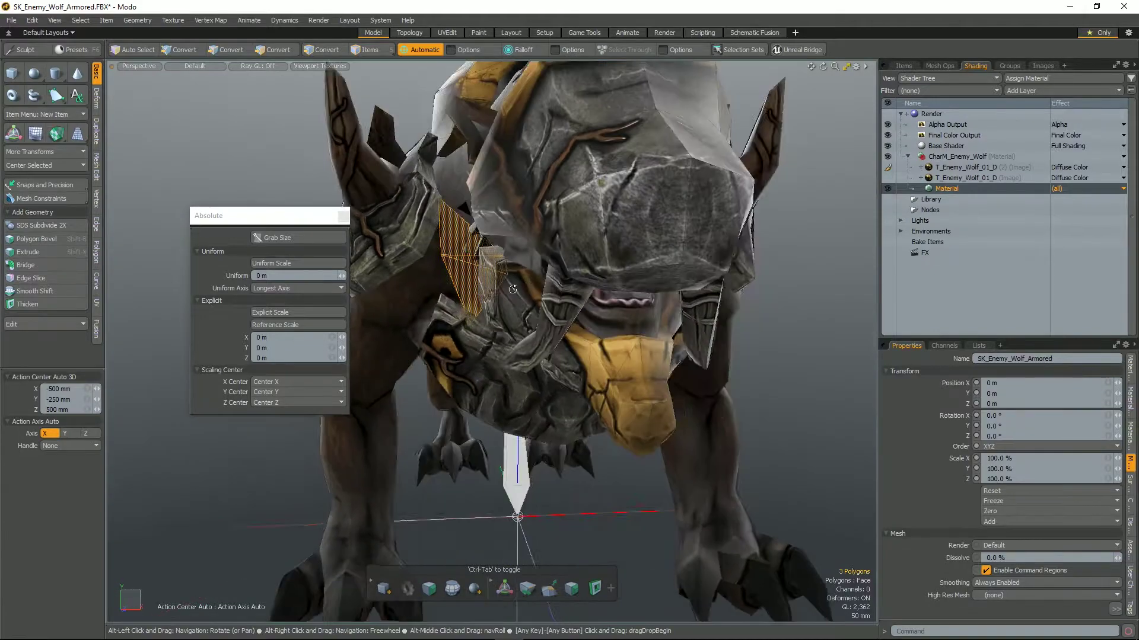
# Select the wolf mesh and switch to Polygons selection mode
pyautogui.press('5')
pyautogui.moveTo(594, 300)
pyautogui.keyDown('alt'); pyautogui.mouseDown()
pyautogui.moveTo(739, 446)
pyautogui.moveTo(533, 238)
pyautogui.mouseUp(); pyautogui.keyUp('alt')
pyautogui.click(557, 178)
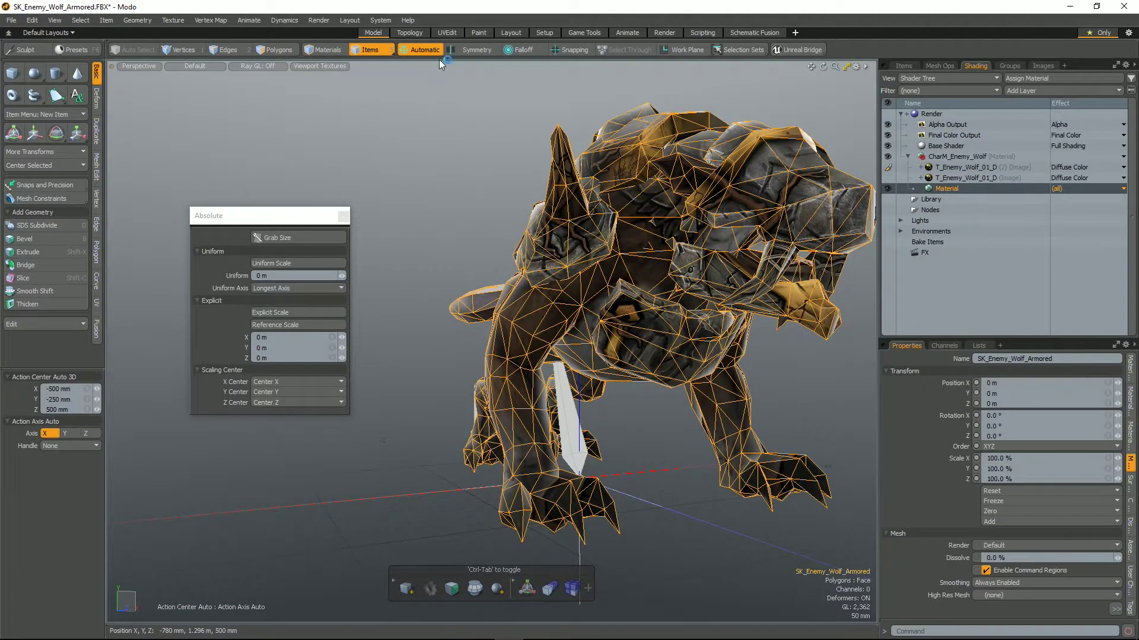
pyautogui.press('3')
pyautogui.keyDown('alt'); pyautogui.moveTo(456, 211); pyautogui.dragTo(621, 270); pyautogui.keyUp('alt')
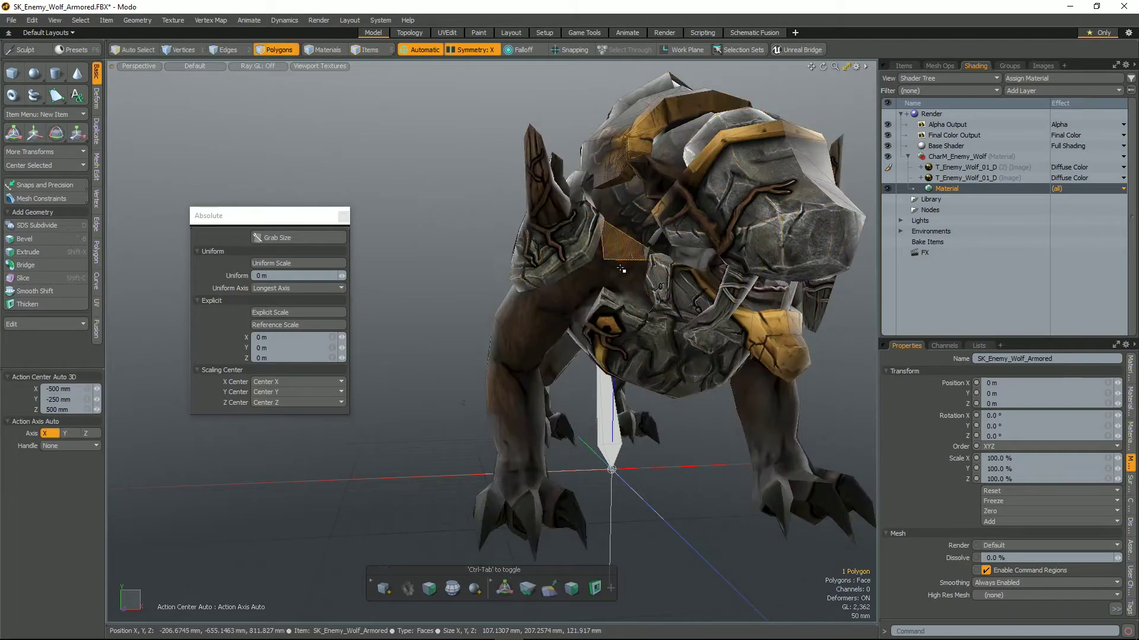
# Select the foot polygons, grow the selection across the body, and add the tail (1139 polygons)
pyautogui.click(525, 486)
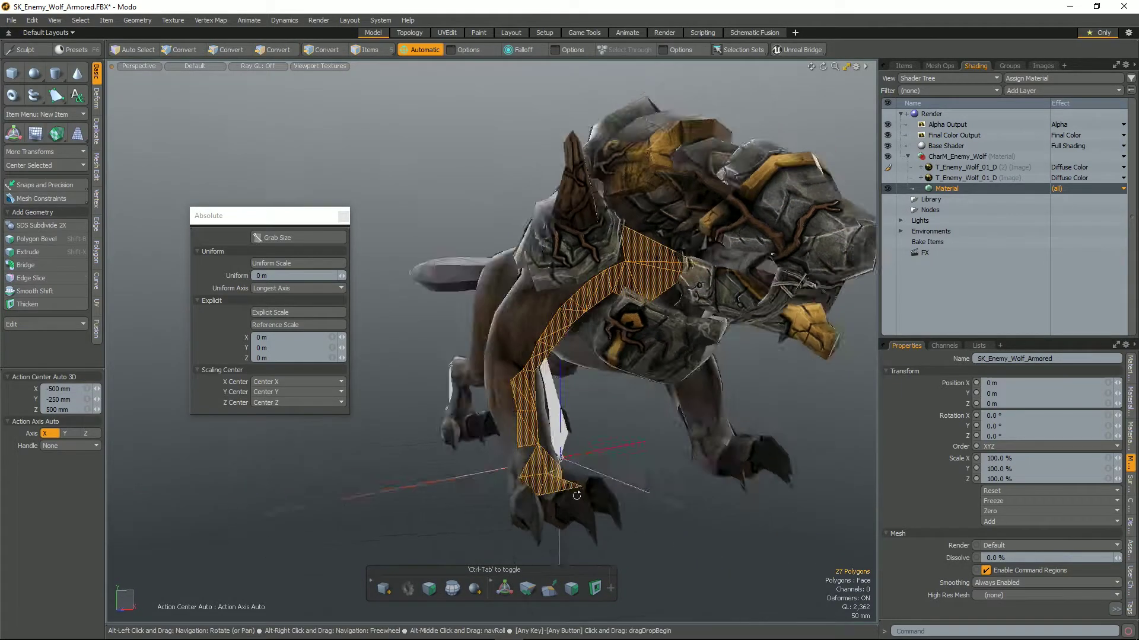
pyautogui.moveTo(526, 486)
pyautogui.keyDown('alt'); pyautogui.mouseDown()
pyautogui.moveTo(530, 356)
pyautogui.moveTo(570, 267)
pyautogui.mouseUp(); pyautogui.keyUp('alt')
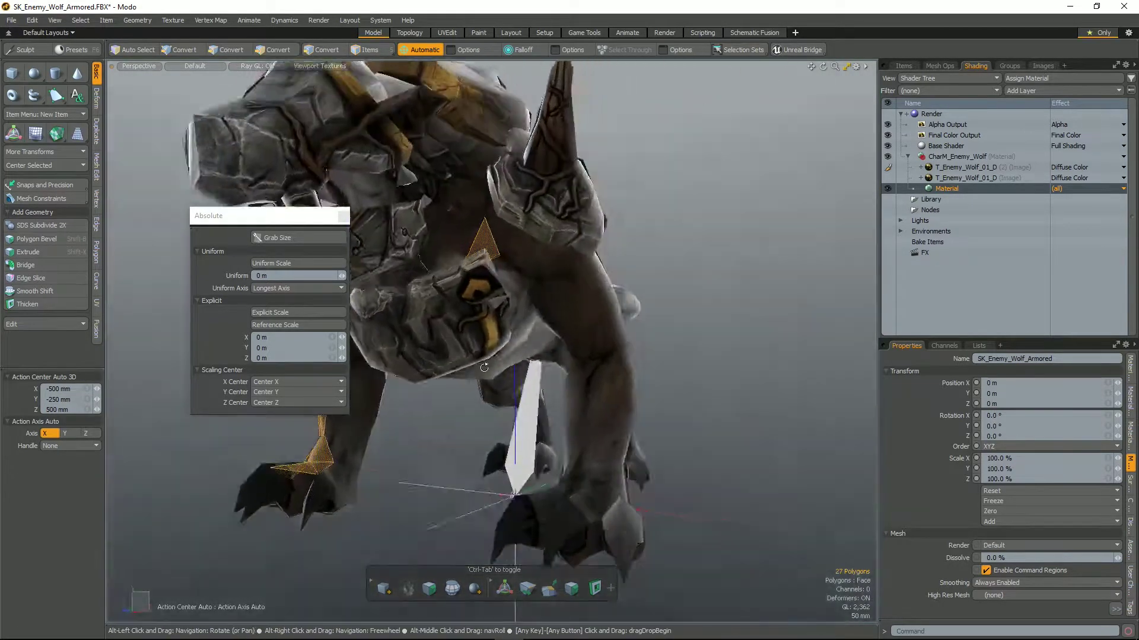
pyautogui.keyDown('alt'); pyautogui.moveTo(623, 408); pyautogui.dragTo(677, 395); pyautogui.keyUp('alt')
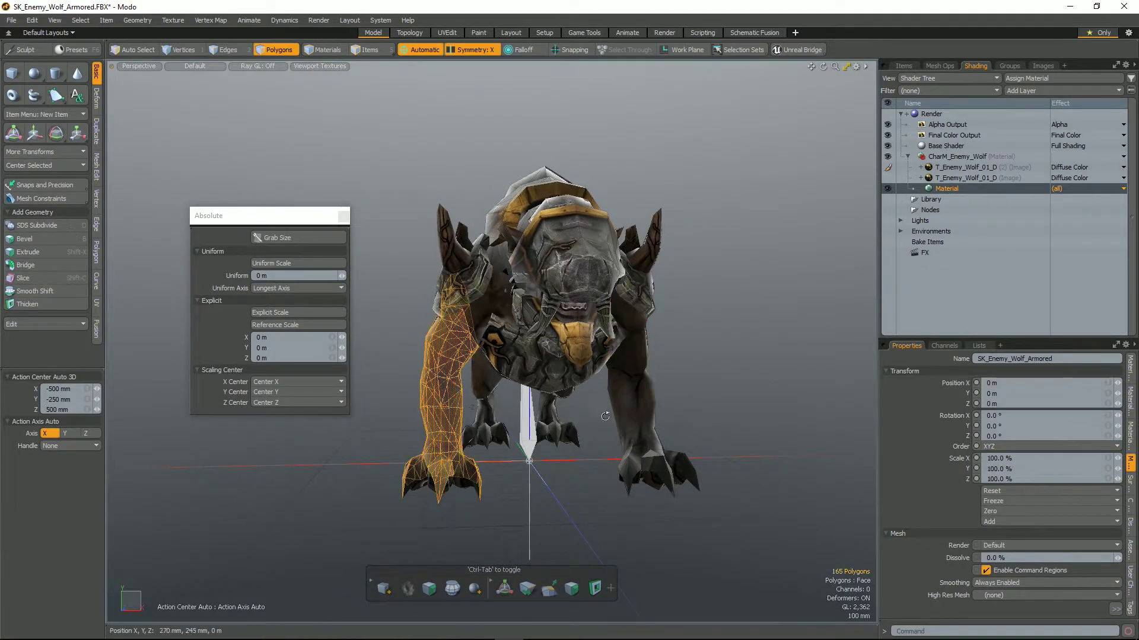
pyautogui.hotkey('shift', 'Up')
pyautogui.hotkey('shift', 'Up')
pyautogui.moveTo(605, 416)
pyautogui.keyDown('alt'); pyautogui.mouseDown()
pyautogui.moveTo(651, 355)
pyautogui.moveTo(379, 463)
pyautogui.moveTo(593, 375)
pyautogui.mouseUp(); pyautogui.keyUp('alt')
pyautogui.keyDown('shift'); pyautogui.doubleClick(653, 359); pyautogui.keyUp('shift')
pyautogui.hotkey('shift', 'Up')
pyautogui.scroll(-3, 593, 375)
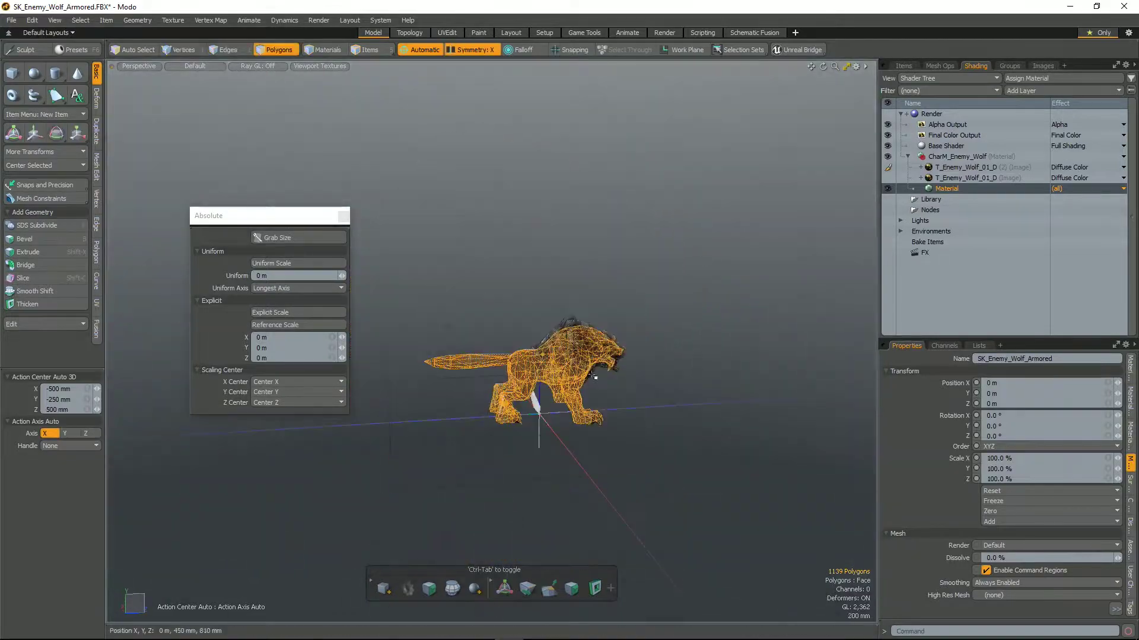
pyautogui.scroll(3, 571, 366)
pyautogui.moveTo(635, 359)
pyautogui.keyDown('alt'); pyautogui.mouseDown()
pyautogui.moveTo(581, 304)
pyautogui.moveTo(684, 333)
pyautogui.mouseUp(); pyautogui.keyUp('alt')
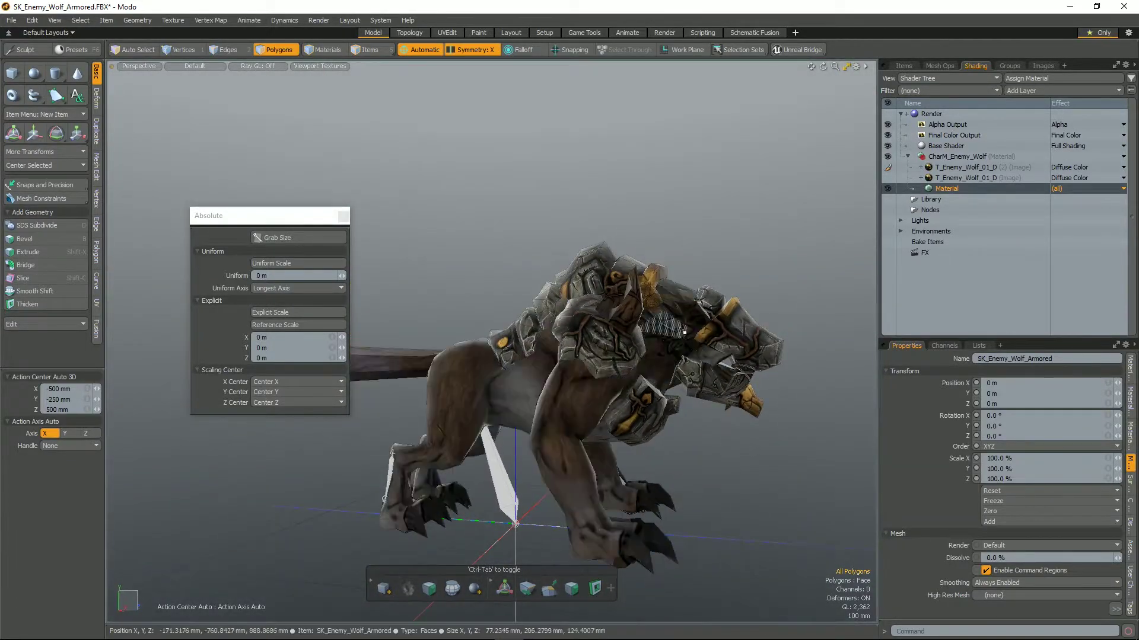
pyautogui.moveTo(752, 297)
pyautogui.keyDown('alt'); pyautogui.mouseDown()
pyautogui.moveTo(784, 297)
pyautogui.moveTo(764, 311)
pyautogui.mouseUp(); pyautogui.keyUp('alt')
# Assign a new M_Lava material to the selected body polygons
pyautogui.press('m')
pyautogui.write('M_Ly')
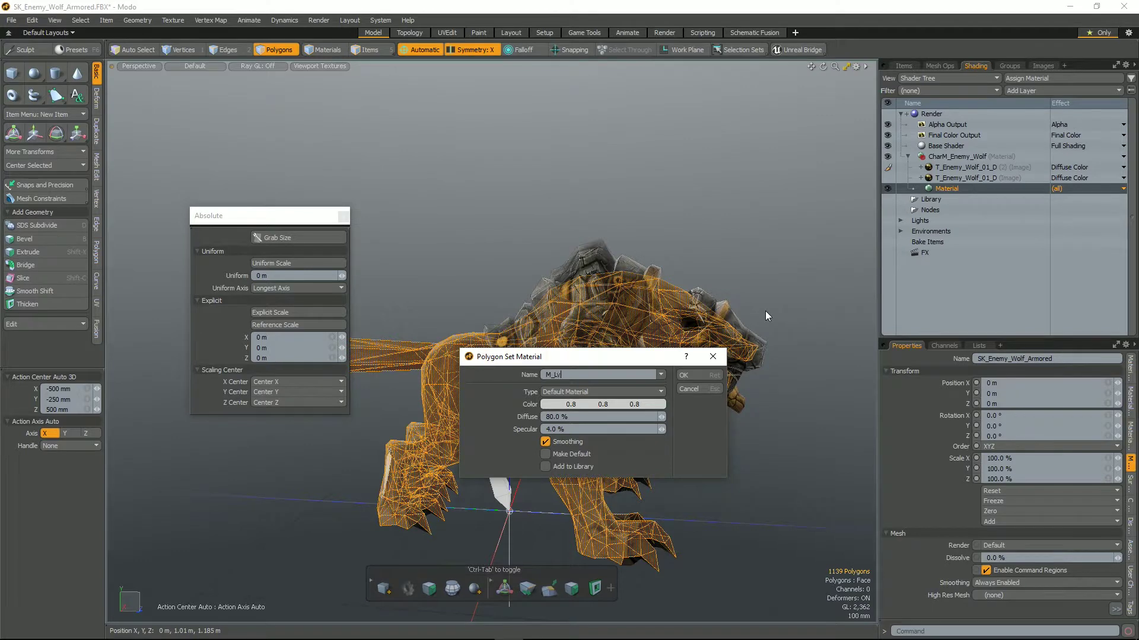
pyautogui.write('ava')
pyautogui.press('Return')
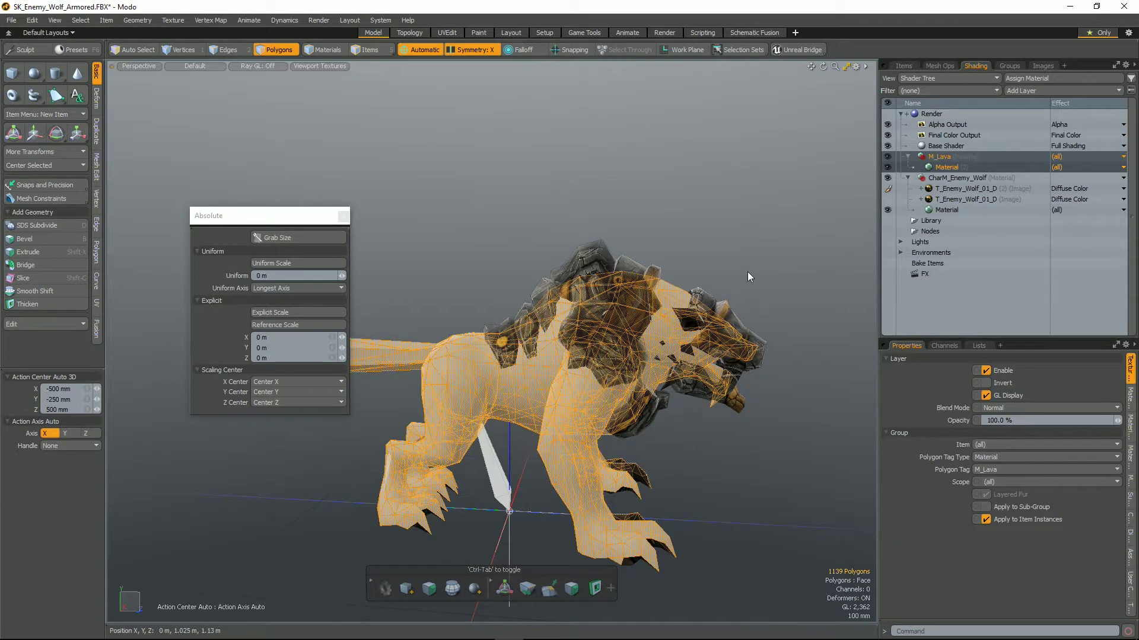
pyautogui.click(747, 272)
# Delete both T_Enemy_Wolf_01_D texture layers and collapse the material groups
pyautogui.press('5')
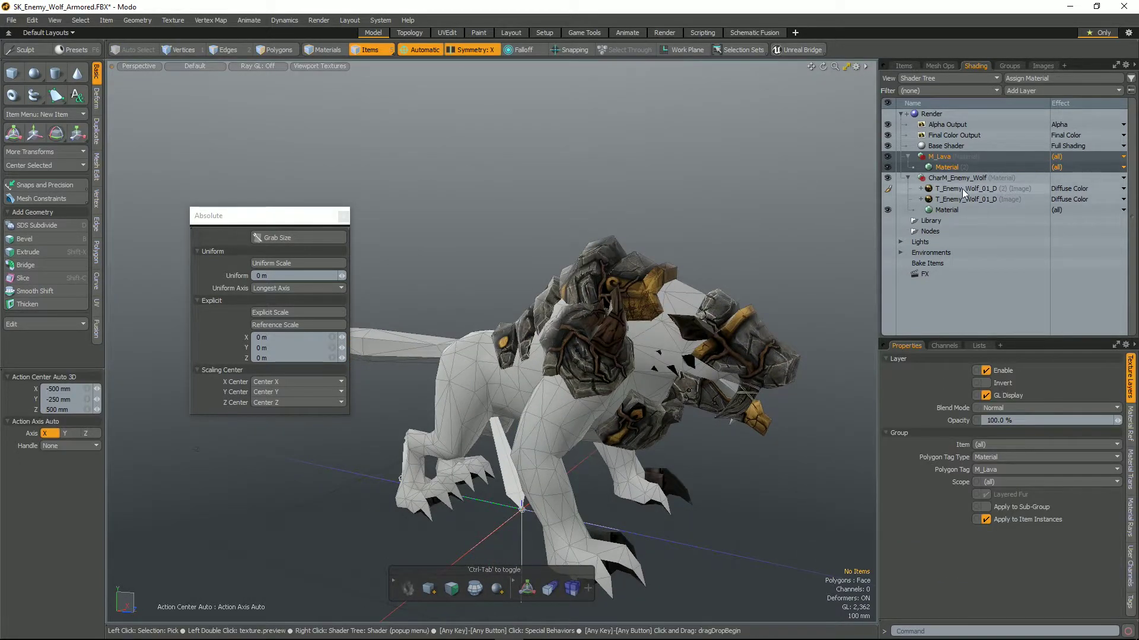
pyautogui.click(967, 189)
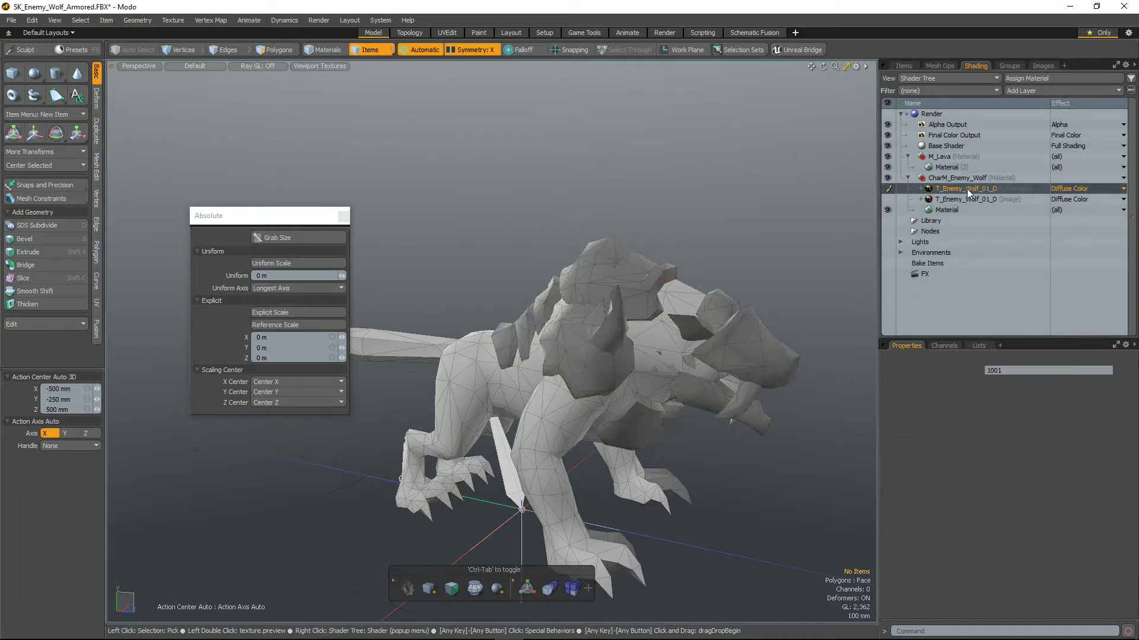
pyautogui.press('Delete')
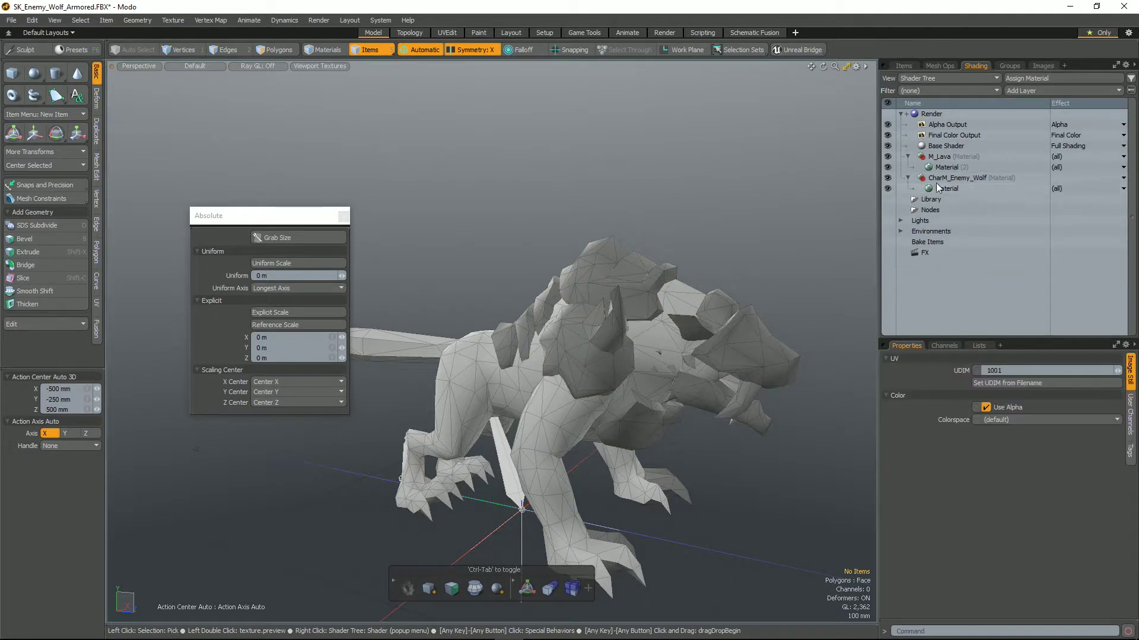
pyautogui.click(960, 177)
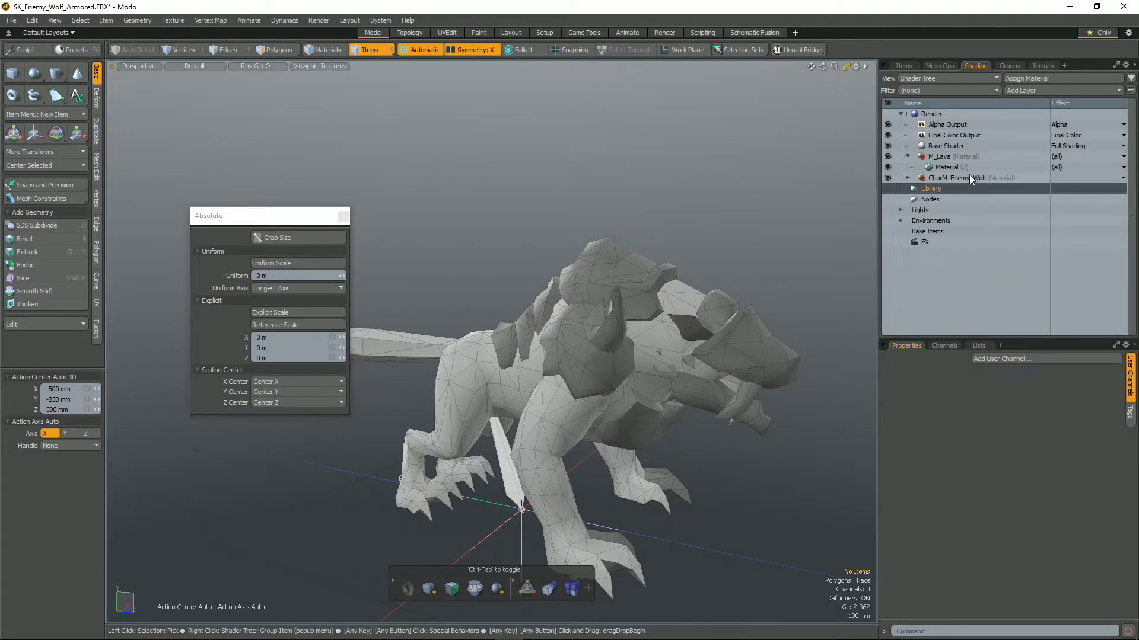
pyautogui.click(916, 157)
pyautogui.click(925, 157)
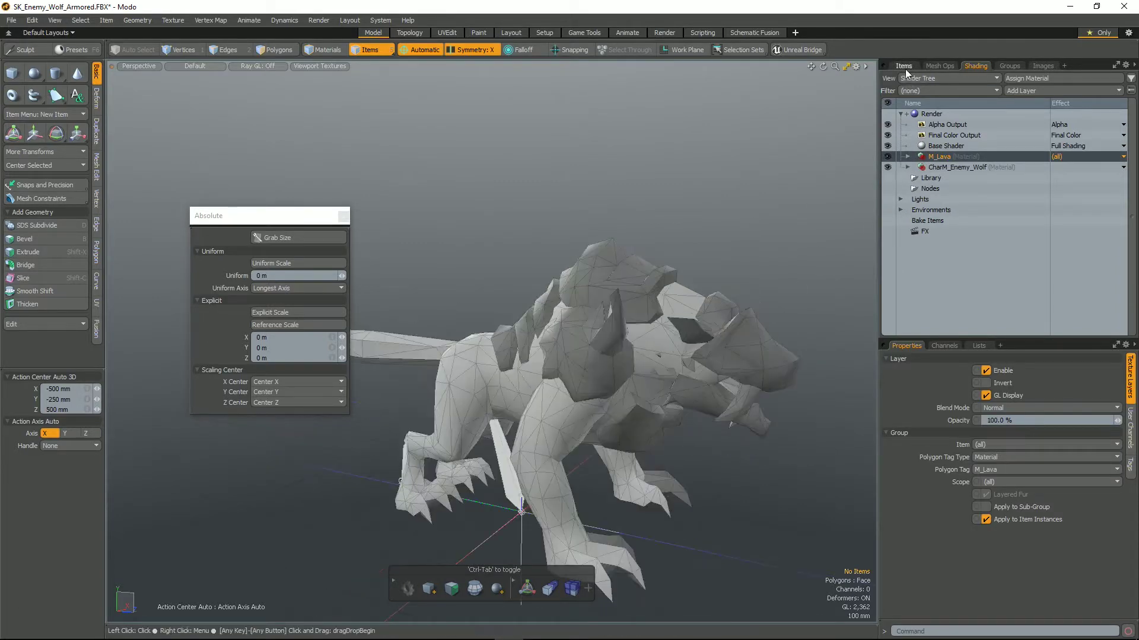
# Export the wolf scene's layers as Autodesk FBX 2015, overwriting the earlier FBX file
pyautogui.click(904, 66)
pyautogui.rightClick(976, 122)
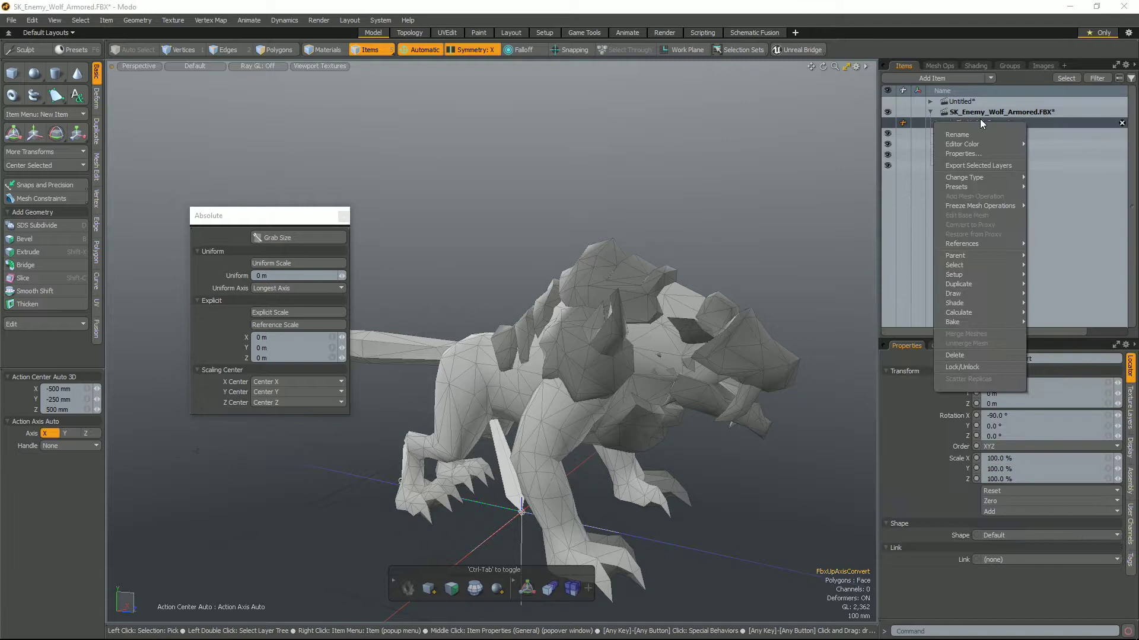
pyautogui.click(985, 166)
pyautogui.click(653, 401)
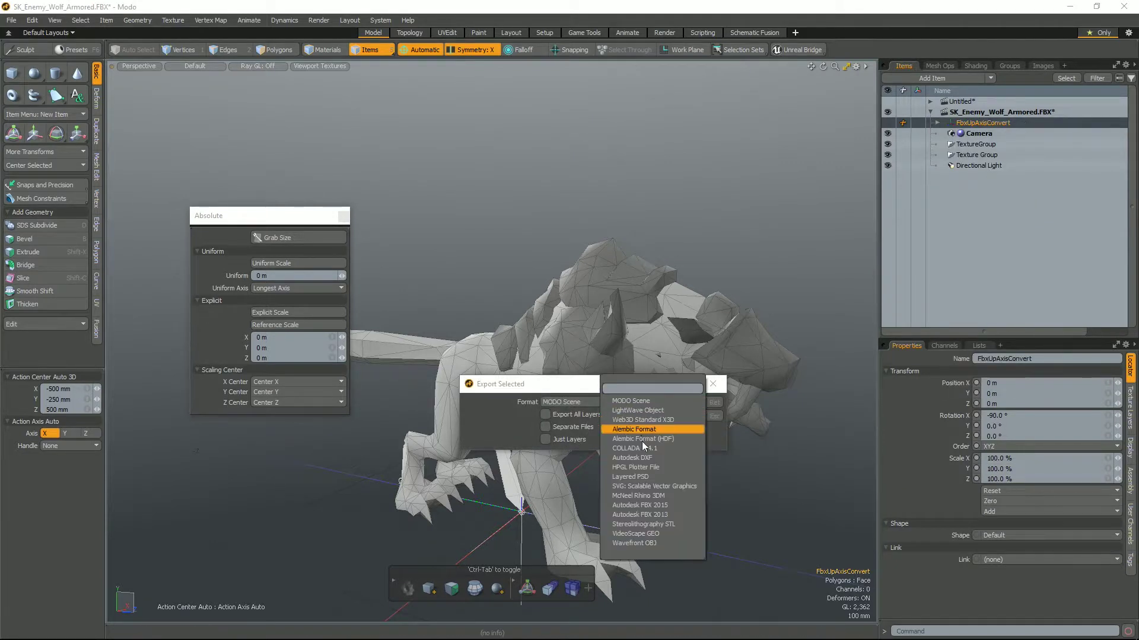
pyautogui.click(664, 506)
pyautogui.click(692, 406)
pyautogui.click(452, 453)
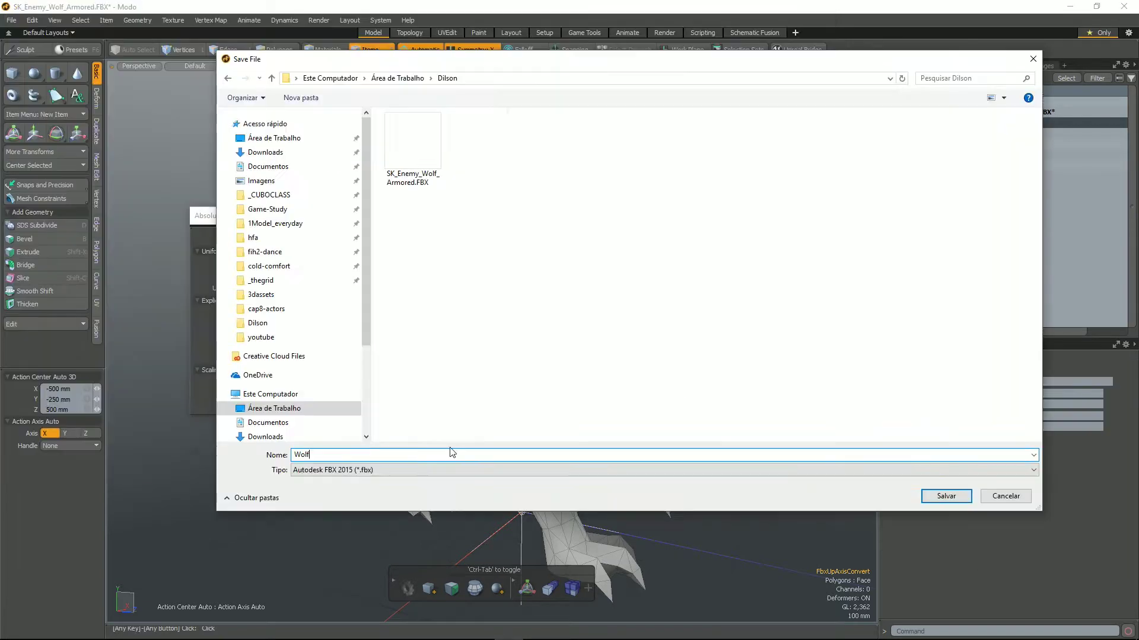
pyautogui.press('Return')
pyautogui.click(596, 327)
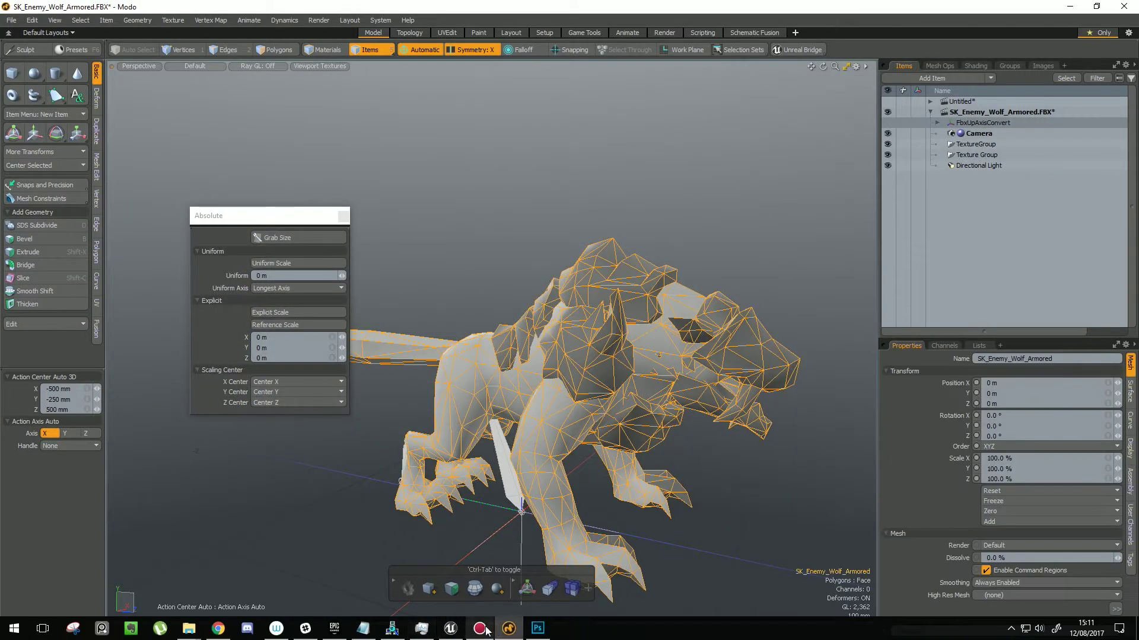
pyautogui.click(460, 633)
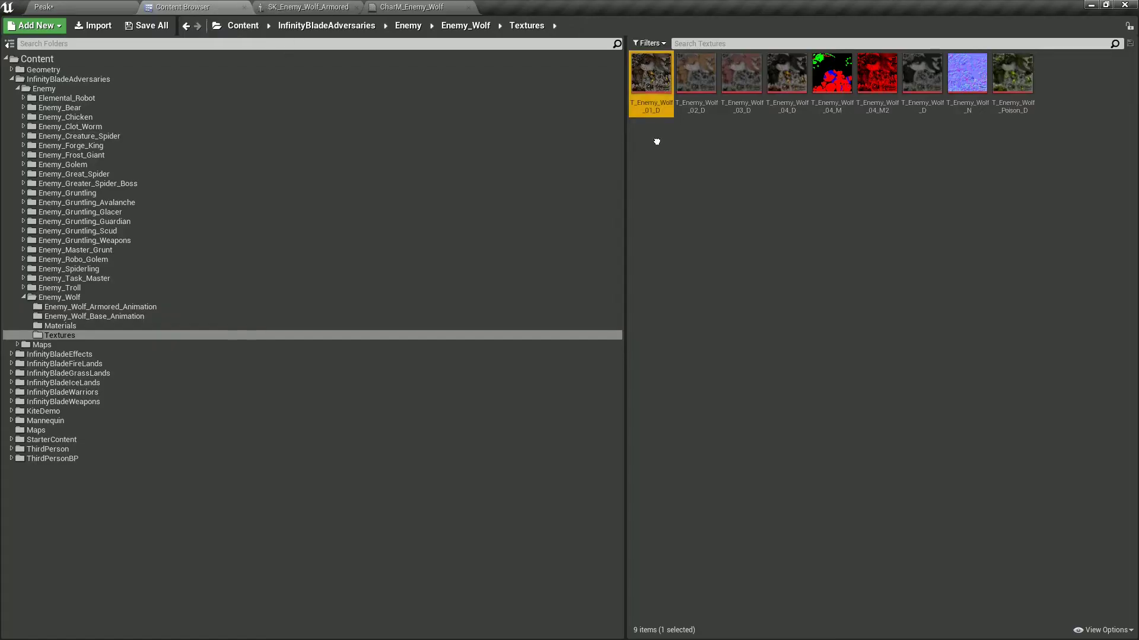
# Reimport SK_Enemy_Wolf_Armored in Enemy_Wolf from the updated SK_Enemy_Wolf_Armored.FBX
pyautogui.click(150, 297)
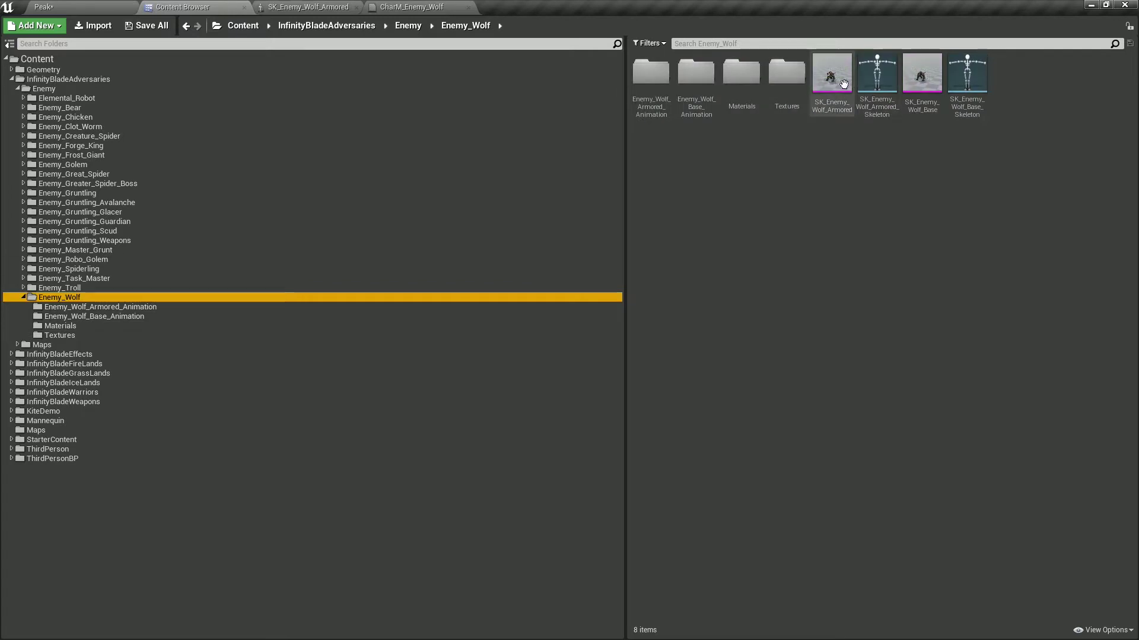
pyautogui.rightClick(821, 82)
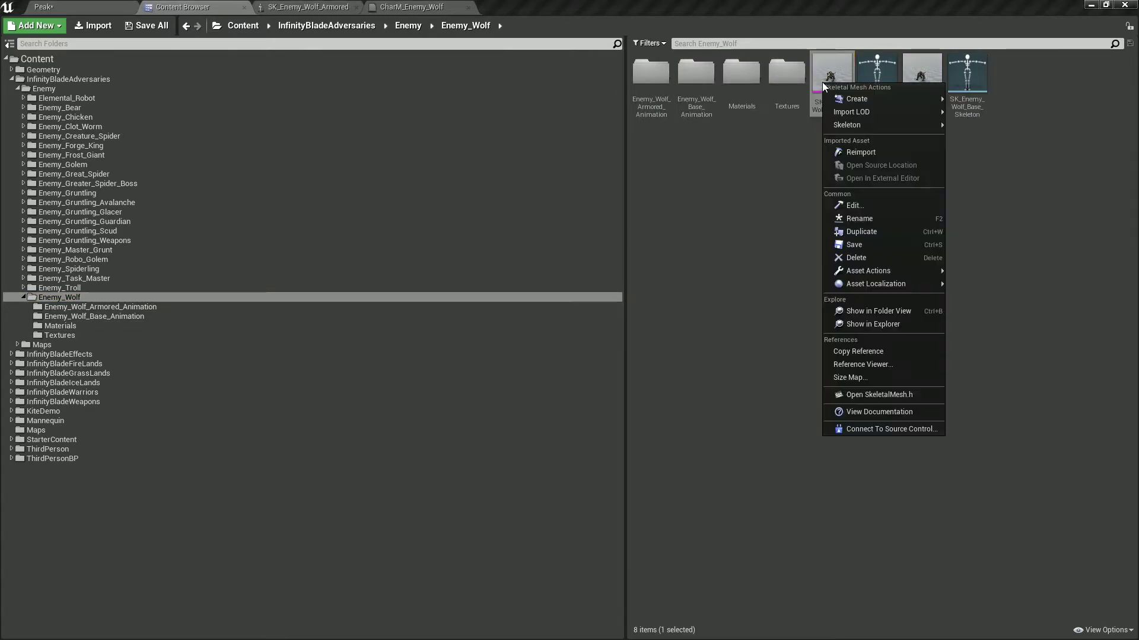
pyautogui.moveTo(876, 271)
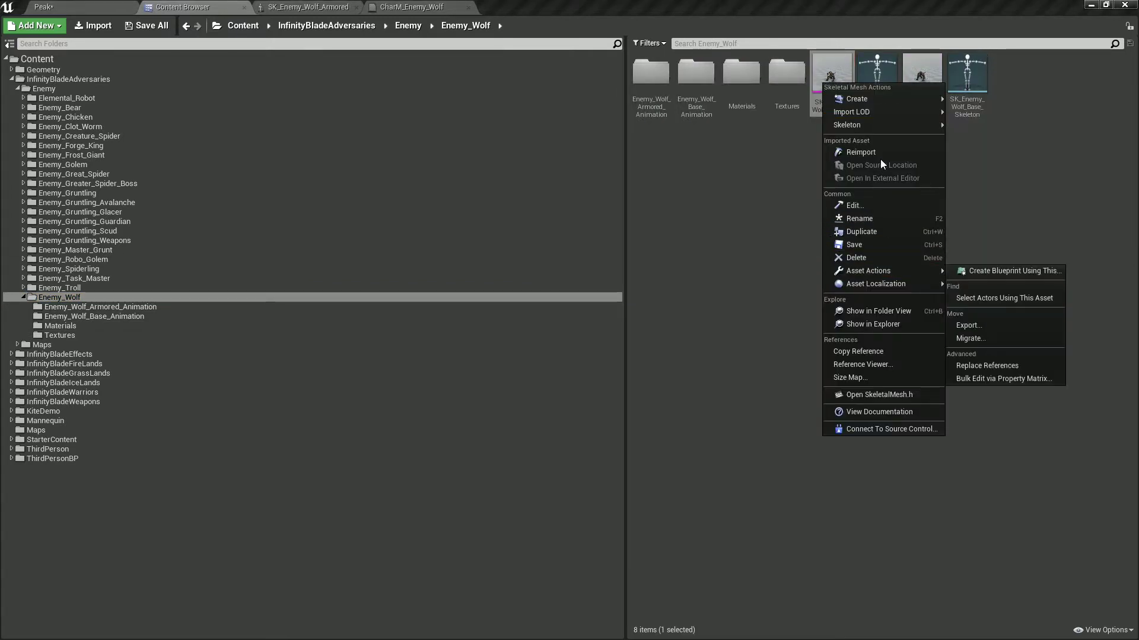
pyautogui.click(886, 154)
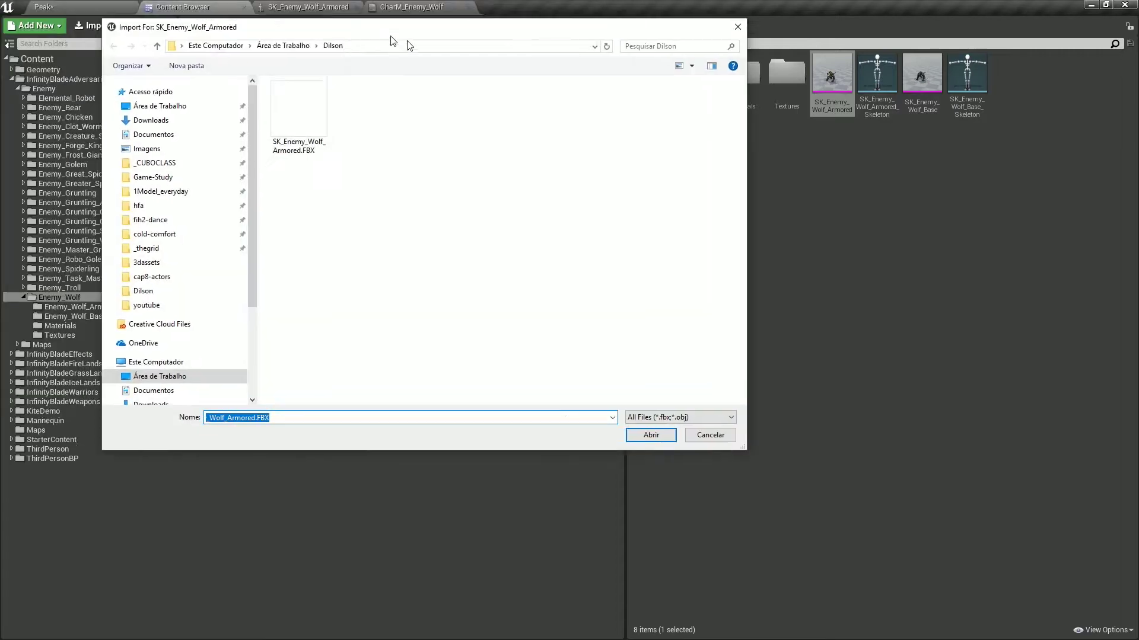
pyautogui.moveTo(390, 36); pyautogui.dragTo(564, 87)
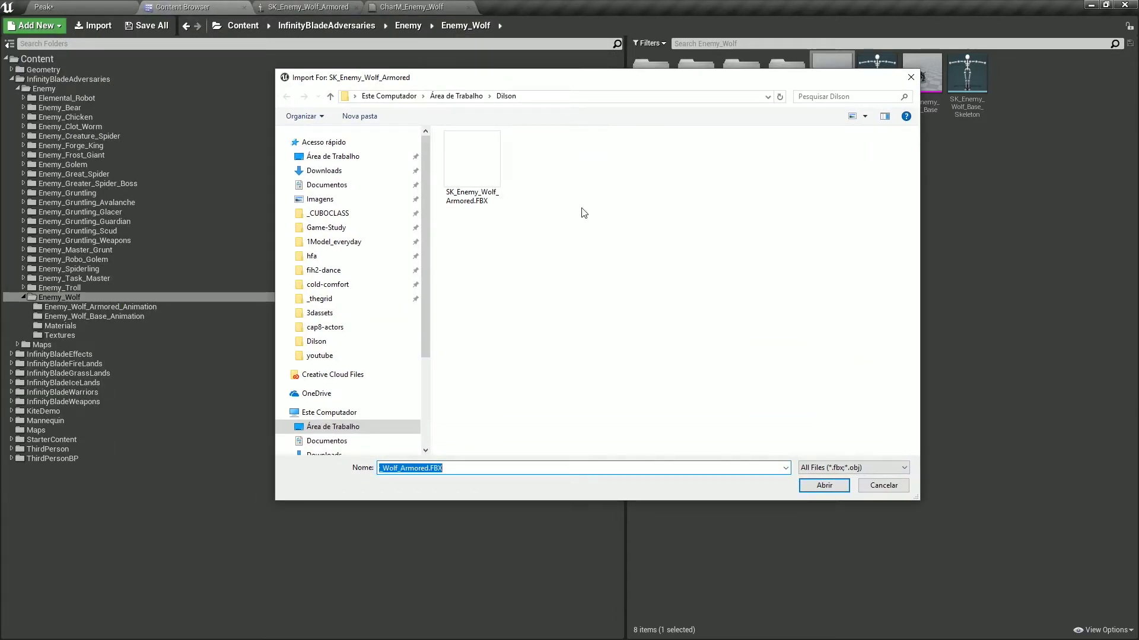
pyautogui.click(490, 166)
pyautogui.doubleClick(464, 155)
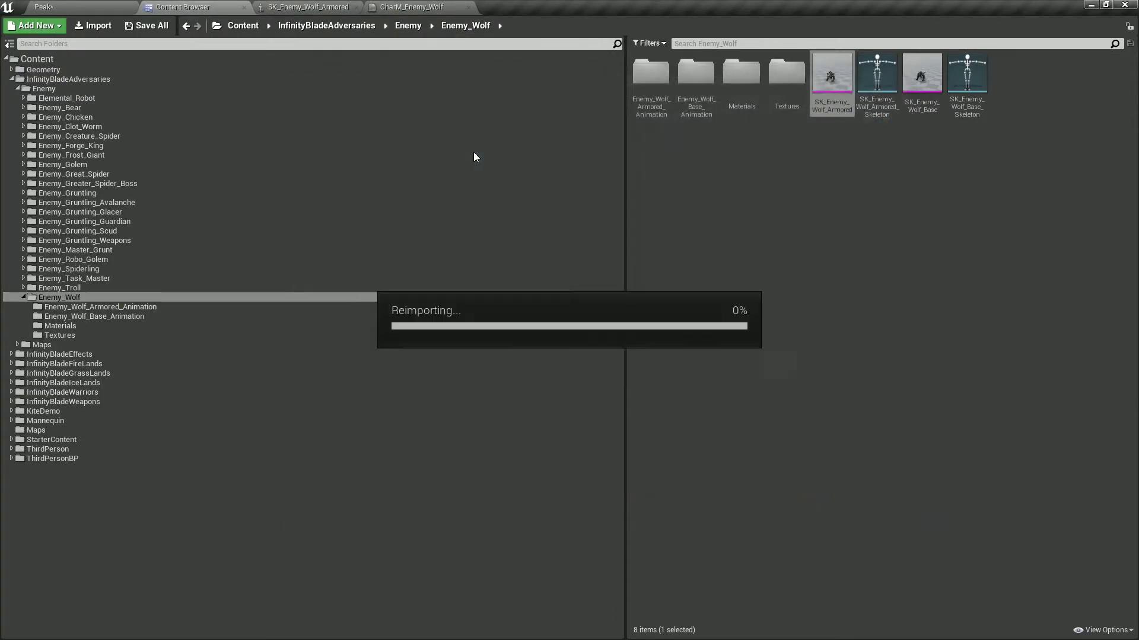
# Fly around the lava wolf in the Peak level to inspect its claws and surroundings
pyautogui.click(64, 6)
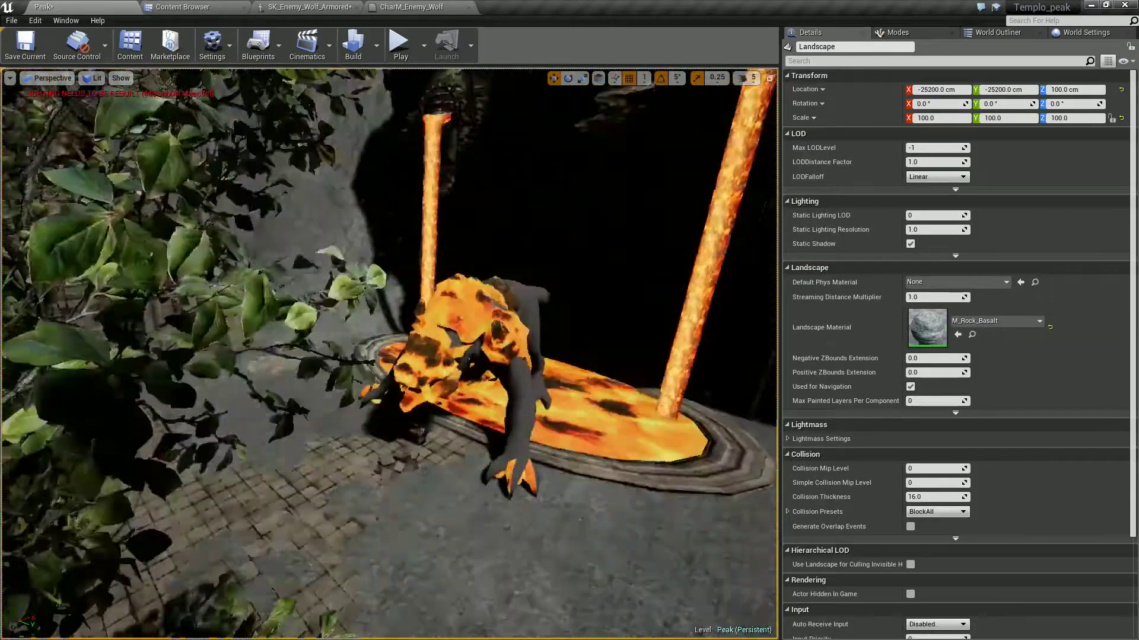
pyautogui.moveTo(390, 353); pyautogui.dragTo(390, 353, button='right')
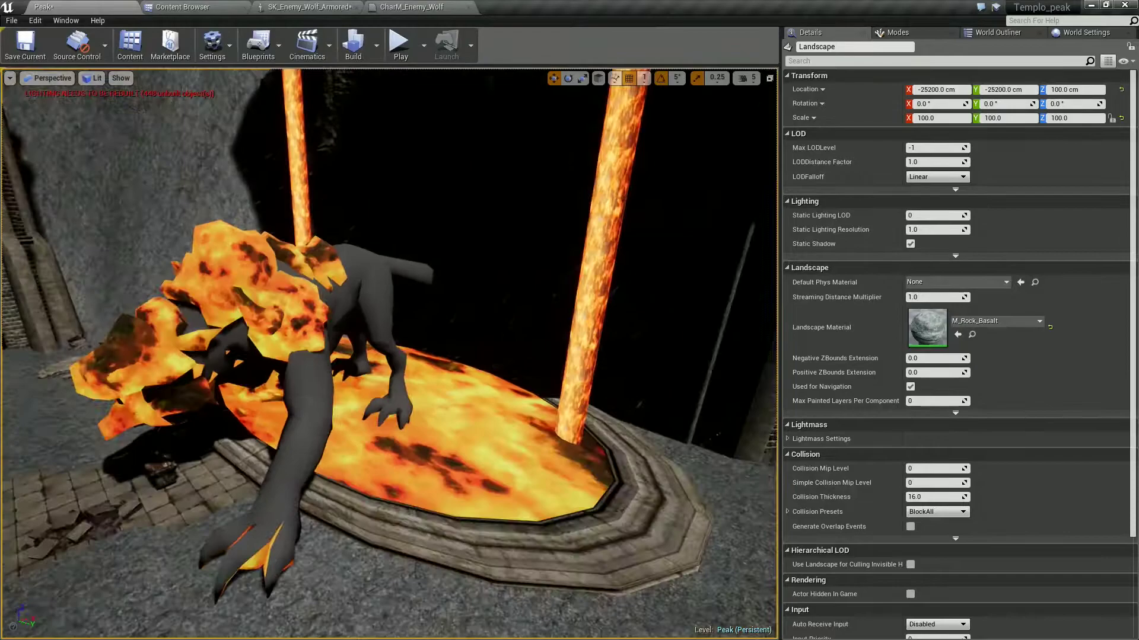
pyautogui.moveTo(487, 224); pyautogui.dragTo(487, 224, button='right')
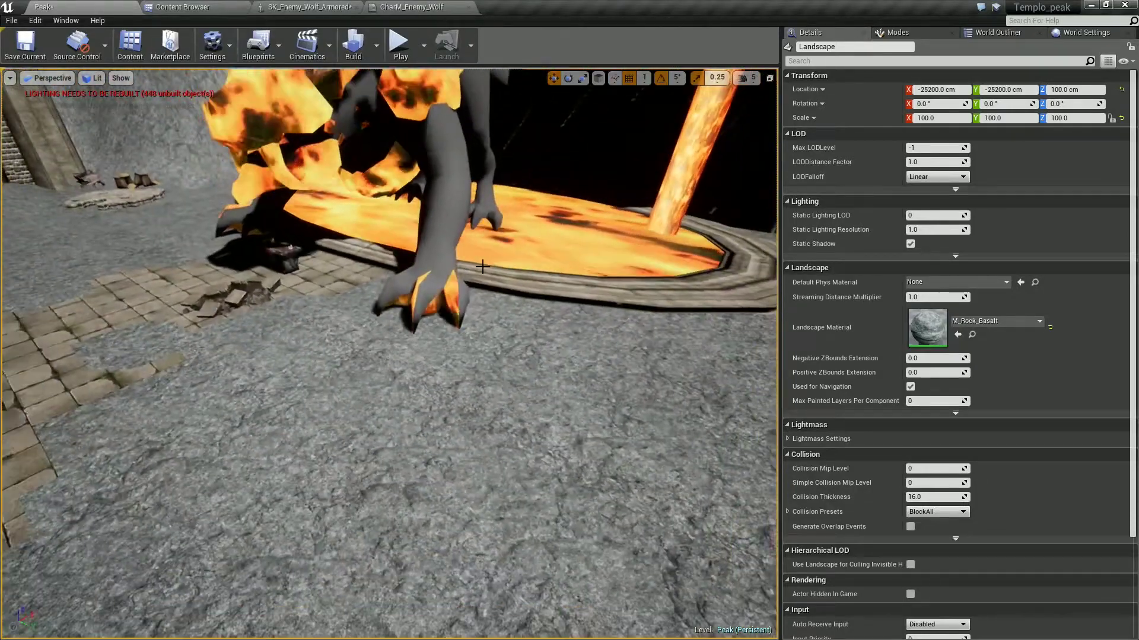
pyautogui.moveTo(487, 223); pyautogui.dragTo(486, 224, button='right')
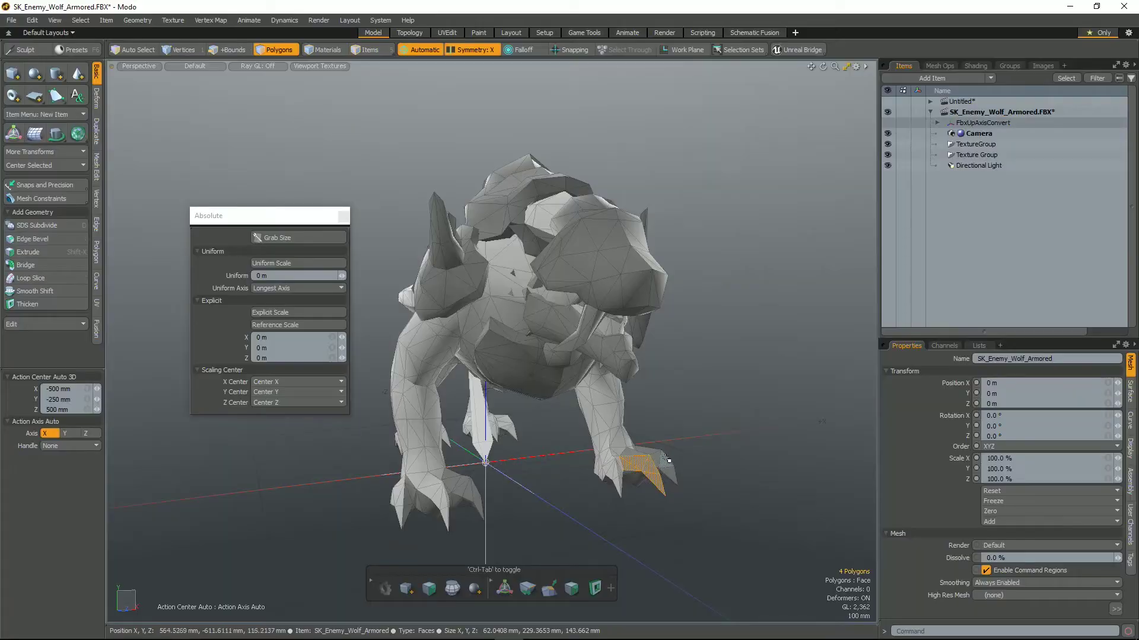
# Extend the selection to both feet and apply the M_Lava material to them
pyautogui.press(']')
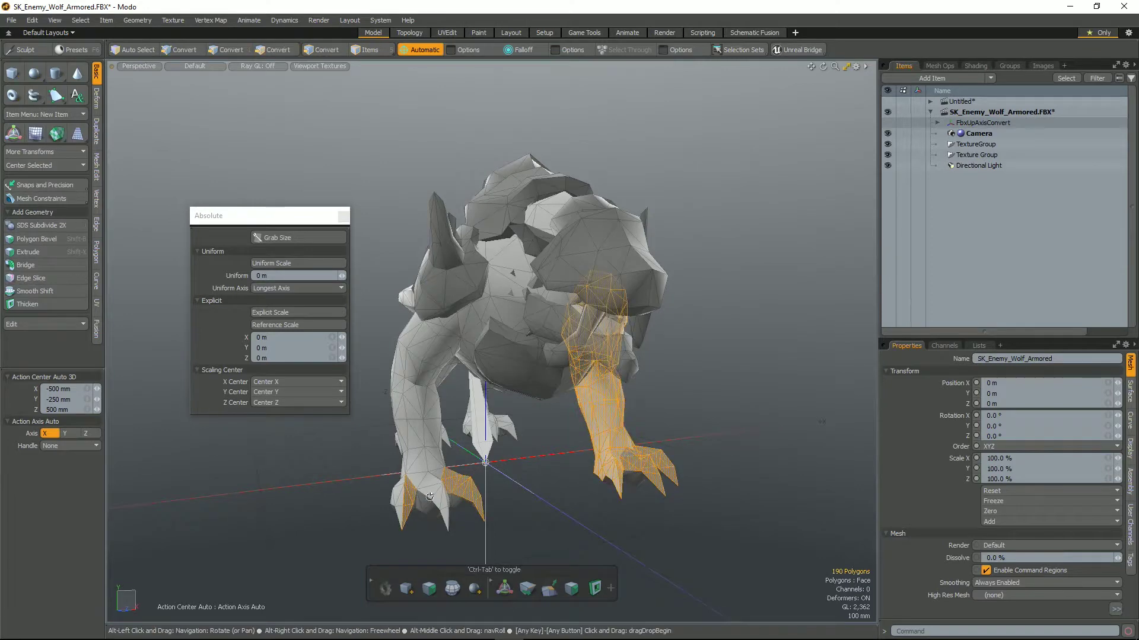
pyautogui.keyDown('alt'); pyautogui.moveTo(426, 503); pyautogui.dragTo(517, 499); pyautogui.keyUp('alt')
pyautogui.keyDown('alt'); pyautogui.moveTo(755, 476); pyautogui.dragTo(564, 399); pyautogui.keyUp('alt')
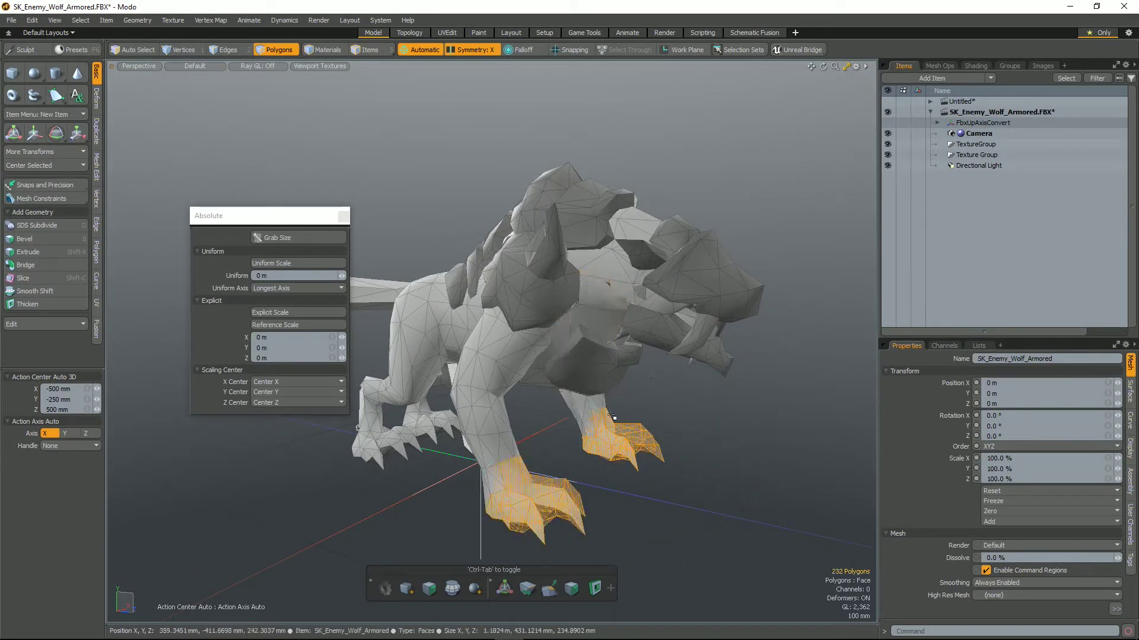
pyautogui.press('m')
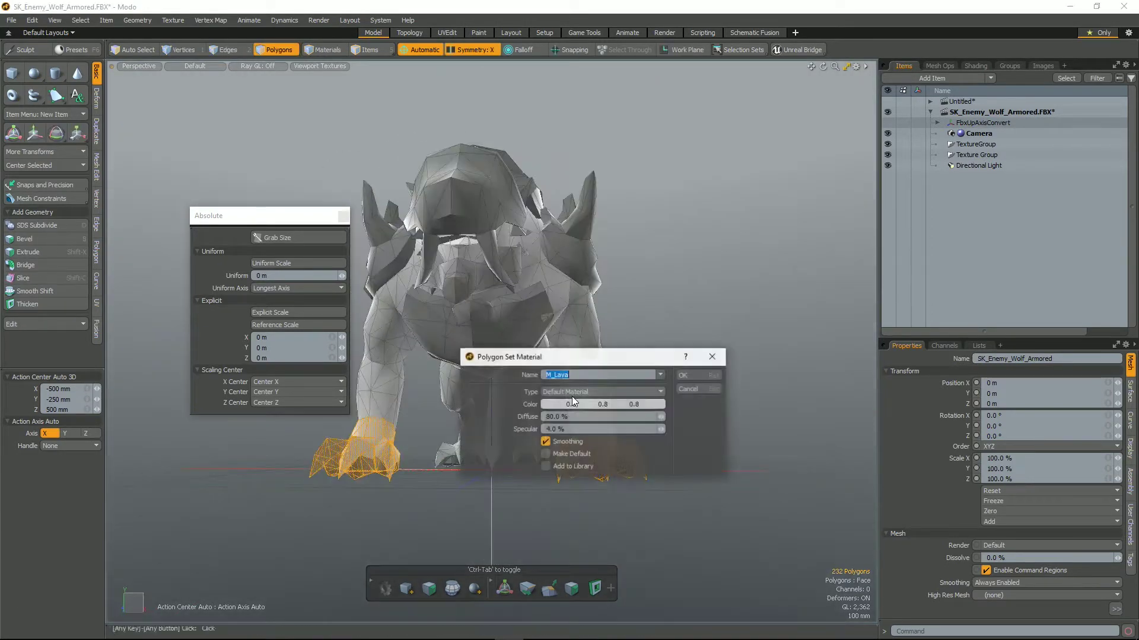
pyautogui.press('Escape')
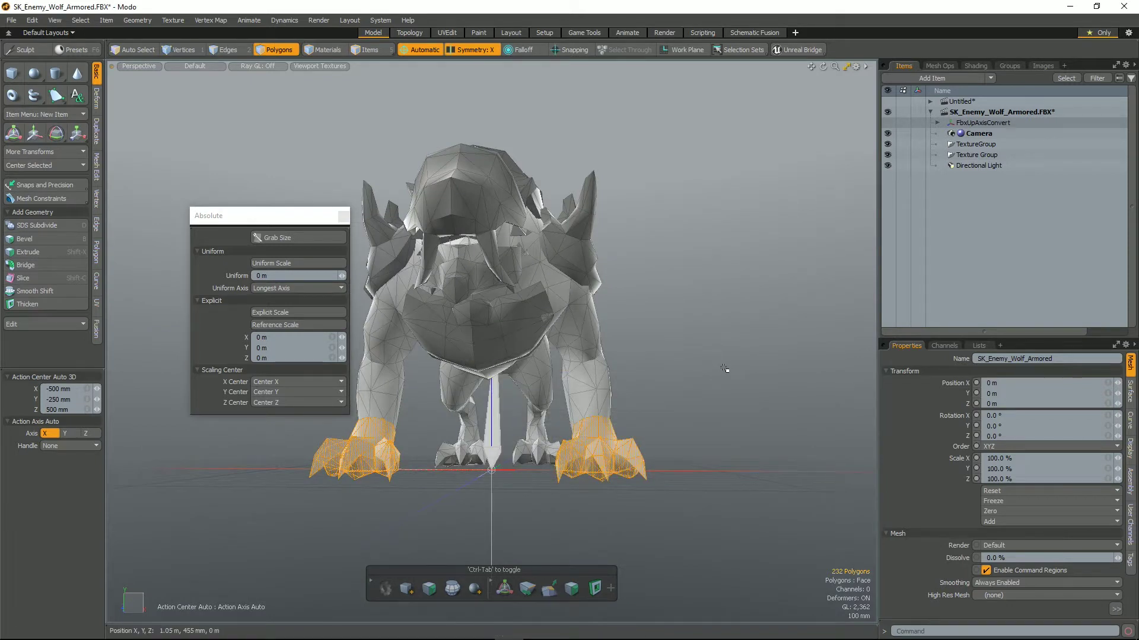
# Re-export FbxUpAxisConvert as FBX 2015, overwriting SK_Enemy_Wolf_Armored.FBX
pyautogui.click(980, 122)
pyautogui.rightClick(980, 122)
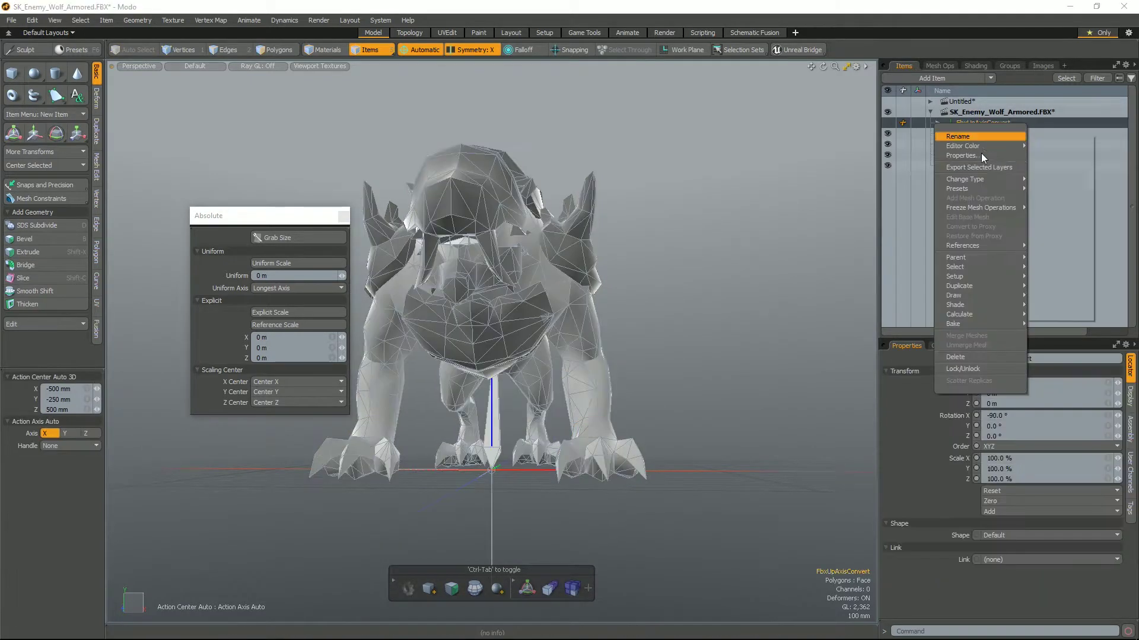
pyautogui.click(982, 169)
pyautogui.click(700, 403)
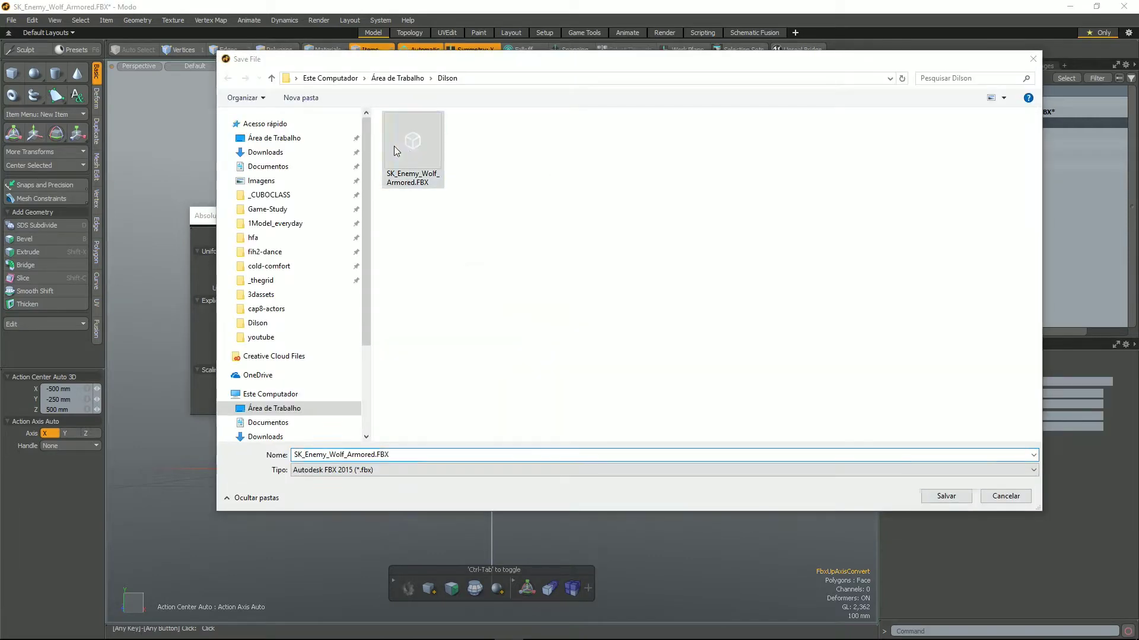
pyautogui.doubleClick(394, 146)
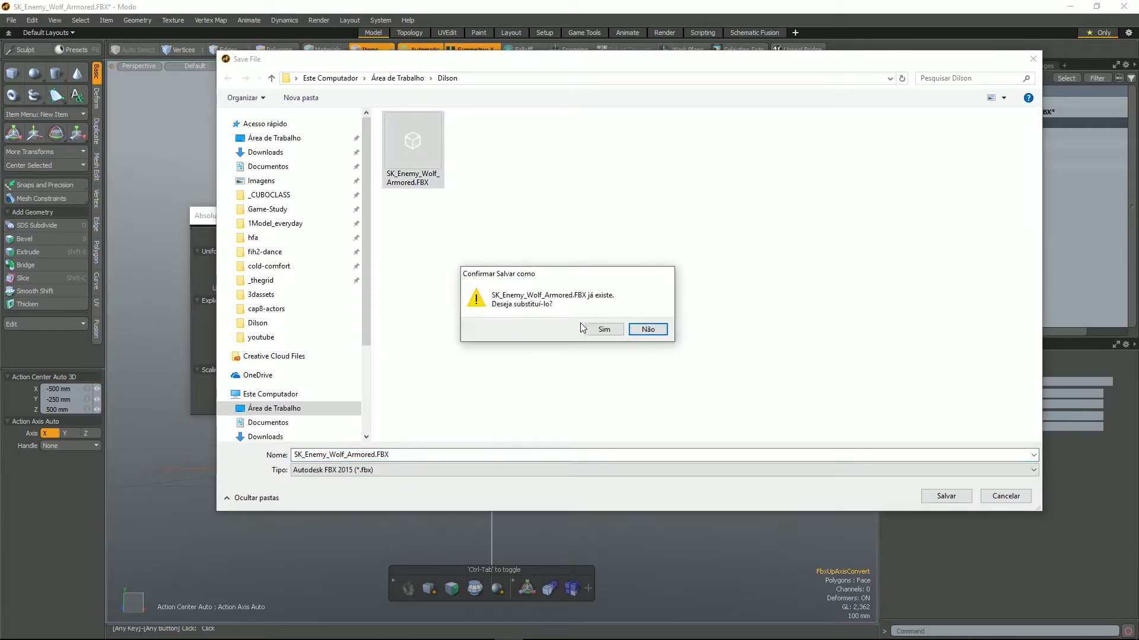
pyautogui.click(601, 328)
pyautogui.press('super')
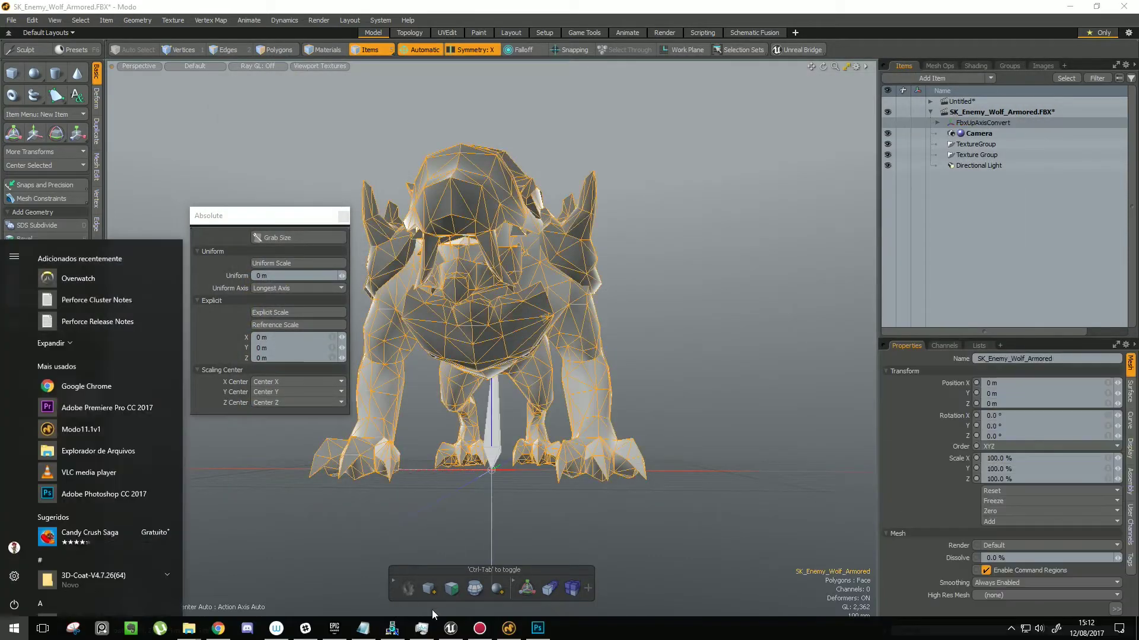
# Reimport SK_Enemy_Wolf_Armored from the overwritten FBX and go back to the Peak level
pyautogui.click(448, 635)
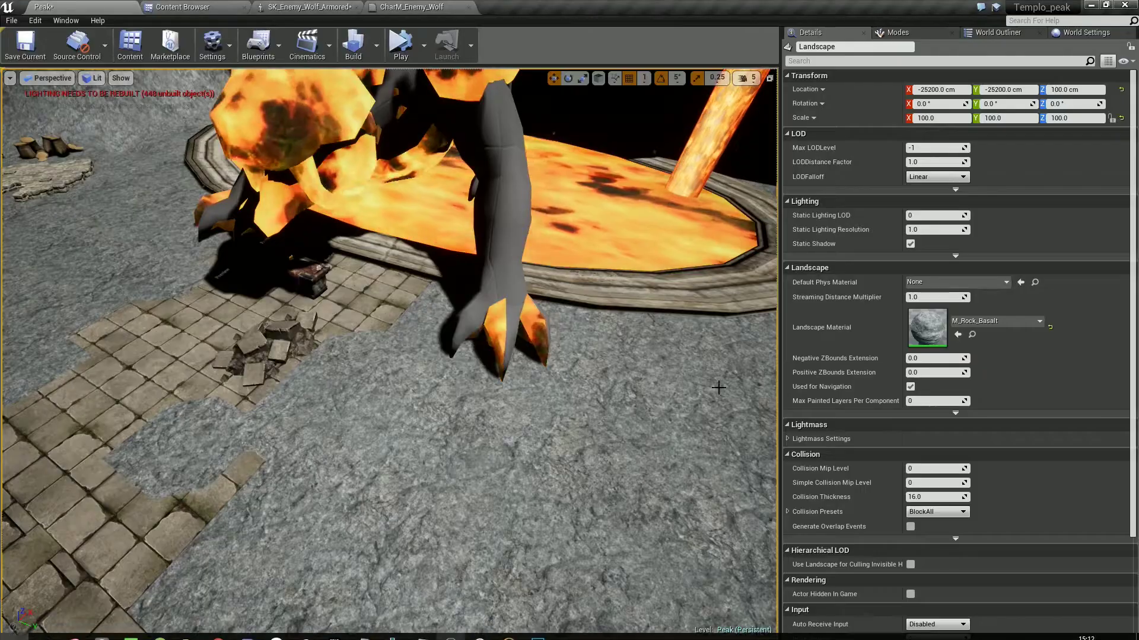
pyautogui.click(196, 7)
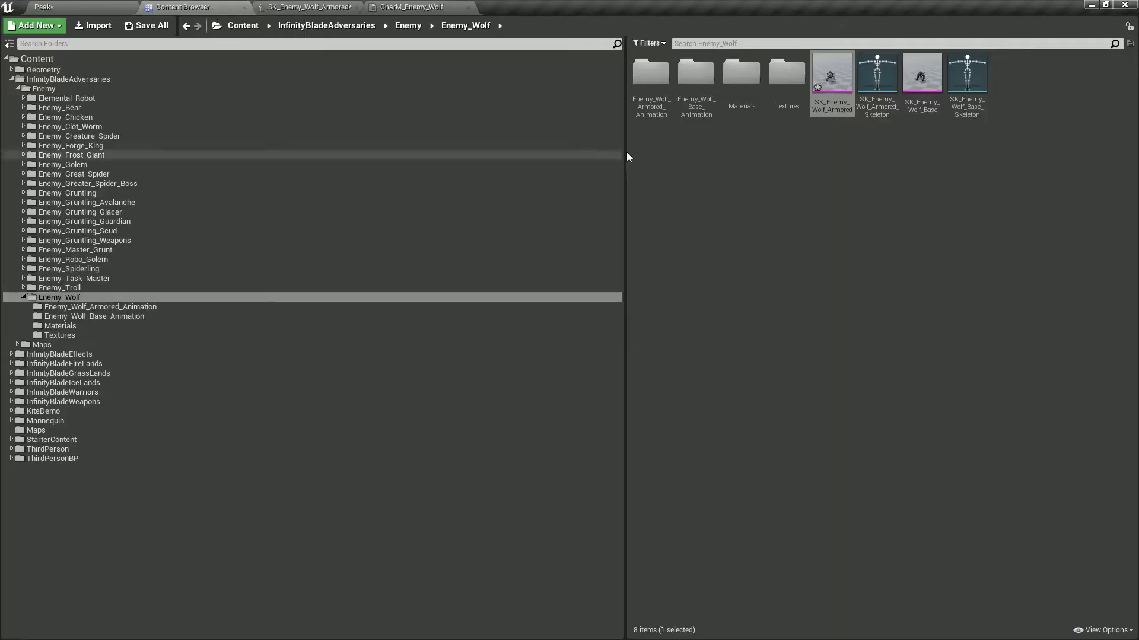
pyautogui.rightClick(831, 86)
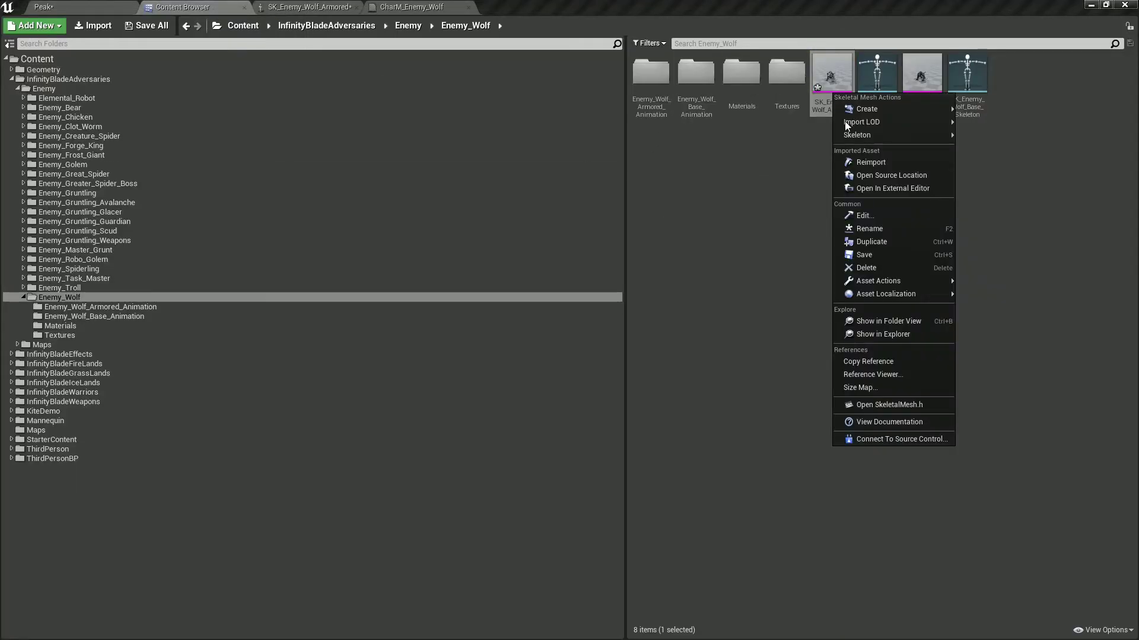
pyautogui.click(872, 161)
pyautogui.click(107, 7)
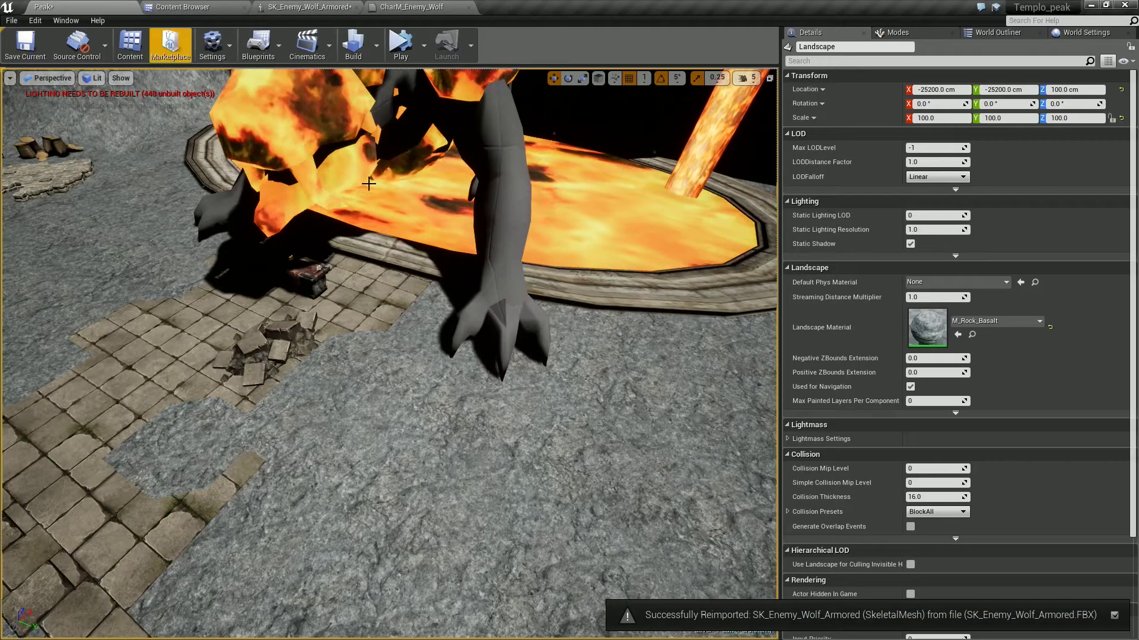
# Select the wolf in the lava pit and frame it from a low angle
pyautogui.press('f')
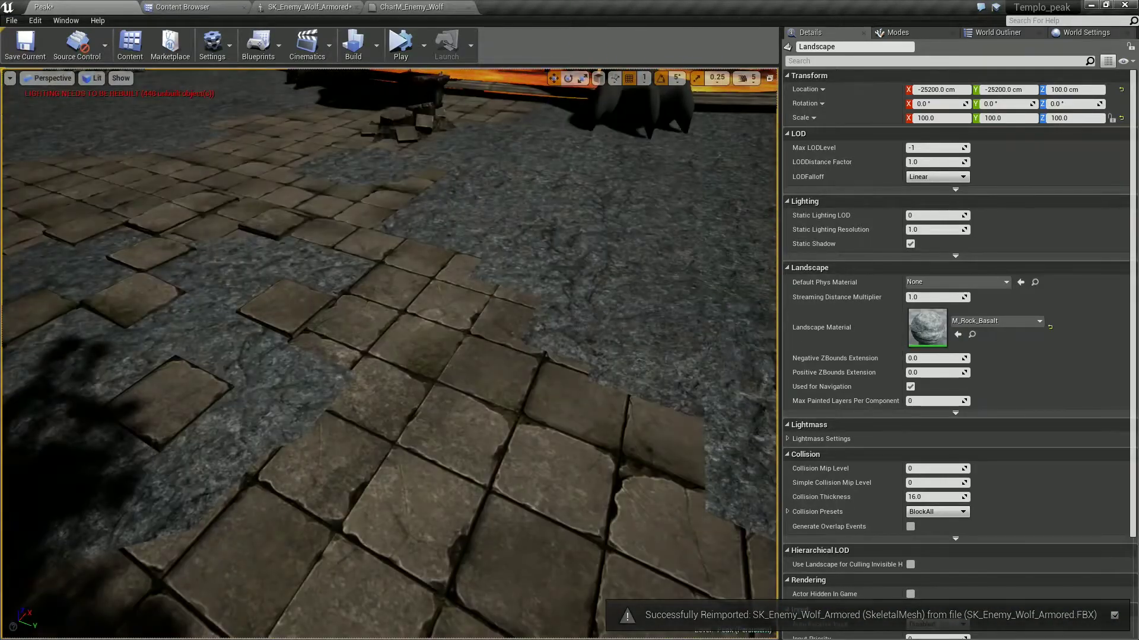
pyautogui.click(467, 410)
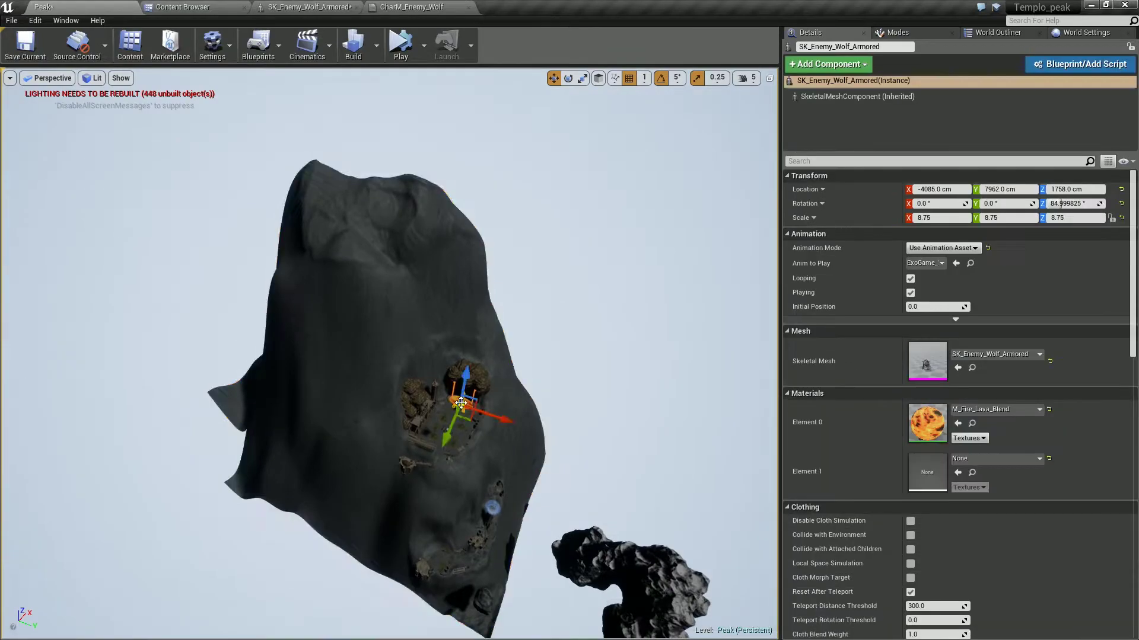
pyautogui.press('f')
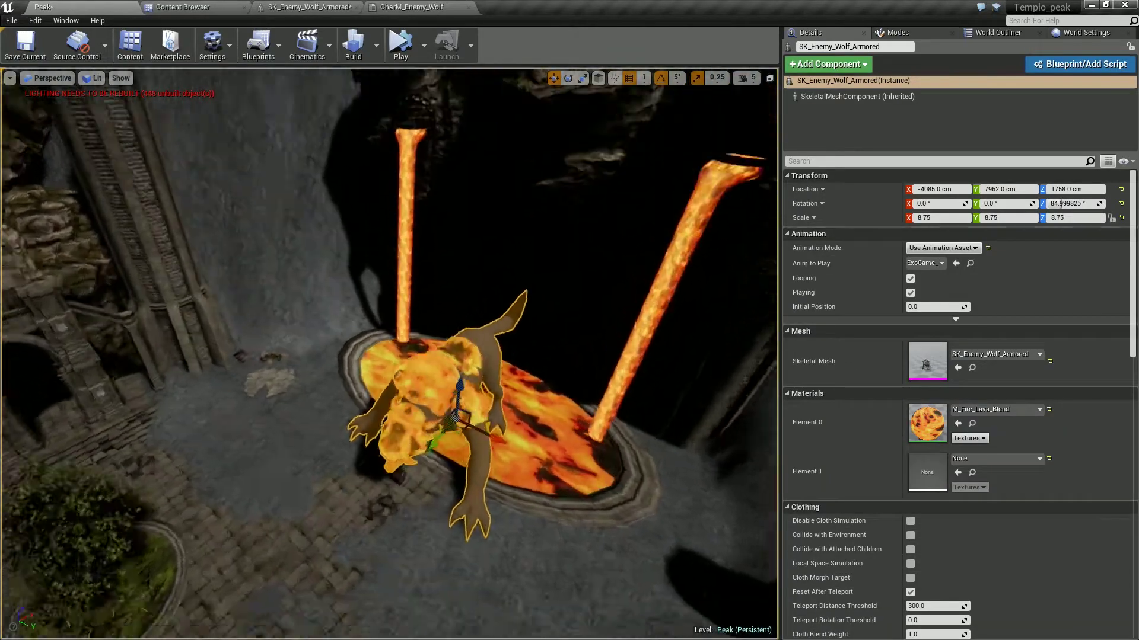
pyautogui.keyDown('alt'); pyautogui.moveTo(392, 356); pyautogui.dragTo(391, 285); pyautogui.keyUp('alt')
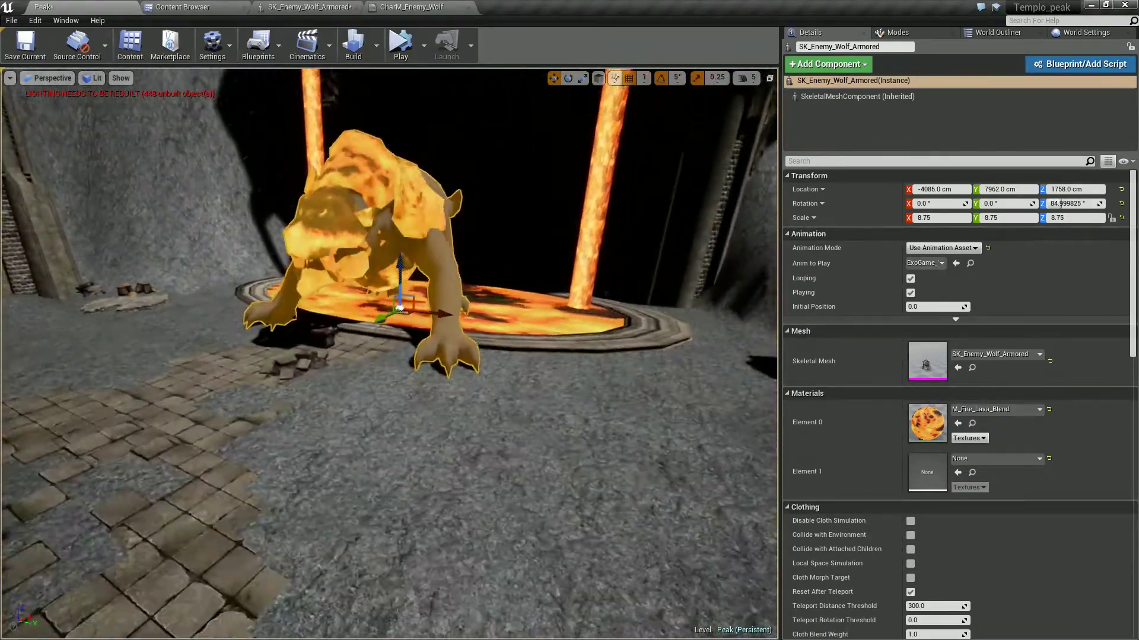
pyautogui.keyDown('alt'); pyautogui.moveTo(392, 356); pyautogui.dragTo(451, 332); pyautogui.keyUp('alt')
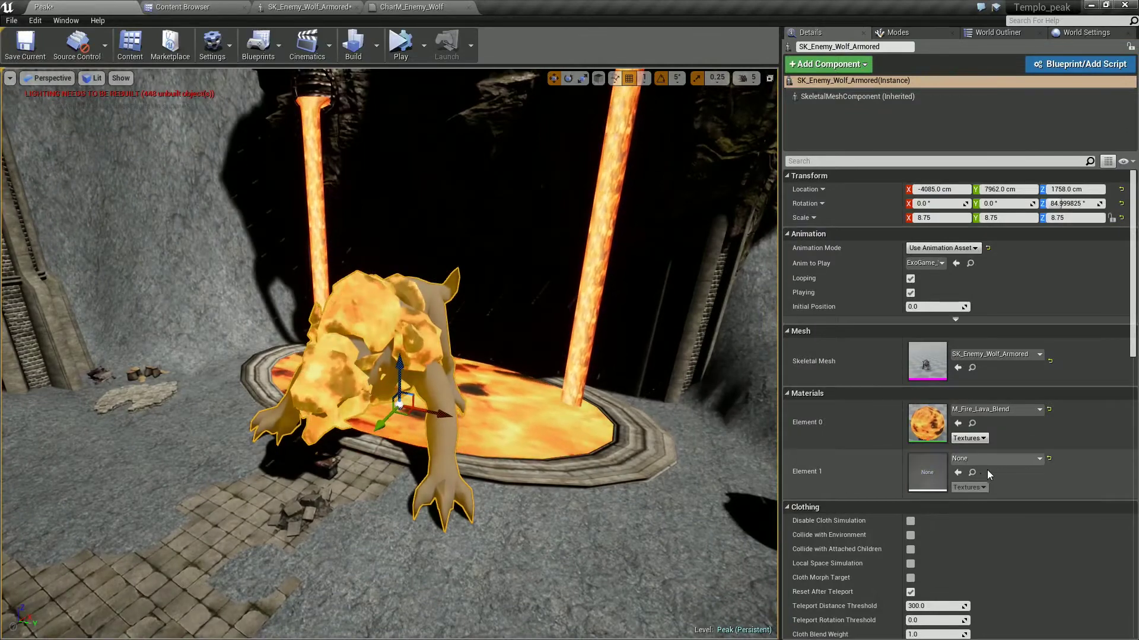
# Search the second material slot for 'lava', then dismiss the list without choosing
pyautogui.click(992, 461)
pyautogui.write('laava')
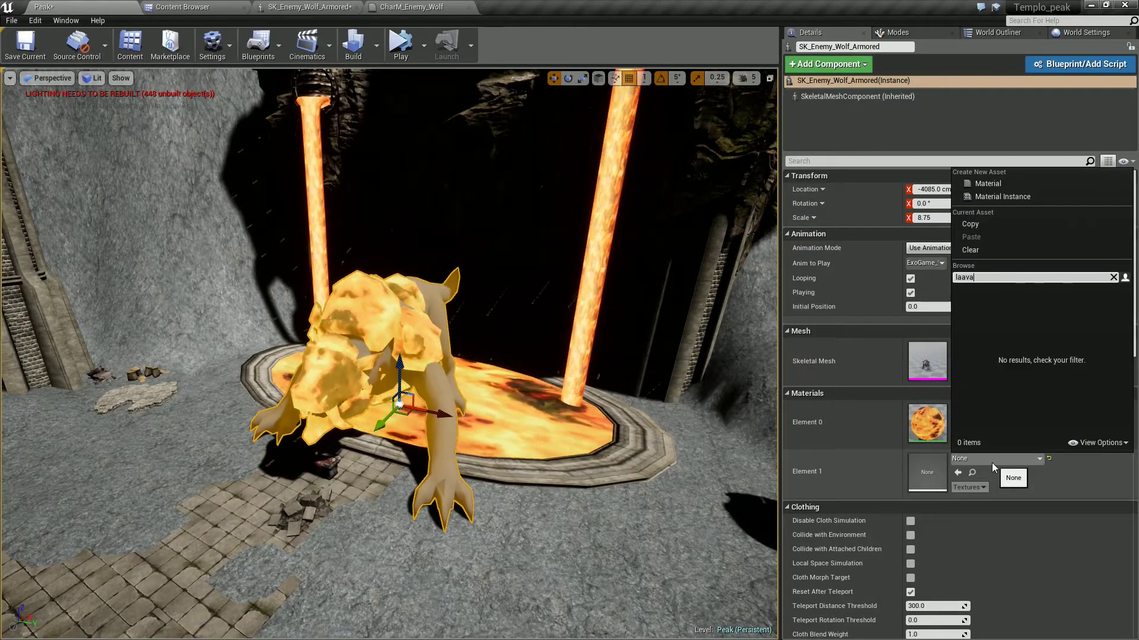
pyautogui.press('BackSpace')
pyautogui.press('BackSpace')
pyautogui.press('BackSpace')
pyautogui.write('va')
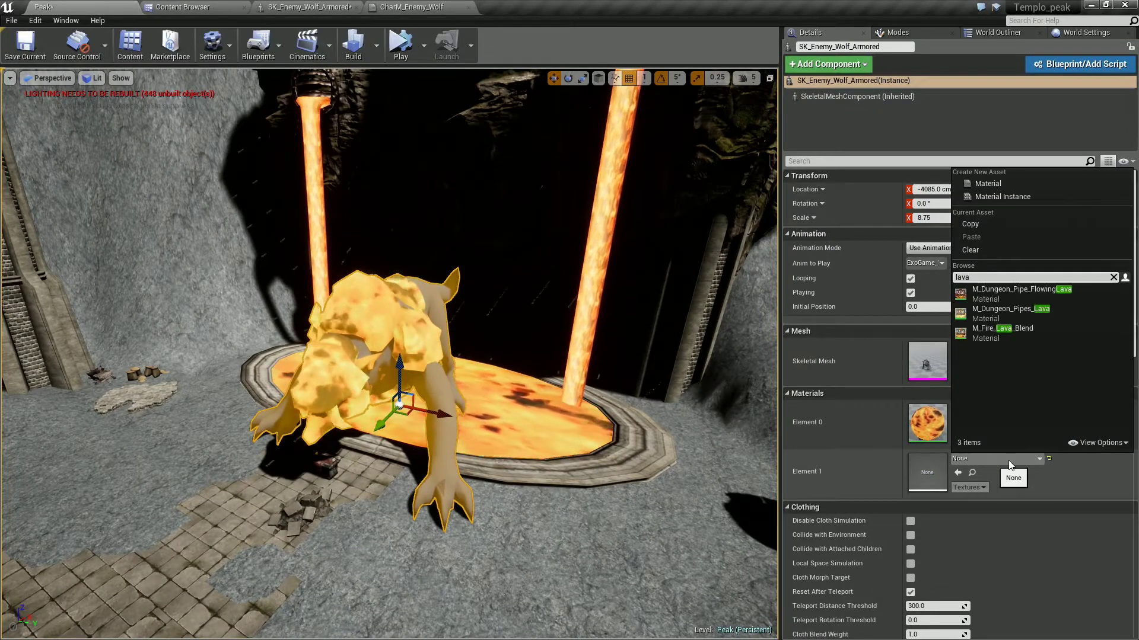
pyautogui.click(707, 547)
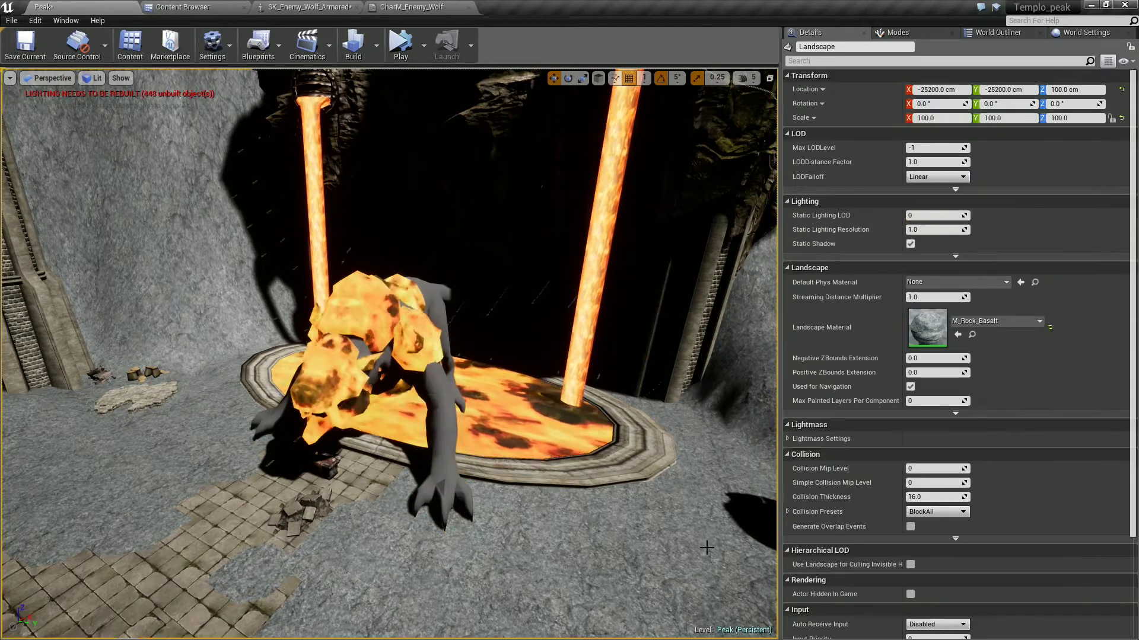
# Assign M_Fire_Lava_Blend to the armored wolf's second material slot (Element 1)
pyautogui.click(435, 398)
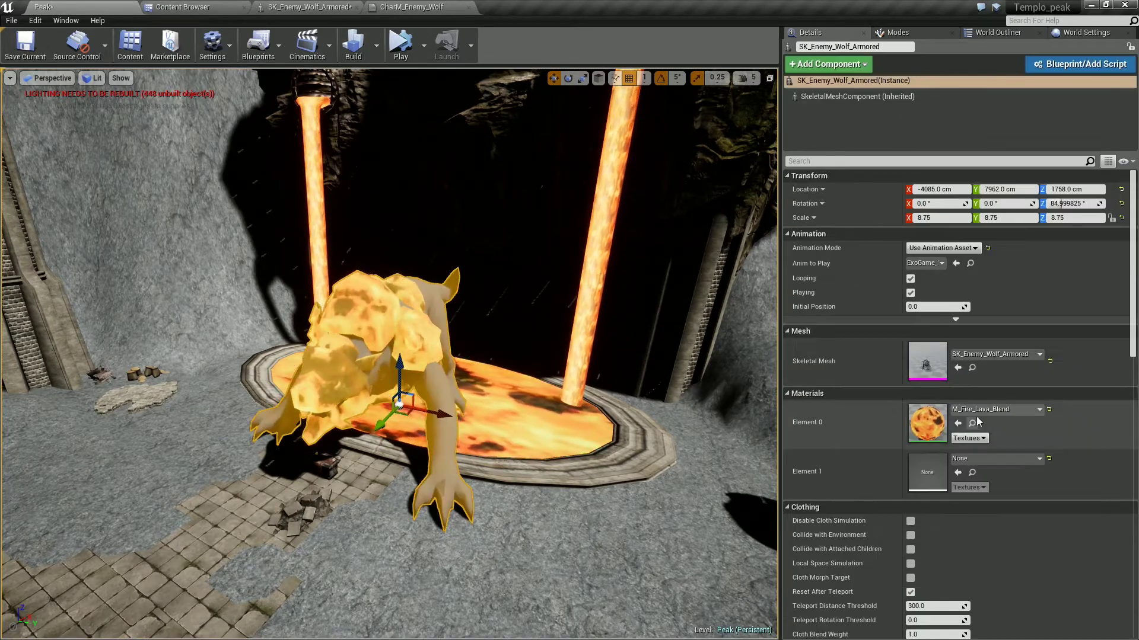
pyautogui.click(995, 411)
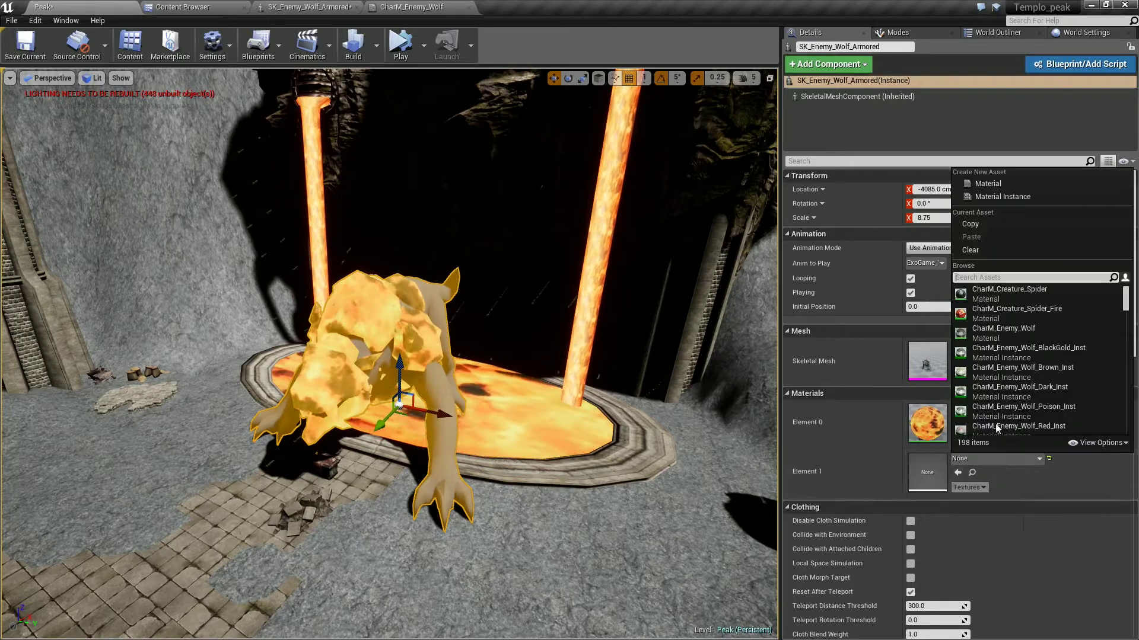
pyautogui.write('lava')
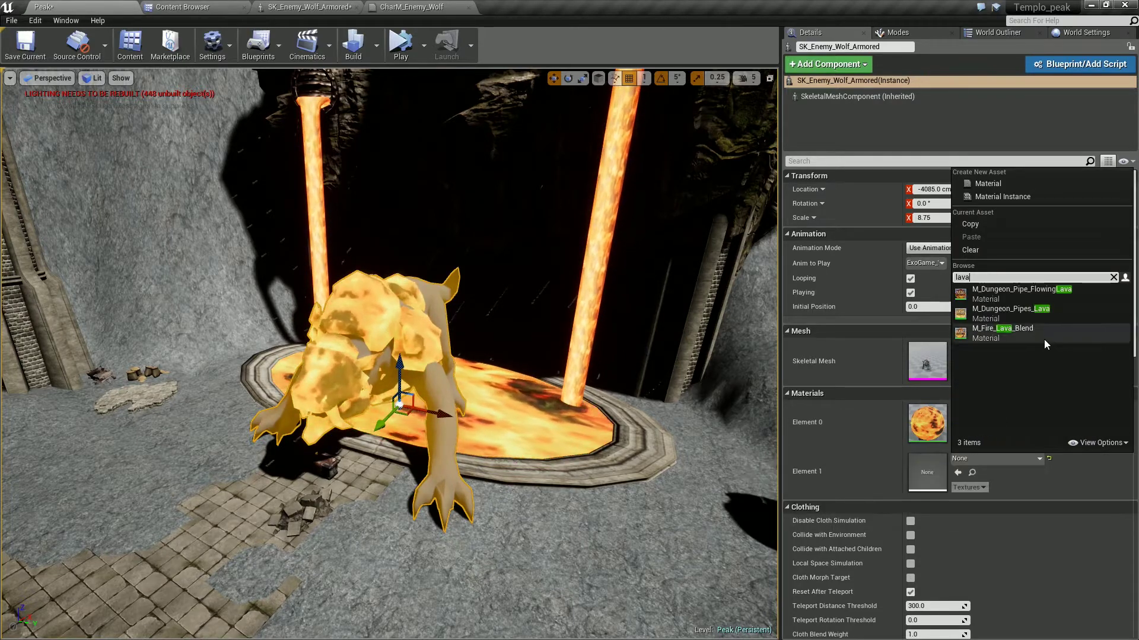
pyautogui.click(1036, 329)
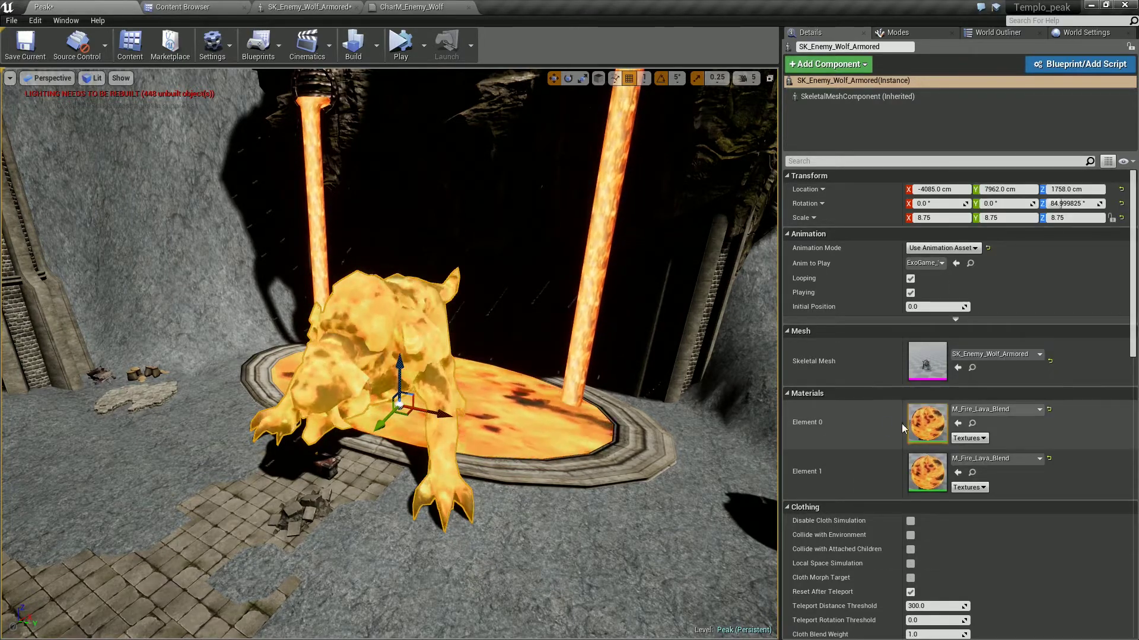
# Assign CharM_Enemy_Wolf to the wolf's first material slot (Element 0)
pyautogui.click(984, 410)
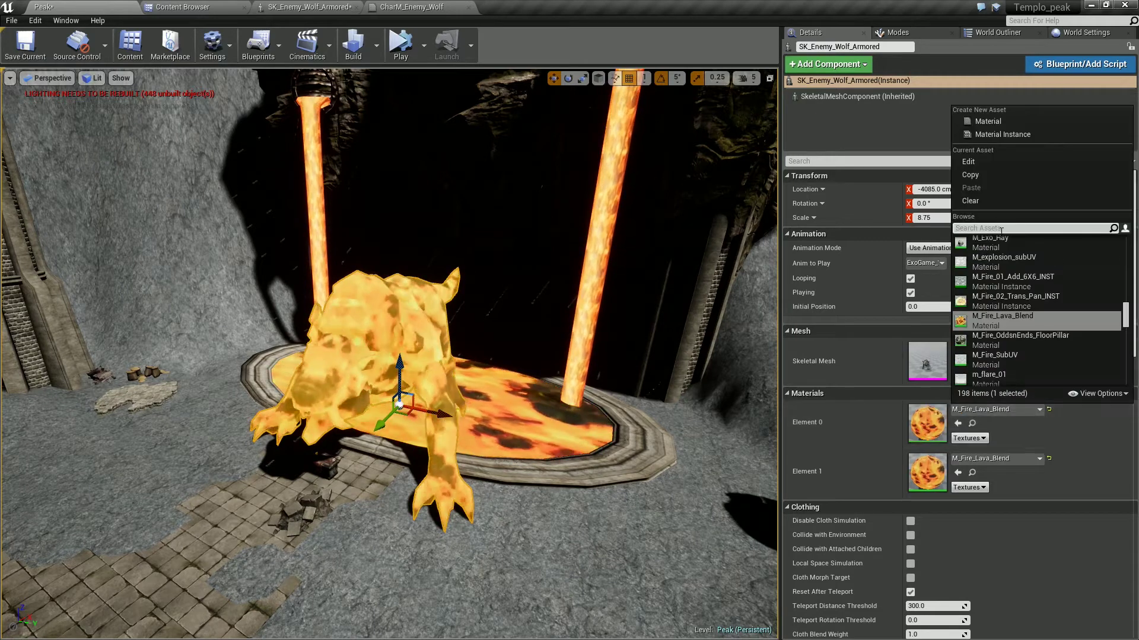
pyautogui.write('wol')
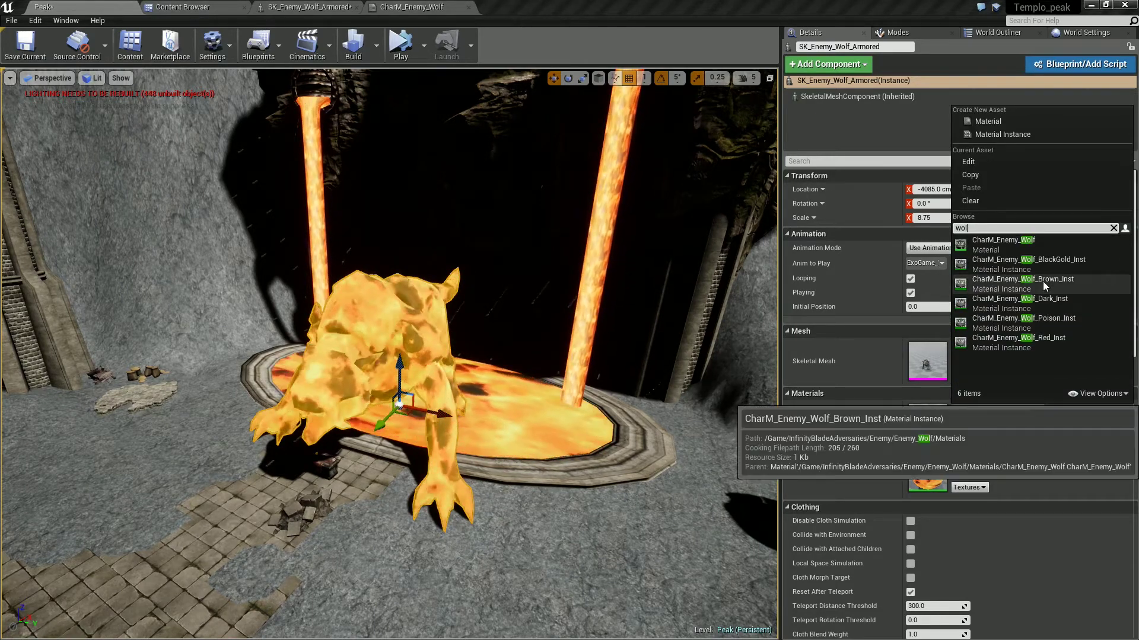
pyautogui.click(1047, 243)
# Fly around and closer to the re-textured armored wolf, then stop the simulation
pyautogui.click(596, 519)
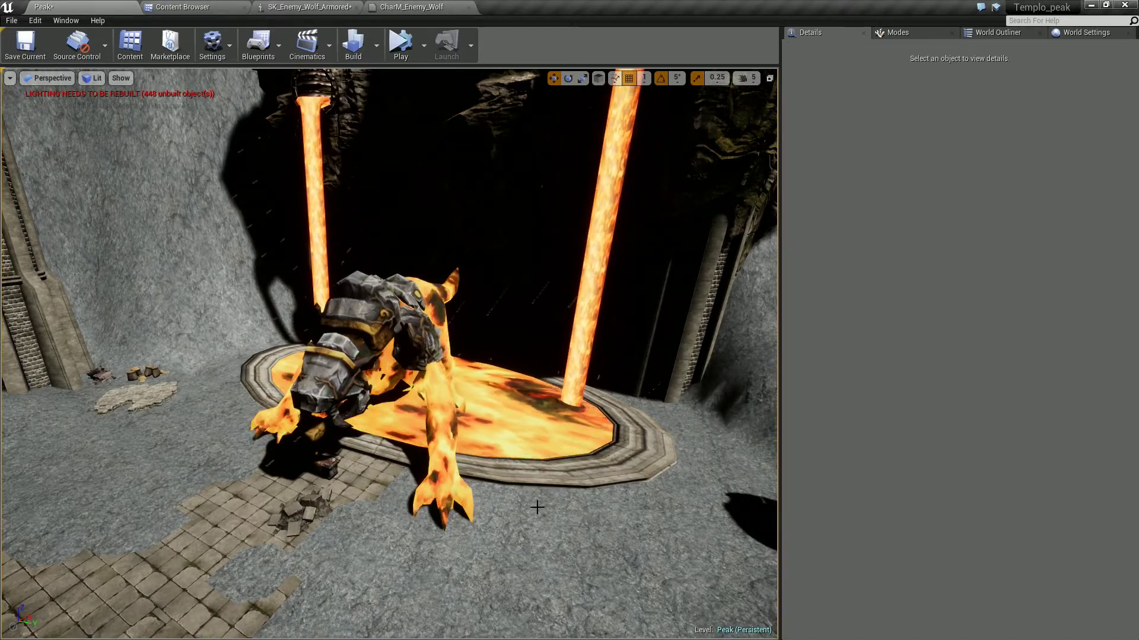
pyautogui.moveTo(539, 506); pyautogui.dragTo(569, 510, button='right')
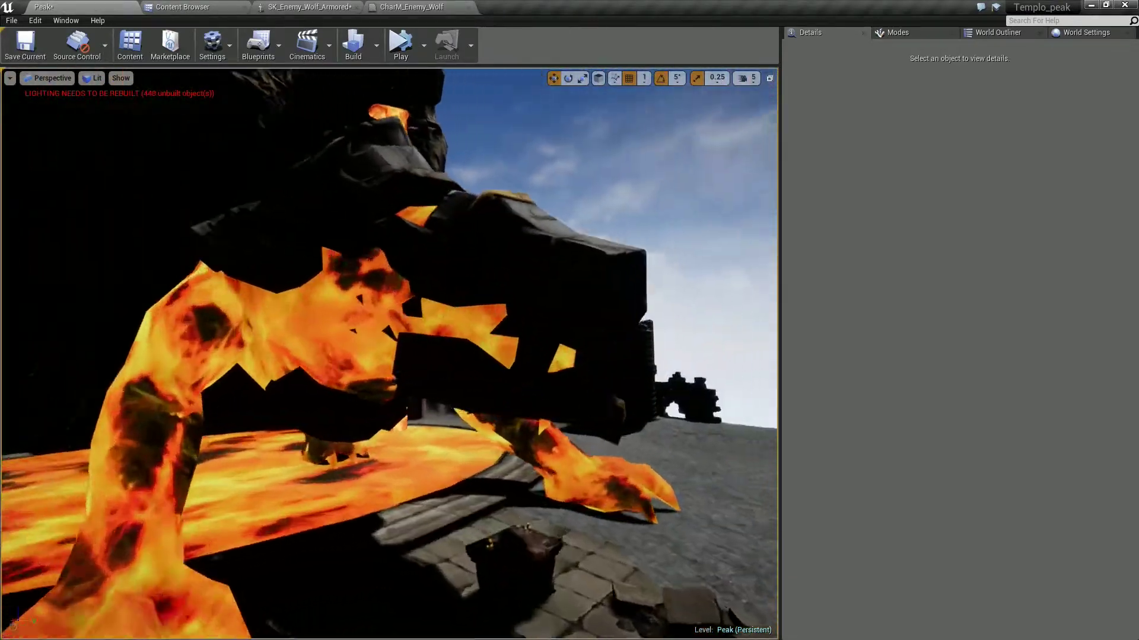
pyautogui.moveTo(453, 476)
pyautogui.mouseDown(button='right')
pyautogui.moveTo(372, 317)
pyautogui.moveTo(389, 353)
pyautogui.mouseUp(button='right')
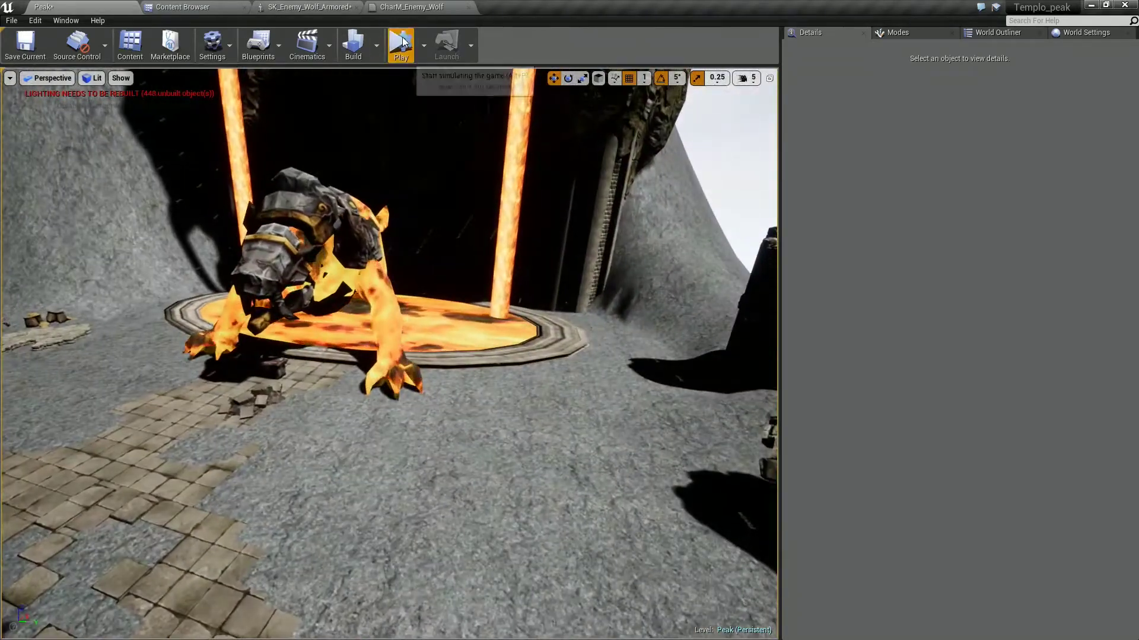
pyautogui.moveTo(550, 334); pyautogui.dragTo(550, 334, button='right')
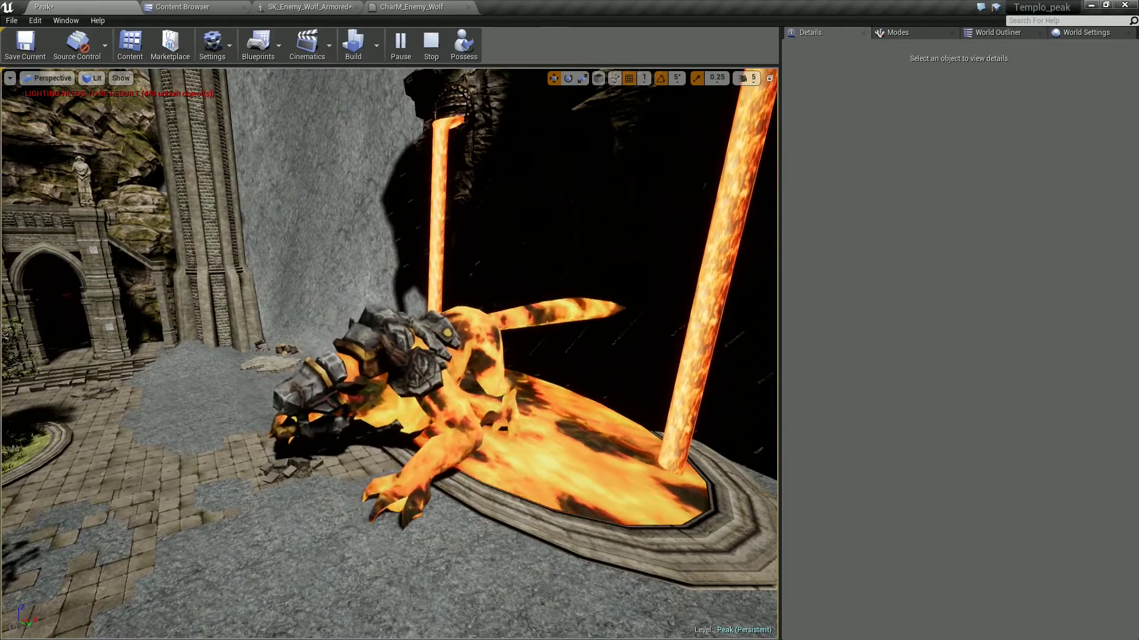
pyautogui.press('Escape')
# Orbit closer to the armored wolf and select it again
pyautogui.click(487, 246)
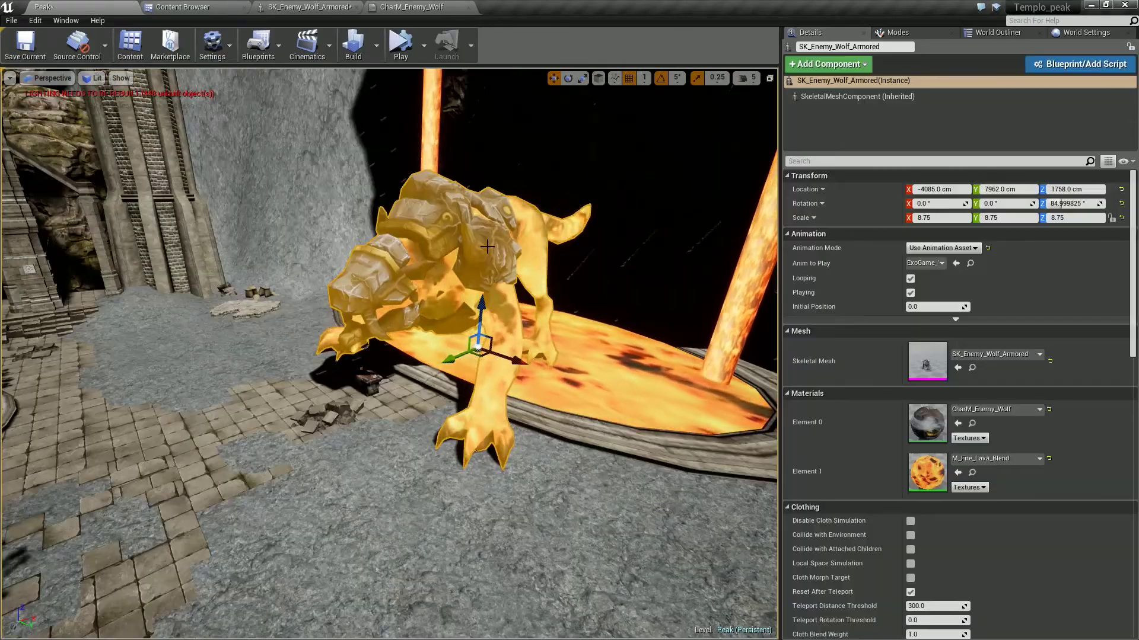
pyautogui.press('Escape')
pyautogui.moveTo(551, 334); pyautogui.dragTo(551, 334, button='right')
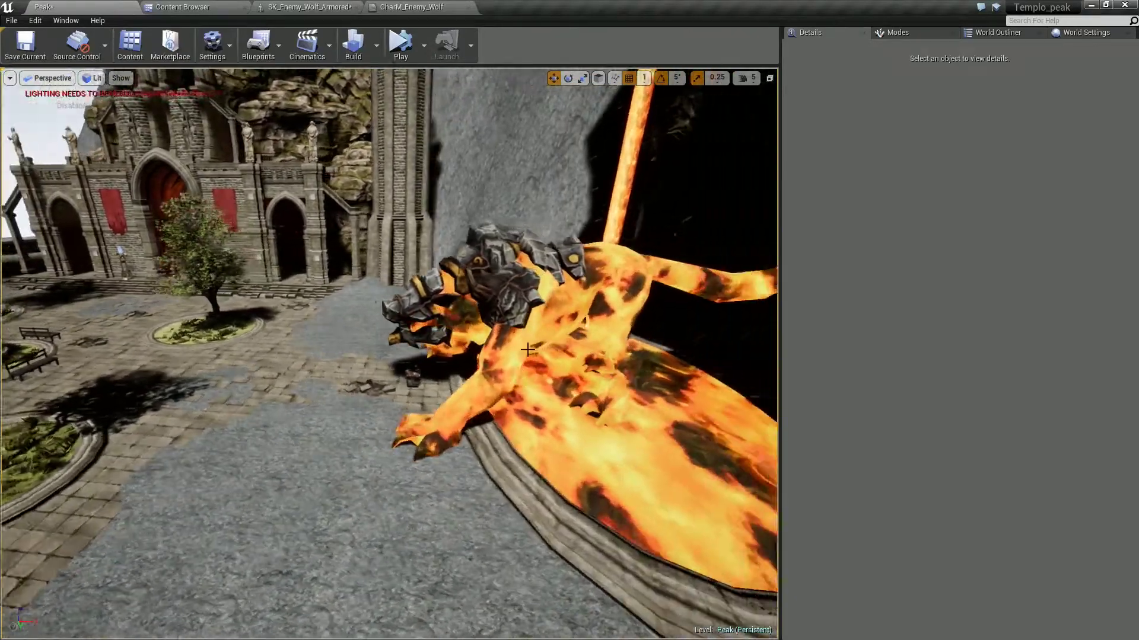
pyautogui.click(497, 298)
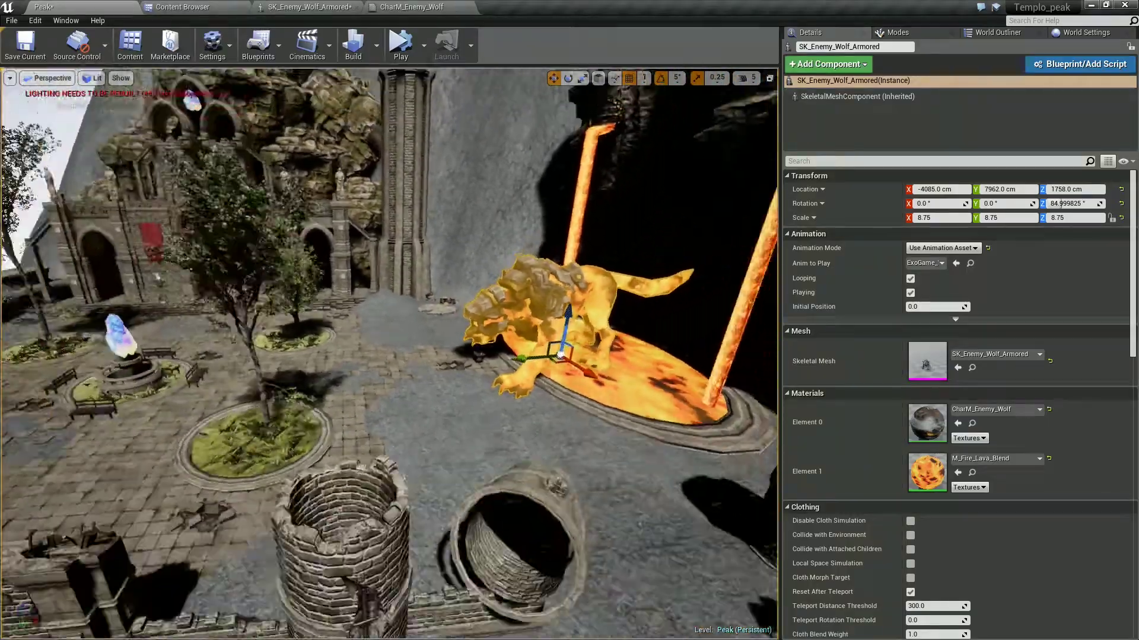
# Fly toward the temple and select the HillTree_Tall_3 courtyard tree
pyautogui.moveTo(551, 334); pyautogui.dragTo(551, 334, button='right')
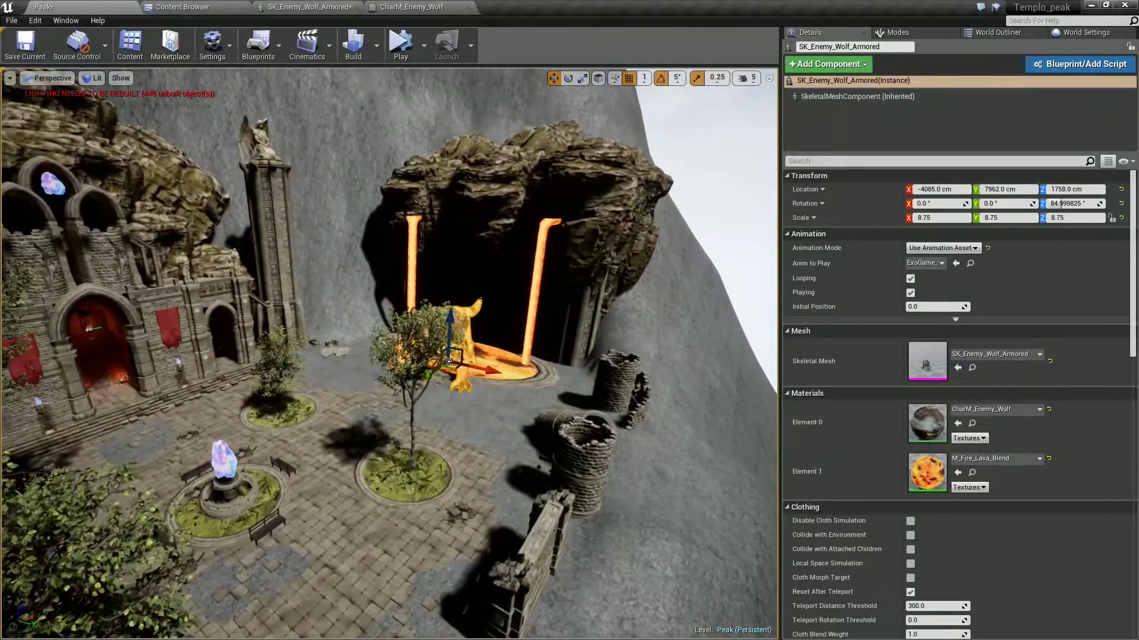
pyautogui.press('Escape')
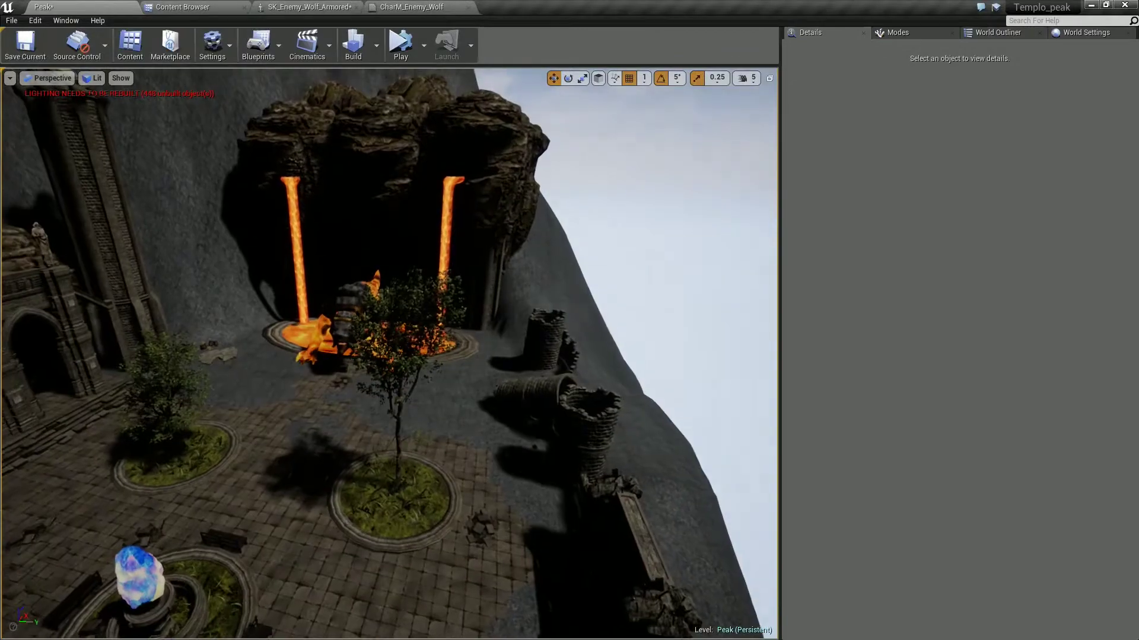
pyautogui.click(394, 385)
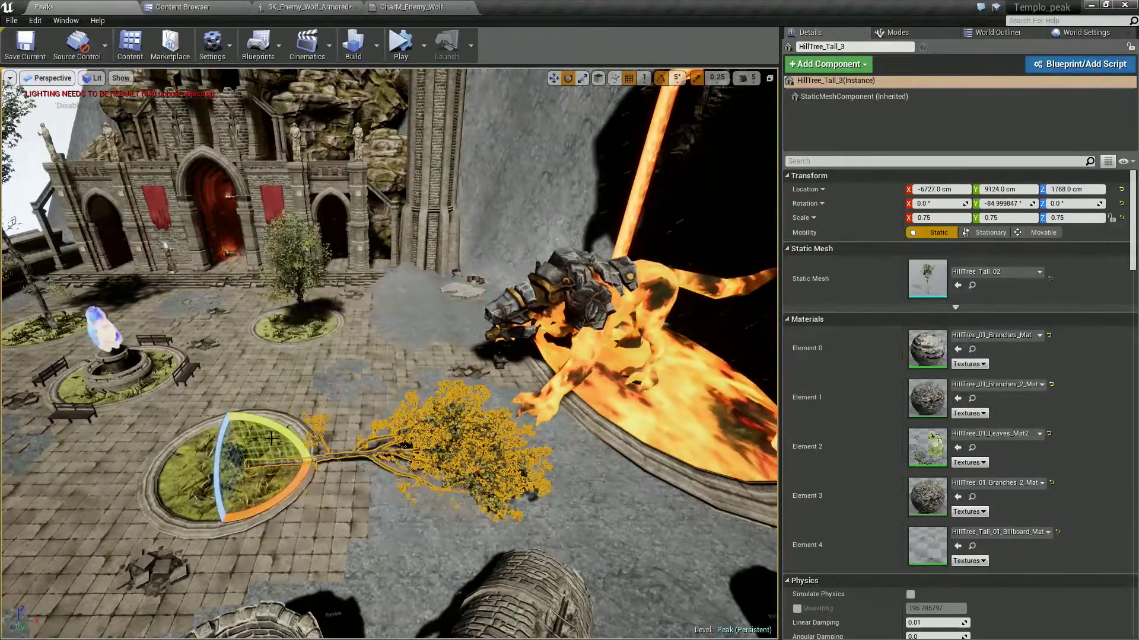
pyautogui.press('Escape')
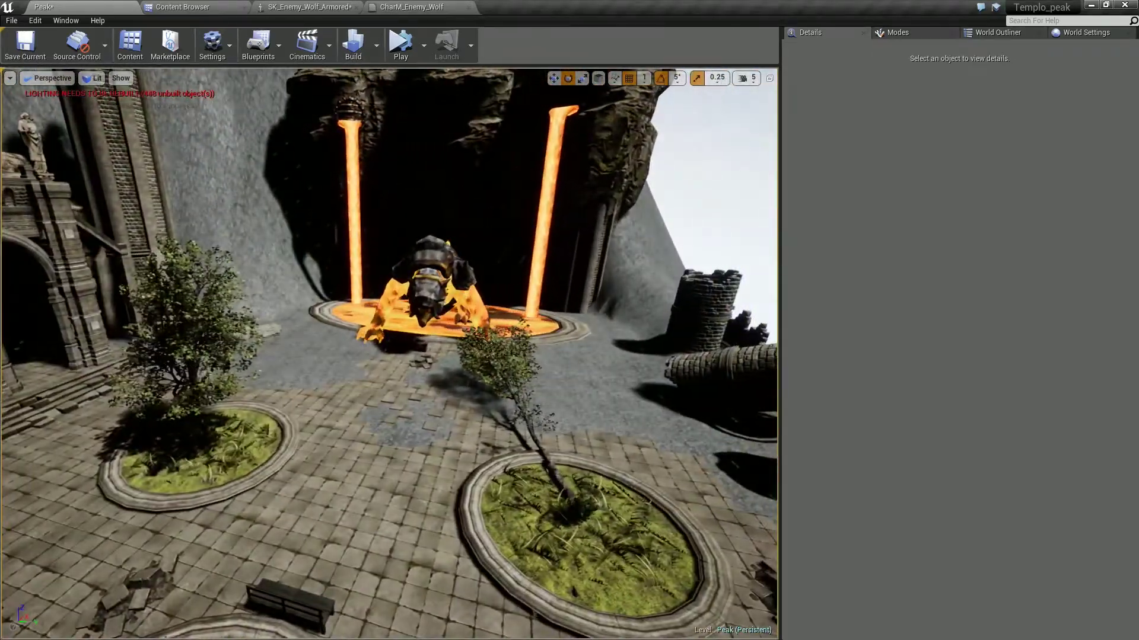
pyautogui.click(190, 309)
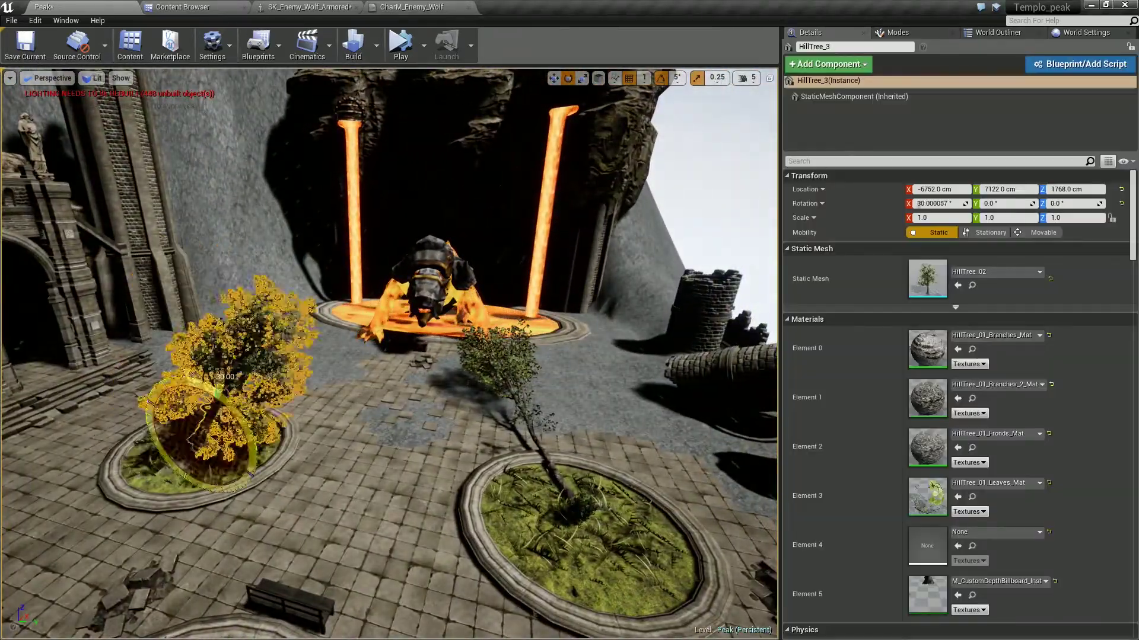
pyautogui.press('Escape')
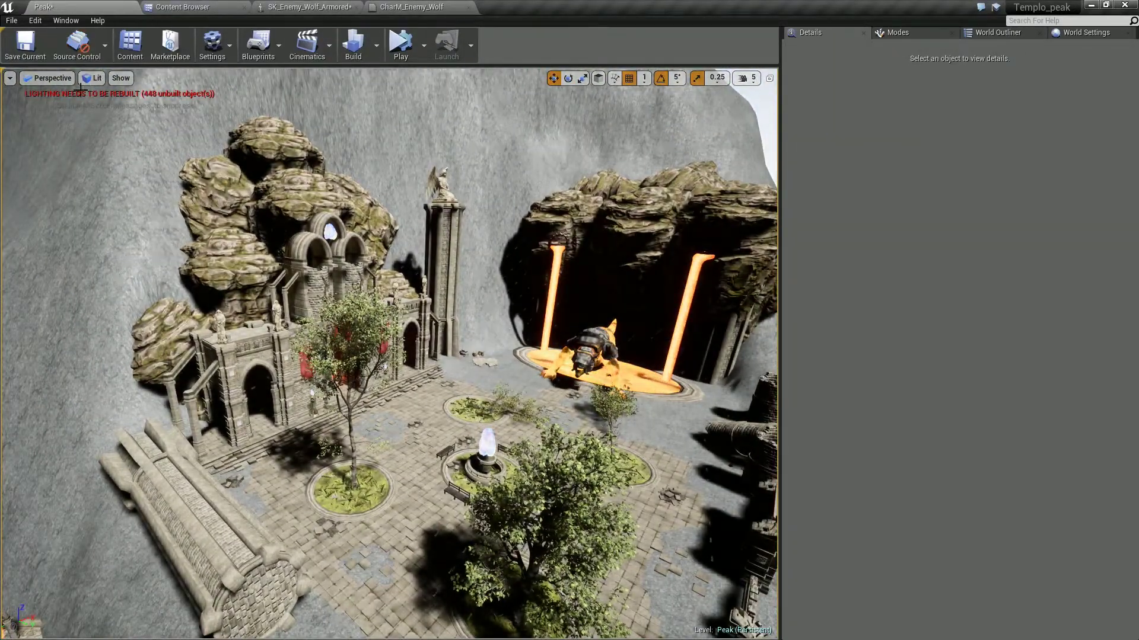
# Start a lighting build, cancel it by closing Swarm Agent, and close the Message Log
pyautogui.press('super')
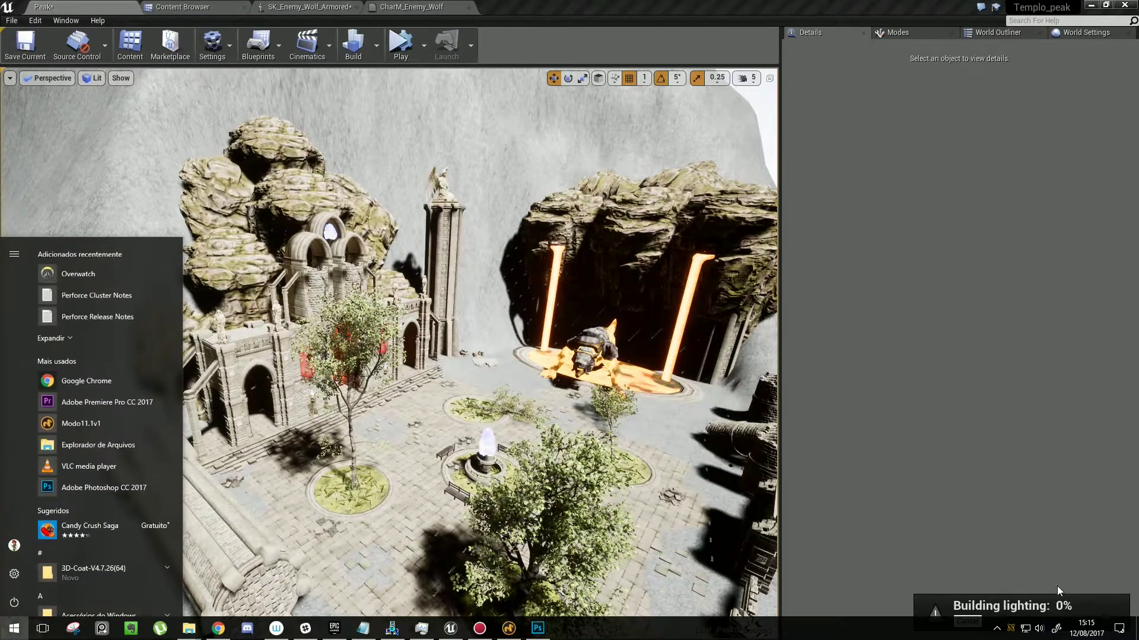
pyautogui.click(1001, 630)
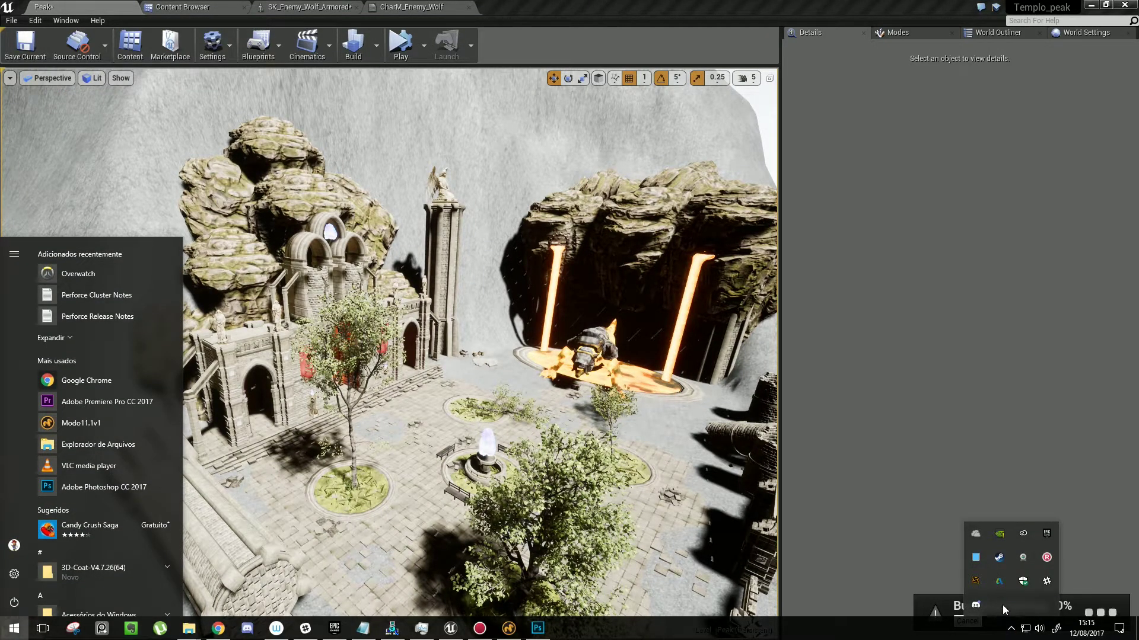
pyautogui.doubleClick(975, 582)
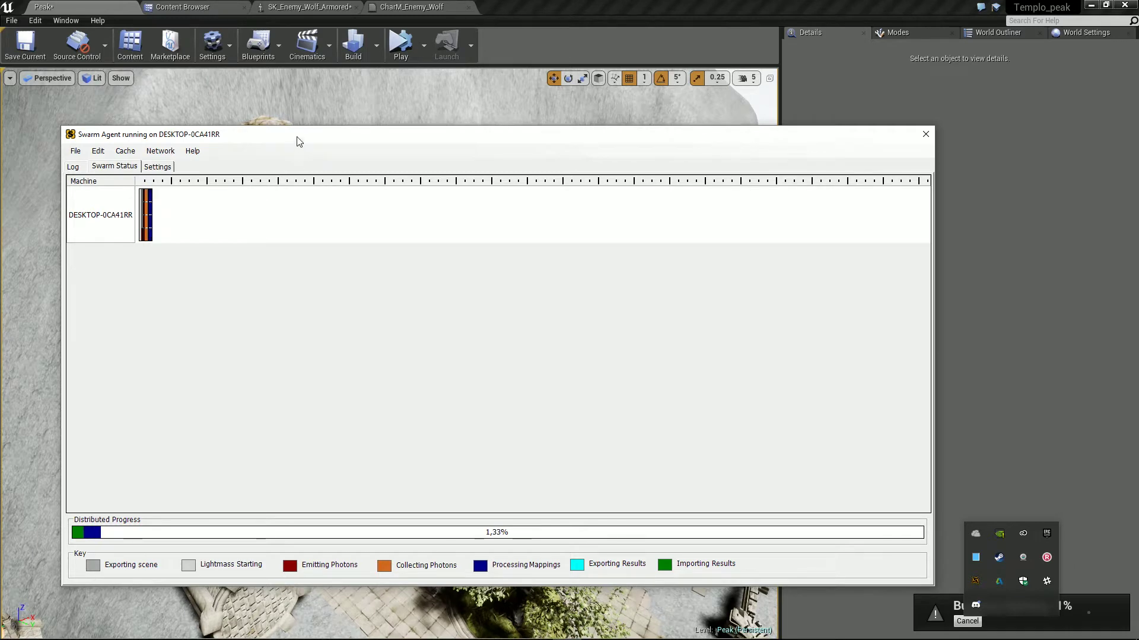
pyautogui.moveTo(298, 141); pyautogui.dragTo(283, 143)
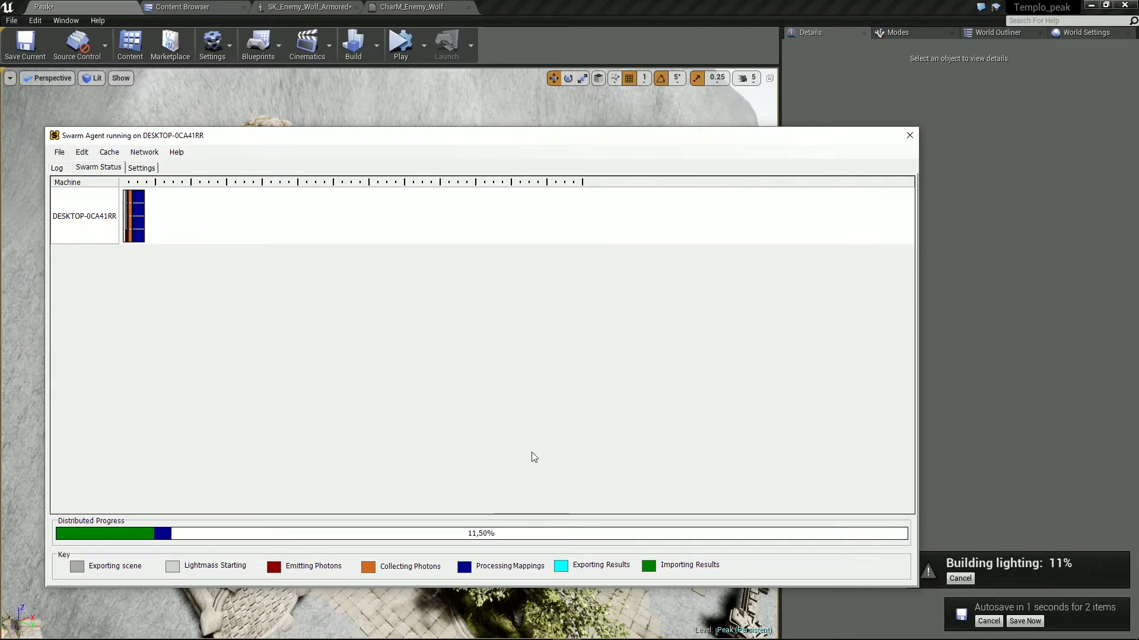
pyautogui.moveTo(668, 140); pyautogui.dragTo(682, 142)
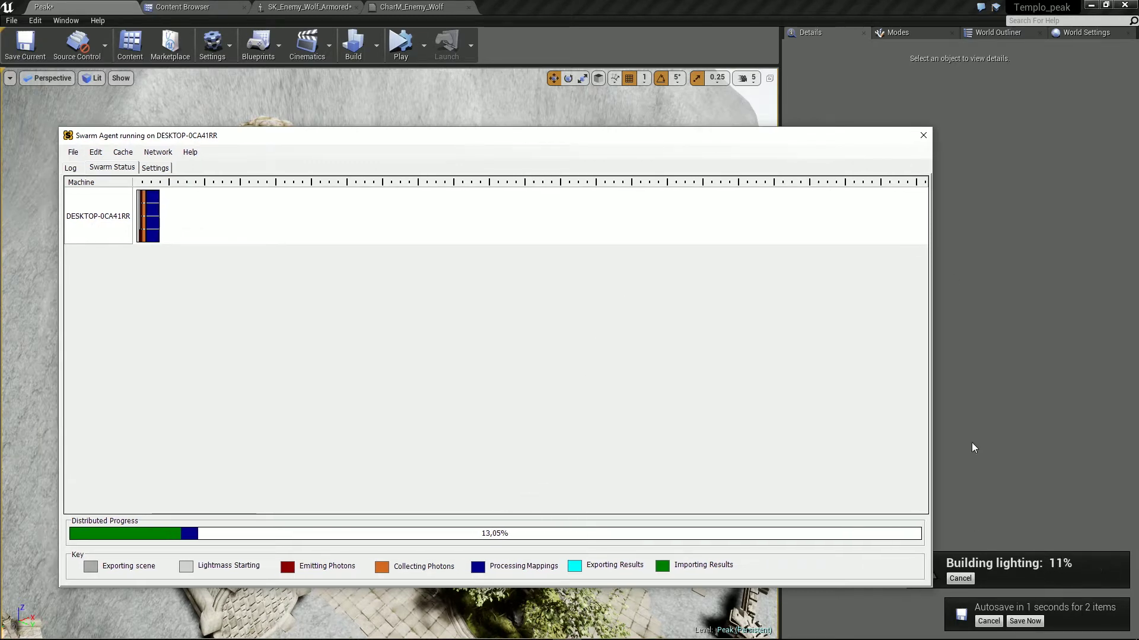
pyautogui.click(963, 595)
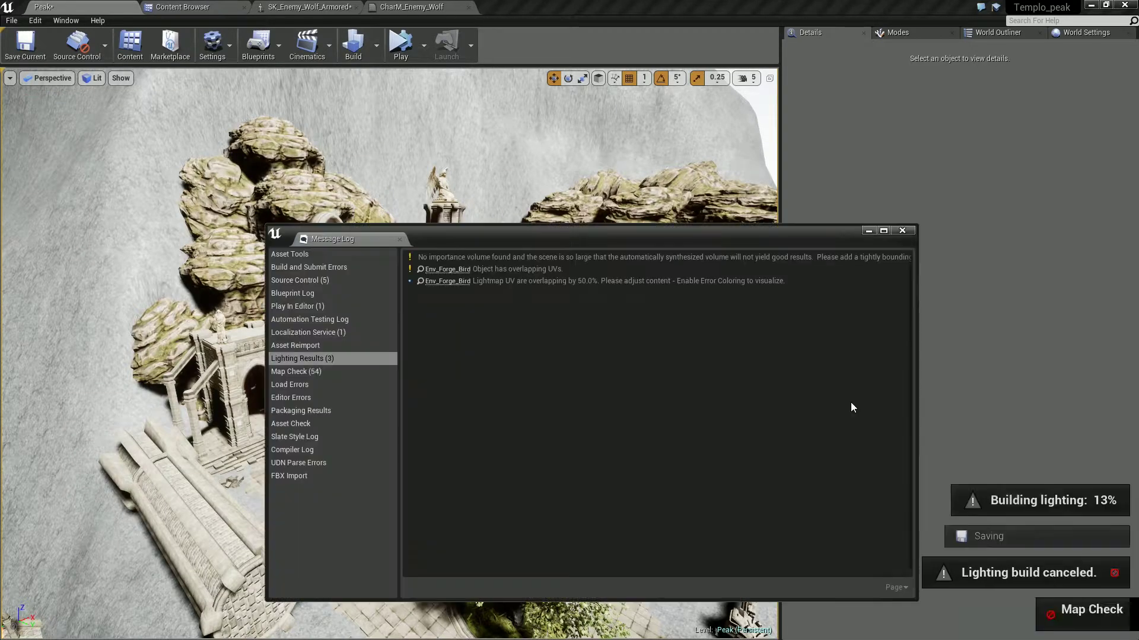
pyautogui.click(901, 230)
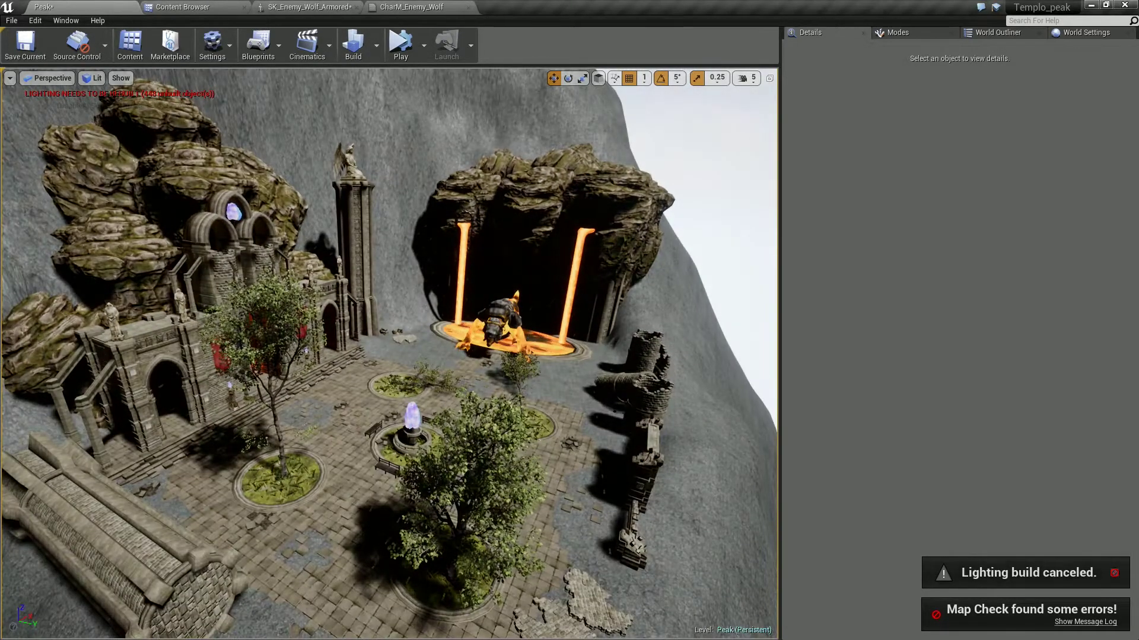
# Select and frame the HillTree_Tall_02 tree and open its Static Mesh in the mesh editor
pyautogui.moveTo(389, 356); pyautogui.dragTo(389, 356, button='right')
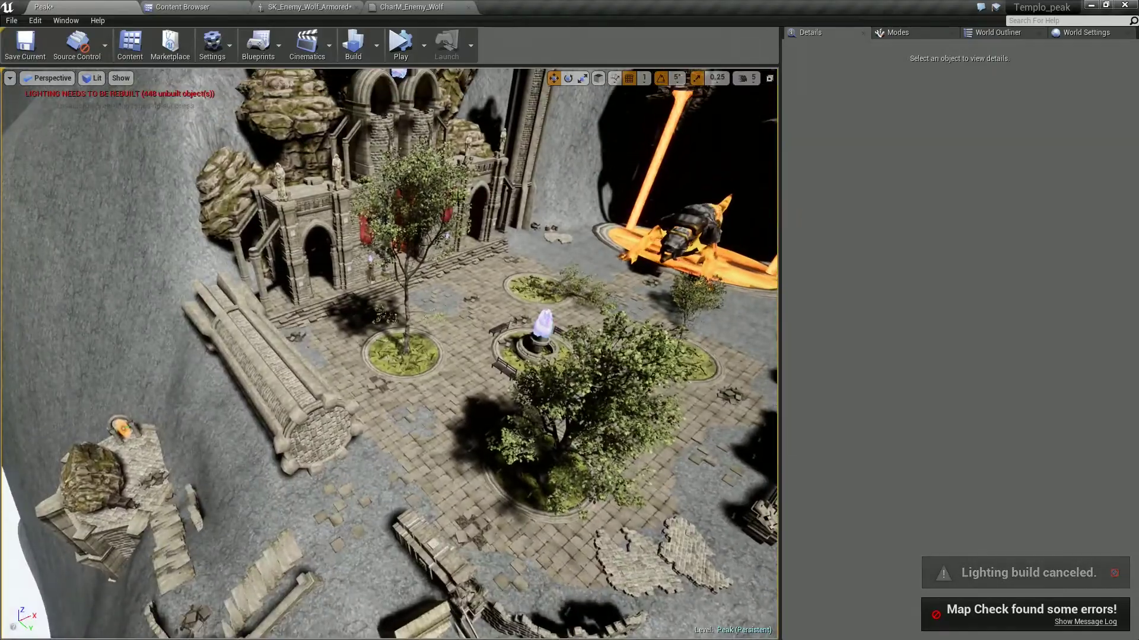
pyautogui.click(404, 261)
pyautogui.press('f')
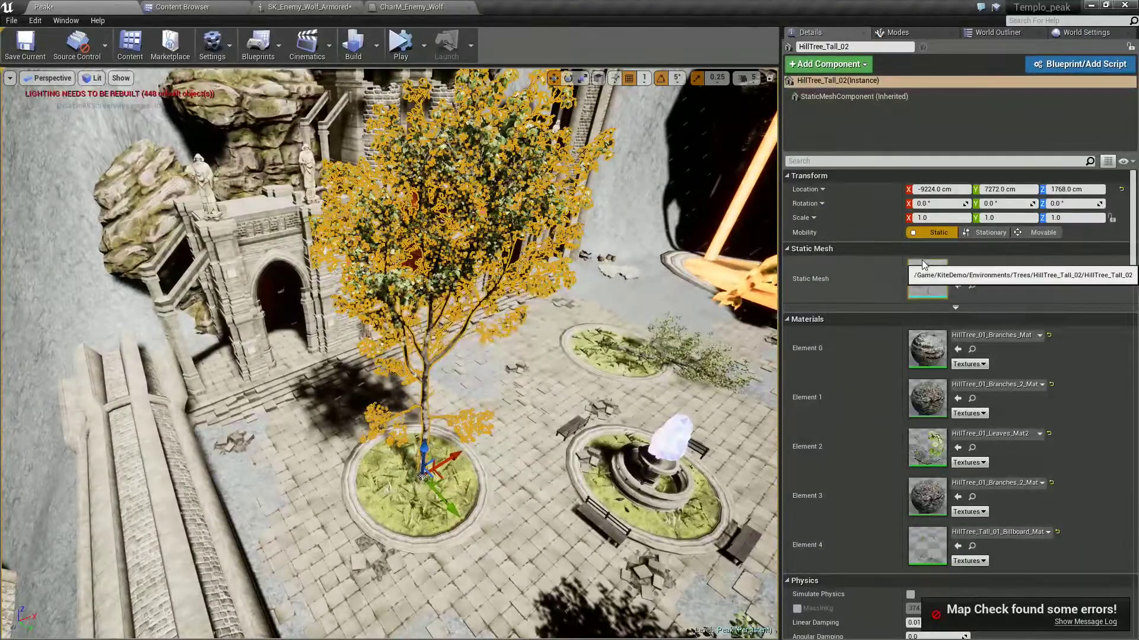
pyautogui.doubleClick(921, 260)
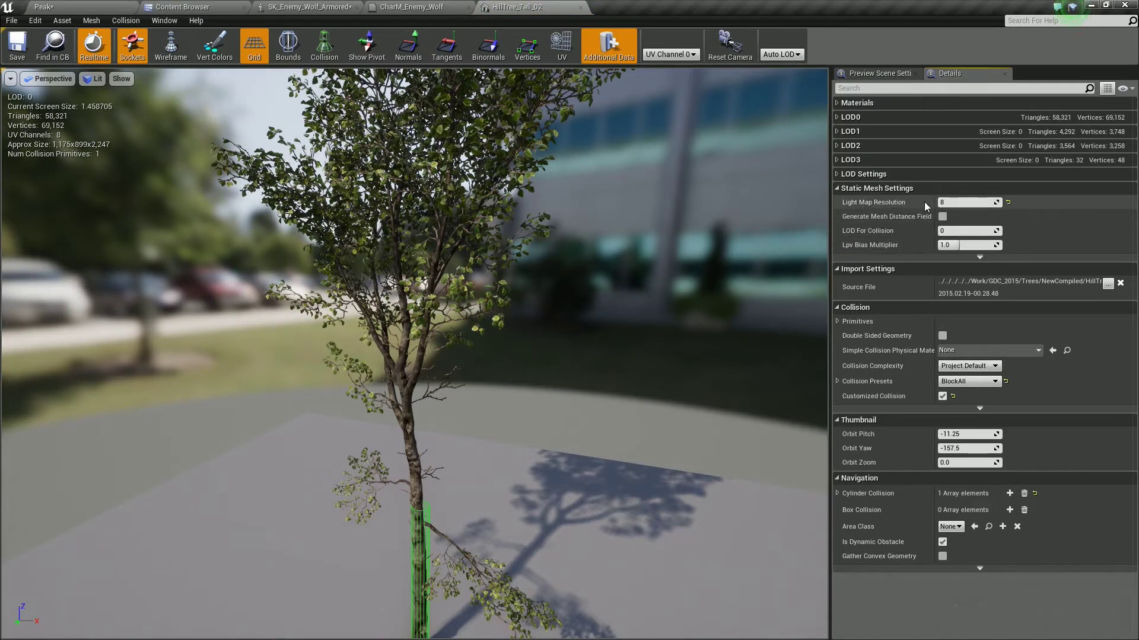
# Keep HillTree_Tall_02's Light Map Resolution at 8, then go back to the Peak level tab
pyautogui.moveTo(557, 239); pyautogui.dragTo(533, 261)
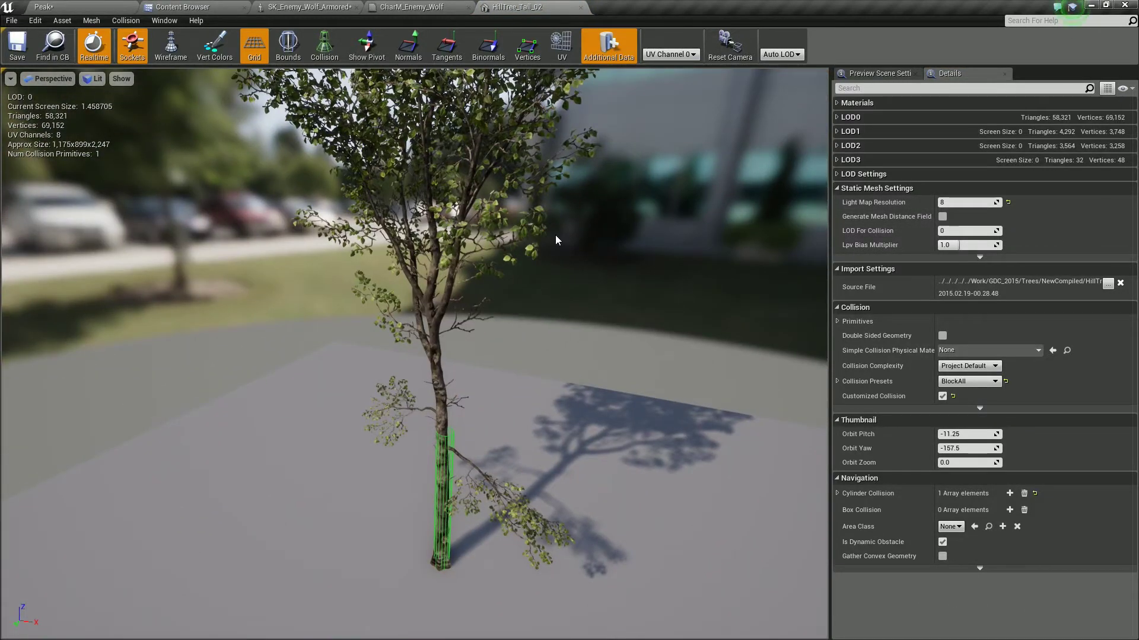
pyautogui.moveTo(542, 202); pyautogui.dragTo(563, 184)
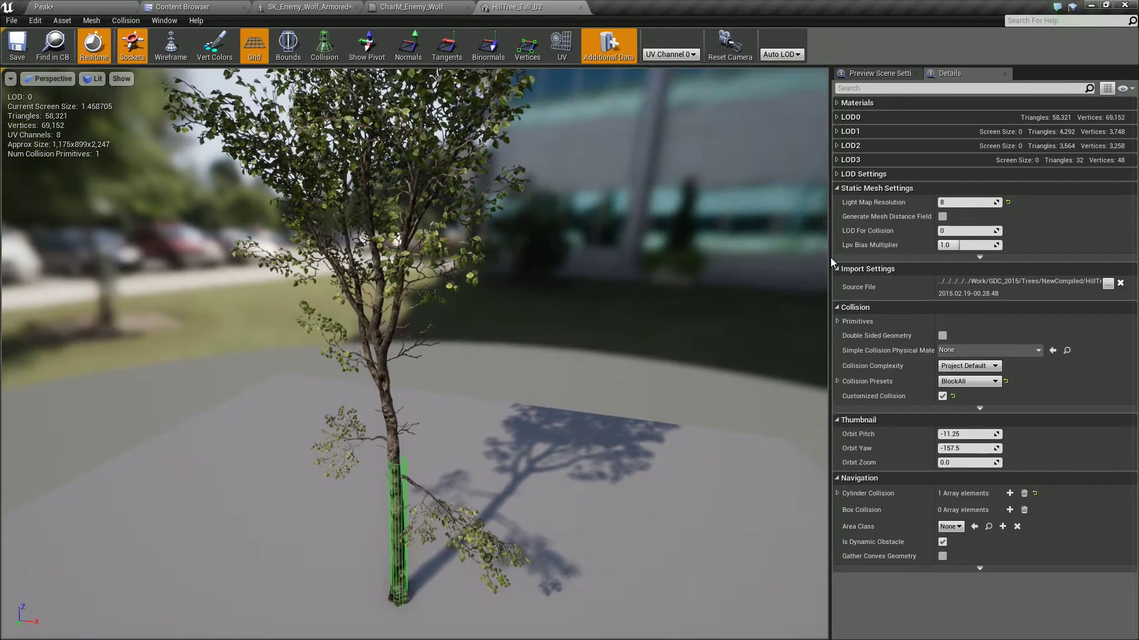
pyautogui.click(1008, 203)
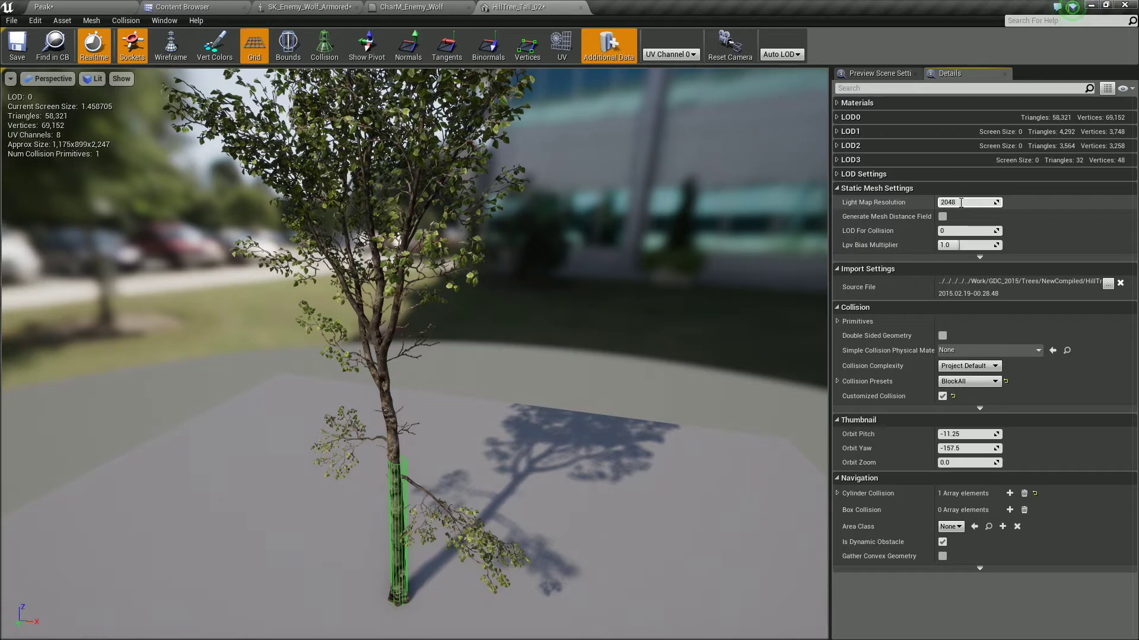
pyautogui.press('Return')
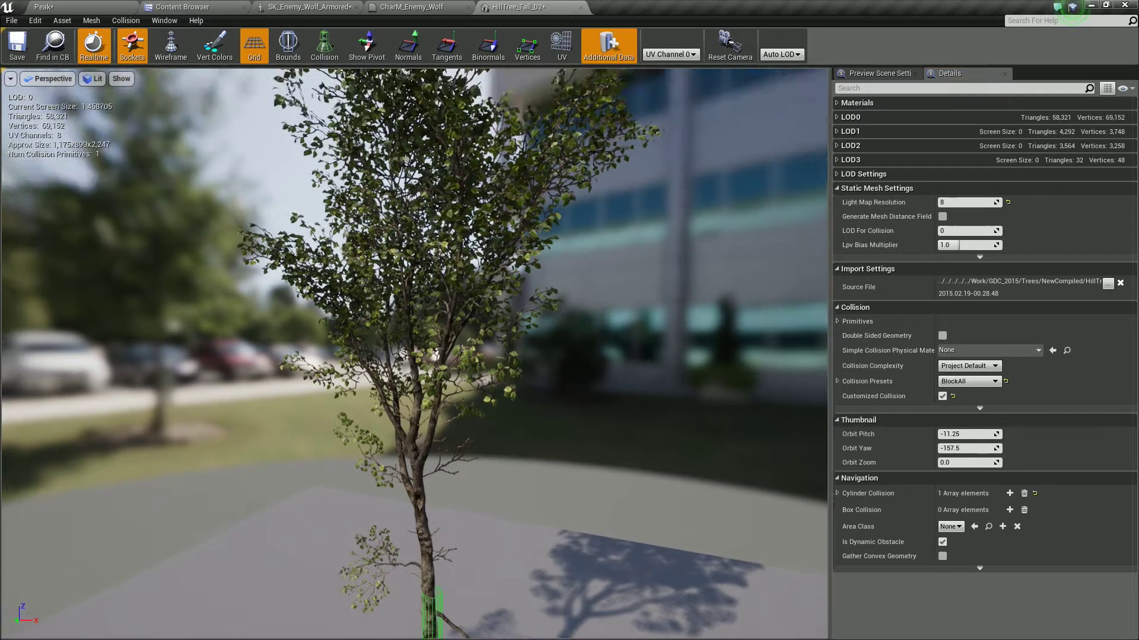
pyautogui.moveTo(801, 222); pyautogui.dragTo(534, 237)
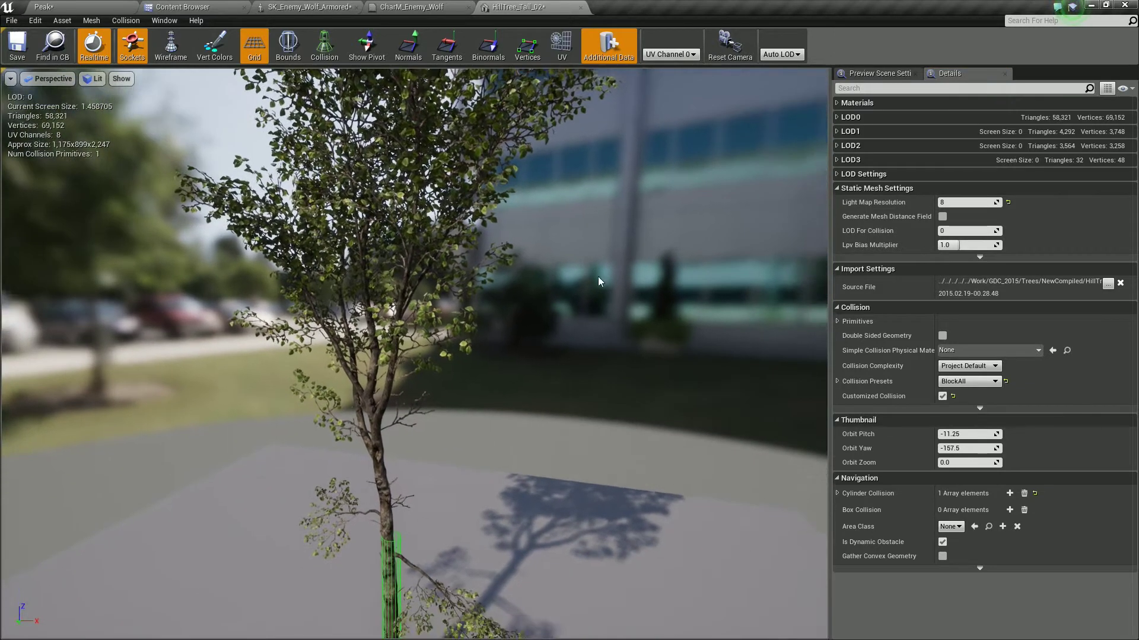
pyautogui.click(65, 9)
pyautogui.click(180, 7)
# Back on the Peak level, fly across the courtyard out to the floating mountain rock
pyautogui.click(65, 7)
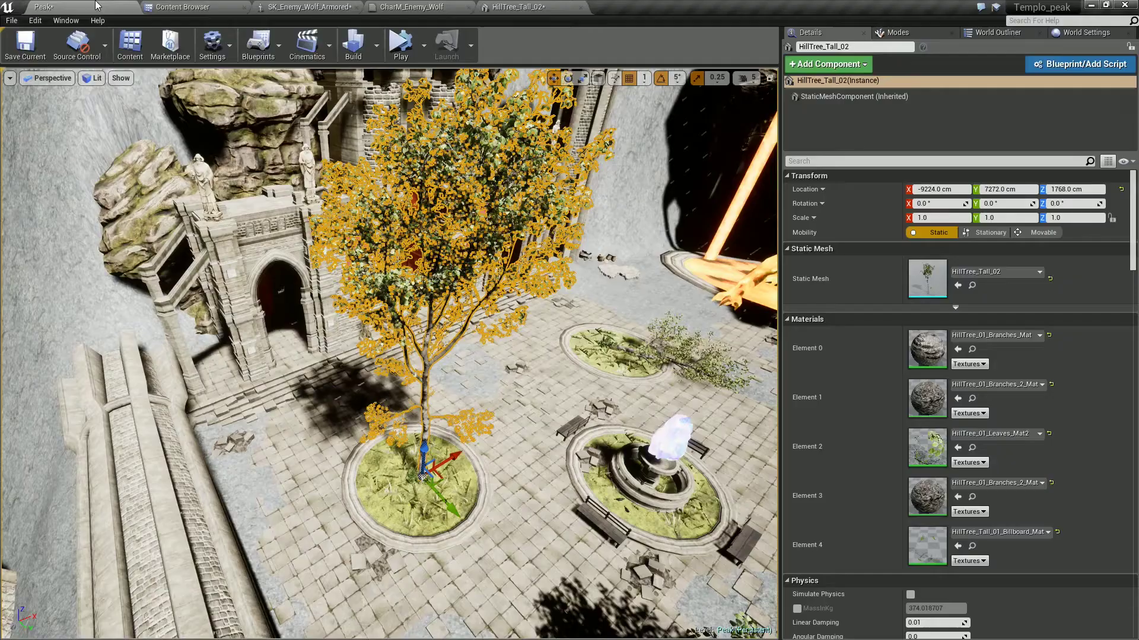
pyautogui.press('Escape')
pyautogui.moveTo(511, 219); pyautogui.dragTo(512, 219, button='right')
pyautogui.click(546, 367)
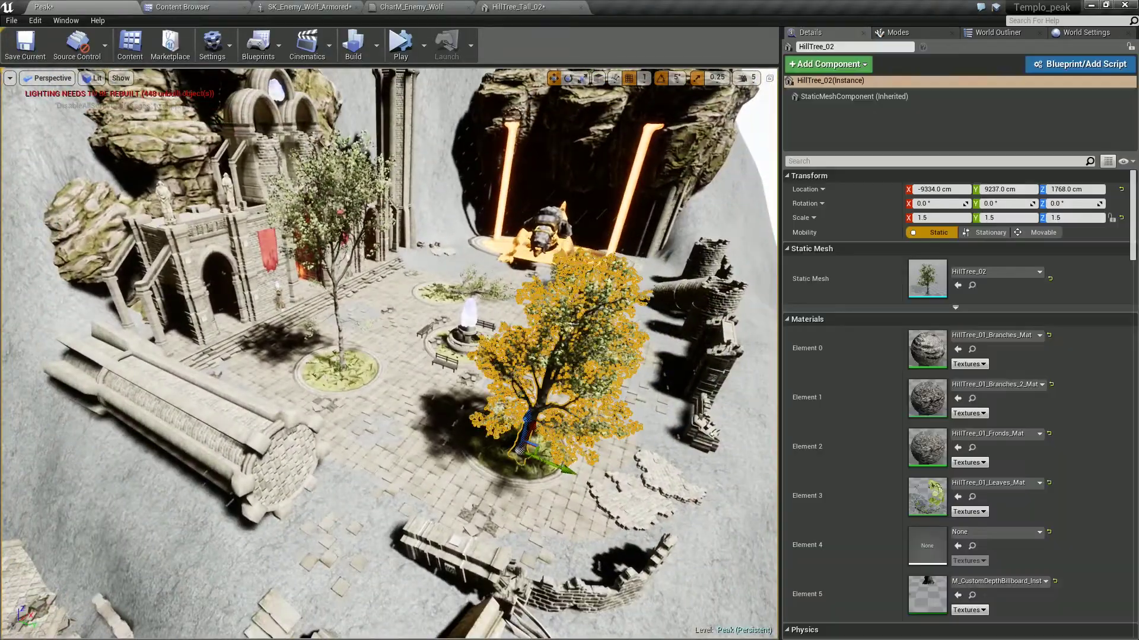
pyautogui.moveTo(546, 367); pyautogui.dragTo(546, 368, button='right')
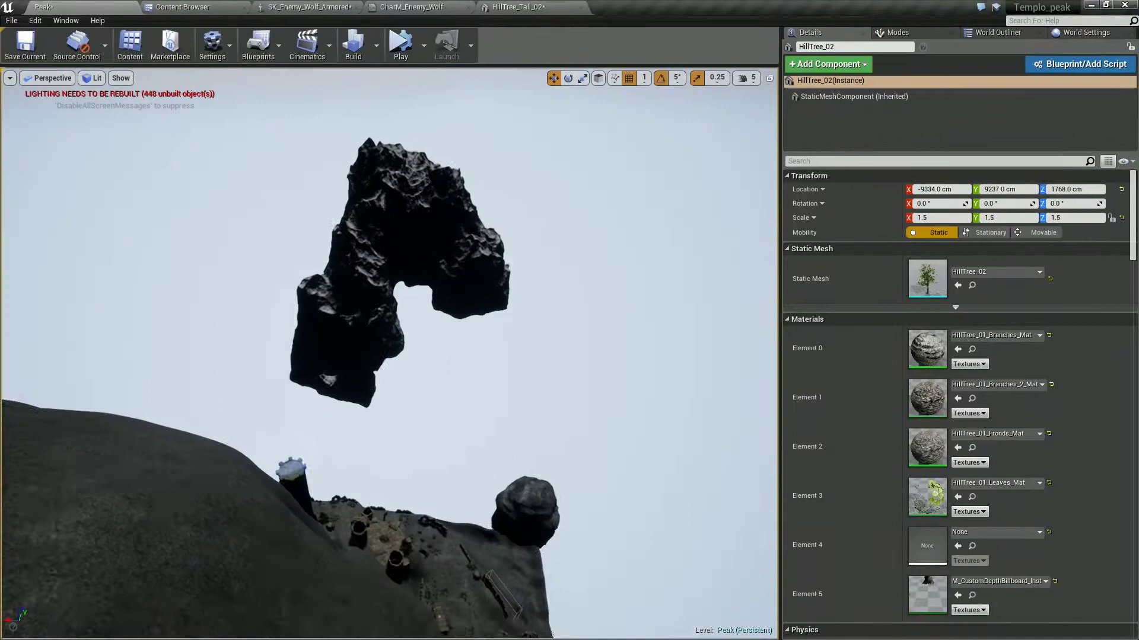
pyautogui.moveTo(546, 368); pyautogui.dragTo(546, 367, button='right')
# Select SM_ICE_Outside_Mountain, delete and undo it, and open its mesh showing Light Map Resolution 16
pyautogui.click(501, 333)
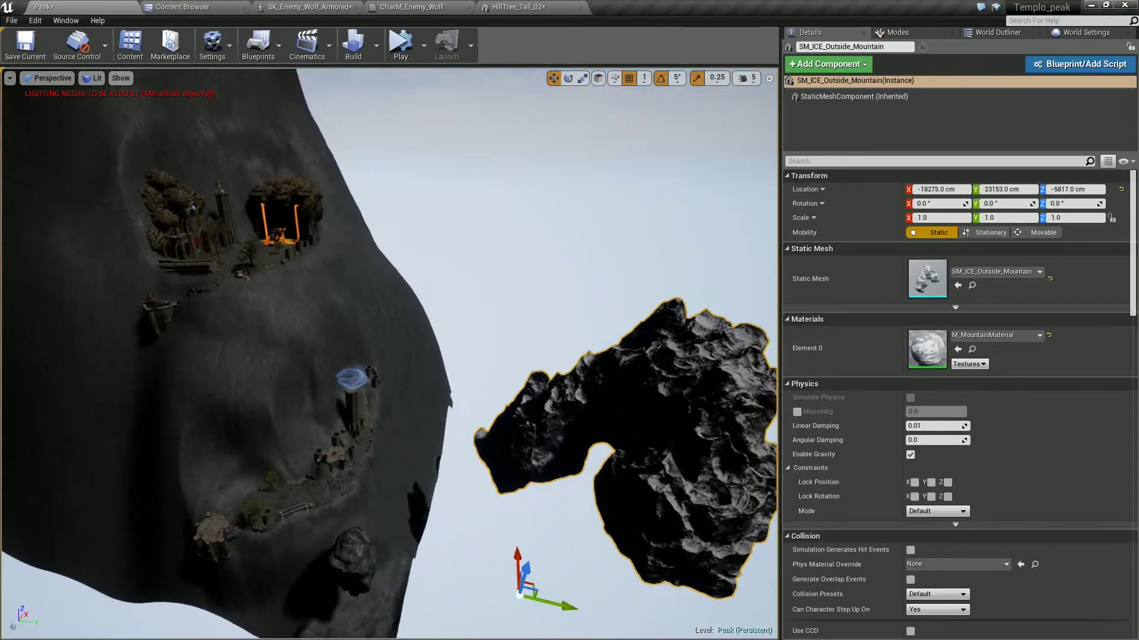
pyautogui.press('Delete')
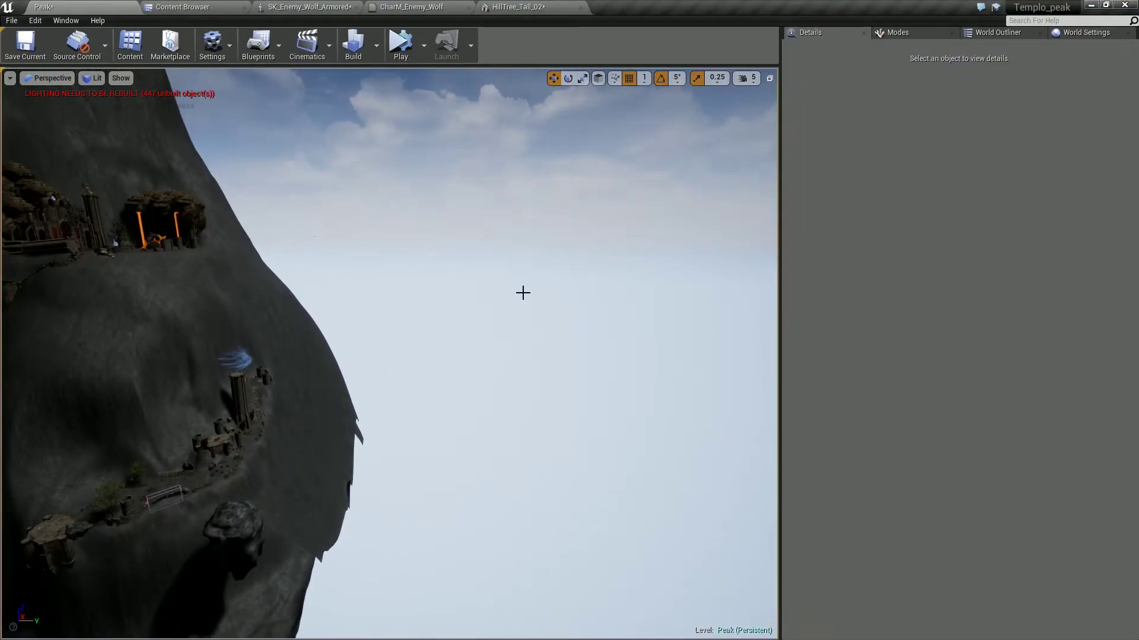
pyautogui.hotkey('ctrl', 'z')
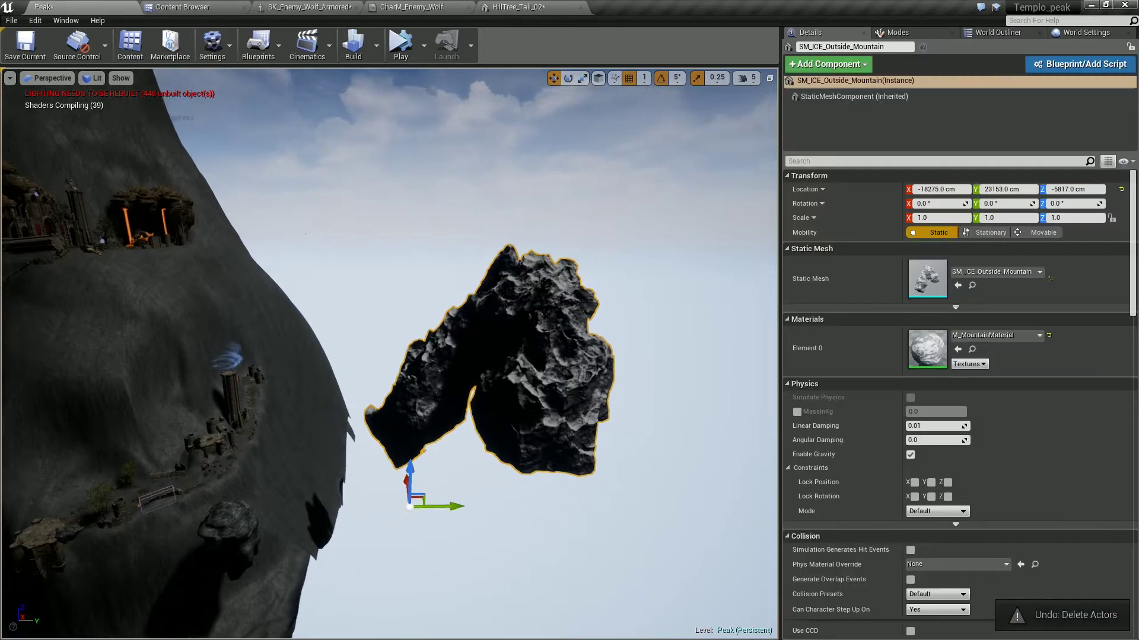
pyautogui.moveTo(522, 292); pyautogui.dragTo(523, 292, button='right')
pyautogui.doubleClick(937, 277)
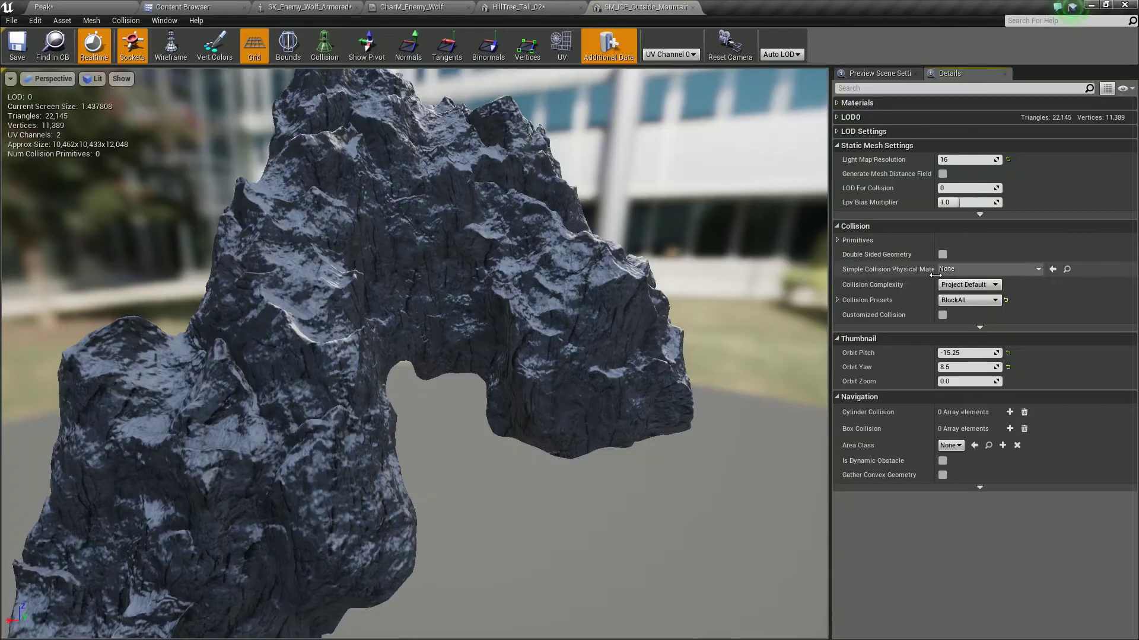
# Return to the Peak level, view the mountain face, and open the Windows Start menu
pyautogui.click(77, 7)
pyautogui.moveTo(444, 272); pyautogui.dragTo(380, 255)
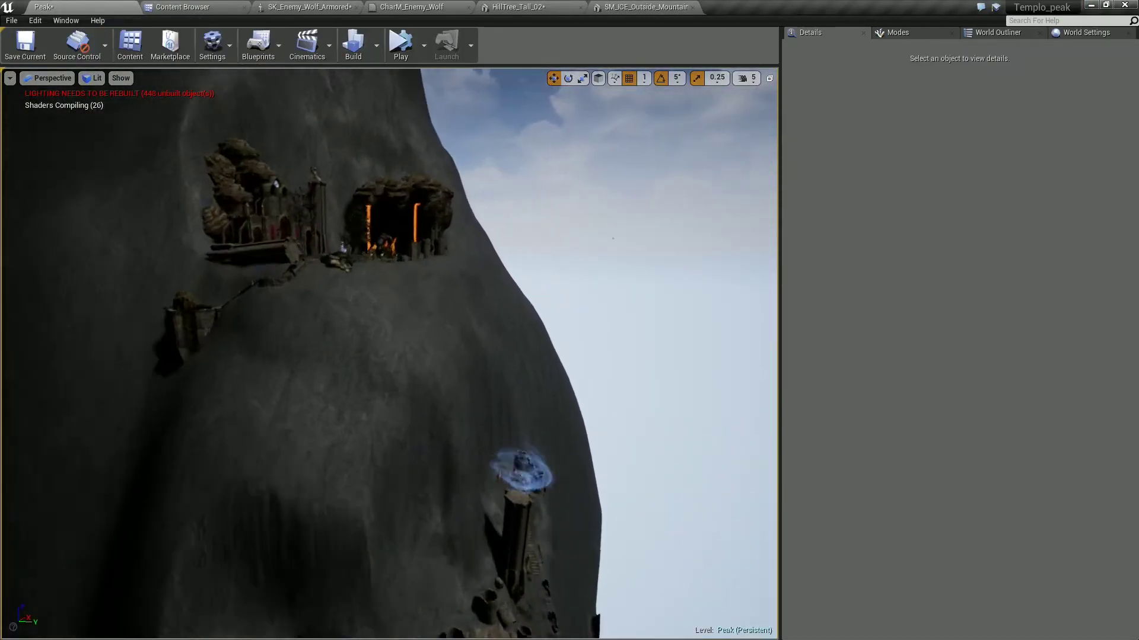
pyautogui.press('super')
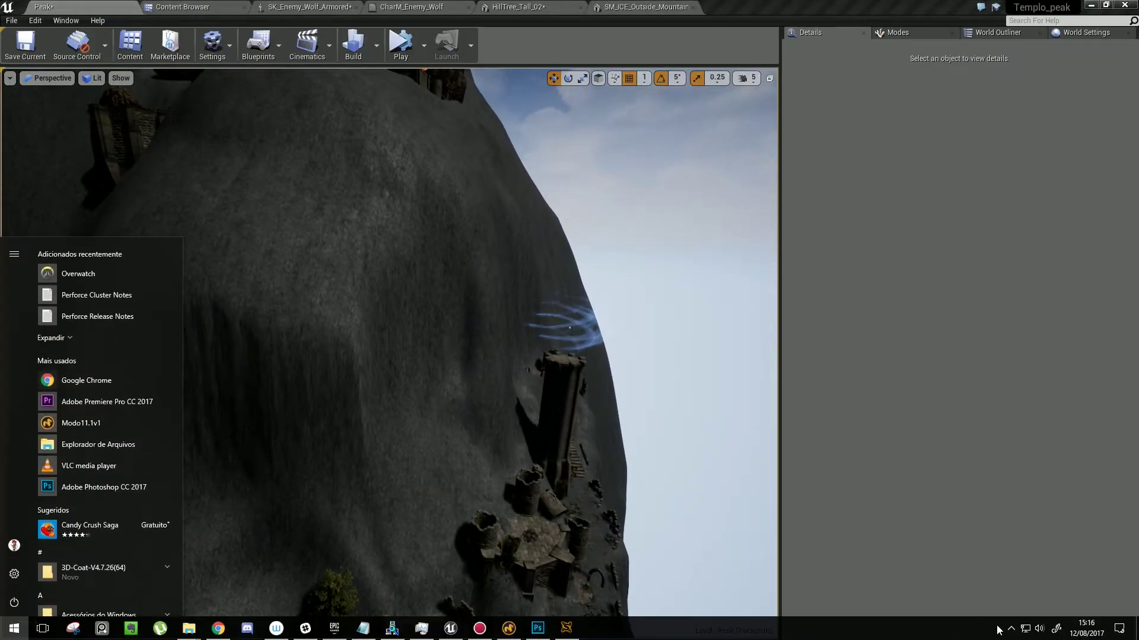
# Bring up Swarm Agent, scroll through its log, and close it, stopping the build at 15.71%
pyautogui.click(564, 630)
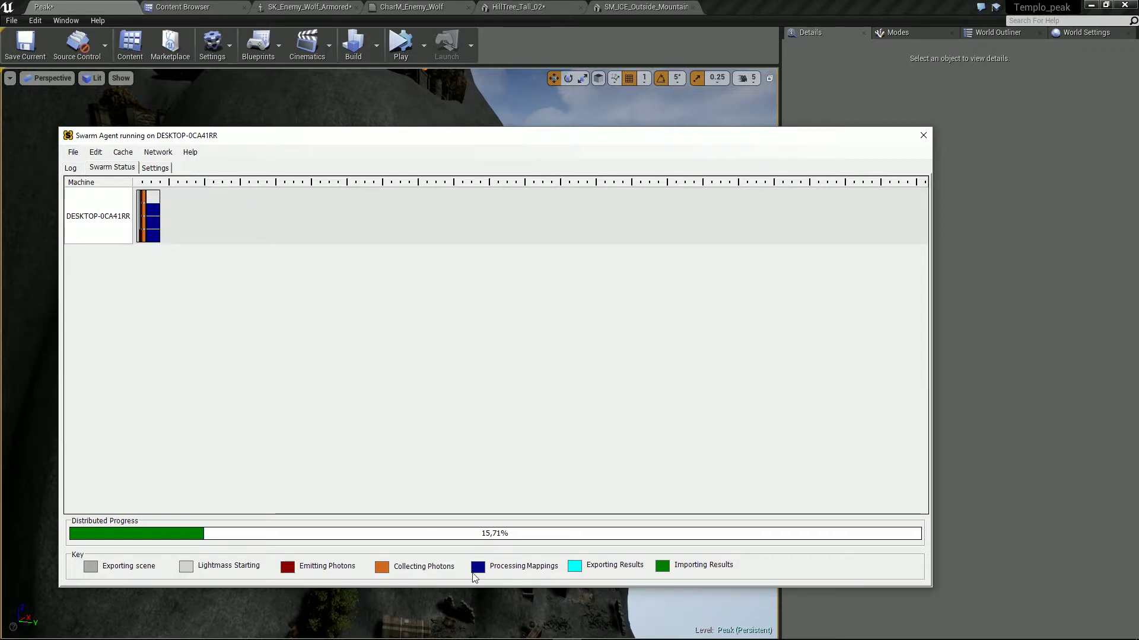
pyautogui.scroll(5, 143, 214)
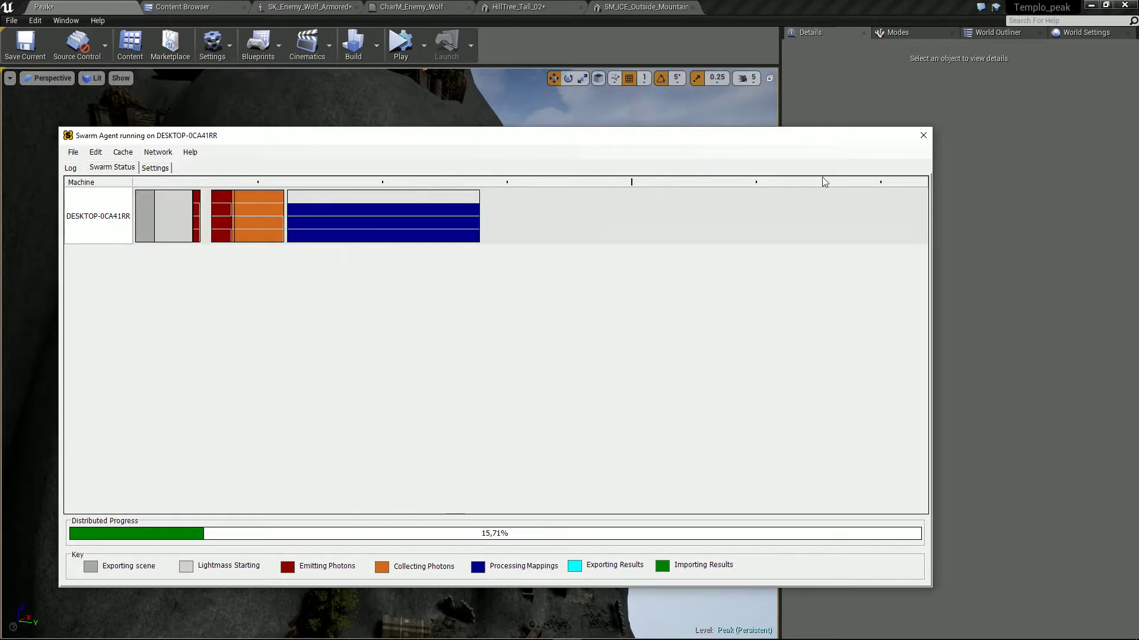
pyautogui.scroll(1, 427, 230)
pyautogui.scroll(-2, 418, 220)
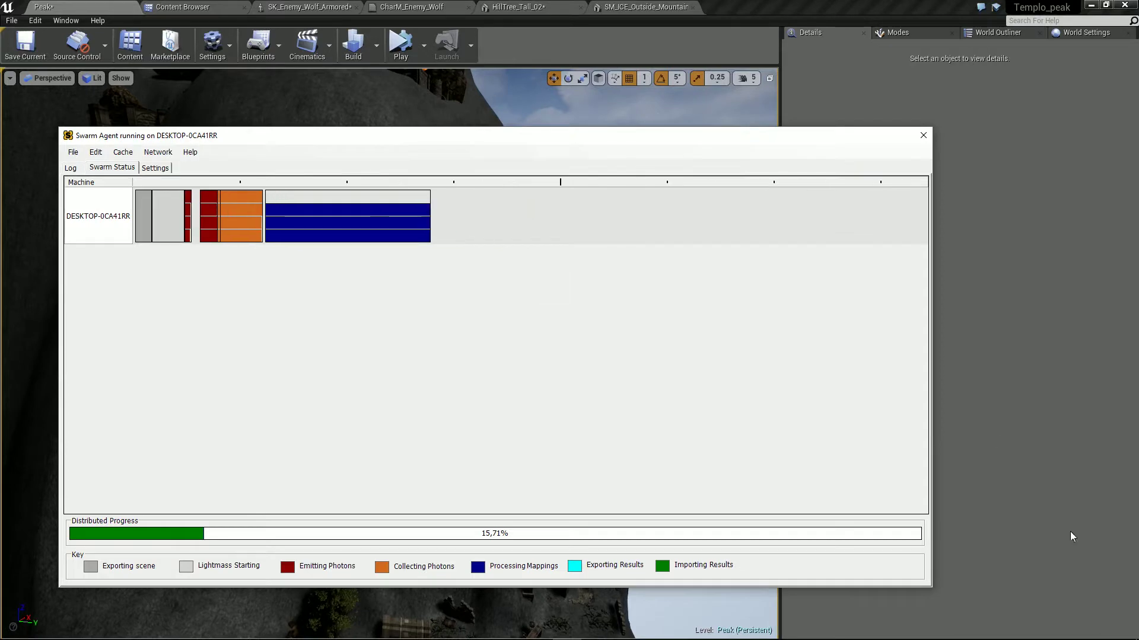
pyautogui.scroll(1, 492, 327)
pyautogui.moveTo(368, 140); pyautogui.dragTo(387, 156)
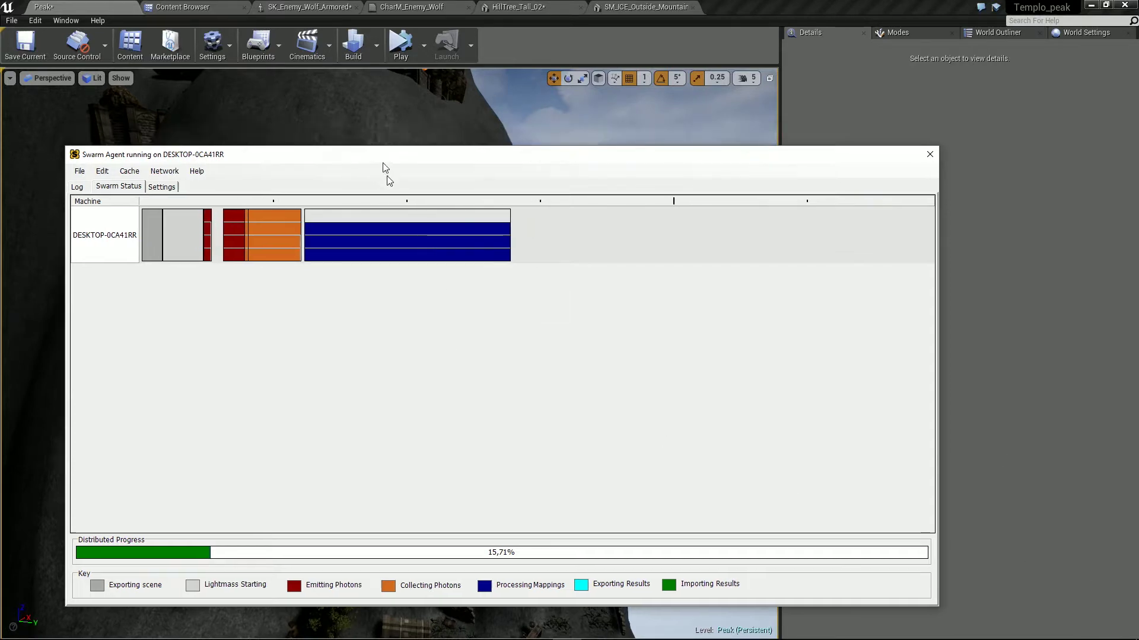
pyautogui.scroll(1, 392, 280)
pyautogui.scroll(1, 389, 275)
pyautogui.scroll(1, 446, 234)
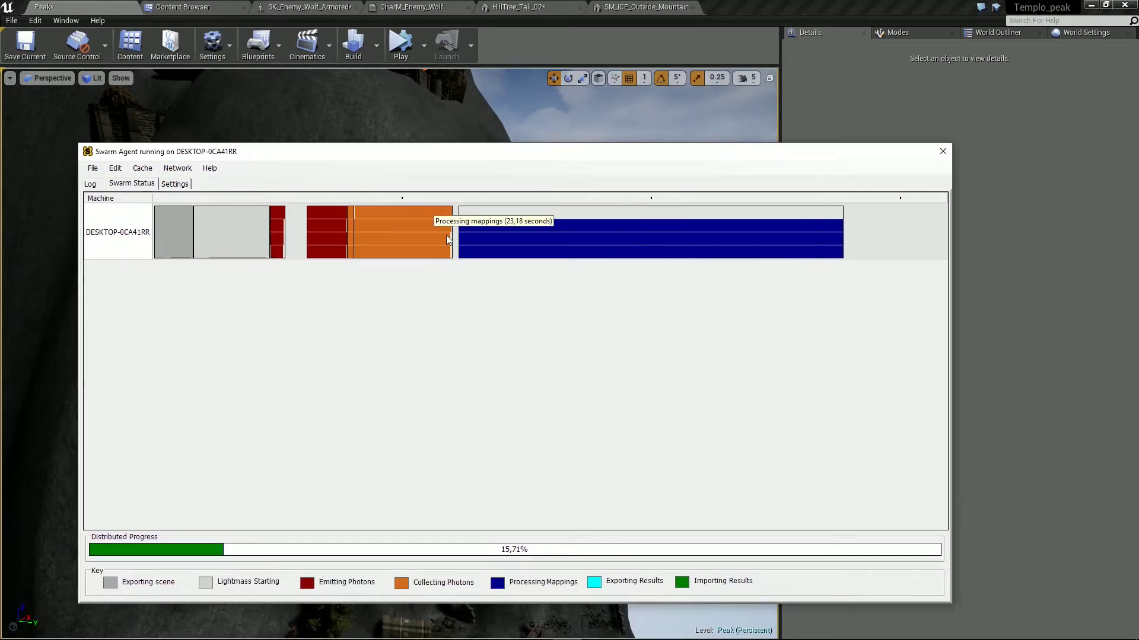
pyautogui.scroll(1, 569, 240)
pyautogui.scroll(1, 600, 213)
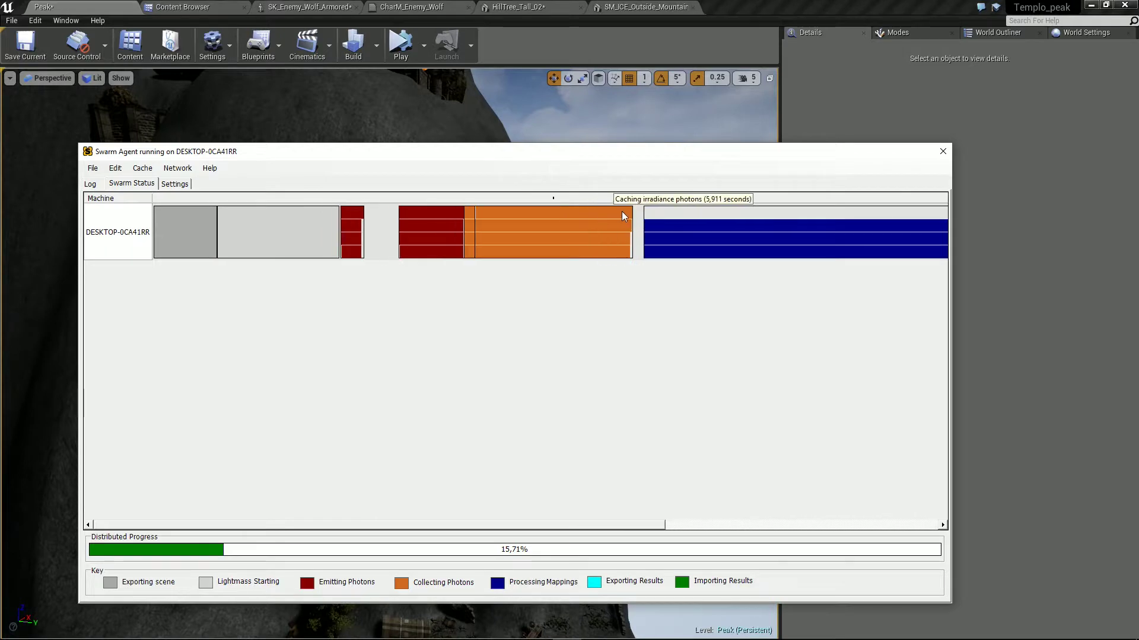
pyautogui.click(943, 152)
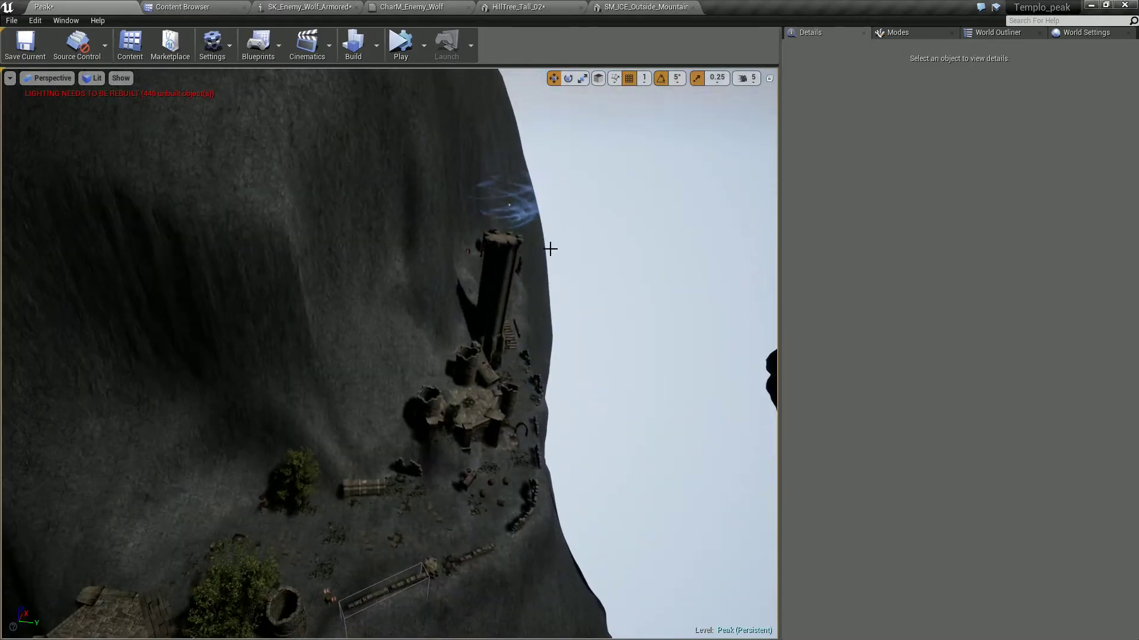
pyautogui.moveTo(548, 244)
pyautogui.mouseDown(button='right')
pyautogui.moveTo(548, 196)
pyautogui.moveTo(522, 196)
pyautogui.mouseUp(button='right')
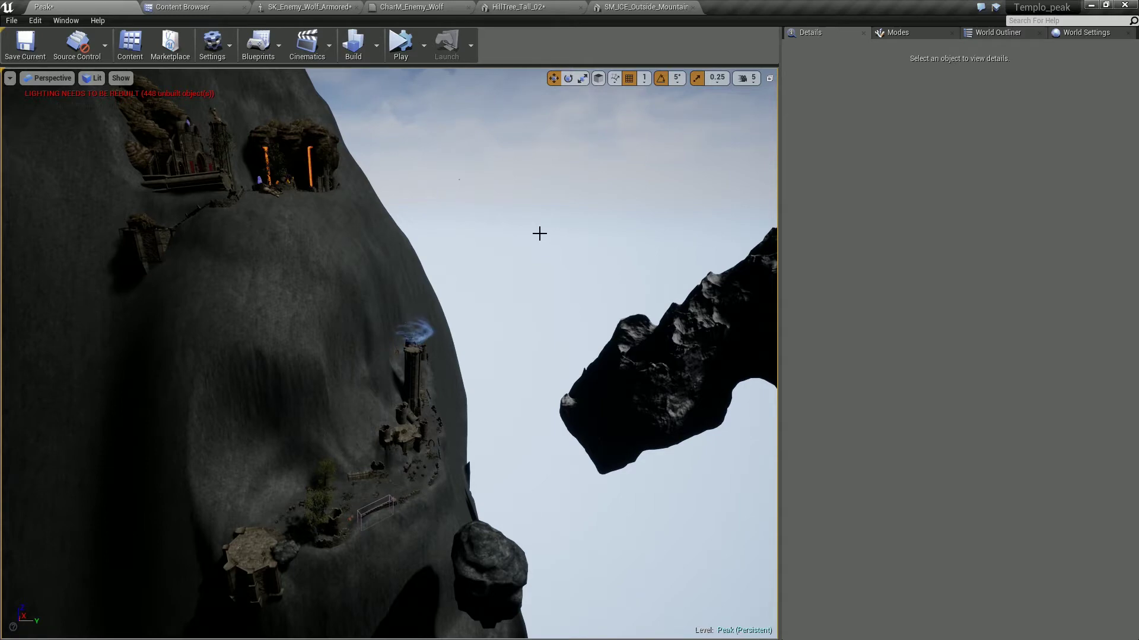
pyautogui.moveTo(522, 196); pyautogui.dragTo(474, 195, button='right')
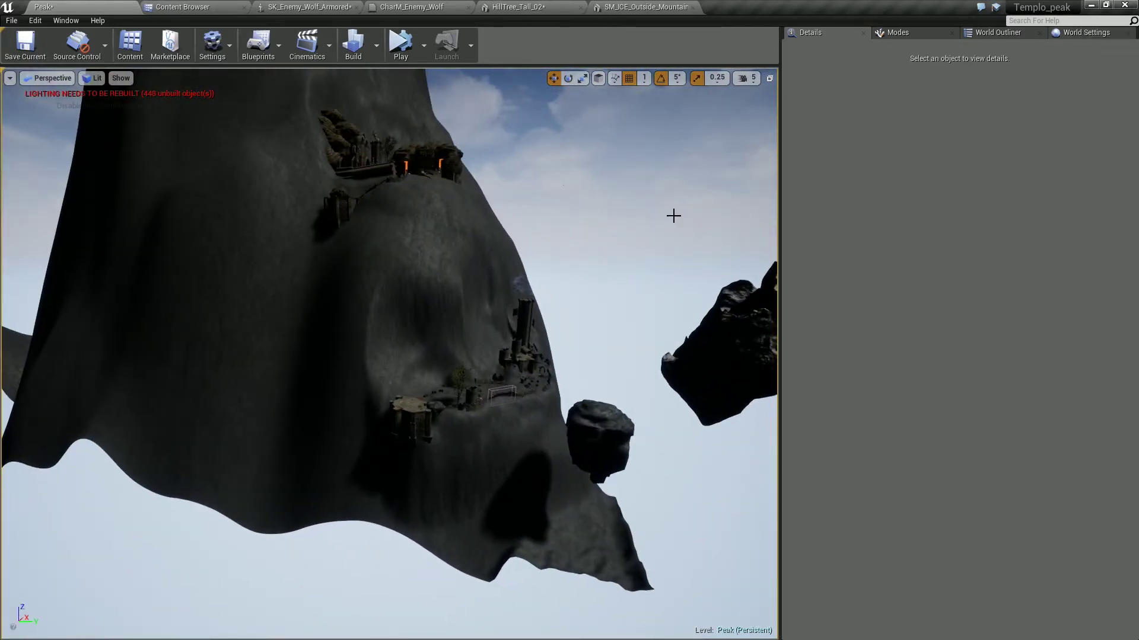
# Search placeable actors for 'lightmass' and drop a Lightmass Importance Volume over the lower castle
pyautogui.click(930, 31)
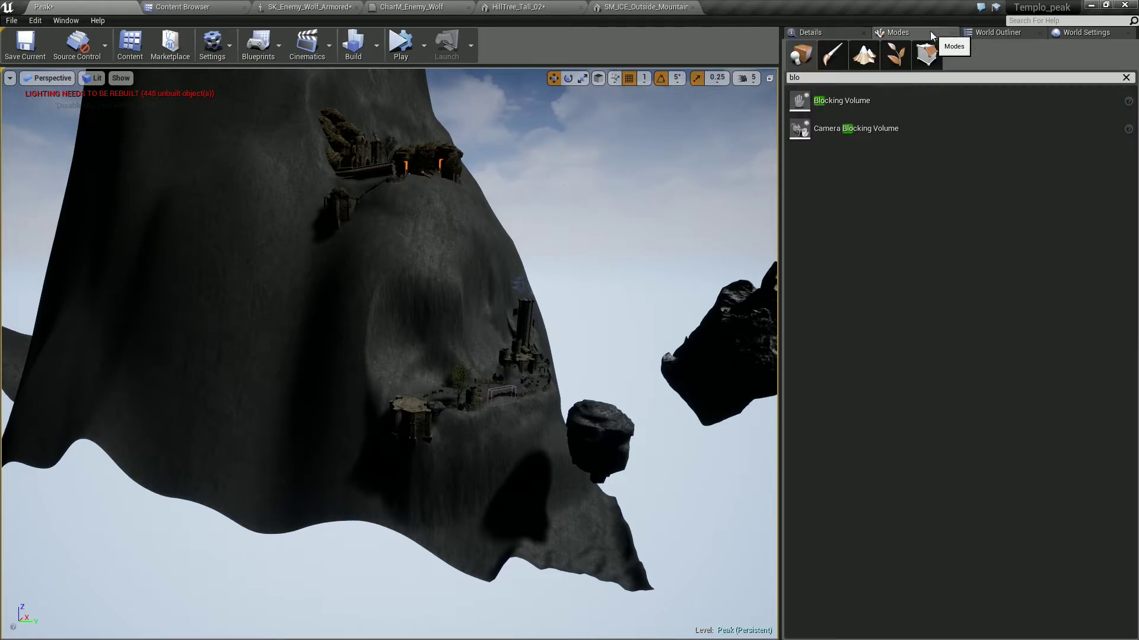
pyautogui.click(1125, 78)
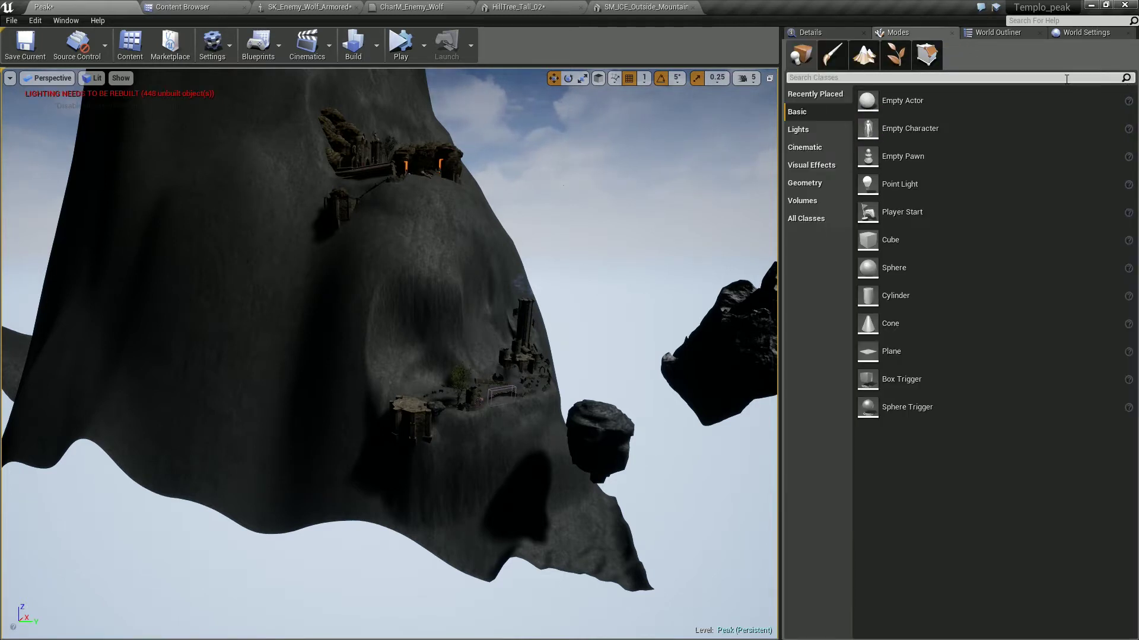
pyautogui.write('lightmass')
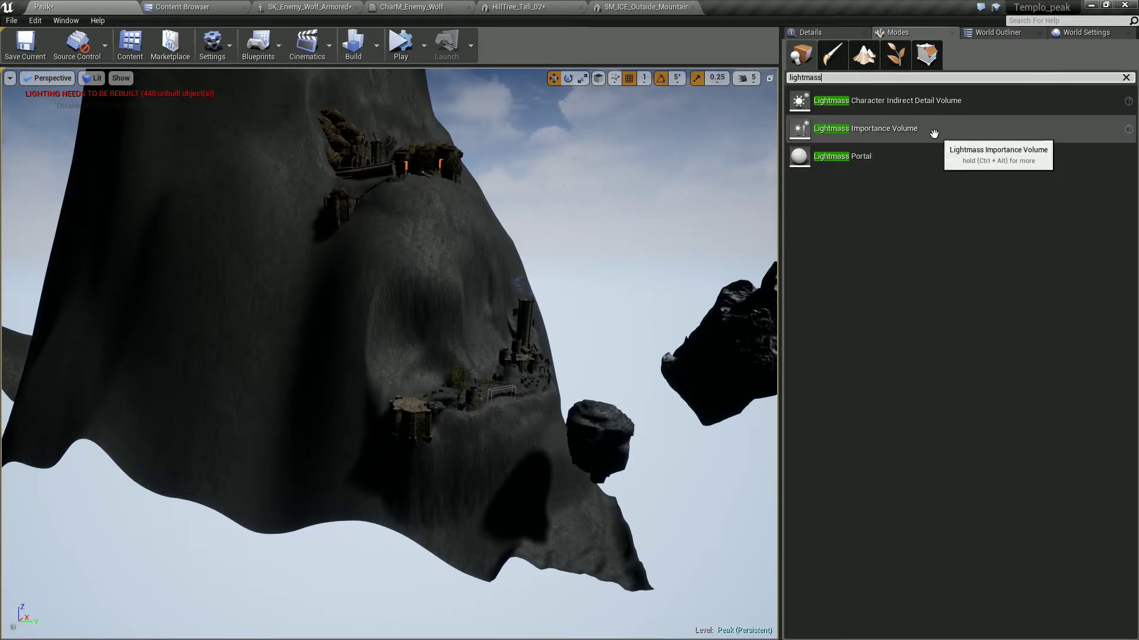
pyautogui.moveTo(934, 133)
pyautogui.mouseDown()
pyautogui.moveTo(450, 387)
pyautogui.moveTo(432, 348)
pyautogui.mouseUp()
pyautogui.click(431, 403)
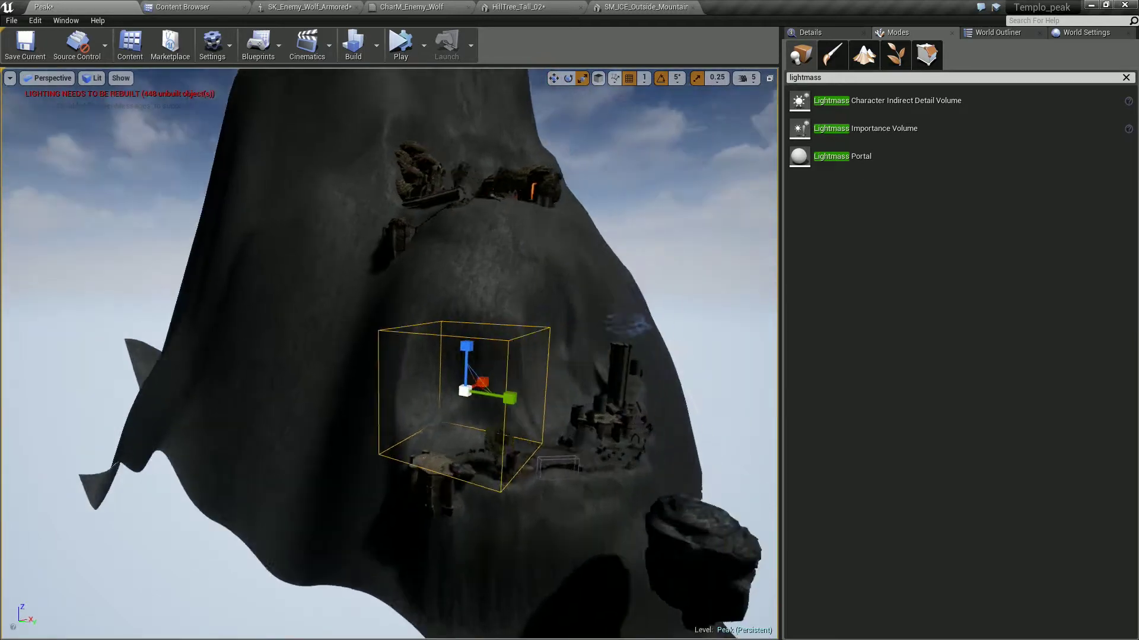
pyautogui.moveTo(436, 344)
pyautogui.mouseDown(button='right')
pyautogui.moveTo(534, 332)
pyautogui.moveTo(413, 368)
pyautogui.mouseUp(button='right')
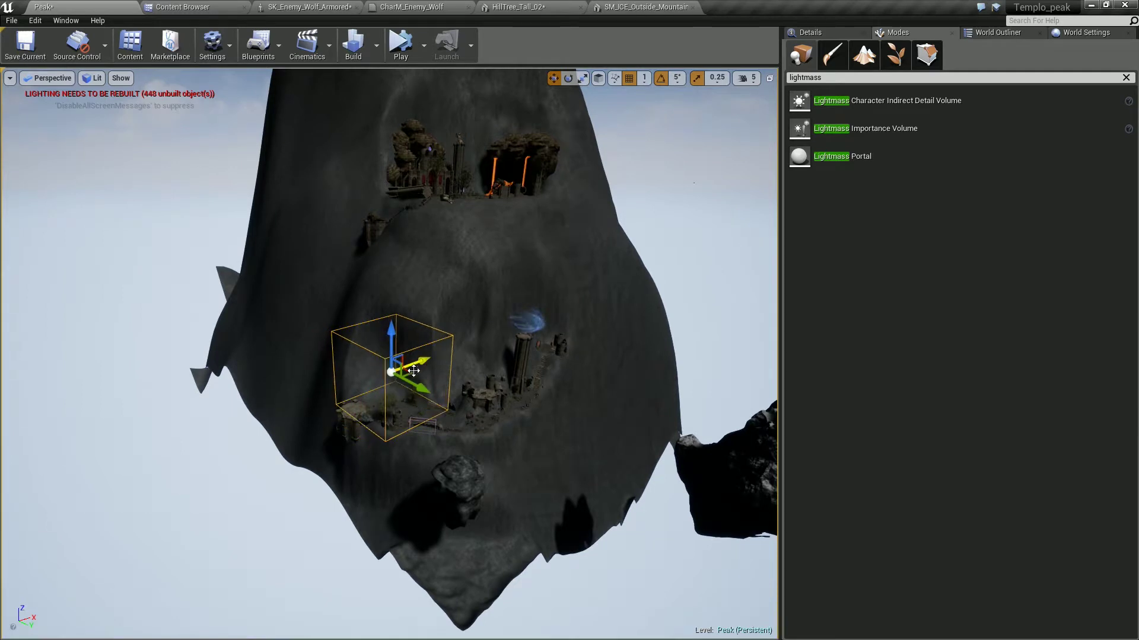
# Rotate the volume, widen it across the castle ledge, and slide it along the ledge
pyautogui.press('e')
pyautogui.moveTo(414, 403); pyautogui.dragTo(356, 397)
pyautogui.press('r')
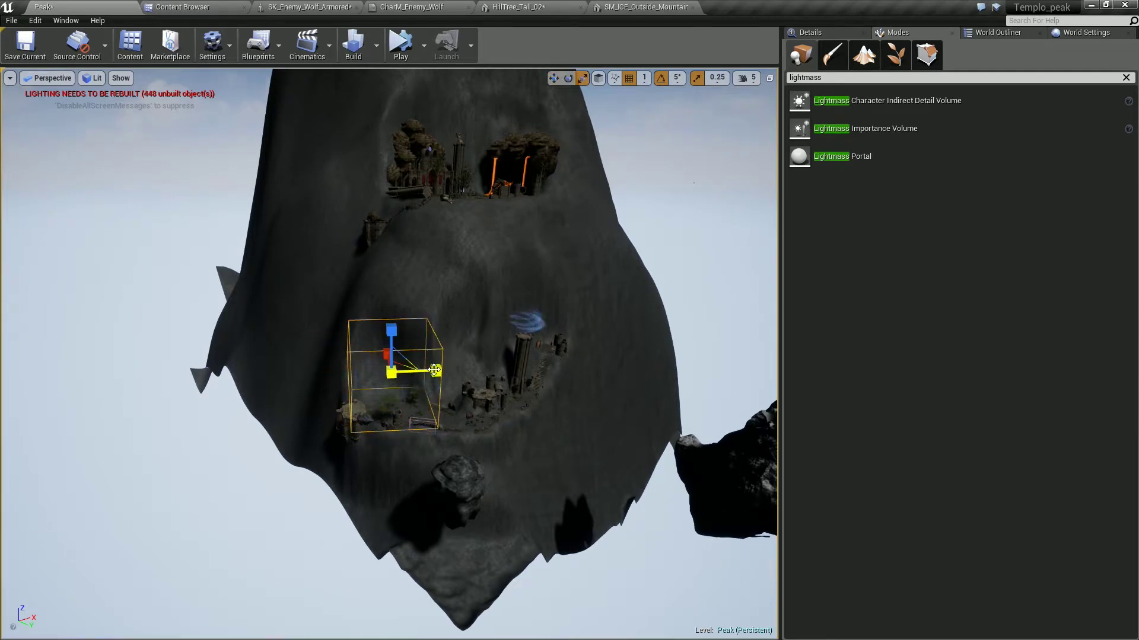
pyautogui.moveTo(436, 372); pyautogui.dragTo(522, 371)
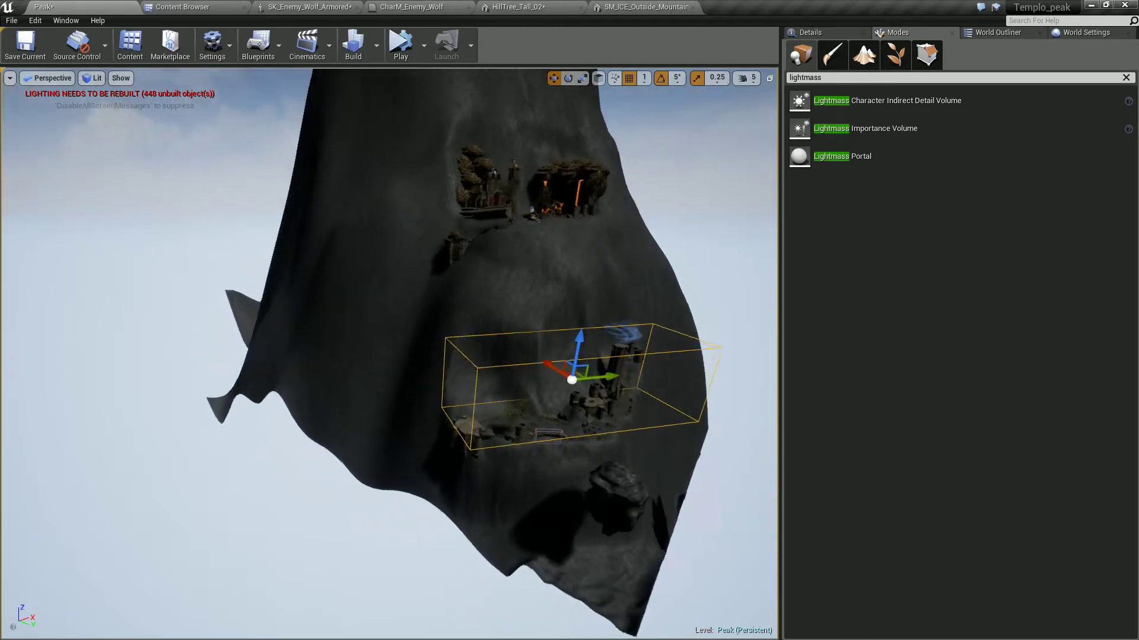
pyautogui.moveTo(522, 372)
pyautogui.mouseDown(button='right')
pyautogui.moveTo(451, 415)
pyautogui.moveTo(415, 356)
pyautogui.mouseUp(button='right')
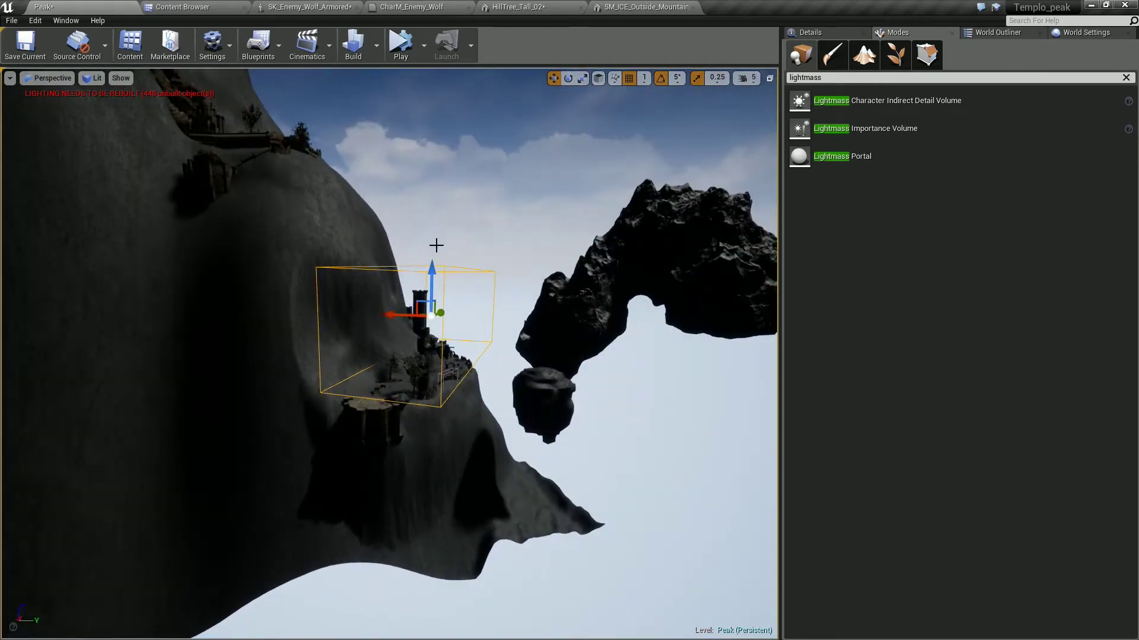
pyautogui.moveTo(518, 304)
pyautogui.mouseDown(button='right')
pyautogui.moveTo(451, 332)
pyautogui.moveTo(421, 372)
pyautogui.mouseUp(button='right')
# Rotate the volume -15° to follow the ledge and stretch it further over it
pyautogui.press('r')
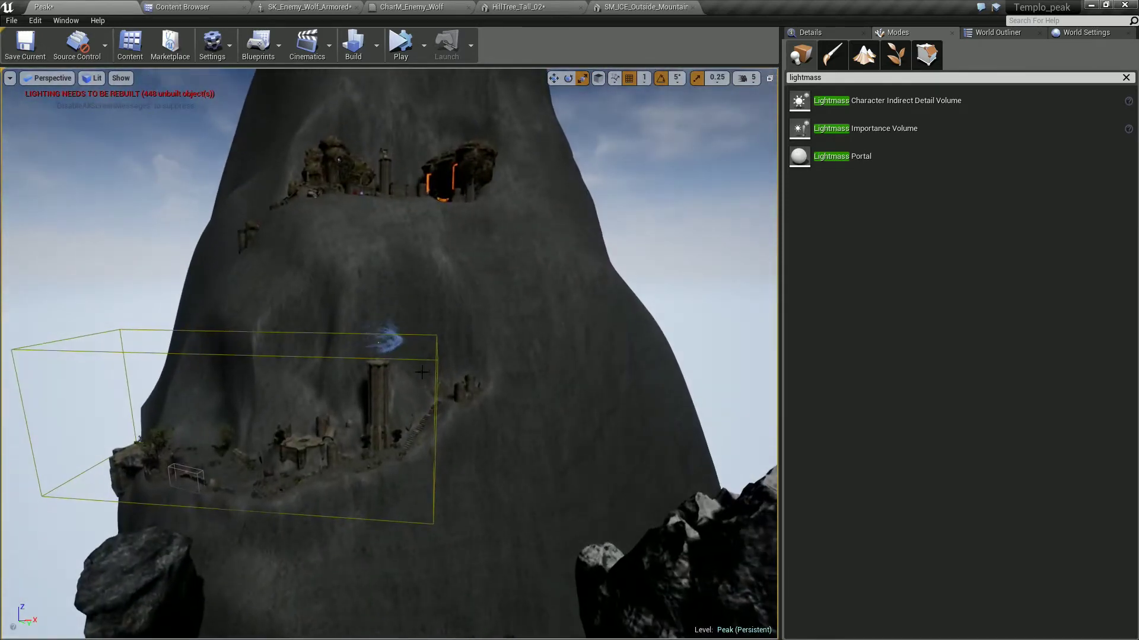
pyautogui.click(413, 361)
pyautogui.press('e')
pyautogui.moveTo(249, 435)
pyautogui.mouseDown()
pyautogui.moveTo(285, 439)
pyautogui.moveTo(292, 416)
pyautogui.mouseUp()
pyautogui.press('r')
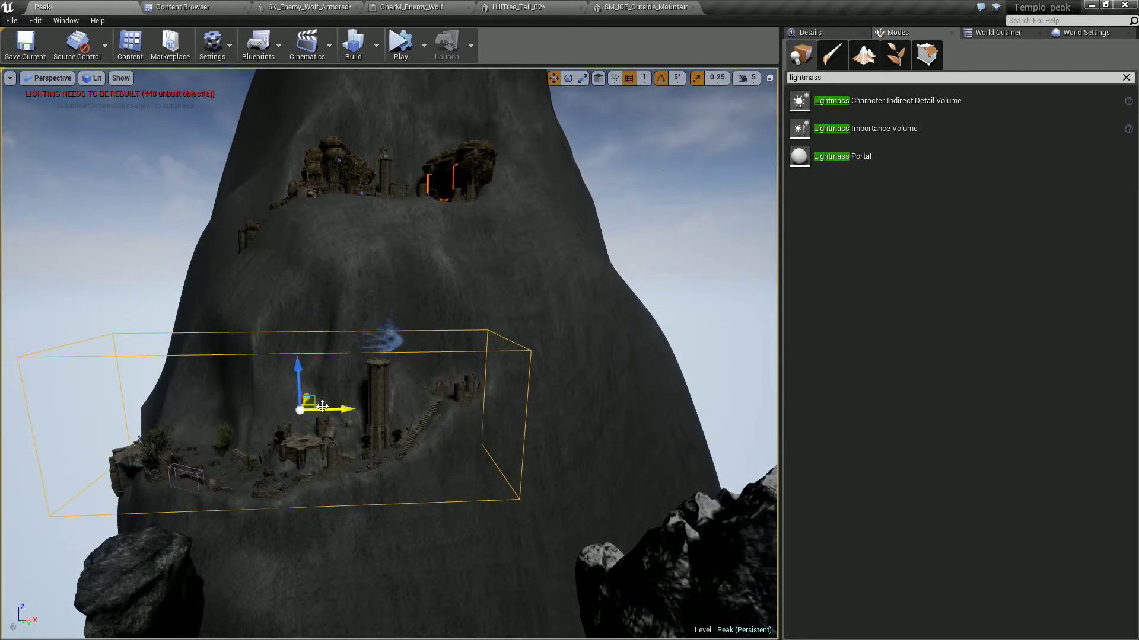
pyautogui.keyDown('alt'); pyautogui.moveTo(322, 406); pyautogui.dragTo(512, 435); pyautogui.keyUp('alt')
pyautogui.moveTo(440, 403); pyautogui.dragTo(388, 405)
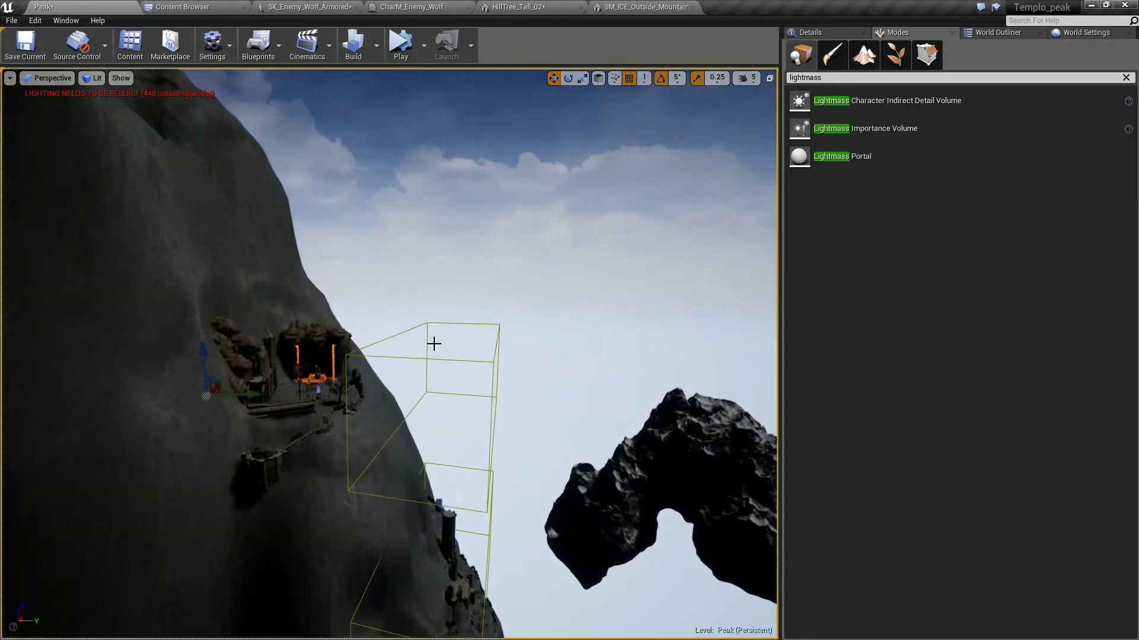
# Select and frame the upper temple volume, rotate it -10°, and orbit to check its fit
pyautogui.click(433, 356)
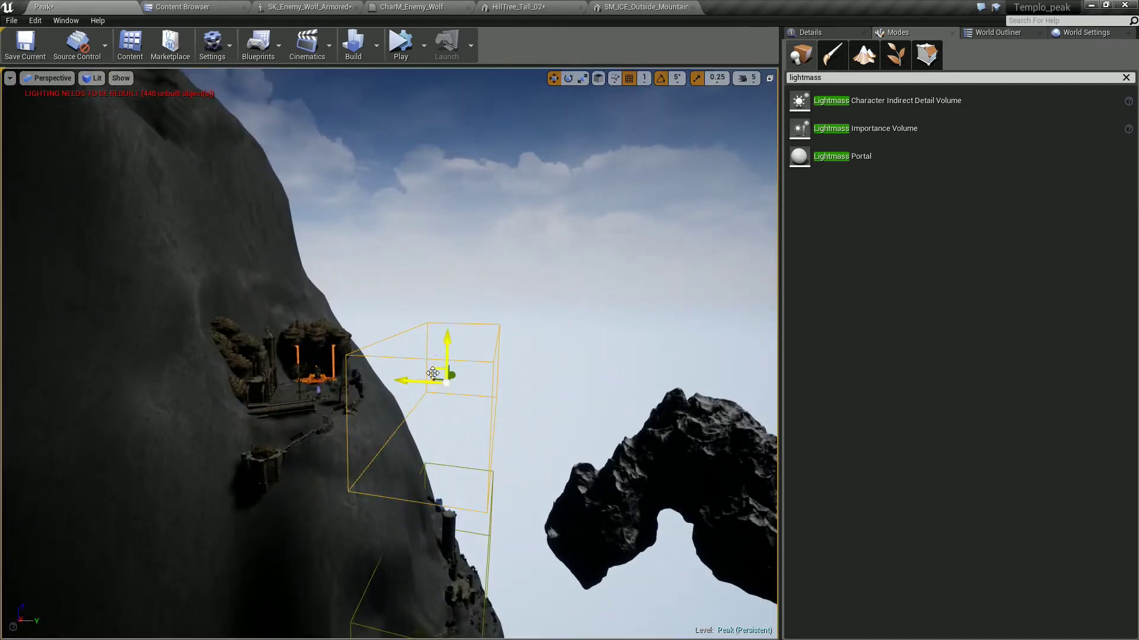
pyautogui.press('f')
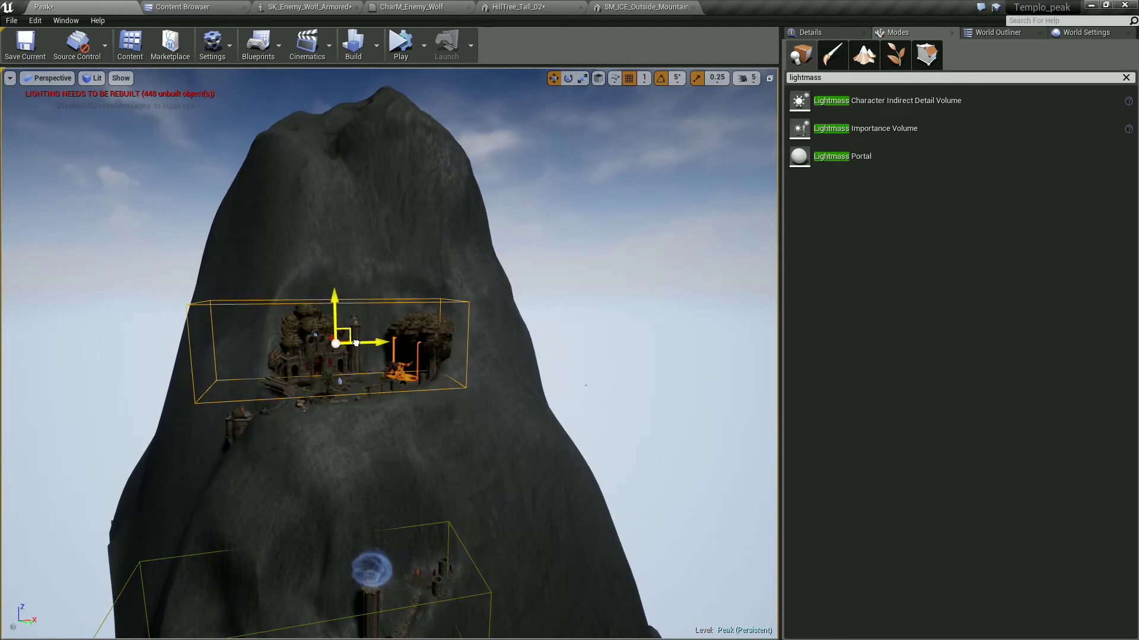
pyautogui.moveTo(297, 352); pyautogui.dragTo(279, 352)
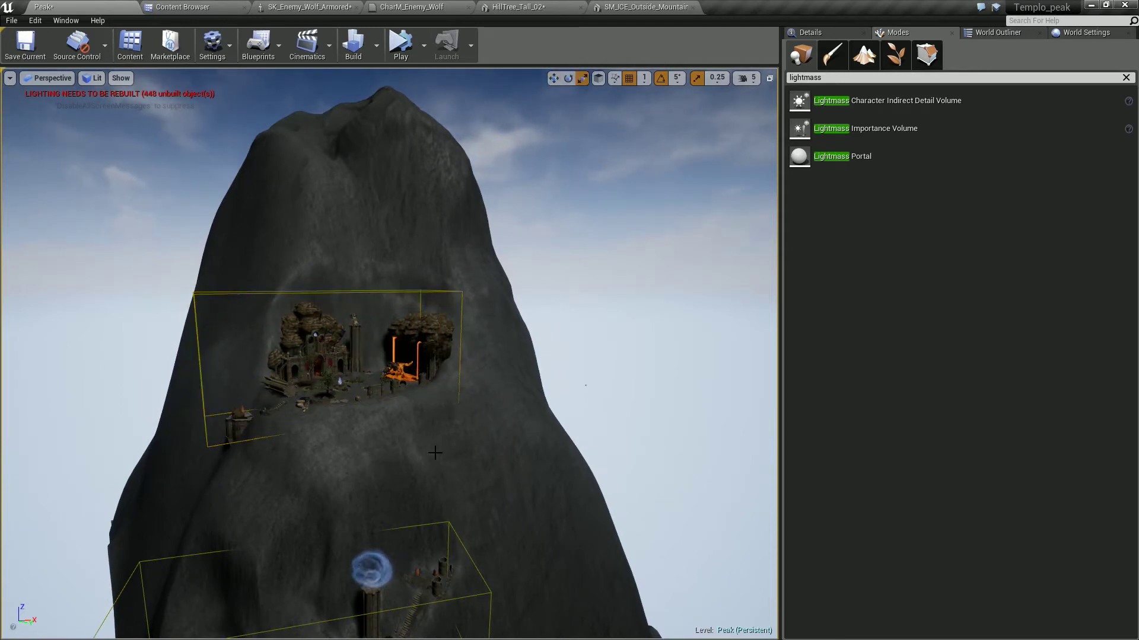
pyautogui.moveTo(435, 452)
pyautogui.keyDown('alt'); pyautogui.mouseDown()
pyautogui.moveTo(569, 429)
pyautogui.moveTo(640, 387)
pyautogui.mouseUp(); pyautogui.keyUp('alt')
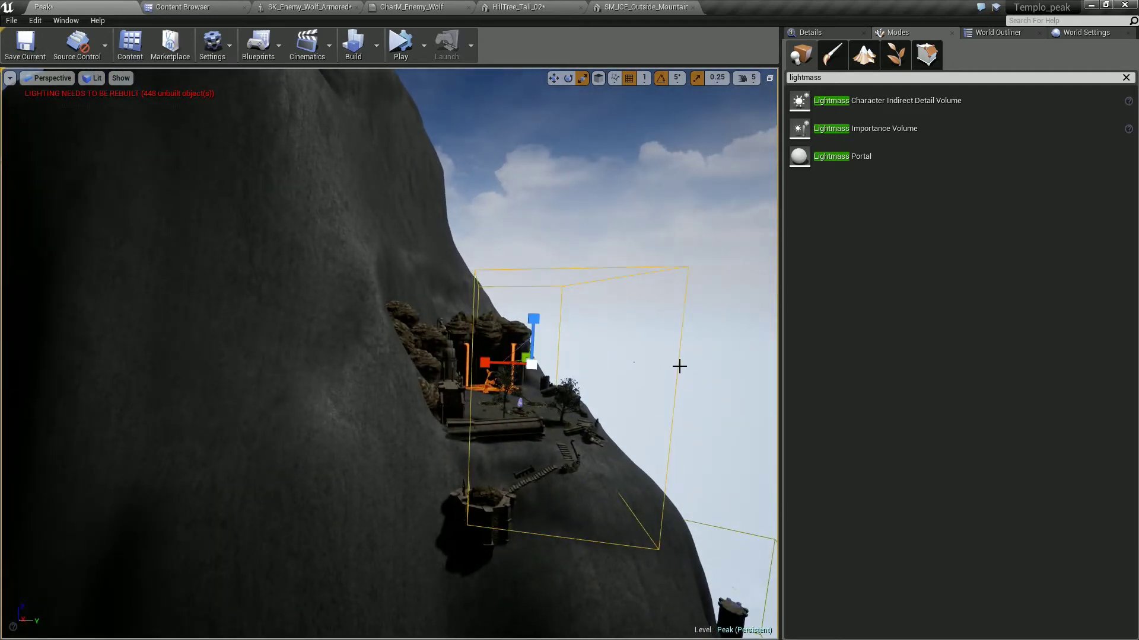
pyautogui.press('f')
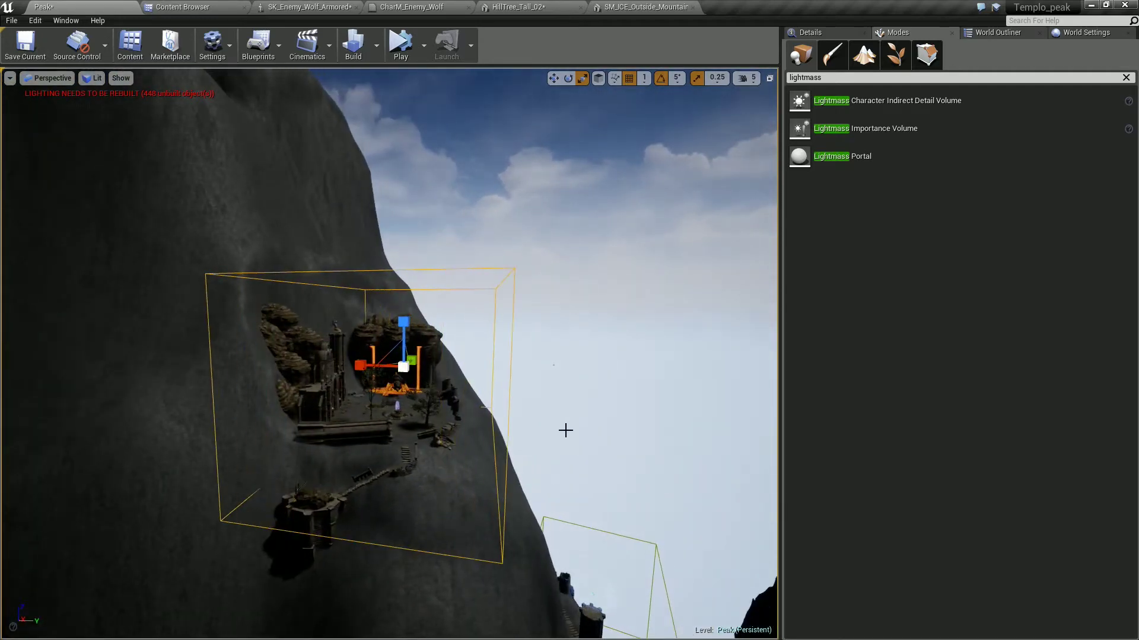
pyautogui.keyDown('alt'); pyautogui.moveTo(422, 310); pyautogui.dragTo(422, 310); pyautogui.keyUp('alt')
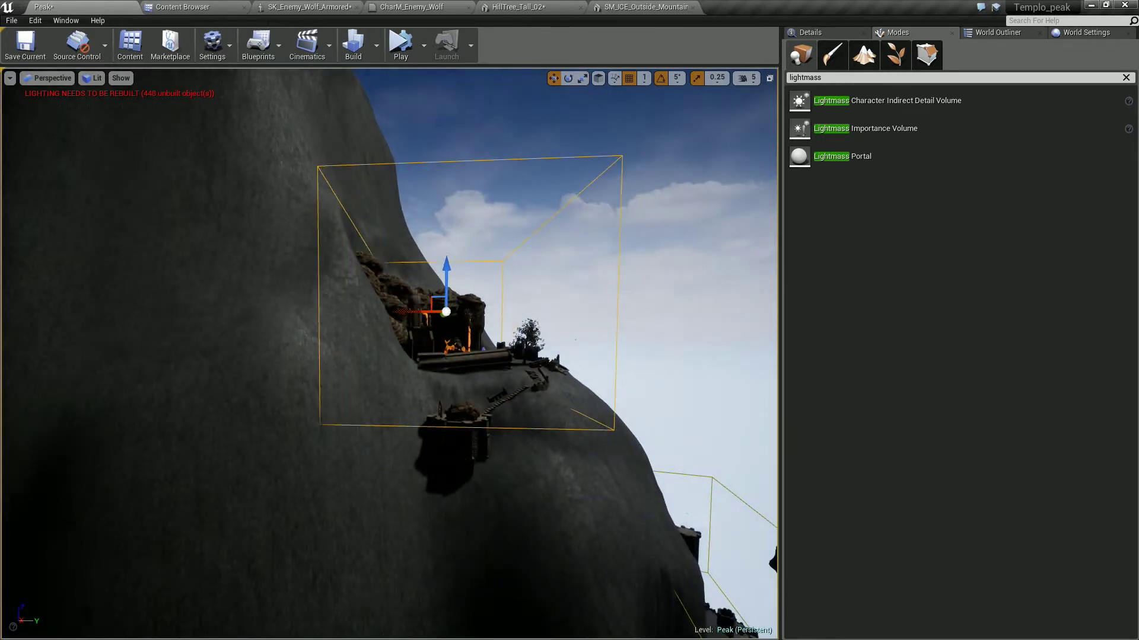
pyautogui.keyDown('alt'); pyautogui.moveTo(422, 310); pyautogui.dragTo(466, 230); pyautogui.keyUp('alt')
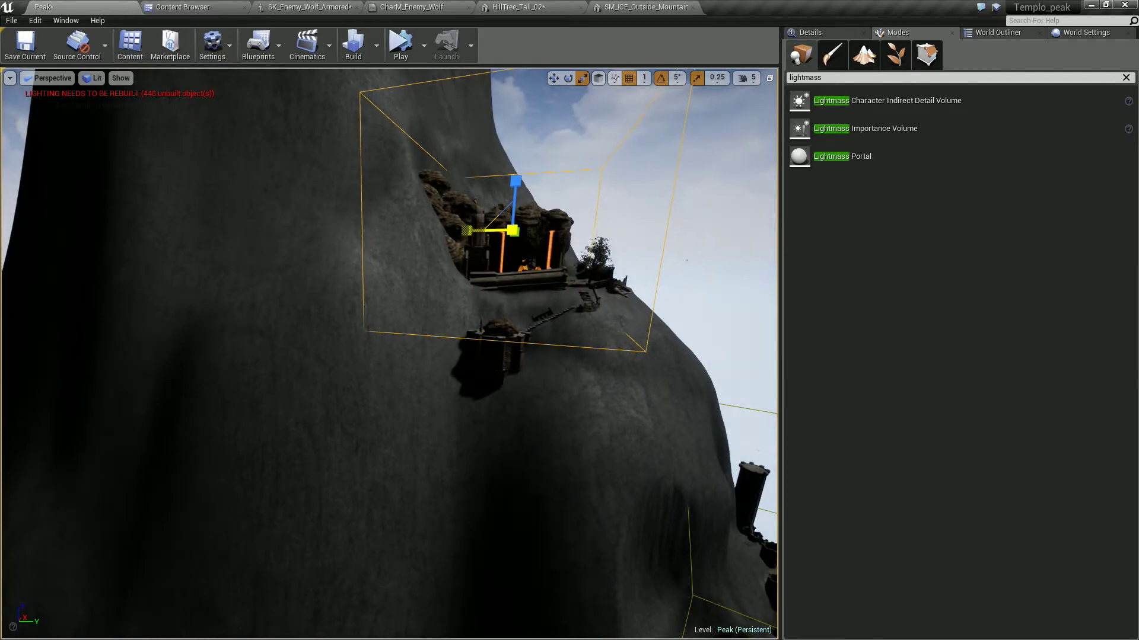
# Shift the upper volume right over the glowing doorways and check both volumes
pyautogui.press('Escape')
pyautogui.moveTo(466, 230)
pyautogui.keyDown('alt'); pyautogui.mouseDown()
pyautogui.moveTo(533, 238)
pyautogui.moveTo(586, 215)
pyautogui.mouseUp(); pyautogui.keyUp('alt')
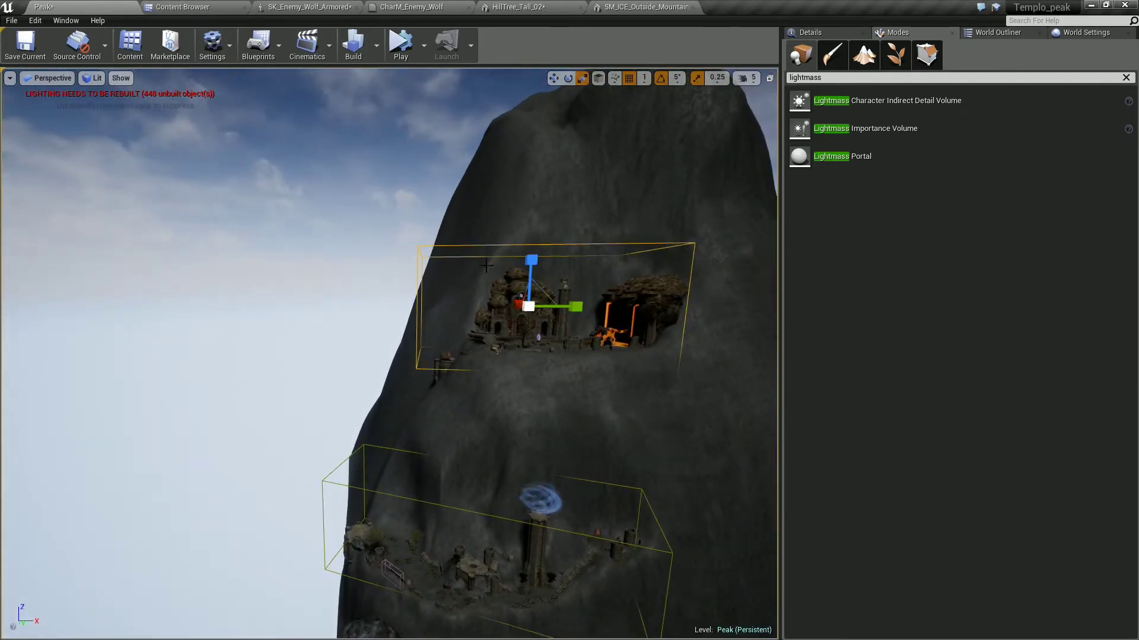
pyautogui.moveTo(570, 308); pyautogui.dragTo(597, 308)
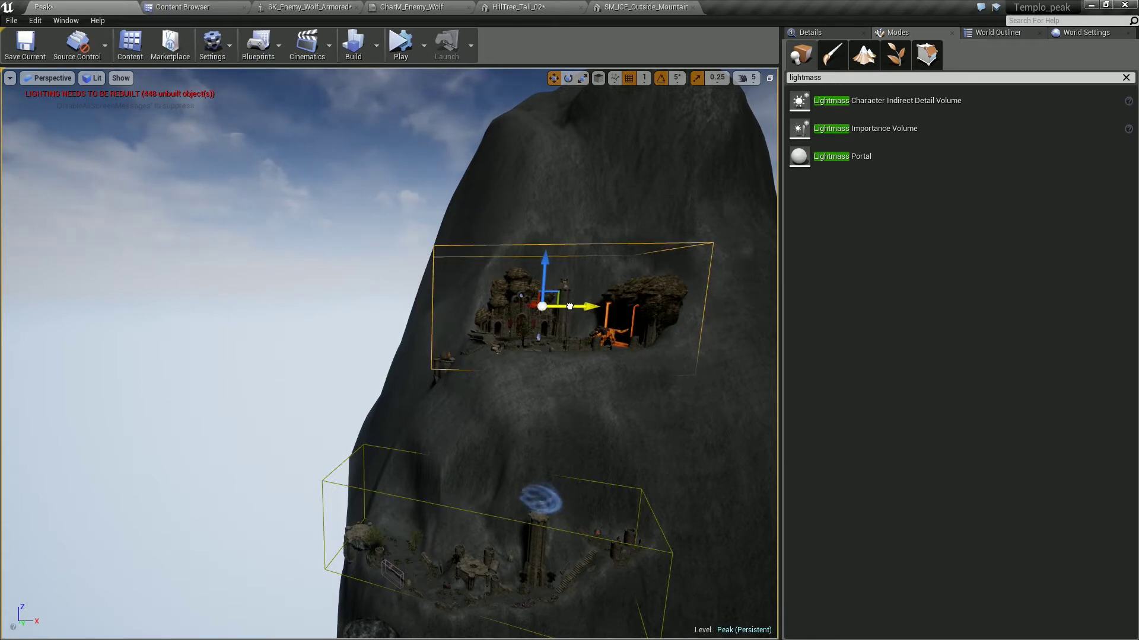
pyautogui.moveTo(597, 309); pyautogui.dragTo(572, 304, button='right')
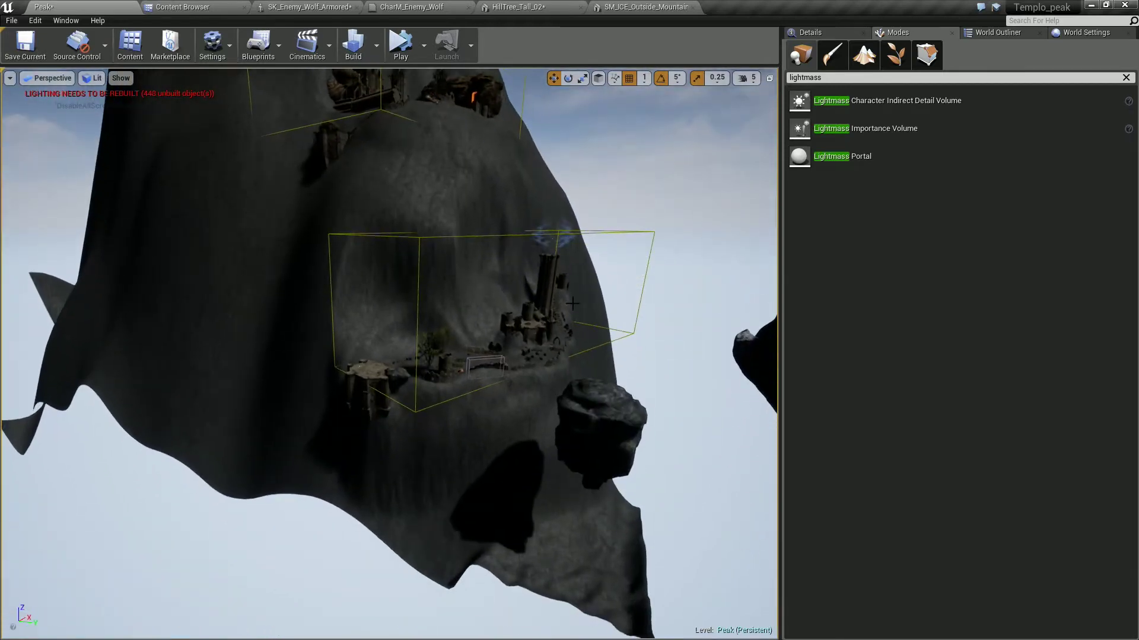
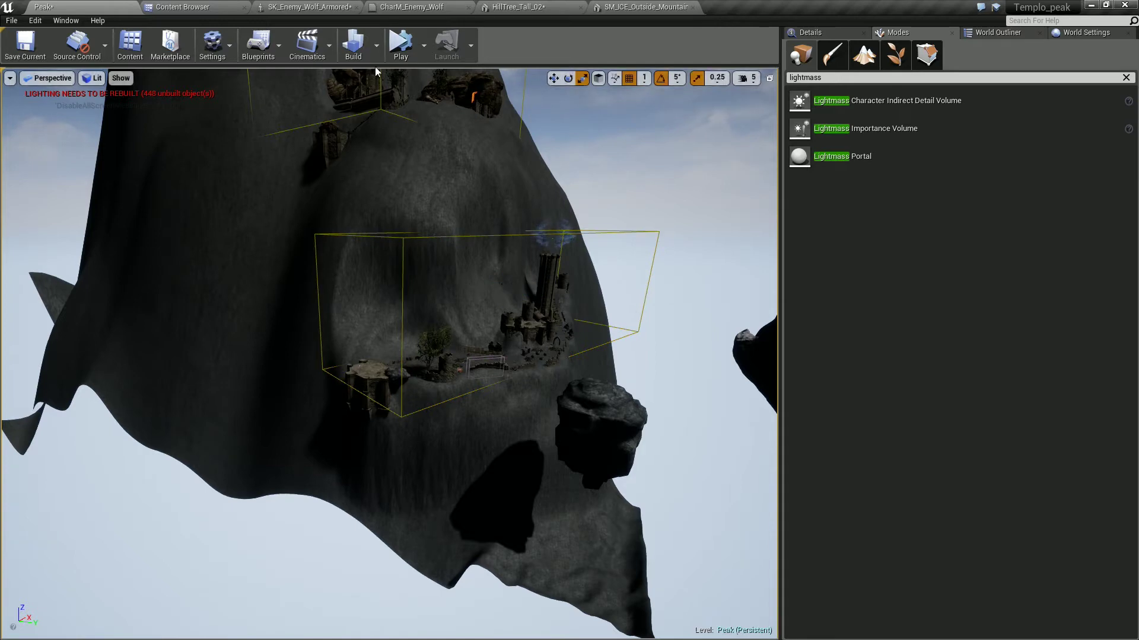
# Run Build All to rebuild the Peak level's geometry and lighting, then orbit the peak
pyautogui.click(376, 45)
pyautogui.click(397, 80)
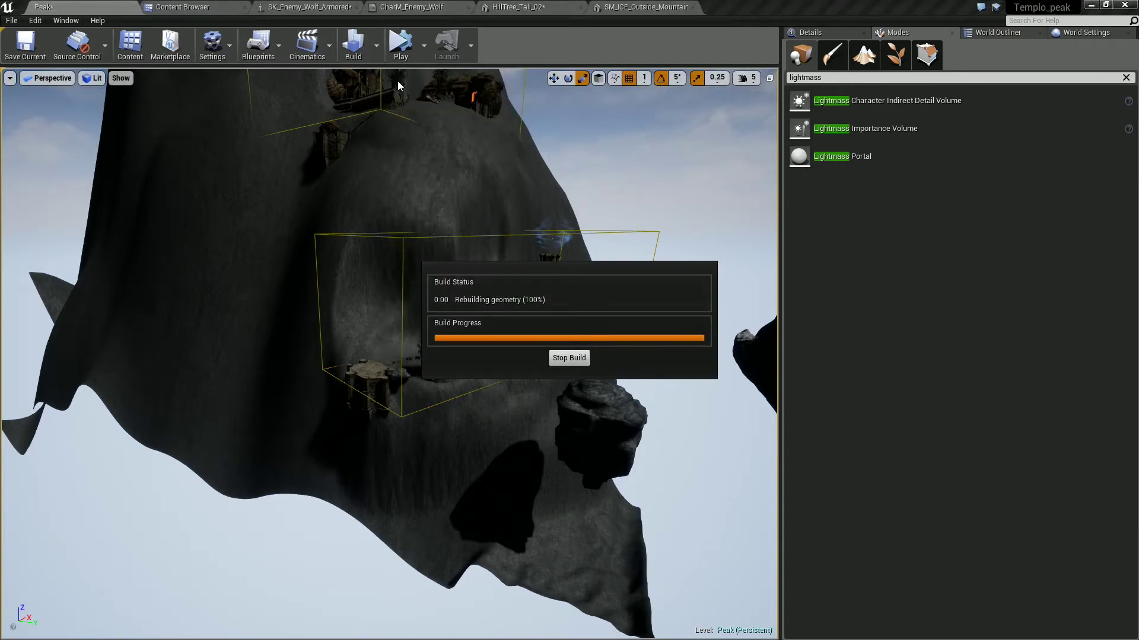
pyautogui.moveTo(398, 81); pyautogui.dragTo(397, 80, button='right')
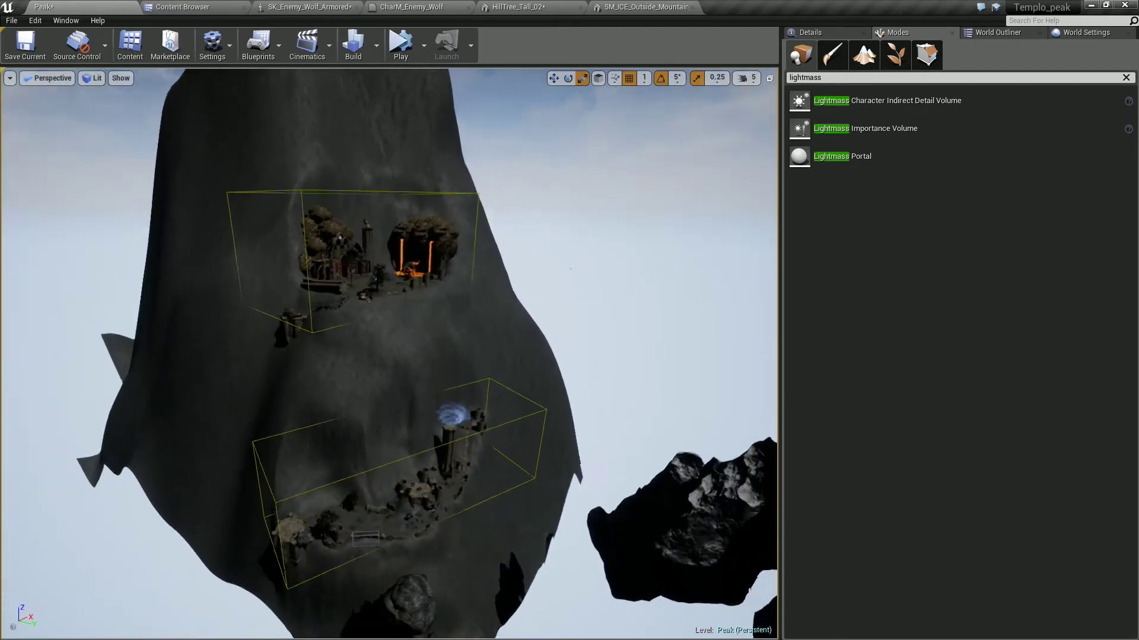
pyautogui.click(35, 21)
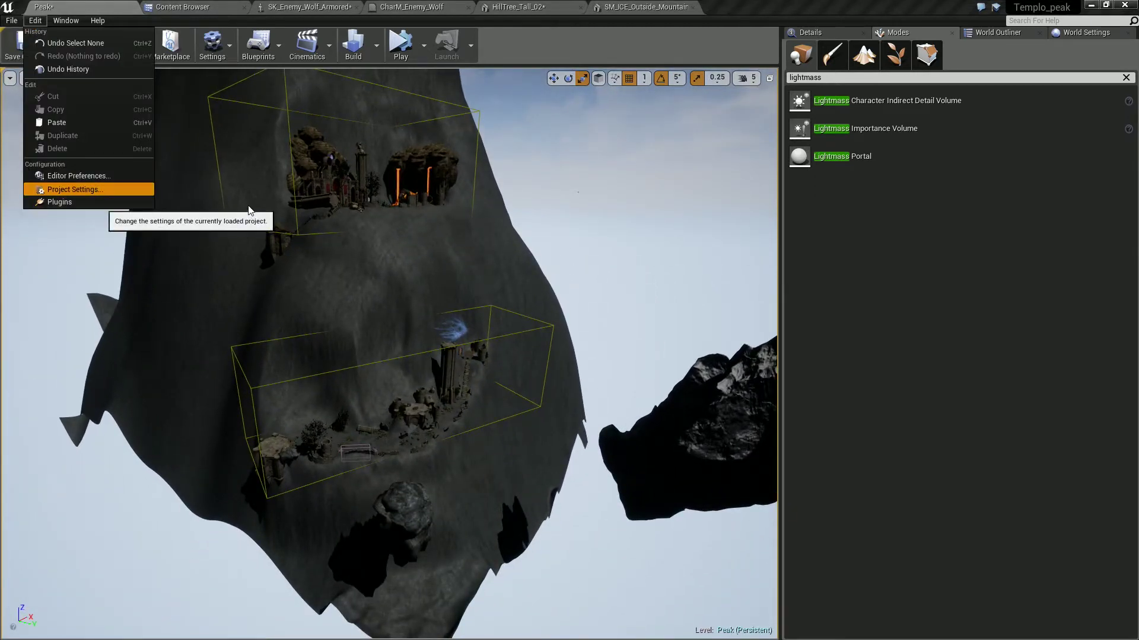
# Turn off Auto Exposure in Project Settings using an 'auto ex' search
pyautogui.click(74, 189)
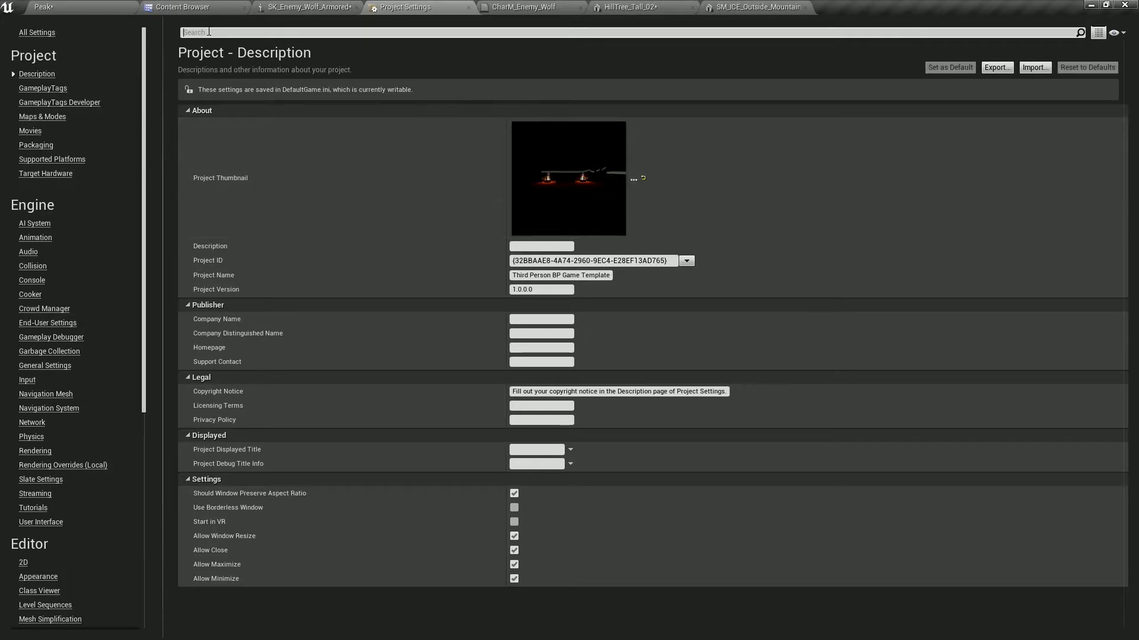
pyautogui.write('auto ')
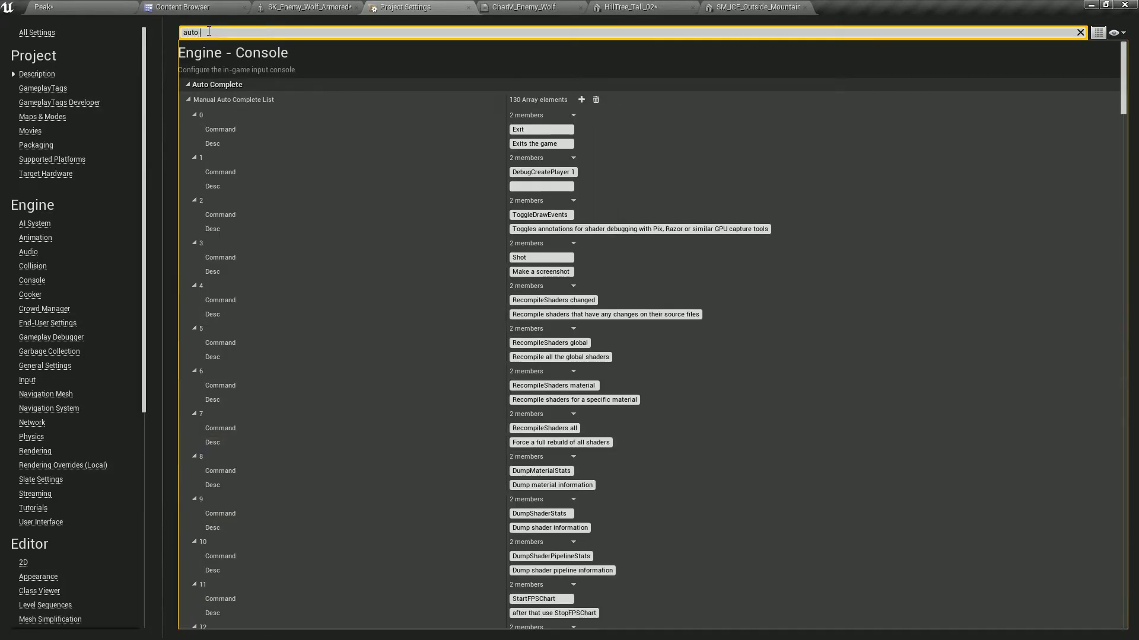
pyautogui.write('ex')
pyautogui.click(516, 98)
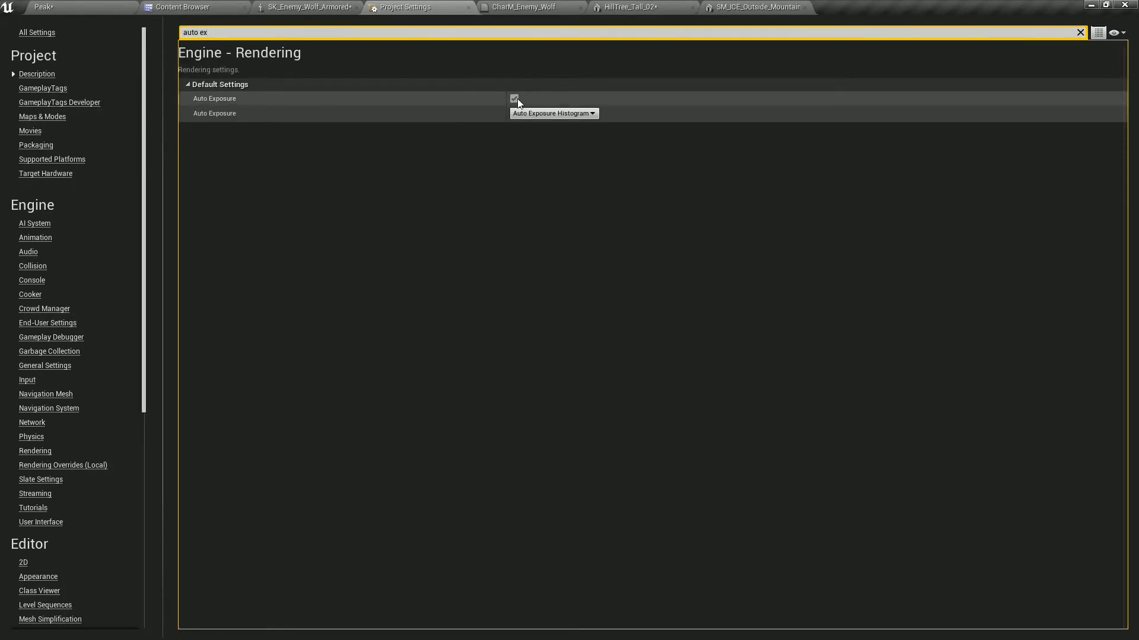
pyautogui.middleClick(390, 7)
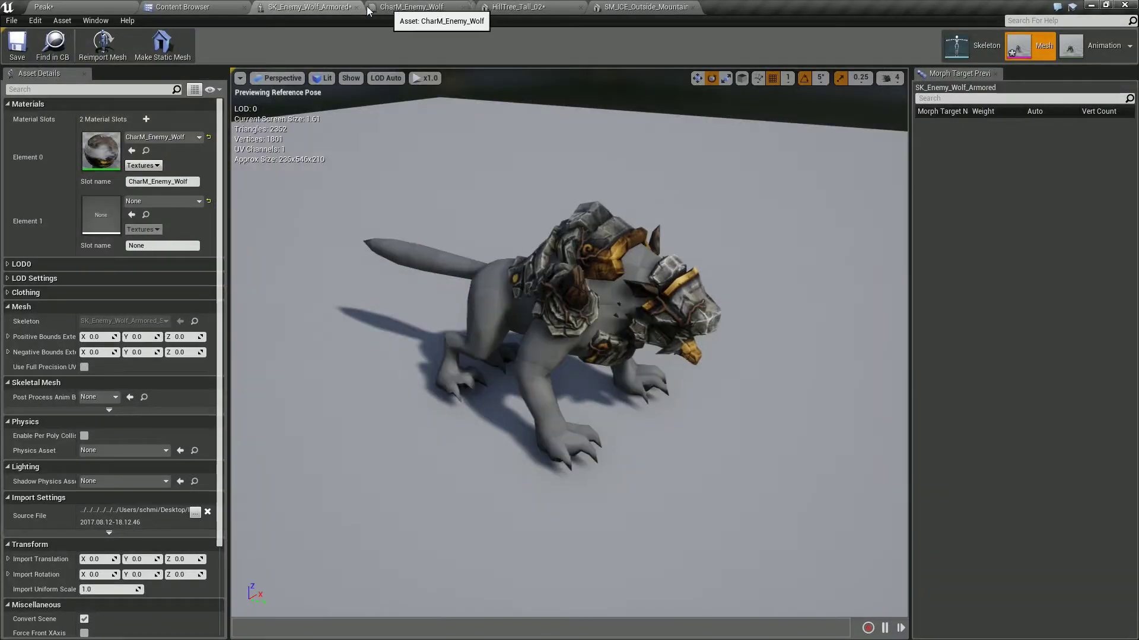
# Close the armored wolf mesh and material editors, applying the material changes, and return to Peak
pyautogui.middleClick(327, 7)
pyautogui.middleClick(305, 9)
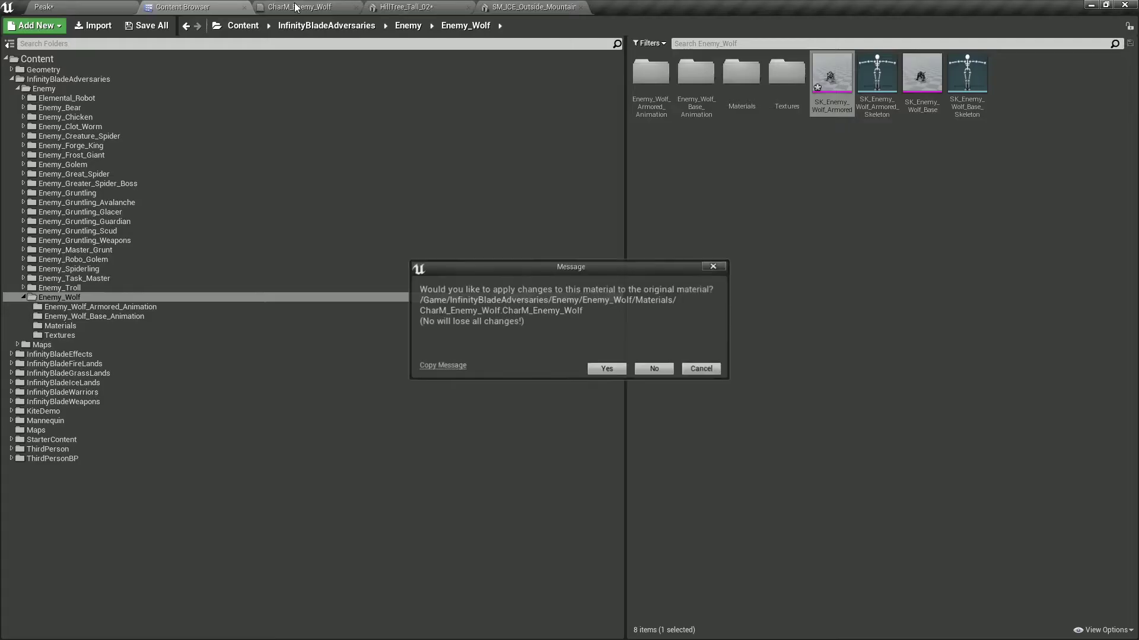
pyautogui.click(614, 374)
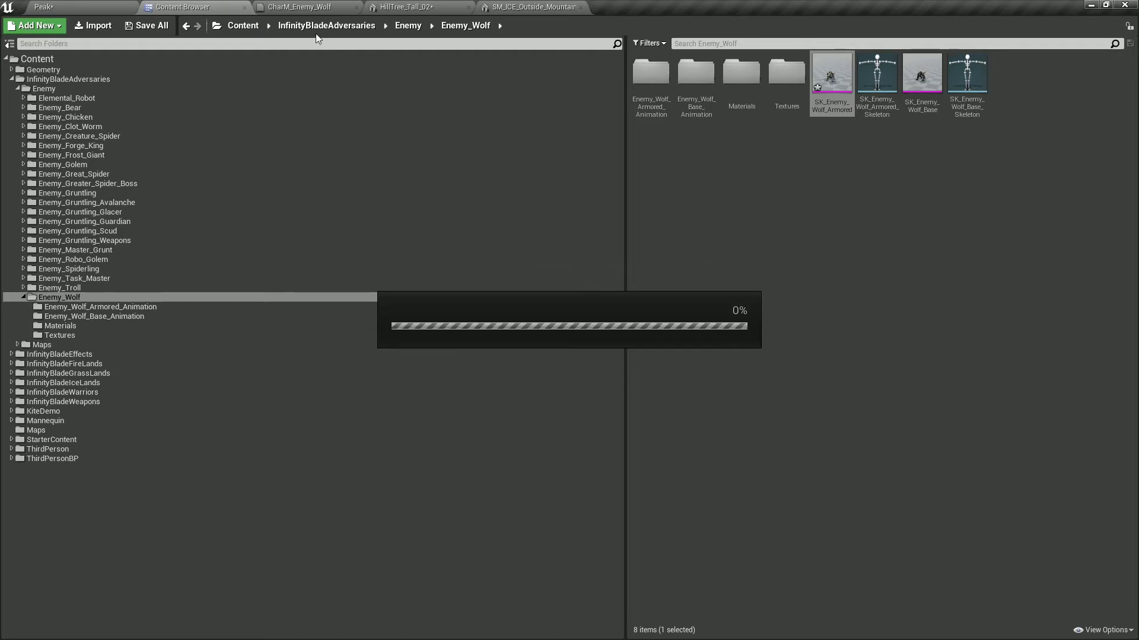
pyautogui.click(86, 9)
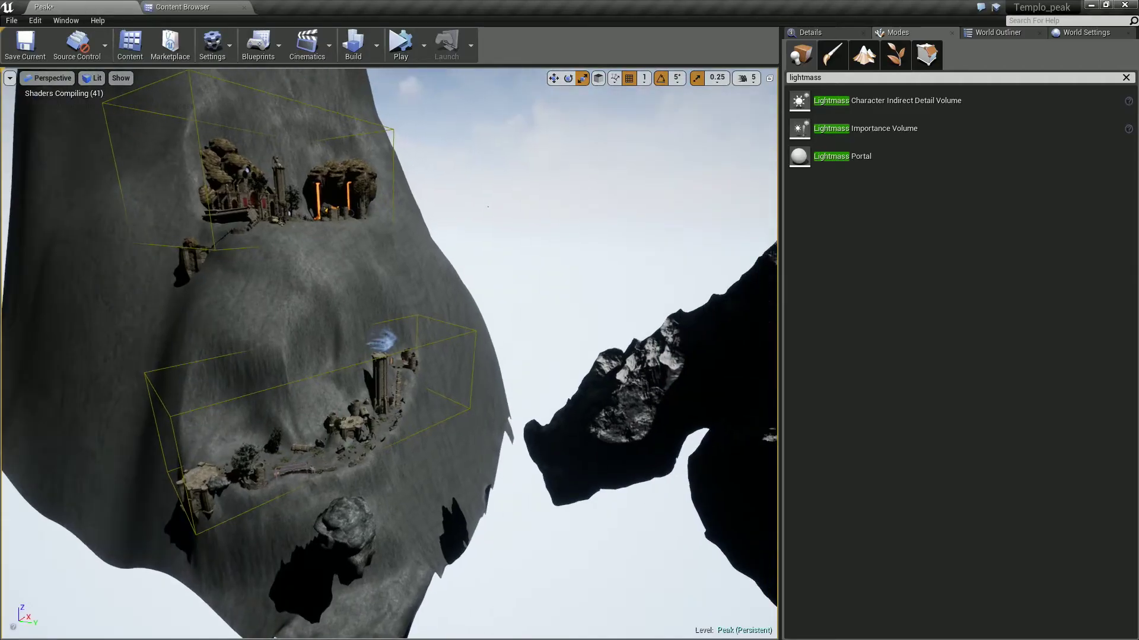
# Clear the lightmass class filter and fly the camera closer to the cliff structures
pyautogui.moveTo(546, 210); pyautogui.dragTo(546, 213, button='right')
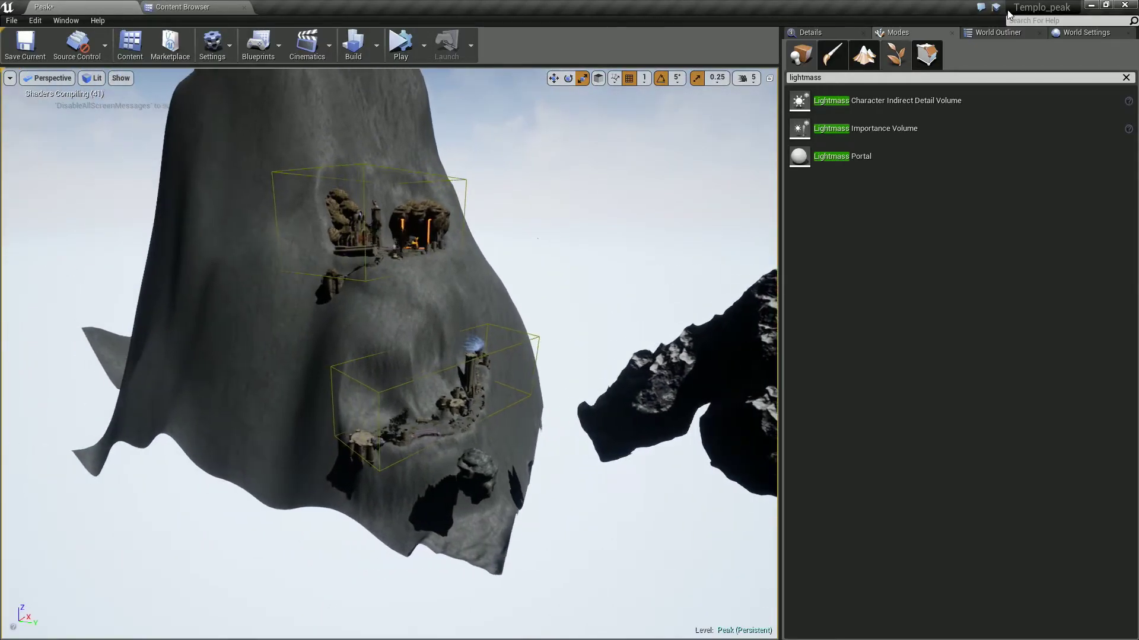
pyautogui.click(1125, 77)
pyautogui.moveTo(773, 208); pyautogui.dragTo(773, 208, button='right')
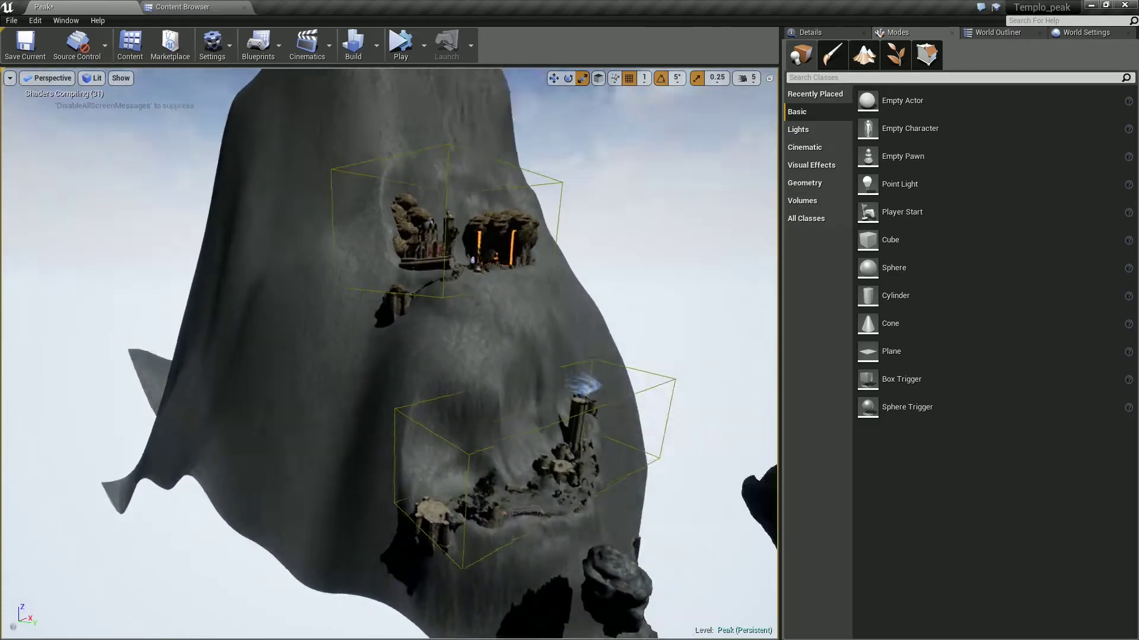
pyautogui.moveTo(661, 196); pyautogui.dragTo(661, 196, button='right')
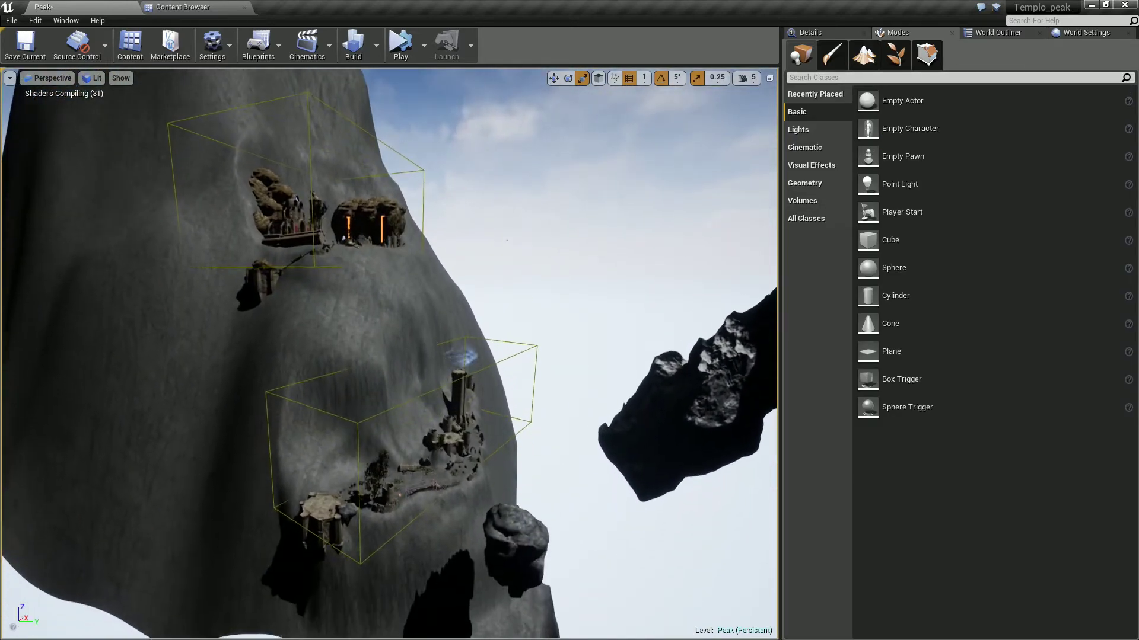
pyautogui.click(836, 32)
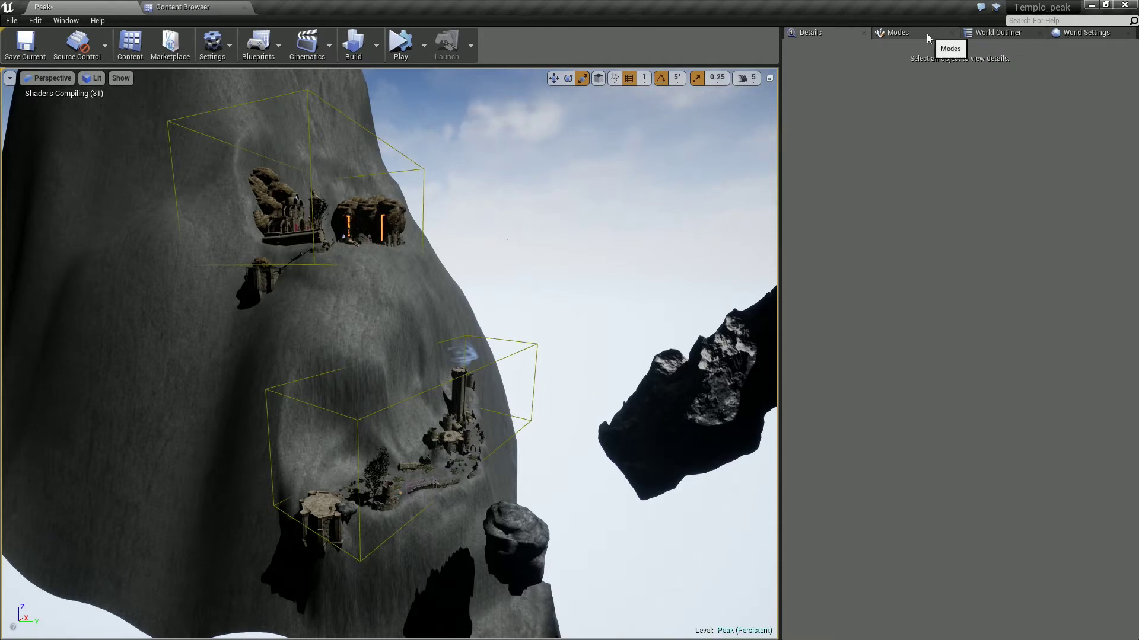
# Inspect the Outliner's directional light, sky sphere and atmospheric fog, including a 'sky' search
pyautogui.click(997, 32)
pyautogui.scroll(-1, 850, 134)
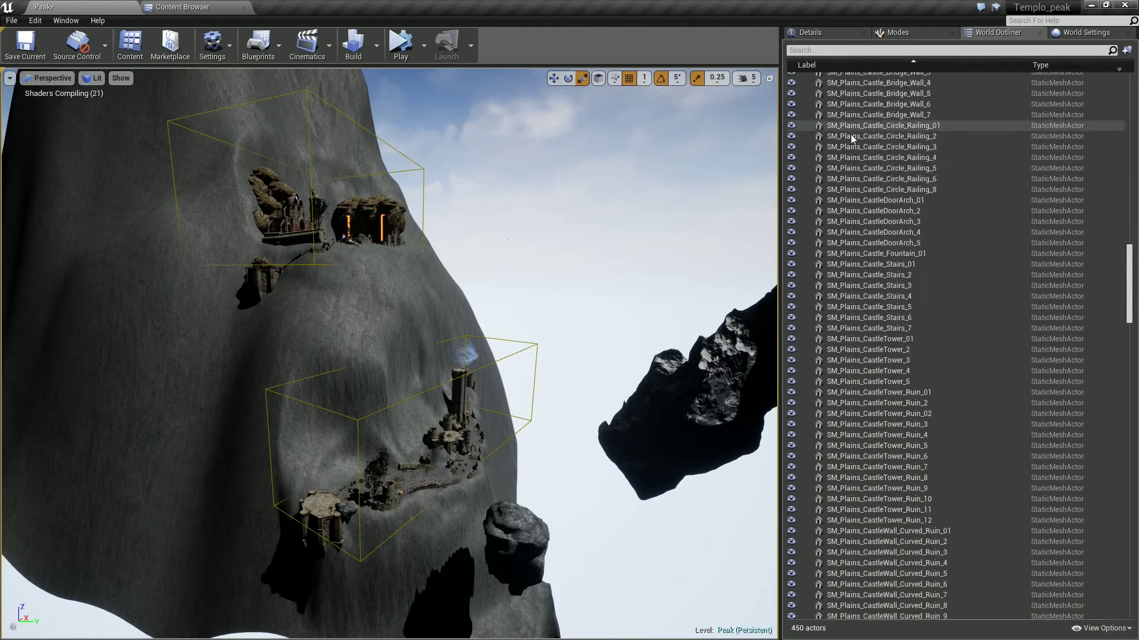
pyautogui.scroll(3, 850, 134)
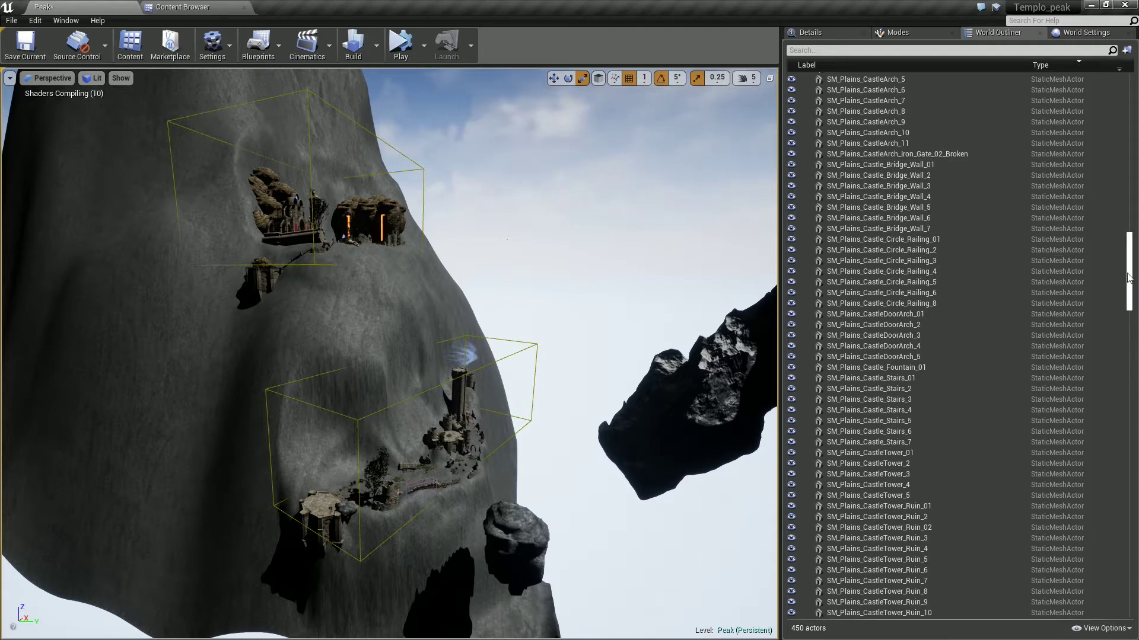
pyautogui.moveTo(1128, 265)
pyautogui.mouseDown()
pyautogui.moveTo(1127, 108)
pyautogui.moveTo(1130, 606)
pyautogui.mouseUp()
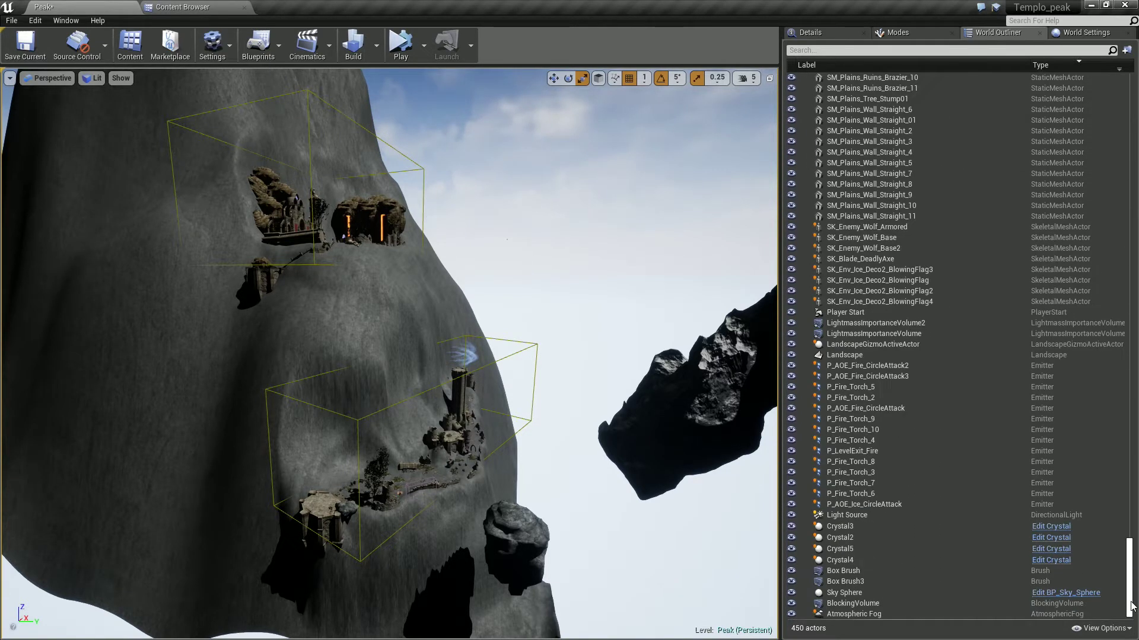
pyautogui.click(900, 515)
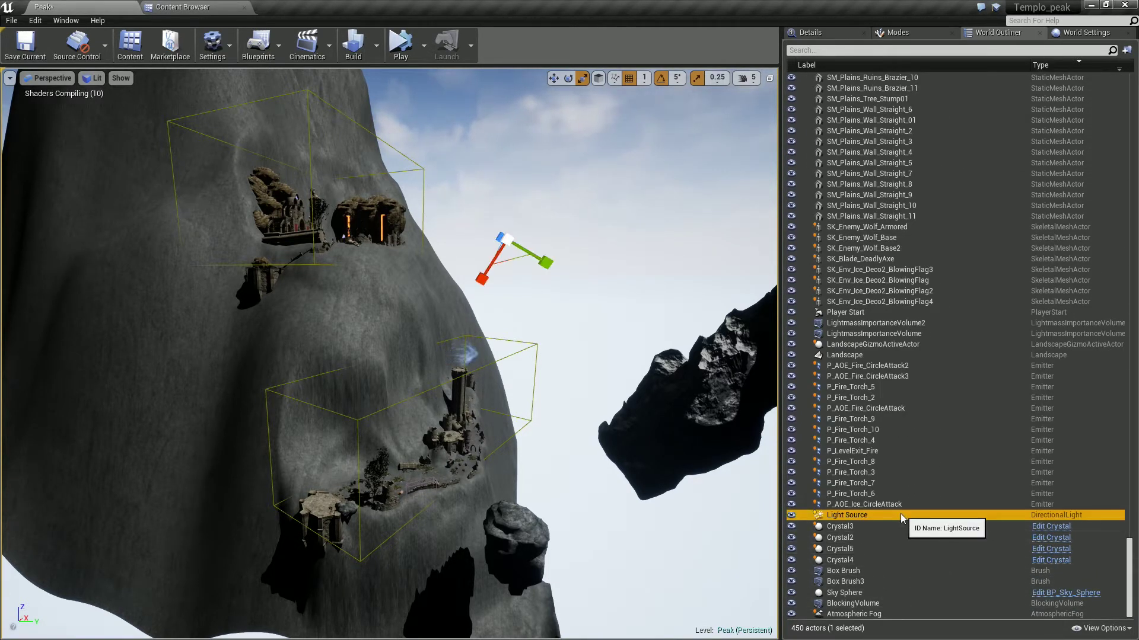
pyautogui.click(847, 592)
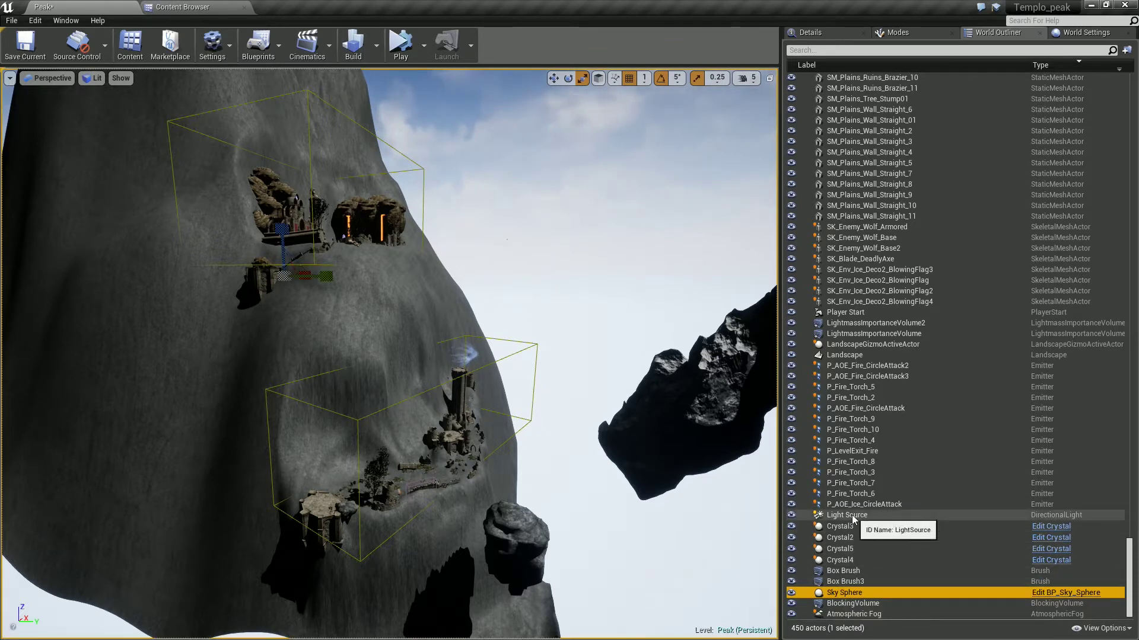
pyautogui.click(852, 615)
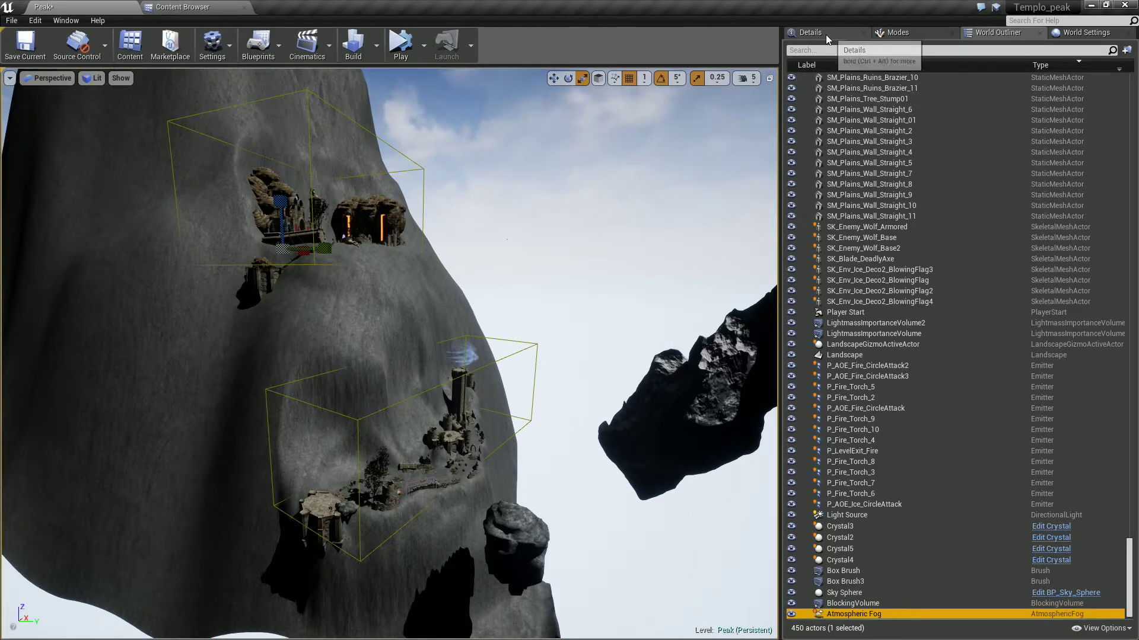
pyautogui.click(868, 49)
pyautogui.write('sk')
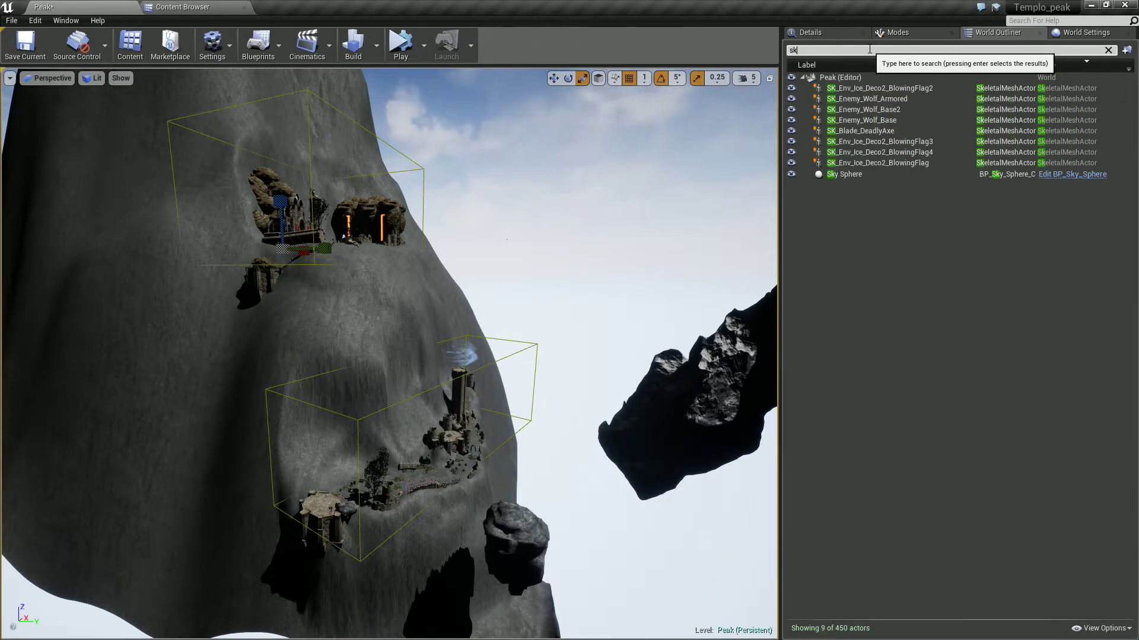
pyautogui.write('y')
pyautogui.click(1108, 50)
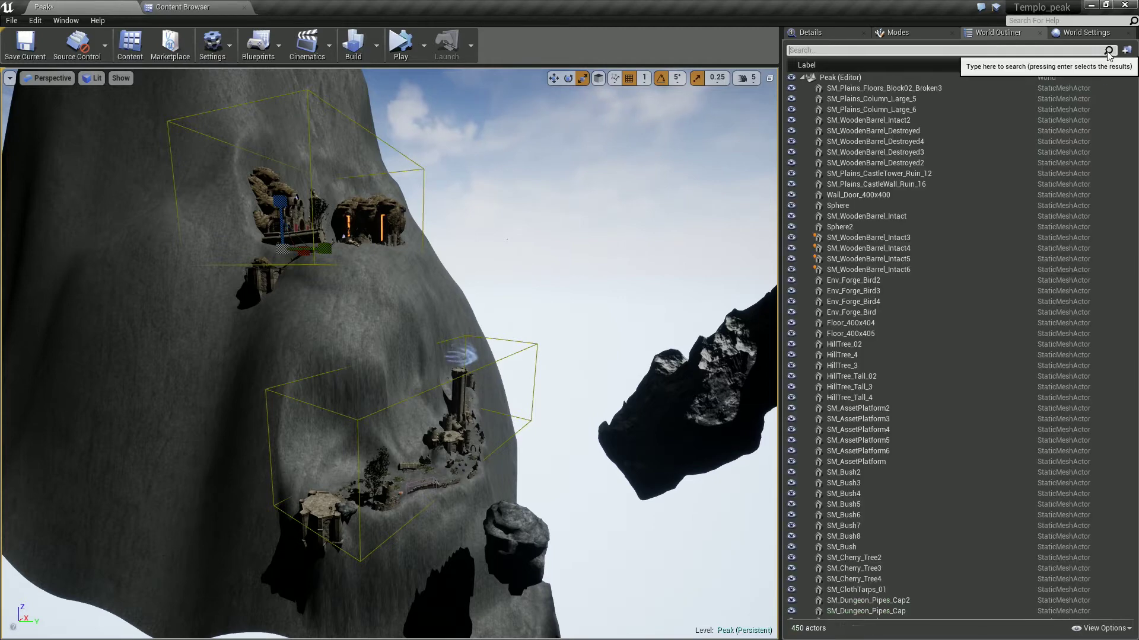
pyautogui.scroll(-5, 1029, 439)
pyautogui.scroll(-3, 1029, 439)
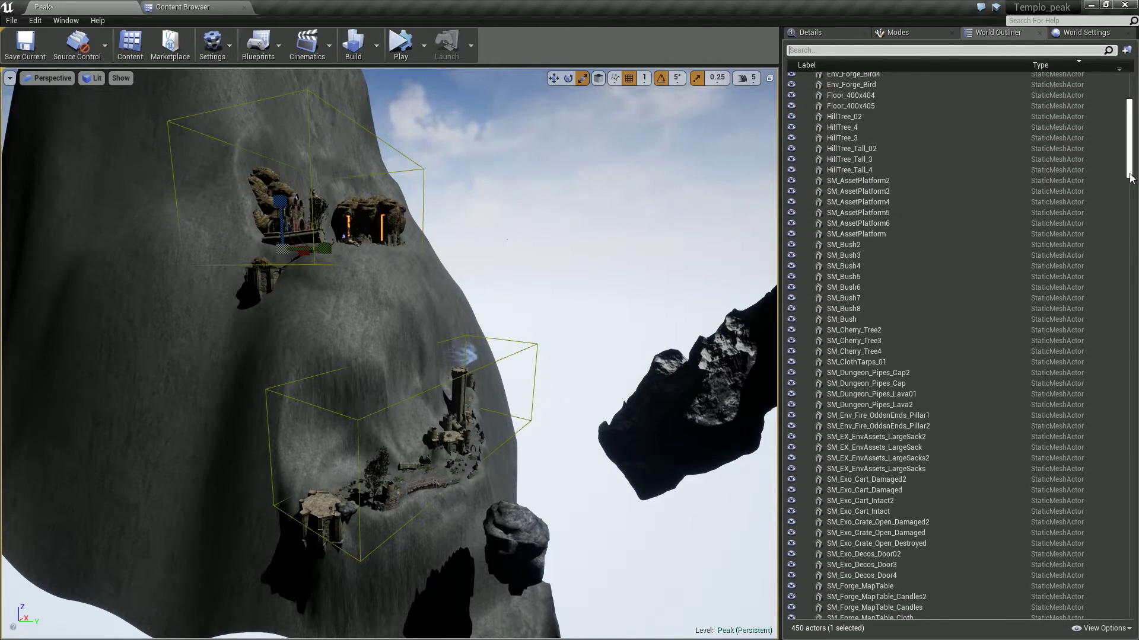
pyautogui.moveTo(1128, 142); pyautogui.dragTo(1120, 620)
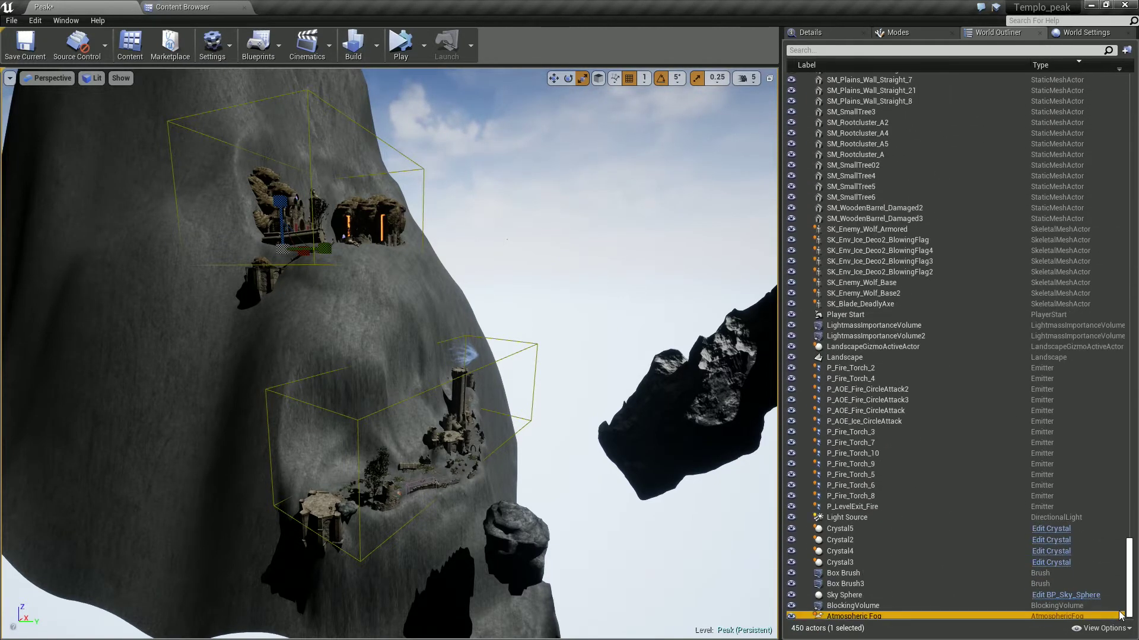
# Turn off Affects World on the Light Source directional light and view the darkened peak
pyautogui.click(864, 515)
pyautogui.click(1075, 33)
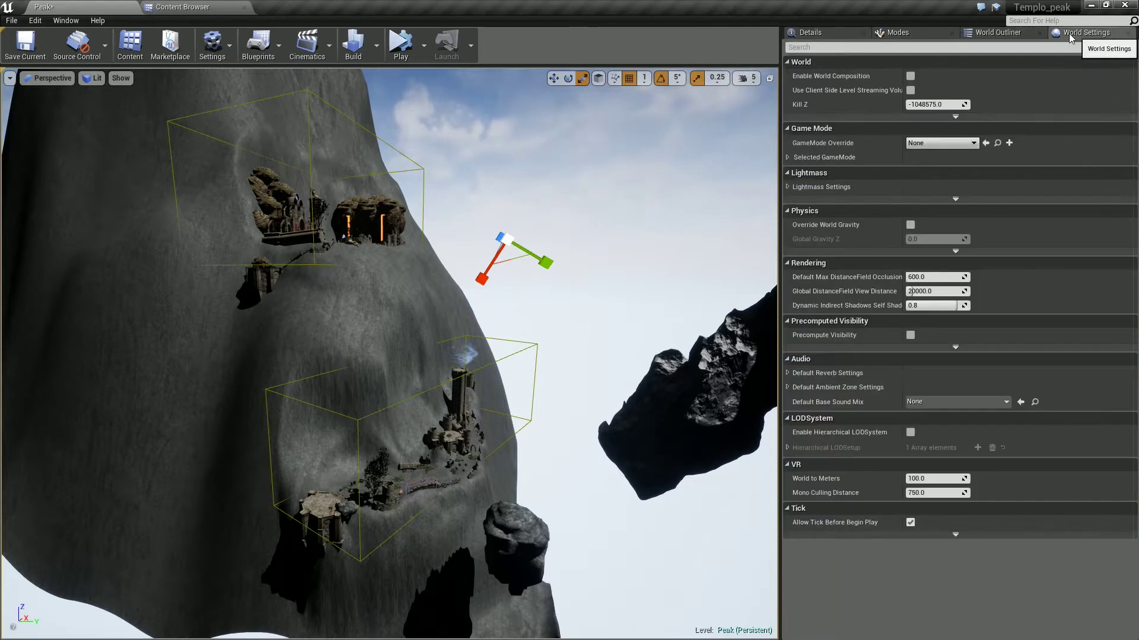
pyautogui.click(833, 32)
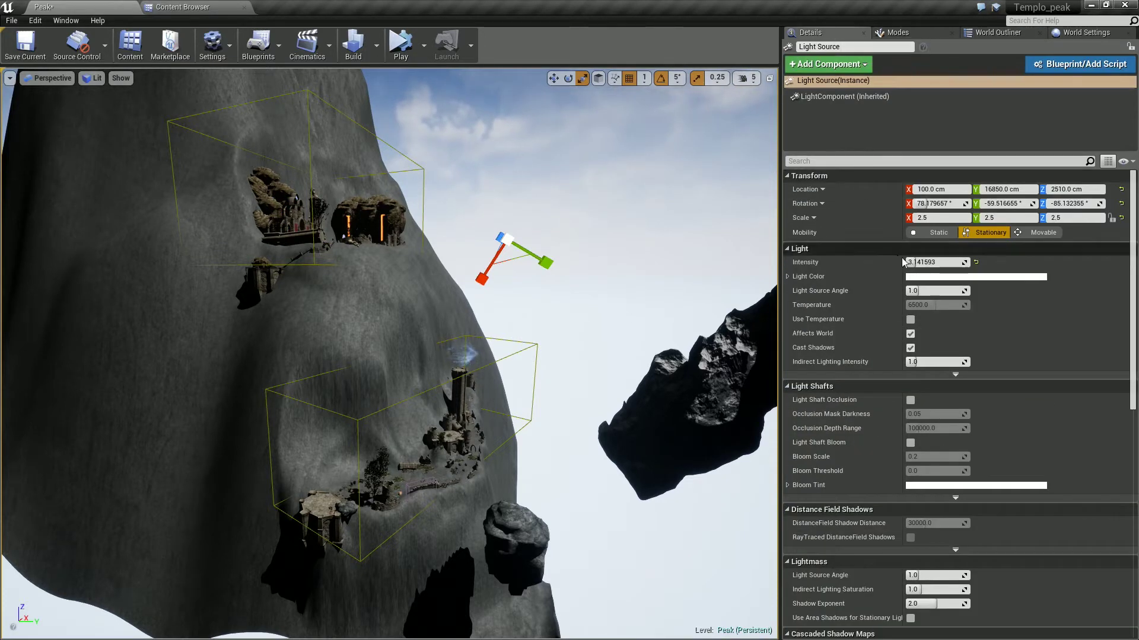
pyautogui.click(912, 335)
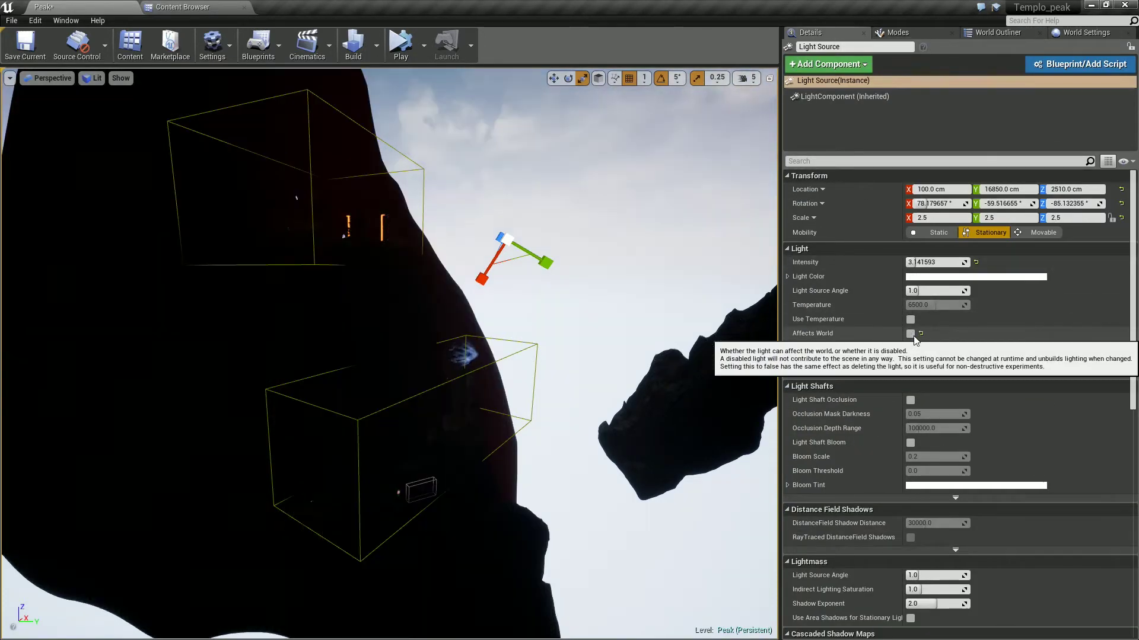
pyautogui.click(517, 272)
pyautogui.moveTo(517, 272); pyautogui.dragTo(517, 272, button='right')
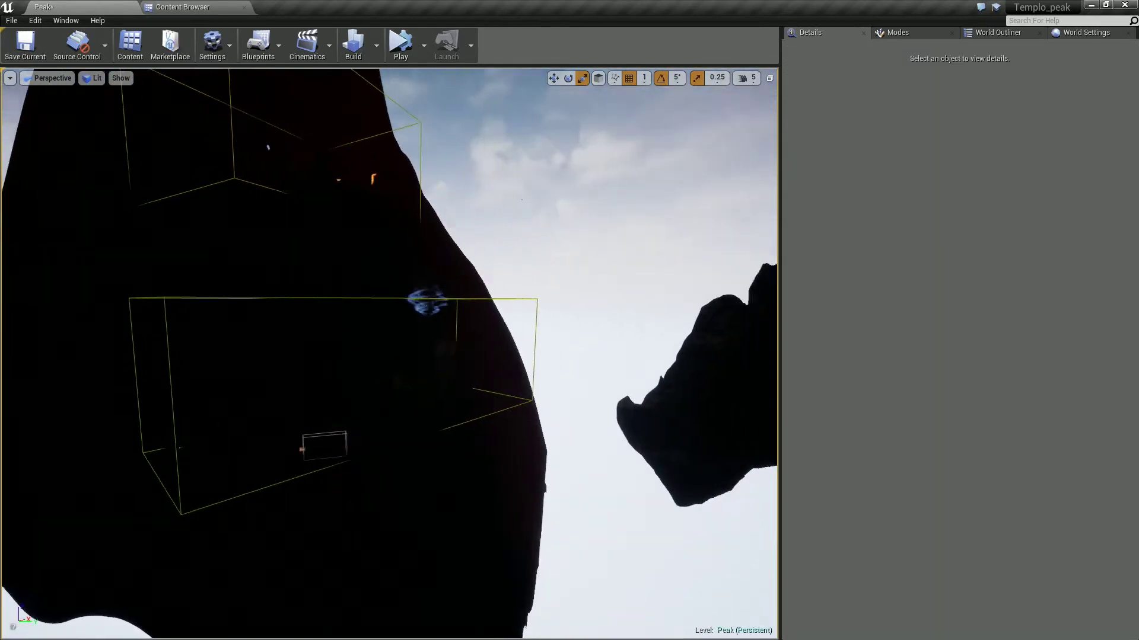
pyautogui.moveTo(539, 234); pyautogui.dragTo(579, 196, button='right')
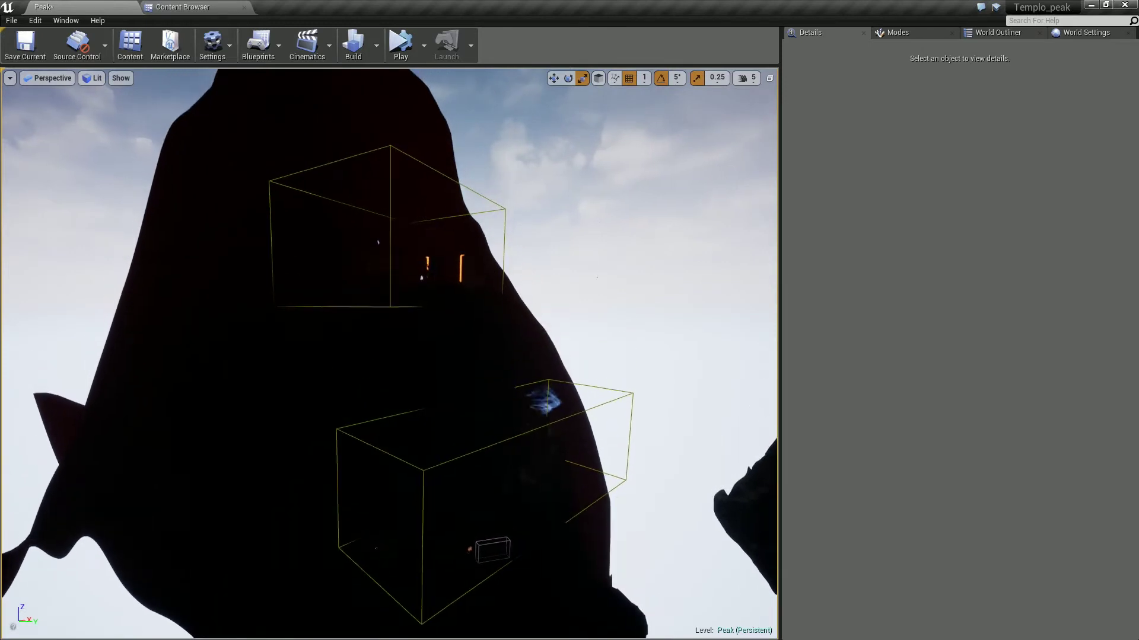
# Search 'sky' among placeable actors and drop a Sky Light into the level by the temple
pyautogui.click(923, 36)
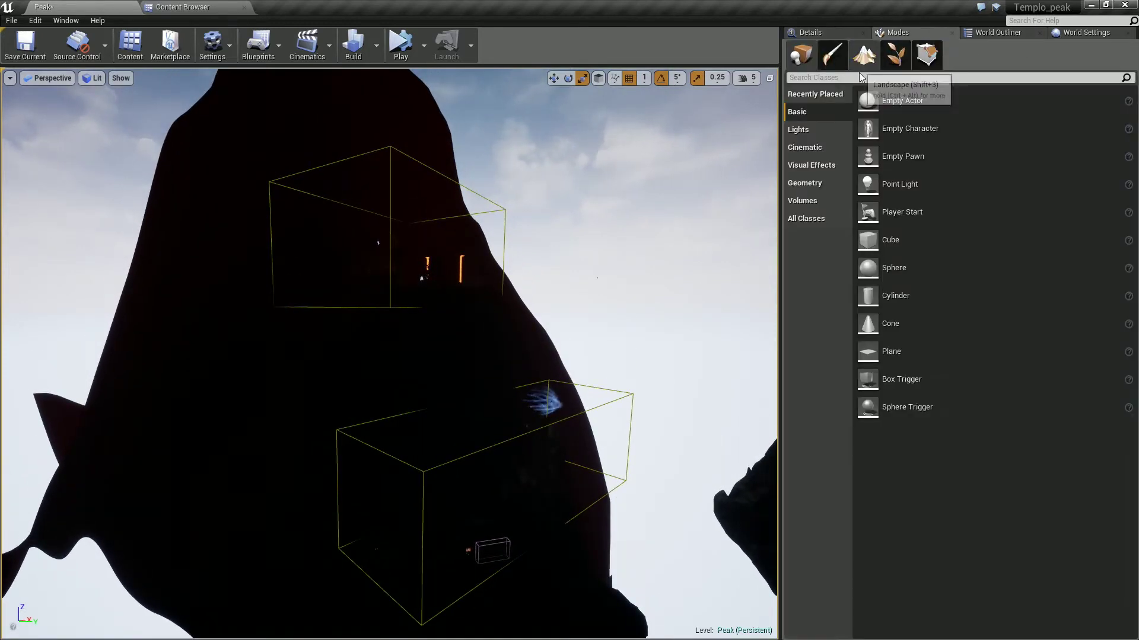
pyautogui.click(861, 75)
pyautogui.write('sky')
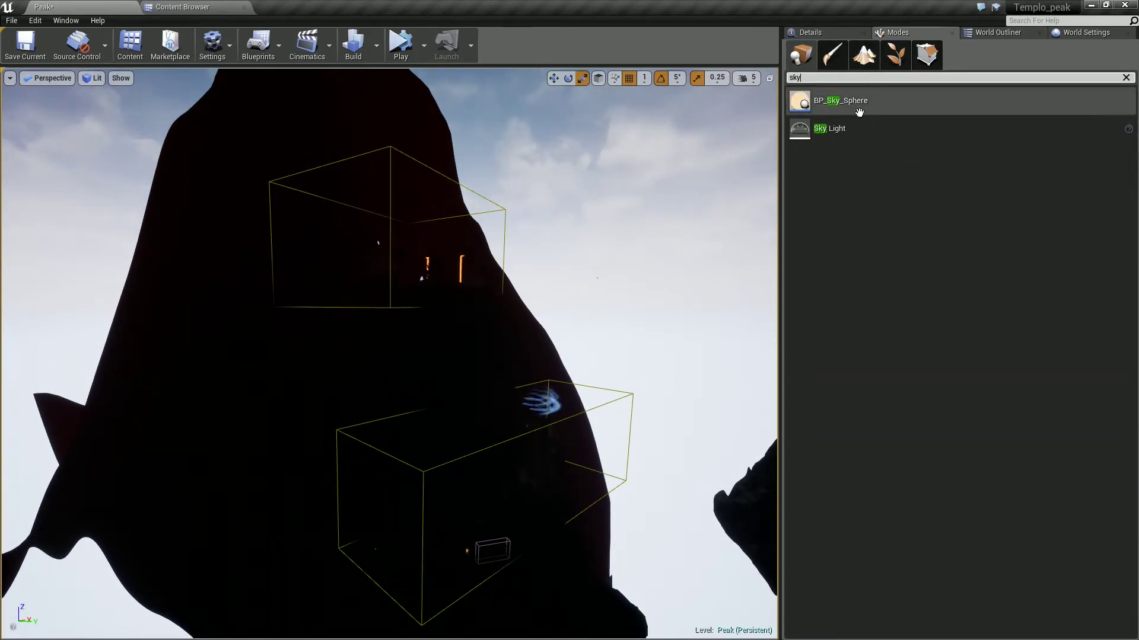
pyautogui.moveTo(829, 128); pyautogui.dragTo(476, 472)
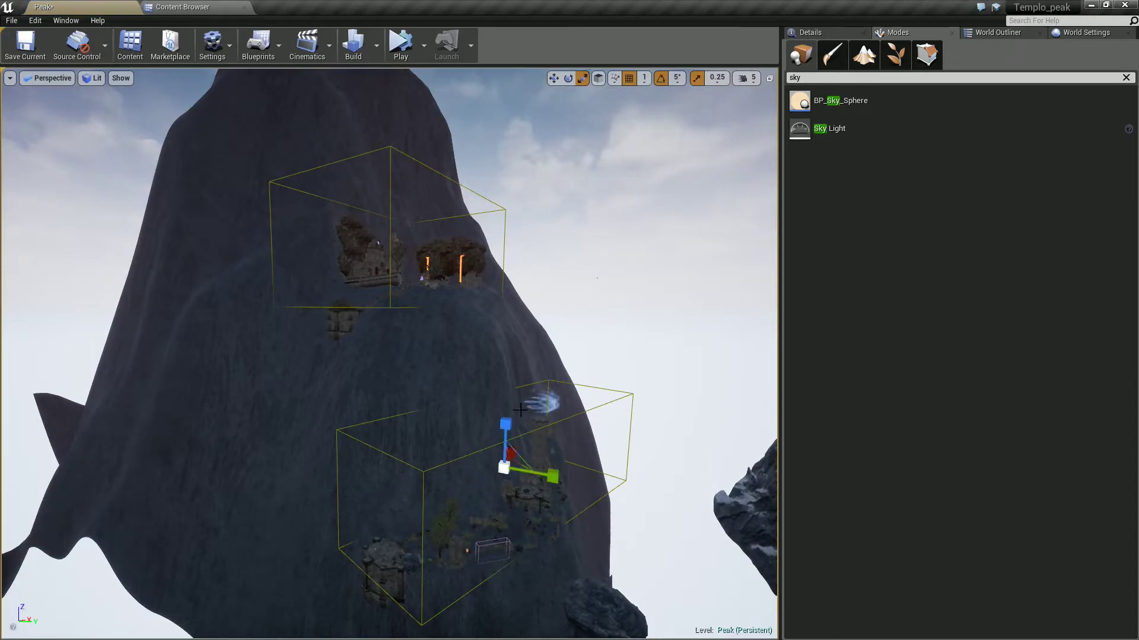
pyautogui.scroll(5, 579, 237)
pyautogui.moveTo(579, 236); pyautogui.dragTo(536, 237, button='right')
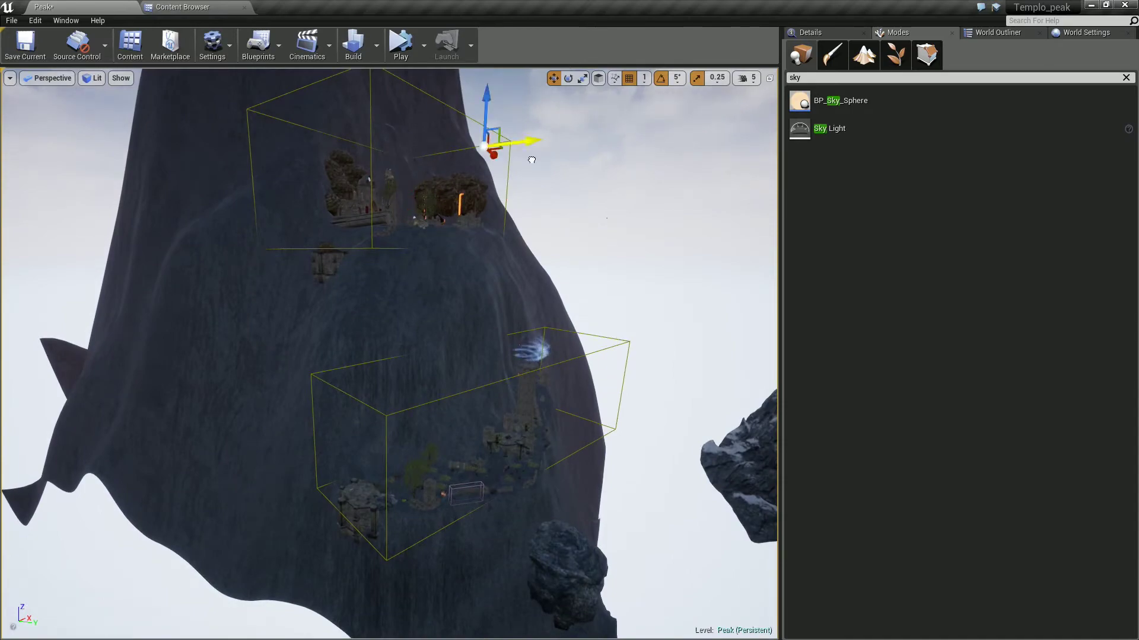
pyautogui.moveTo(618, 171); pyautogui.dragTo(602, 170, button='right')
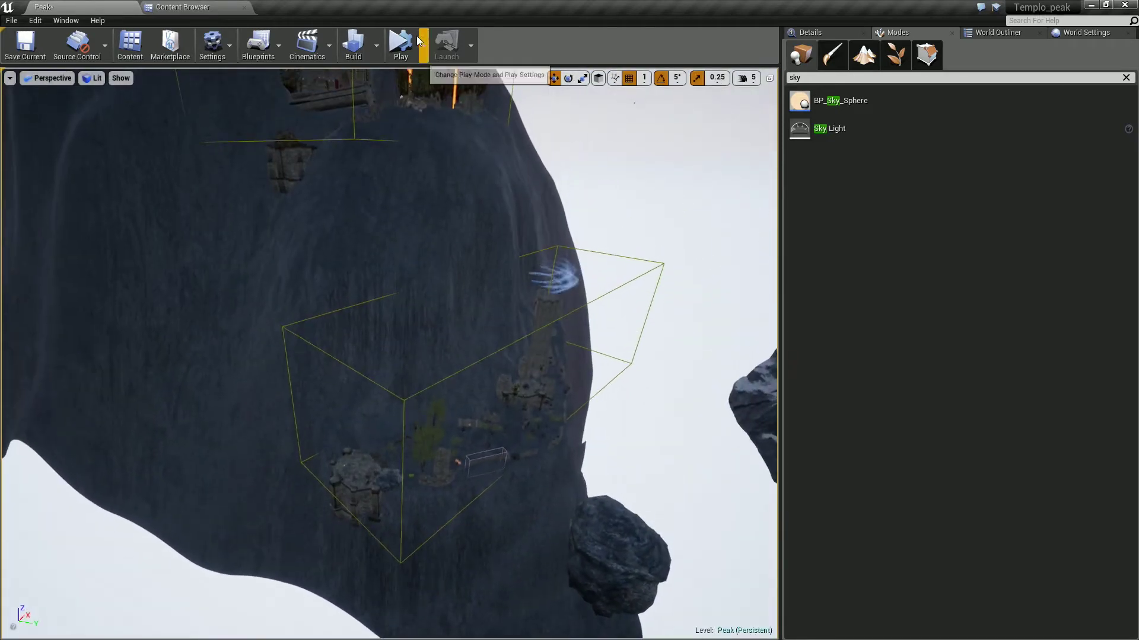
# Select the Light Source directional light with a 'direc' Outliner search and show its details
pyautogui.click(1126, 77)
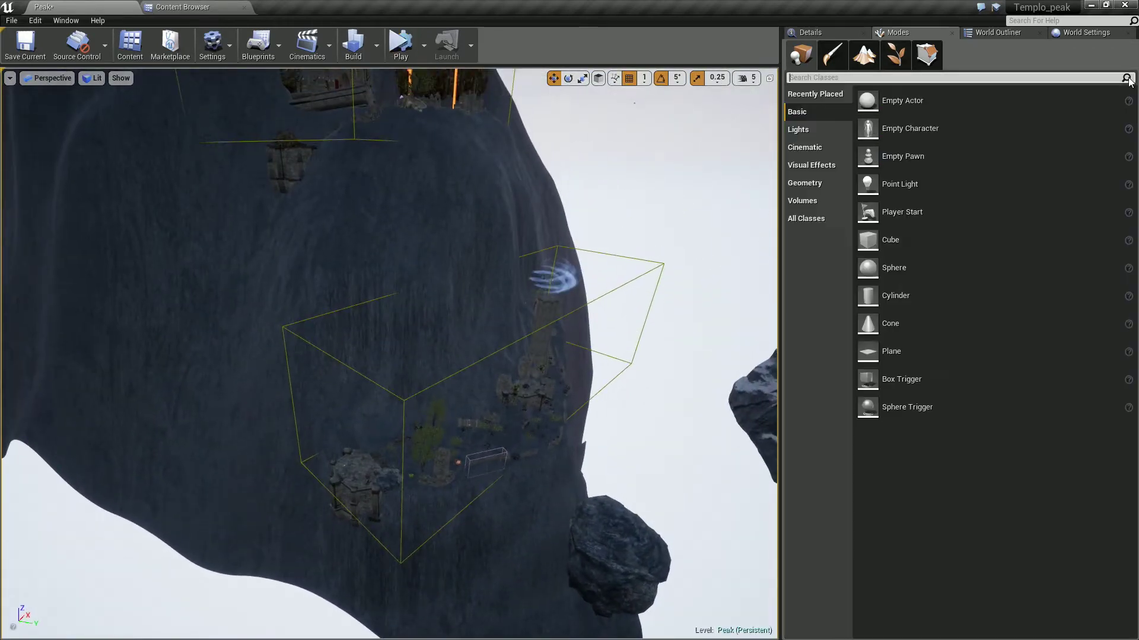
pyautogui.click(819, 34)
pyautogui.click(1011, 34)
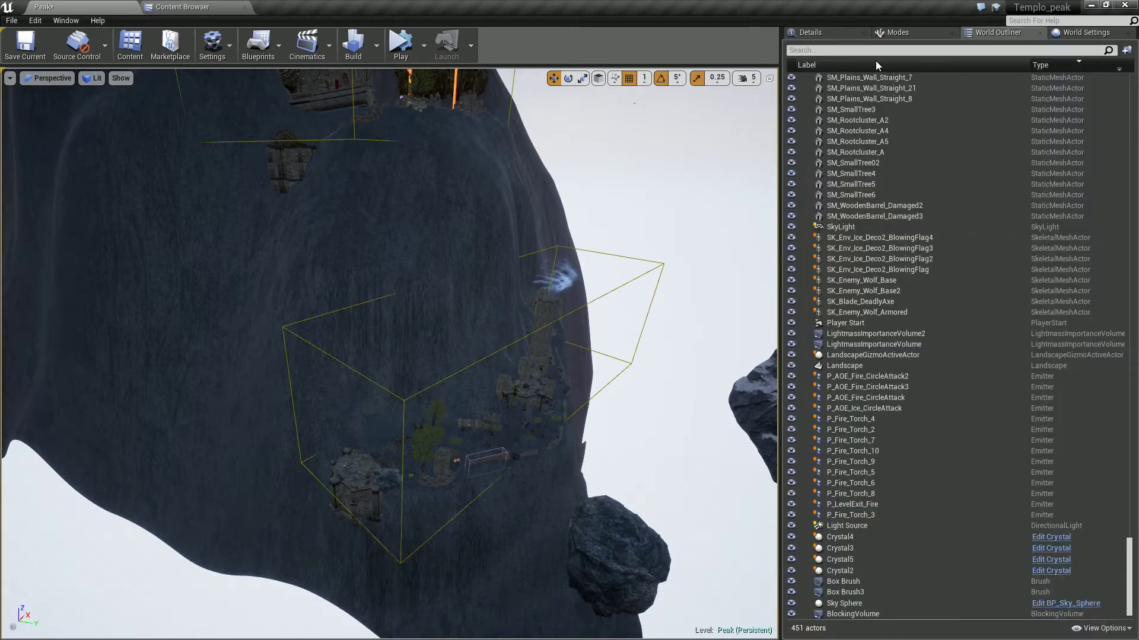
pyautogui.click(830, 49)
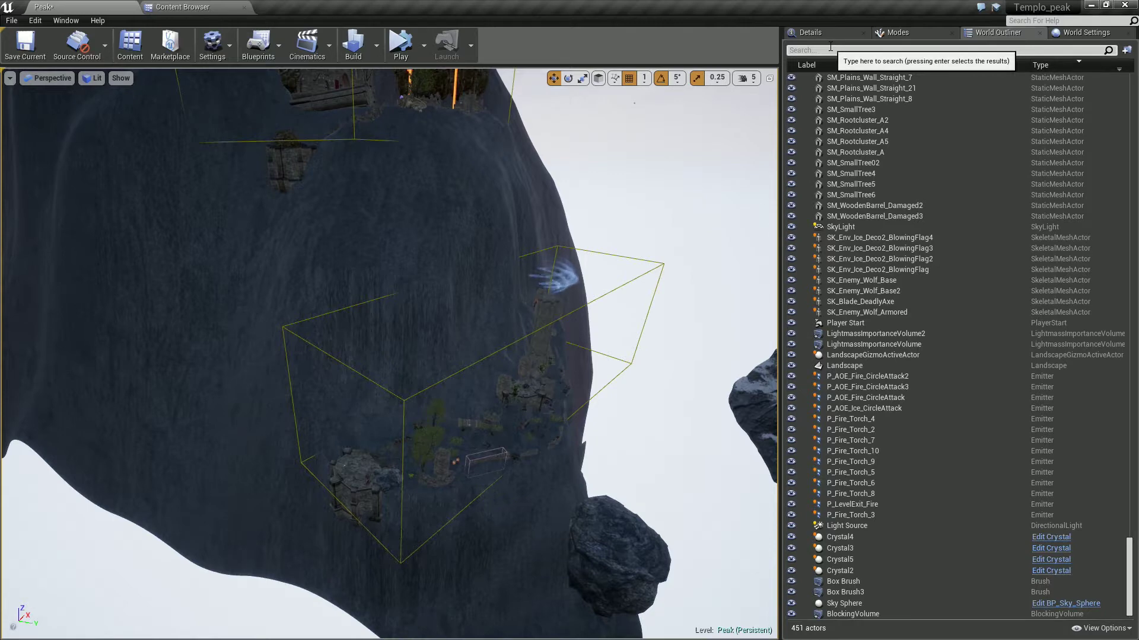
pyautogui.write('direc')
pyautogui.press('Return')
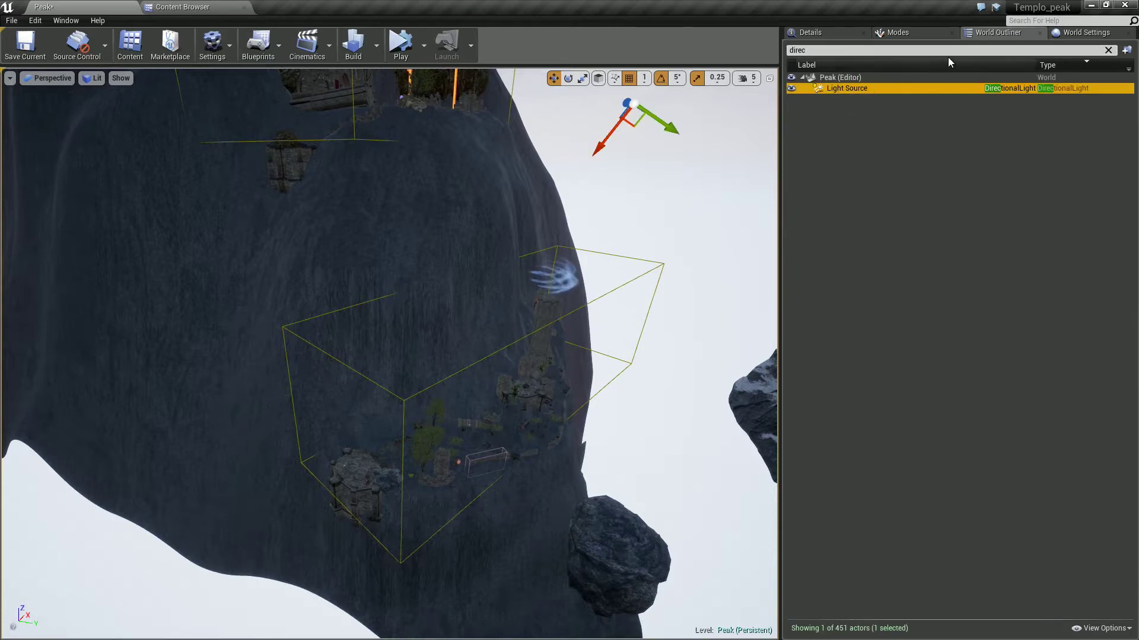
pyautogui.click(830, 31)
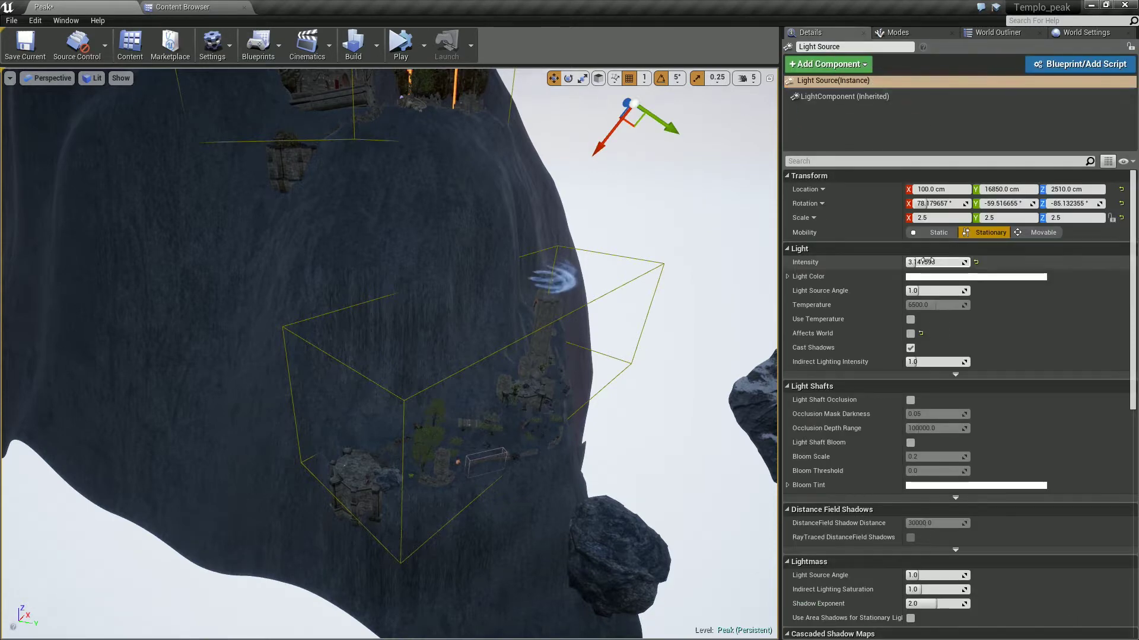
# Re-enable Affects World on the Light Source and set its Intensity to 2.0
pyautogui.click(910, 333)
pyautogui.moveTo(415, 297)
pyautogui.mouseDown(button='right')
pyautogui.moveTo(427, 300)
pyautogui.moveTo(415, 333)
pyautogui.moveTo(410, 320)
pyautogui.moveTo(415, 332)
pyautogui.mouseUp(button='right')
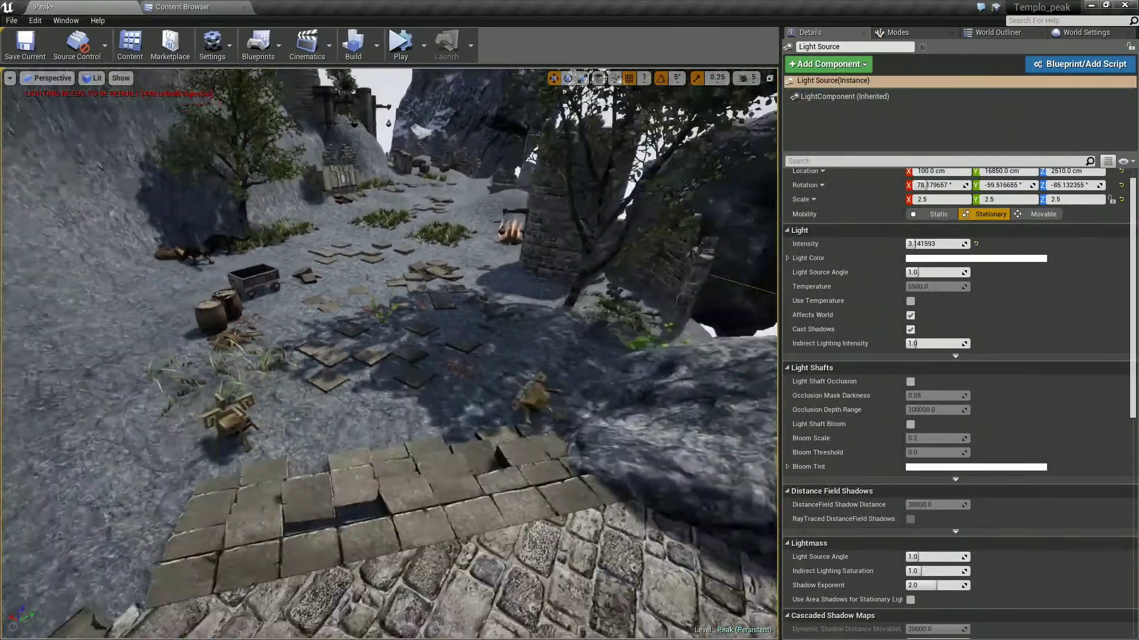
pyautogui.moveTo(415, 332); pyautogui.dragTo(409, 320, button='right')
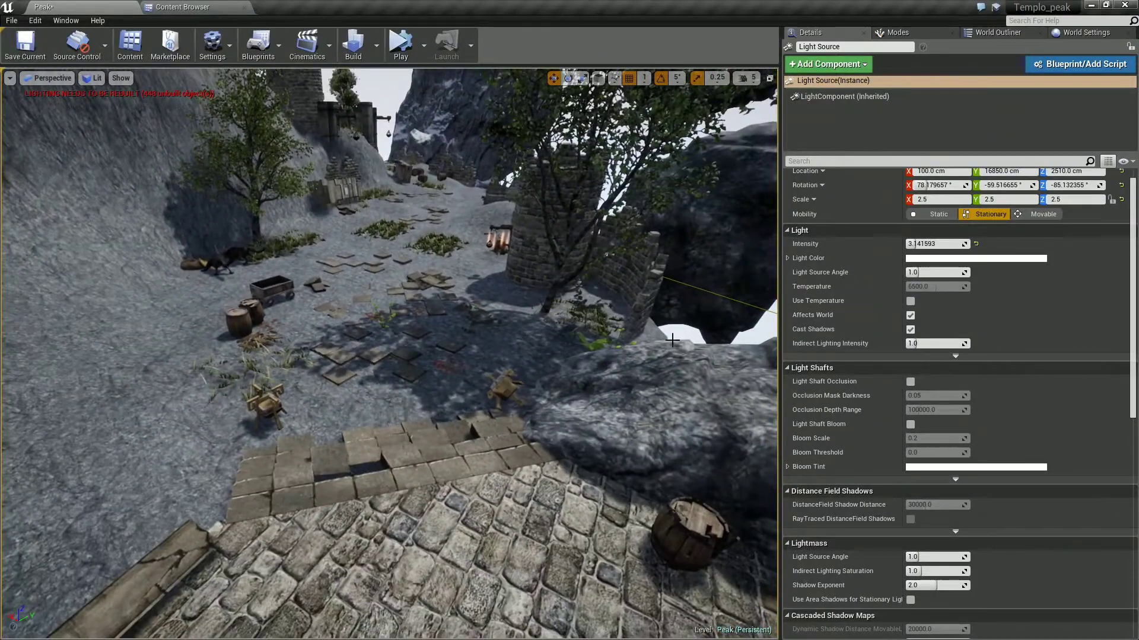
pyautogui.click(932, 244)
pyautogui.write('2')
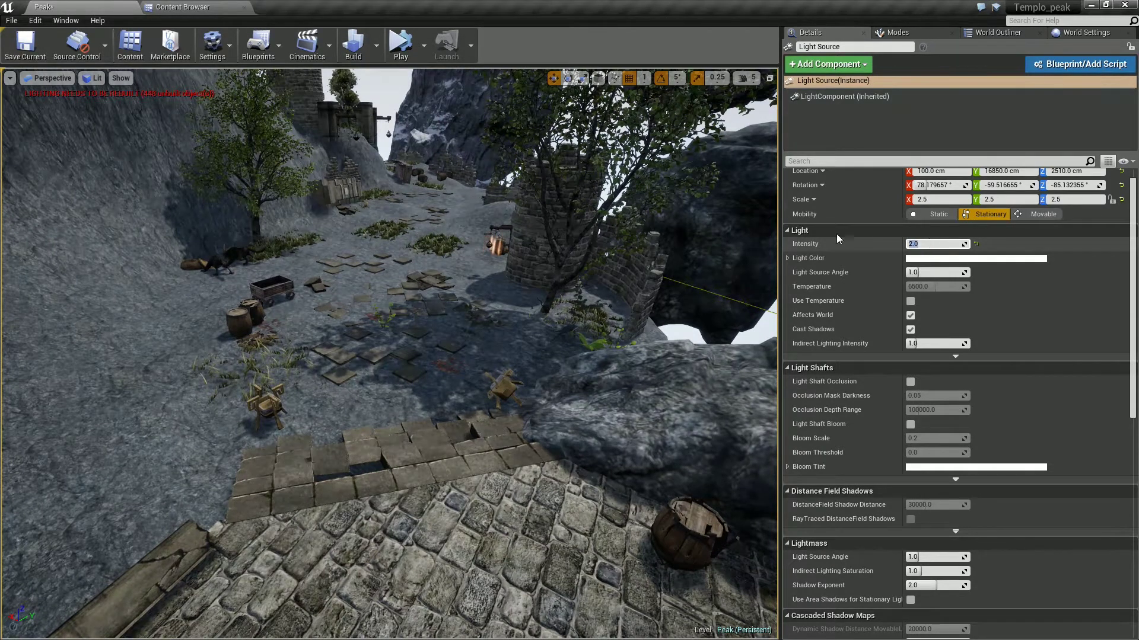
pyautogui.moveTo(534, 297); pyautogui.dragTo(522, 308, button='right')
# Play in the selected viewport, running the character fullscreen past the trees and cliff
pyautogui.click(425, 46)
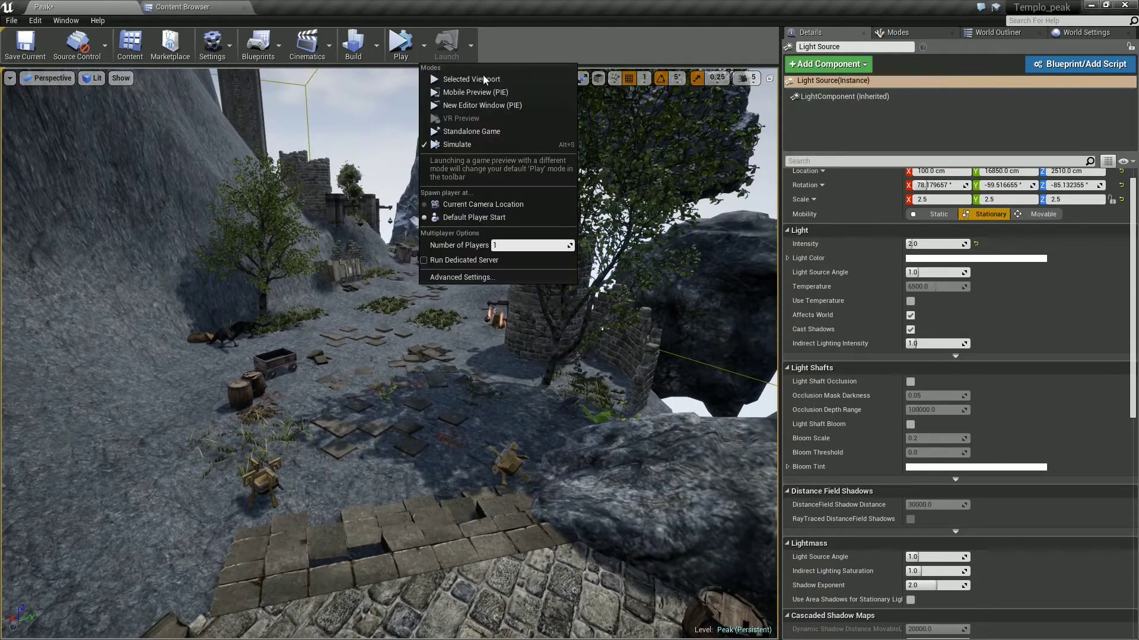
pyautogui.click(483, 79)
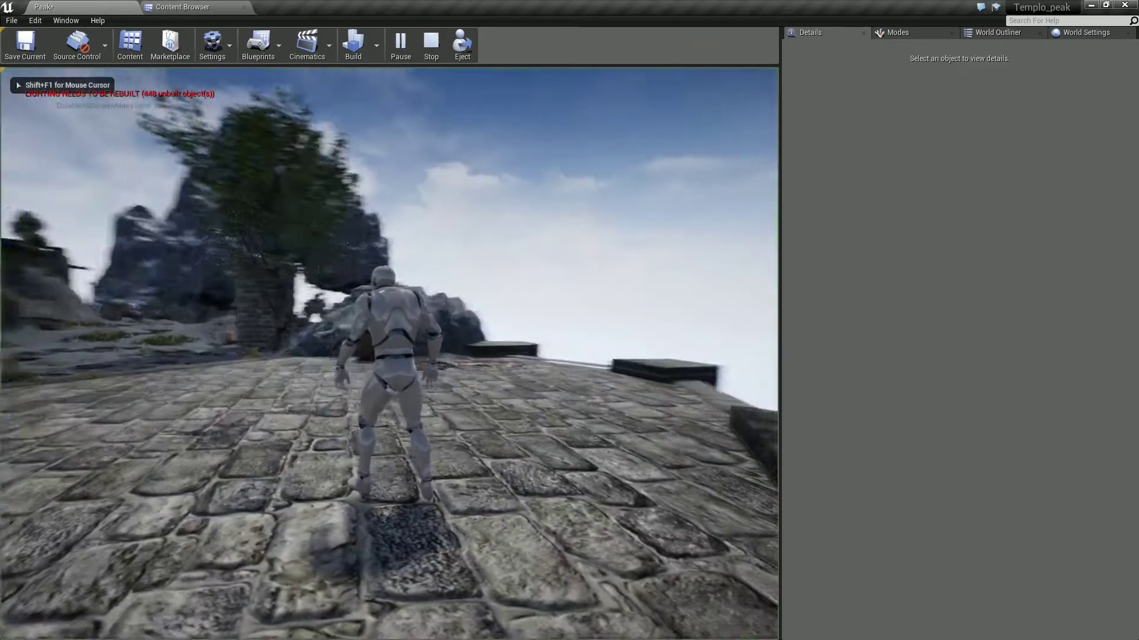
pyautogui.press('w')
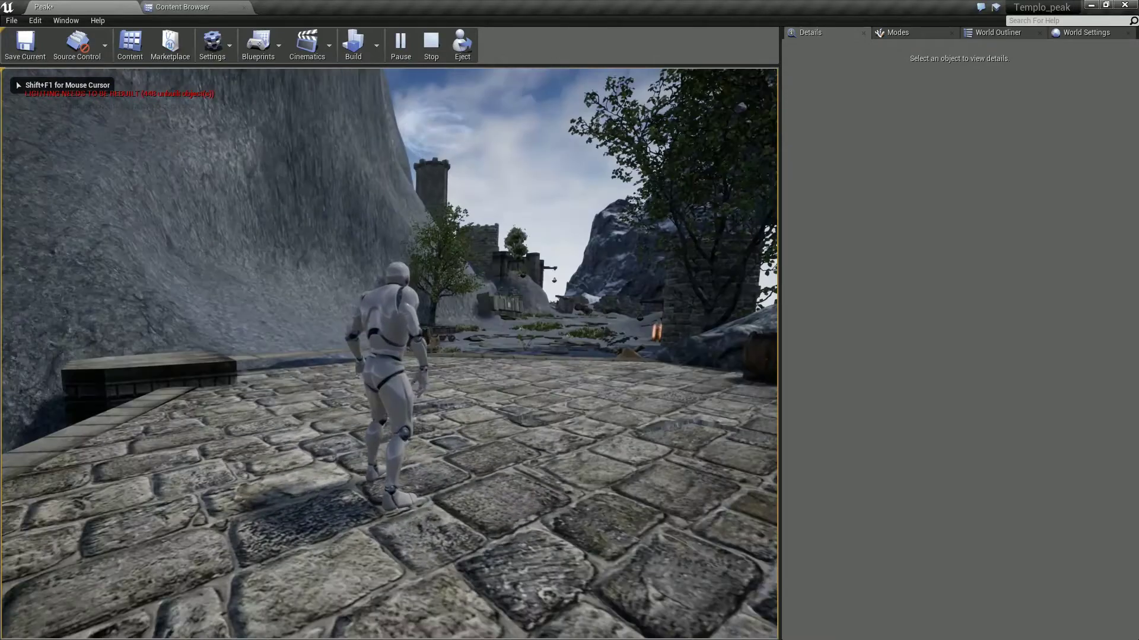
pyautogui.press('F11')
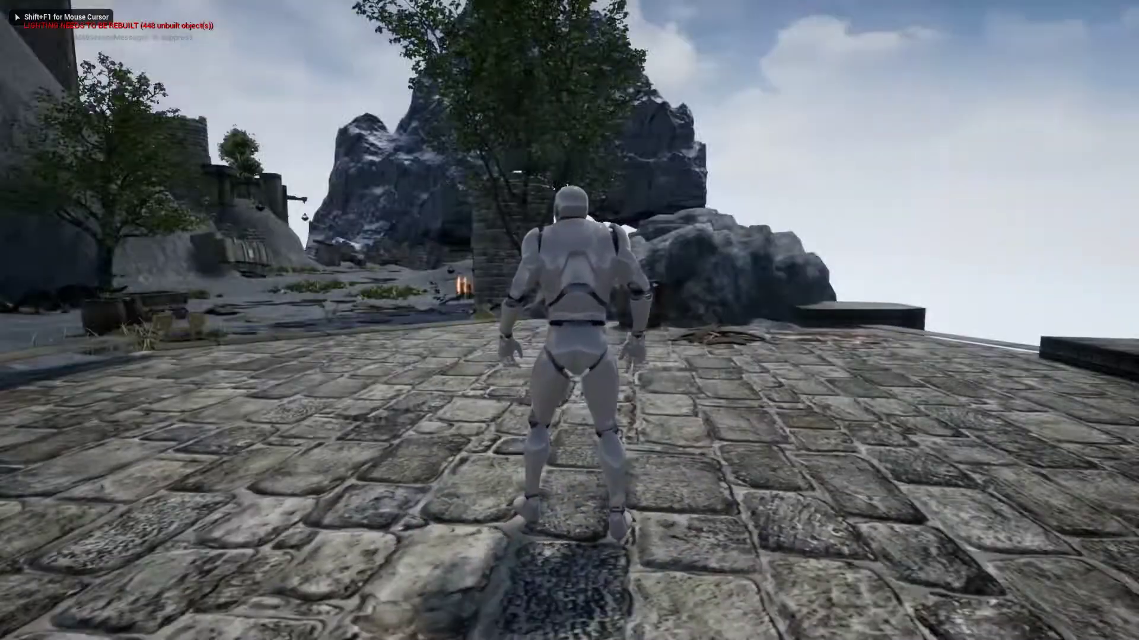
pyautogui.press('w')
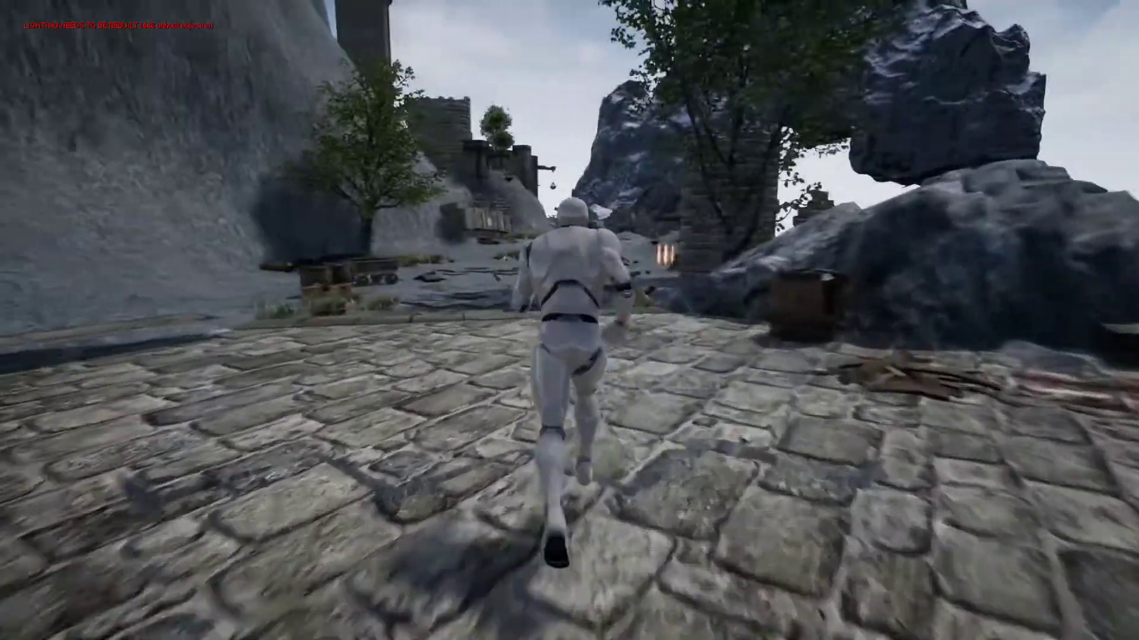
pyautogui.press('w')
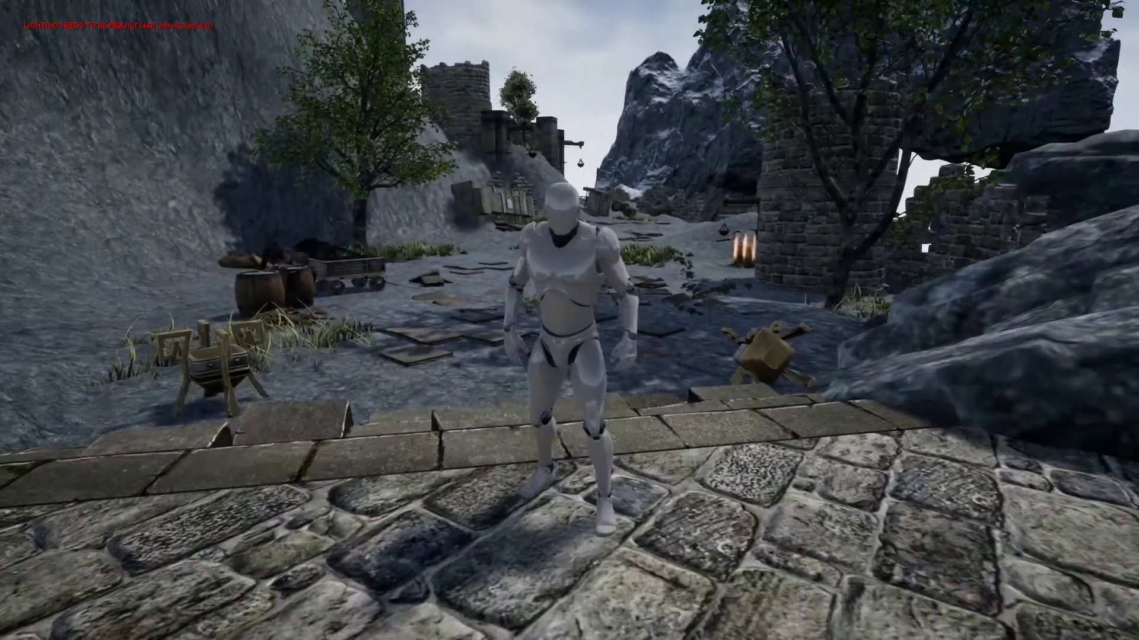
pyautogui.press('Escape')
# Restore the editor layout and untick Colors Determined By Sun Position on the Sky Sphere
pyautogui.moveTo(883, 151); pyautogui.dragTo(883, 150, button='right')
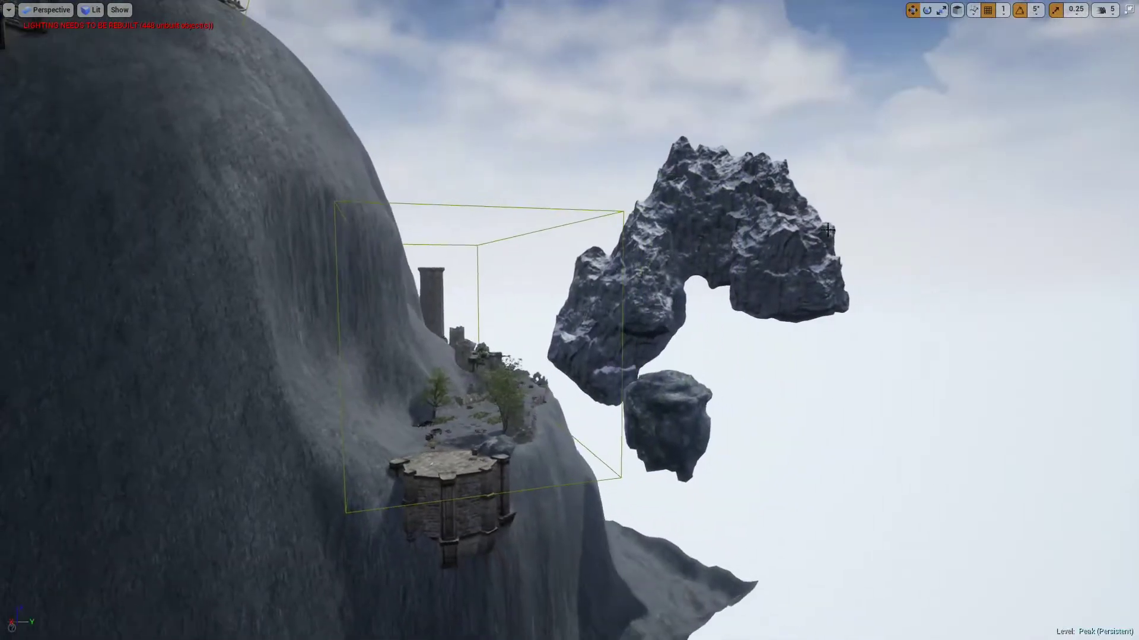
pyautogui.press('F11')
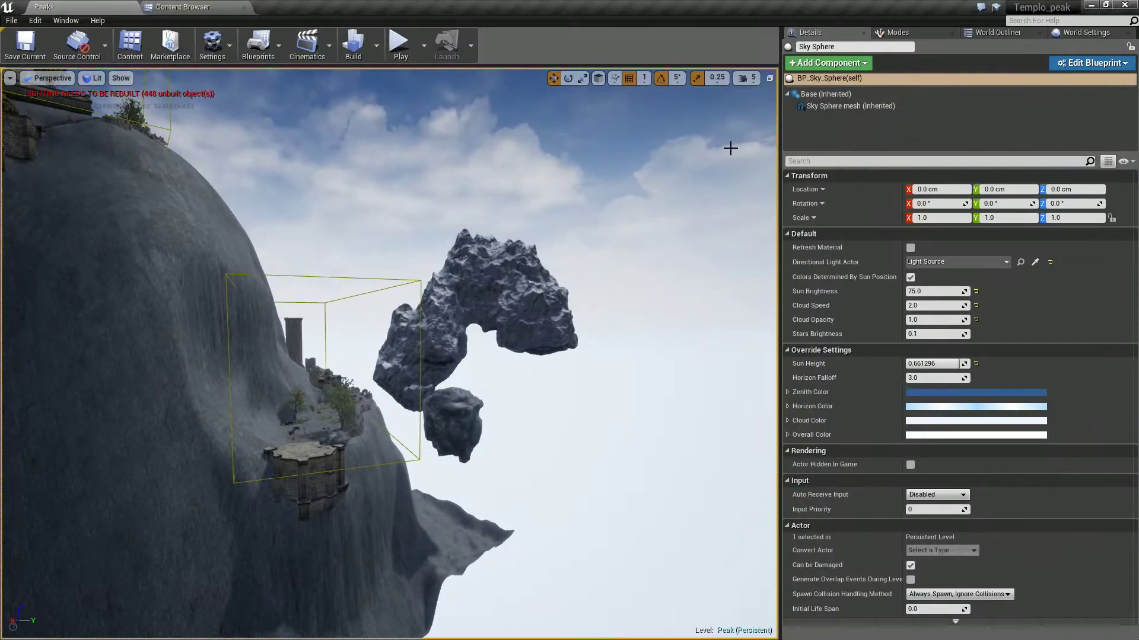
pyautogui.click(895, 33)
pyautogui.click(832, 31)
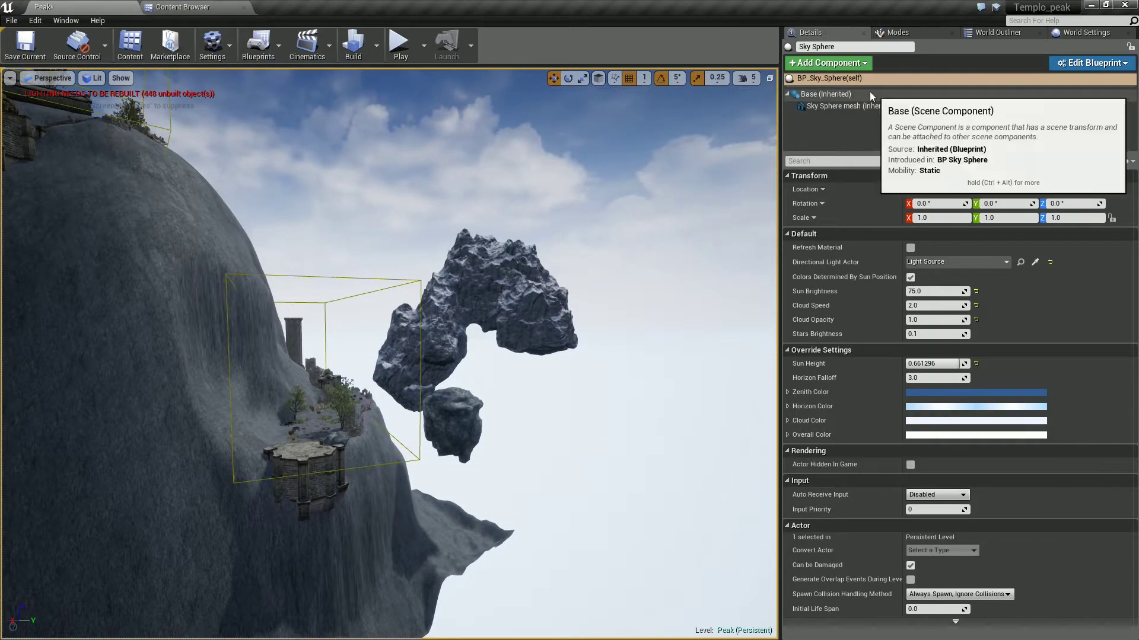
pyautogui.moveTo(389, 356); pyautogui.dragTo(389, 355, button='right')
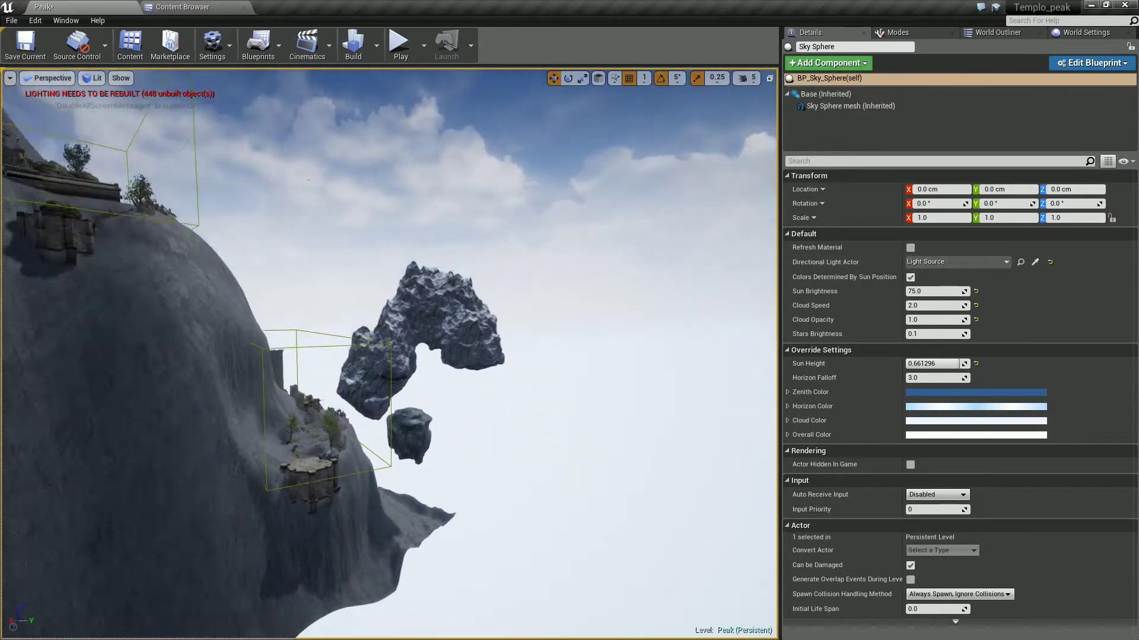
pyautogui.moveTo(662, 237); pyautogui.dragTo(663, 237, button='right')
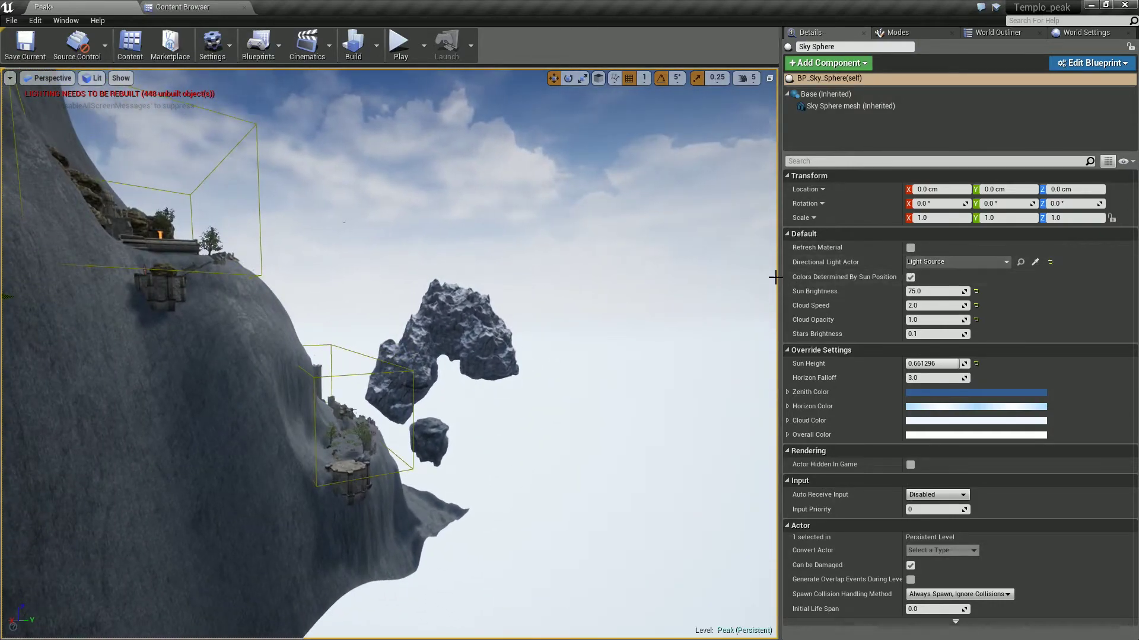
pyautogui.moveTo(777, 277); pyautogui.dragTo(762, 277)
pyautogui.click(900, 277)
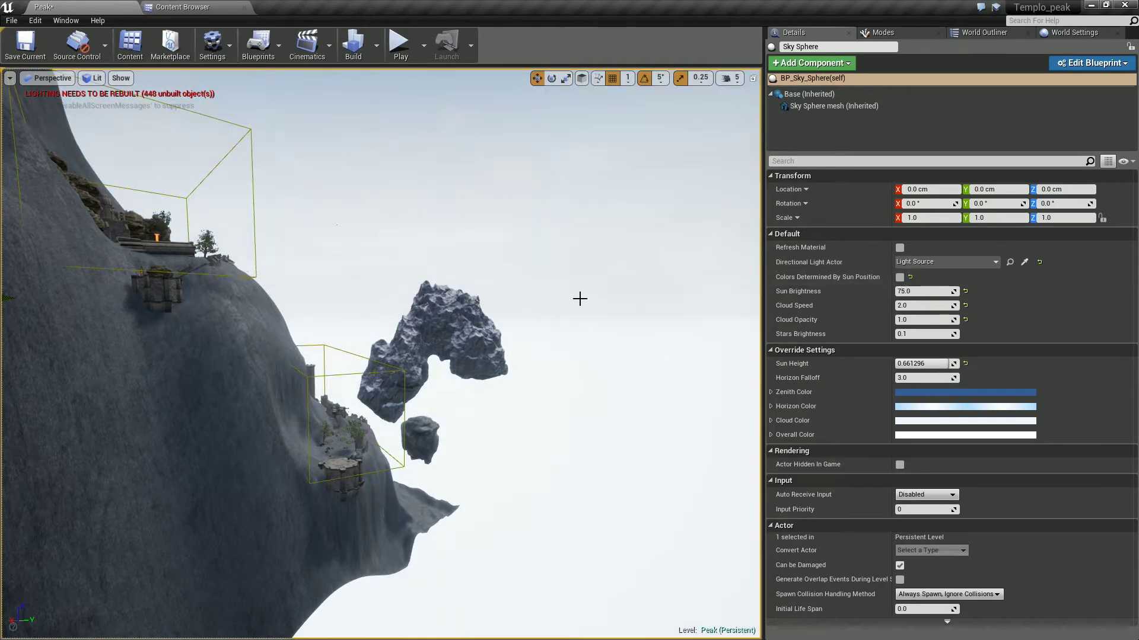
pyautogui.moveTo(579, 297); pyautogui.dragTo(579, 297, button='right')
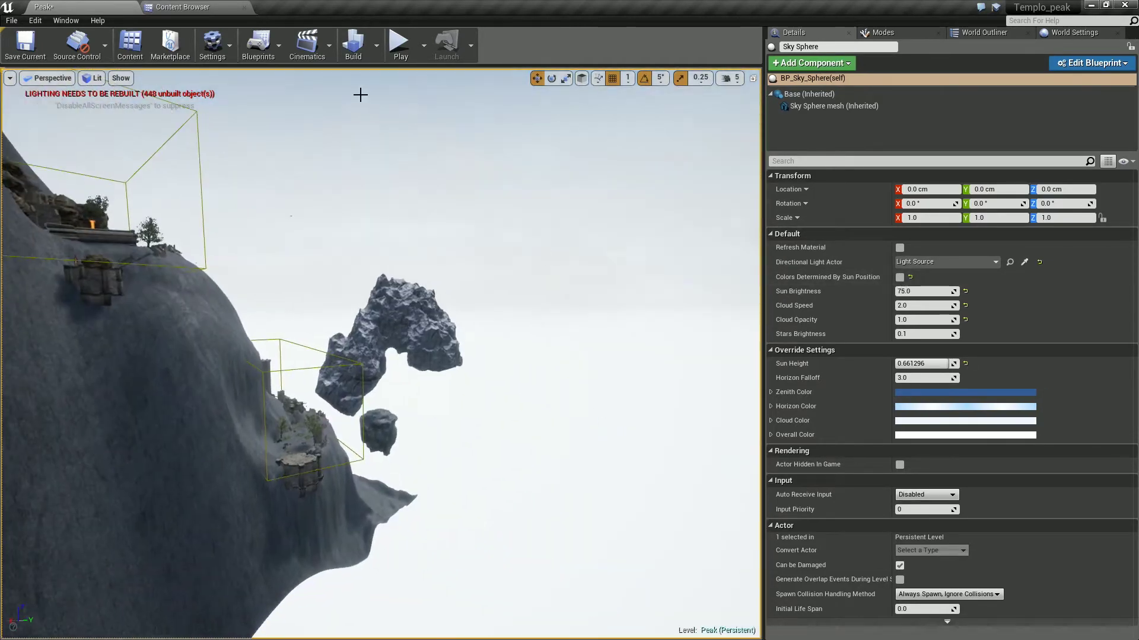
pyautogui.click(397, 49)
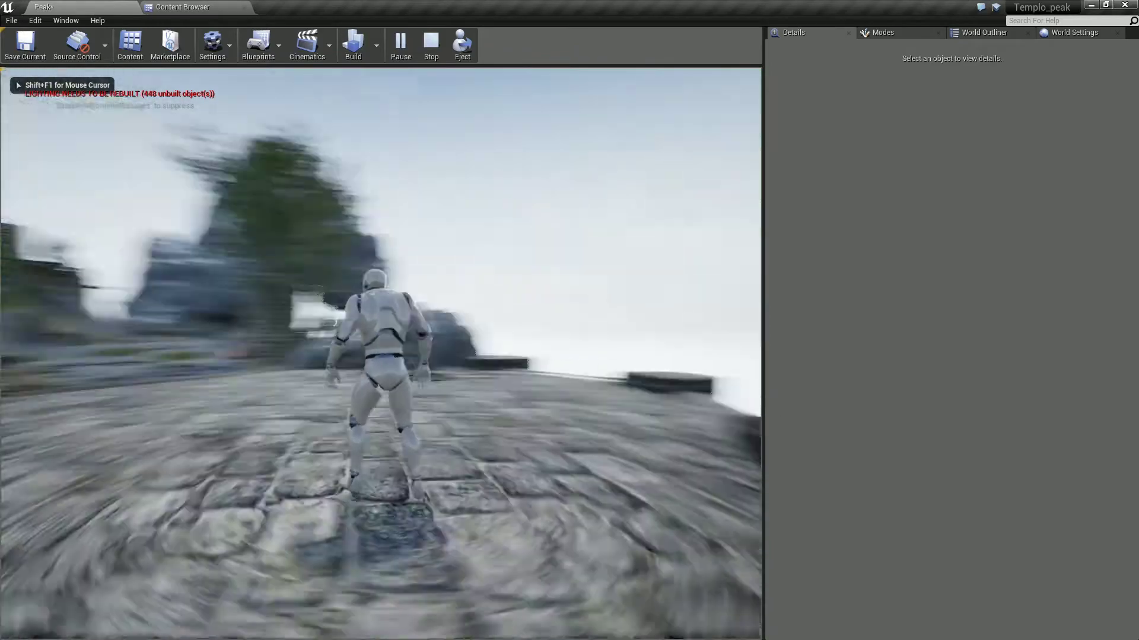
pyautogui.press('w')
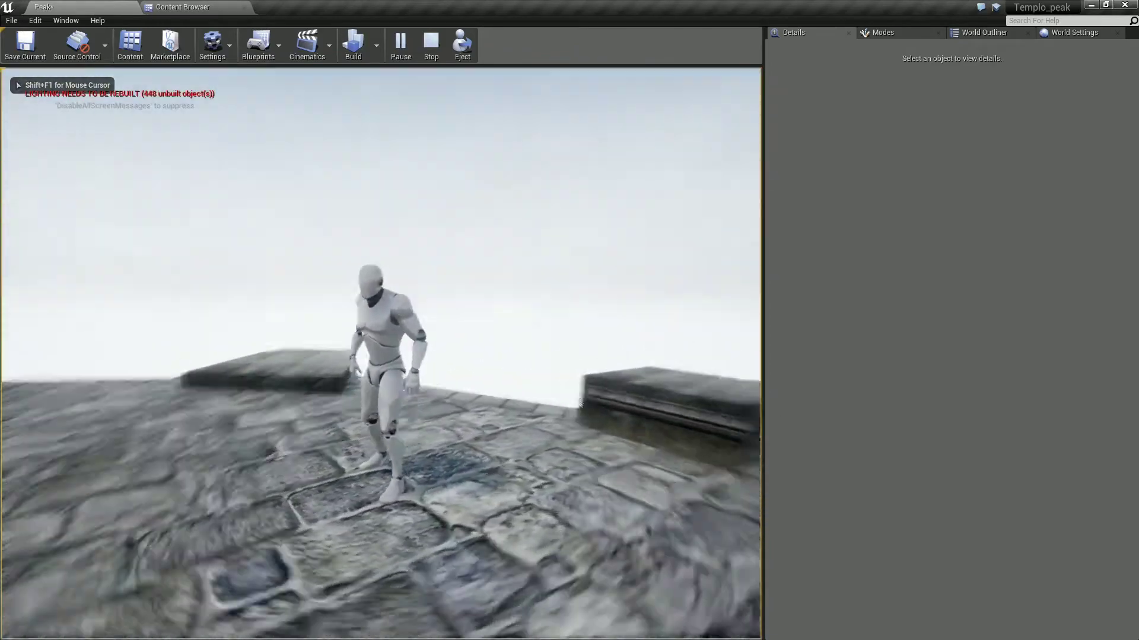
pyautogui.press('space')
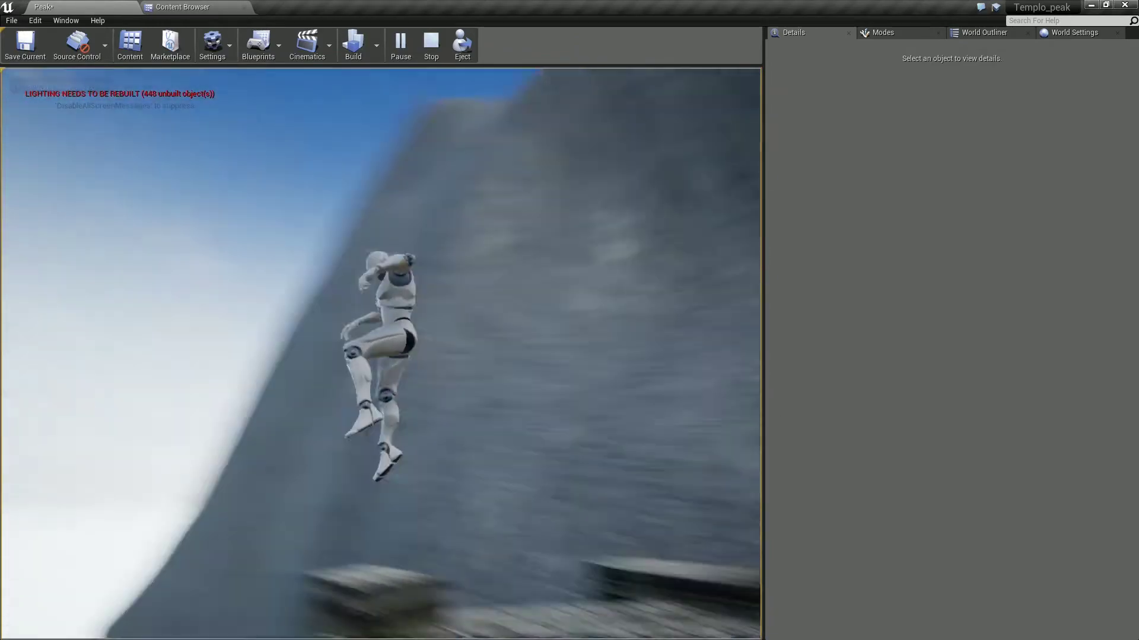
pyautogui.press('w')
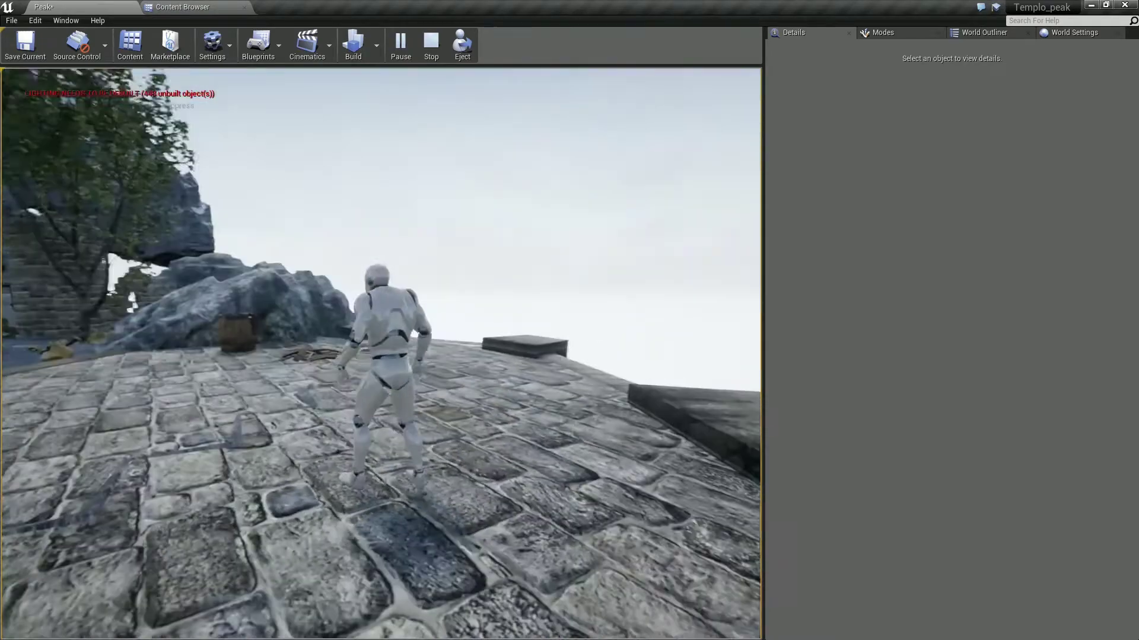
pyautogui.press('Escape')
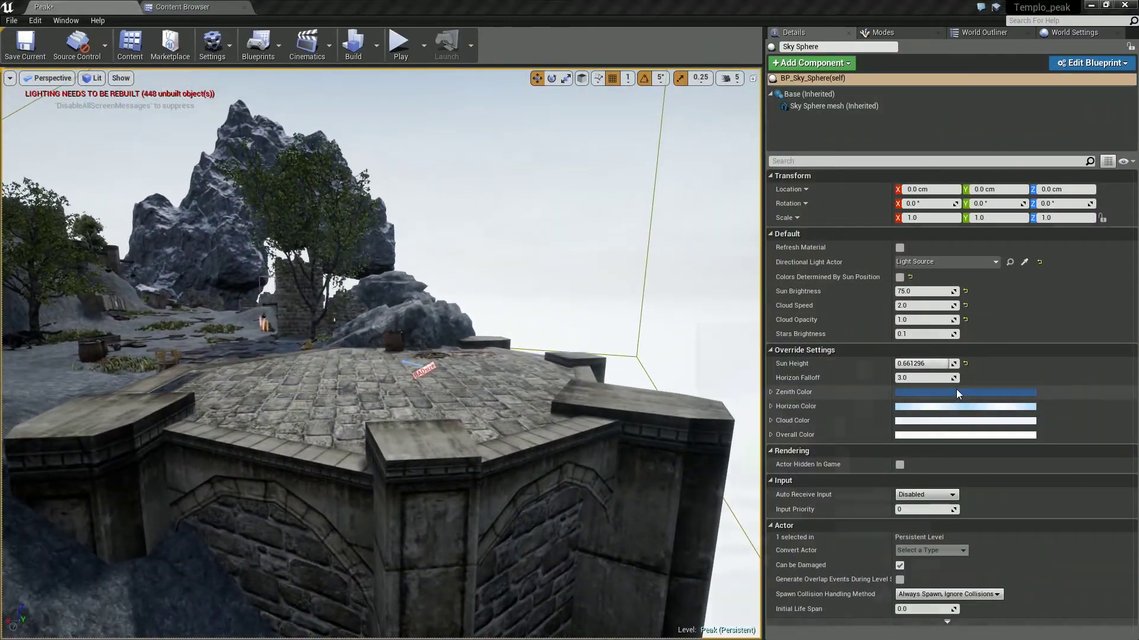
# Set the Sky Sphere's Zenith Color to a muted teal (sRGB 618C94FF)
pyautogui.click(956, 392)
pyautogui.moveTo(574, 269); pyautogui.dragTo(573, 237, button='right')
pyautogui.moveTo(743, 399)
pyautogui.mouseDown()
pyautogui.moveTo(760, 429)
pyautogui.moveTo(735, 416)
pyautogui.mouseUp()
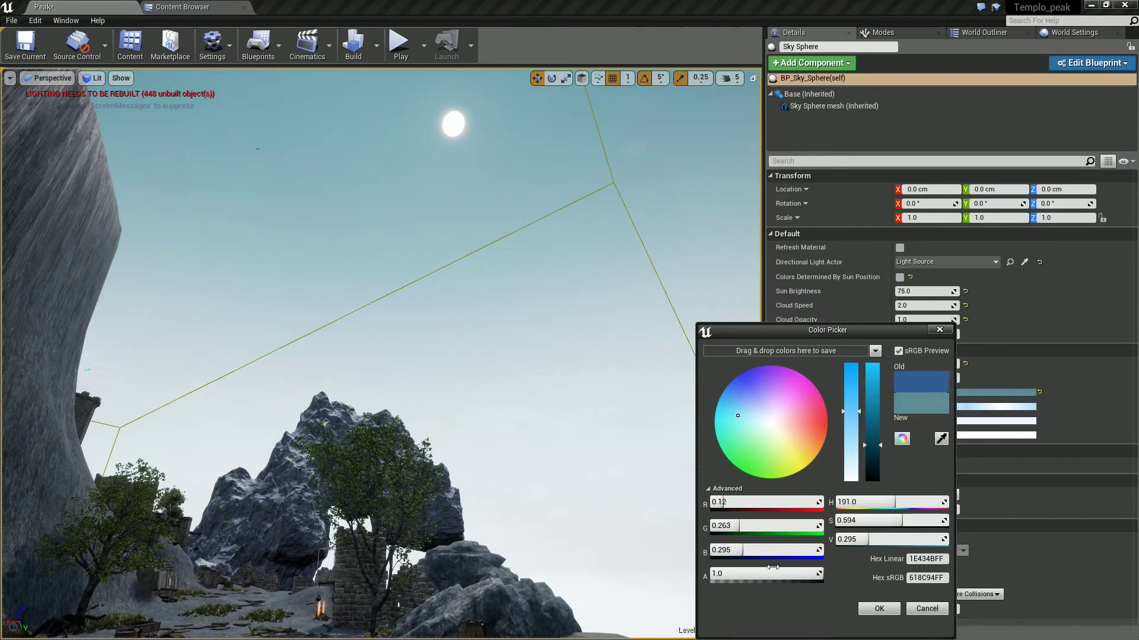
pyautogui.click(885, 608)
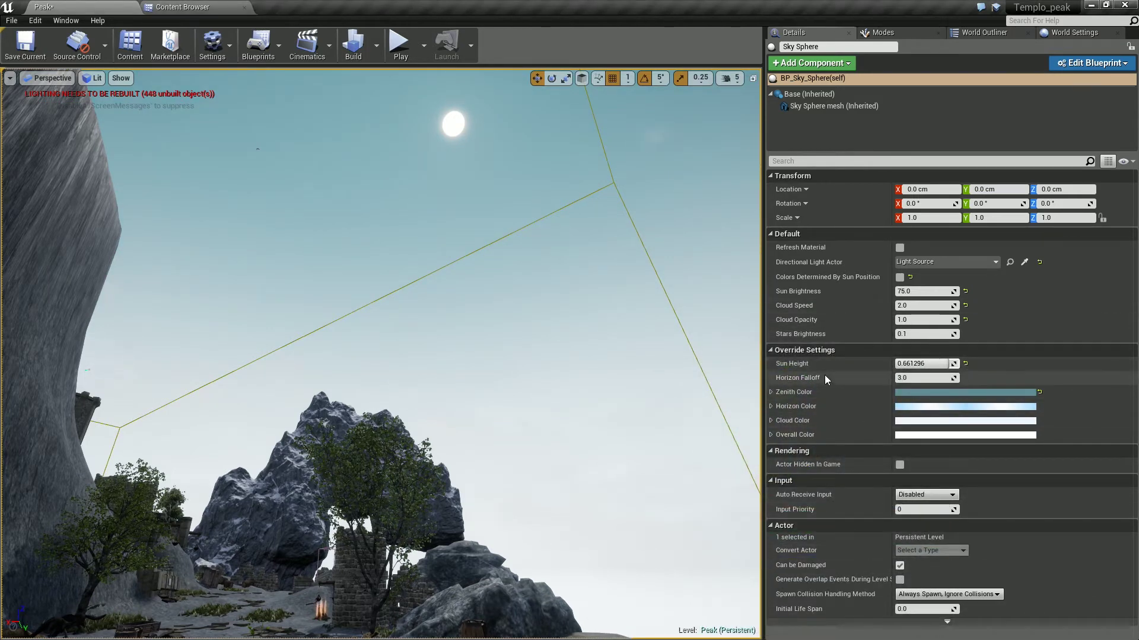
pyautogui.click(984, 262)
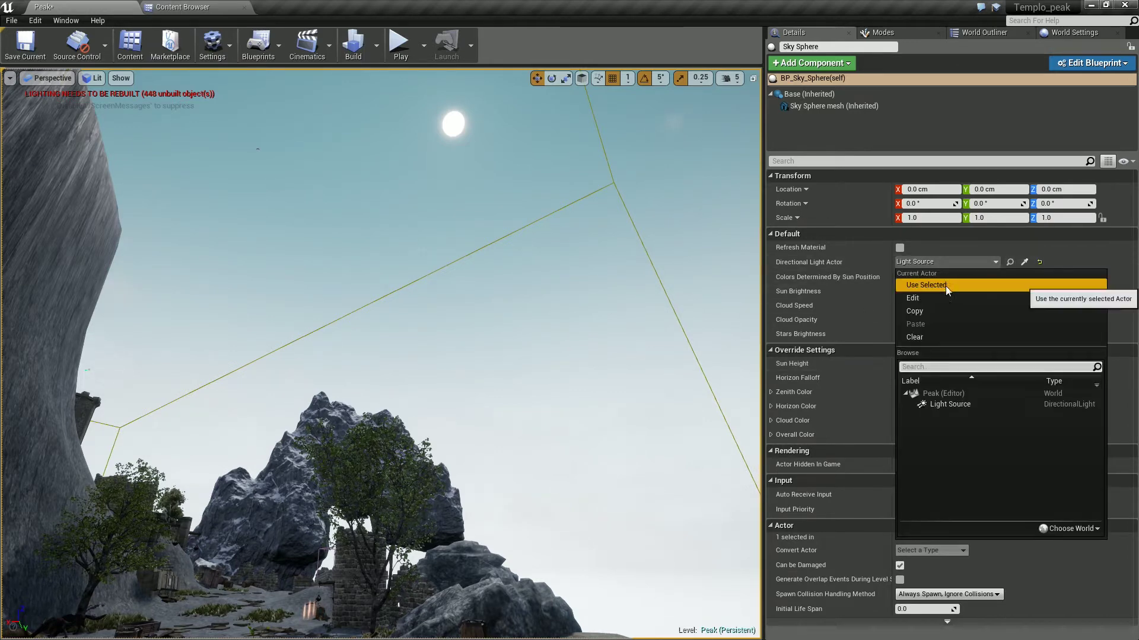
pyautogui.click(928, 337)
pyautogui.scroll(3, 640, 290)
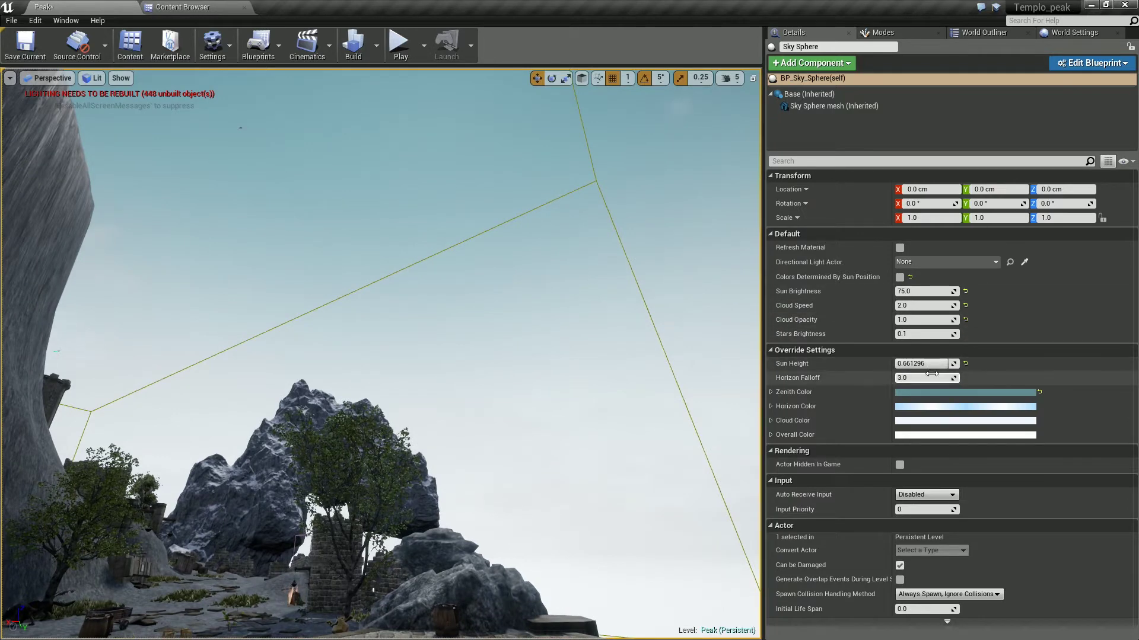
pyautogui.click(899, 277)
pyautogui.click(899, 278)
pyautogui.click(912, 263)
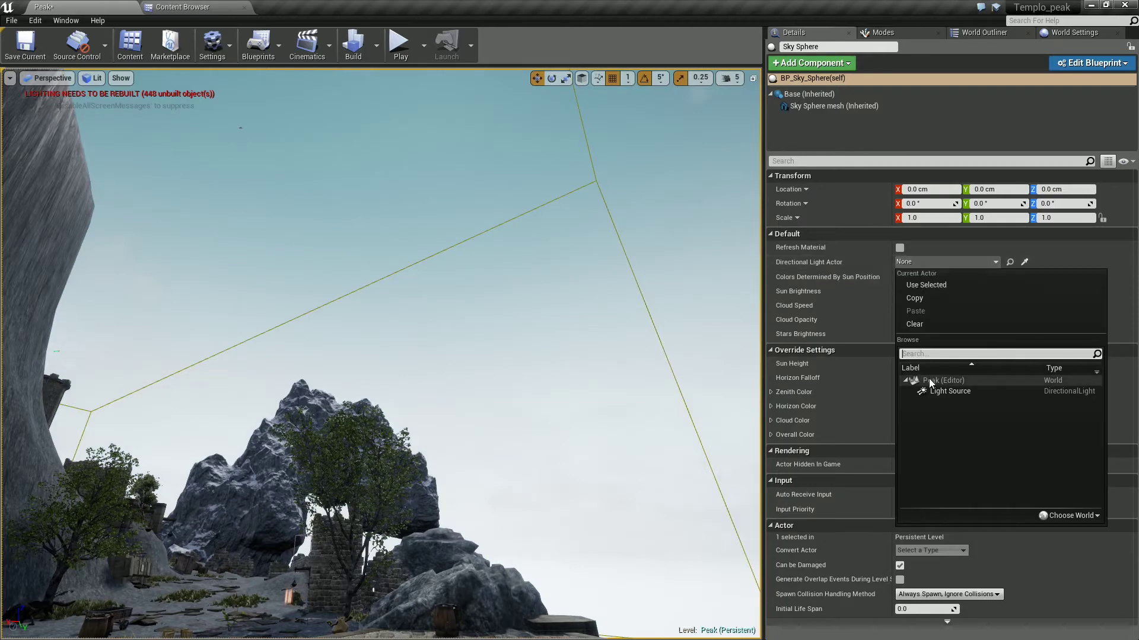
pyautogui.click(937, 386)
pyautogui.moveTo(513, 192)
pyautogui.mouseDown(button='right')
pyautogui.moveTo(451, 237)
pyautogui.moveTo(415, 178)
pyautogui.moveTo(380, 250)
pyautogui.moveTo(605, 117)
pyautogui.mouseUp(button='right')
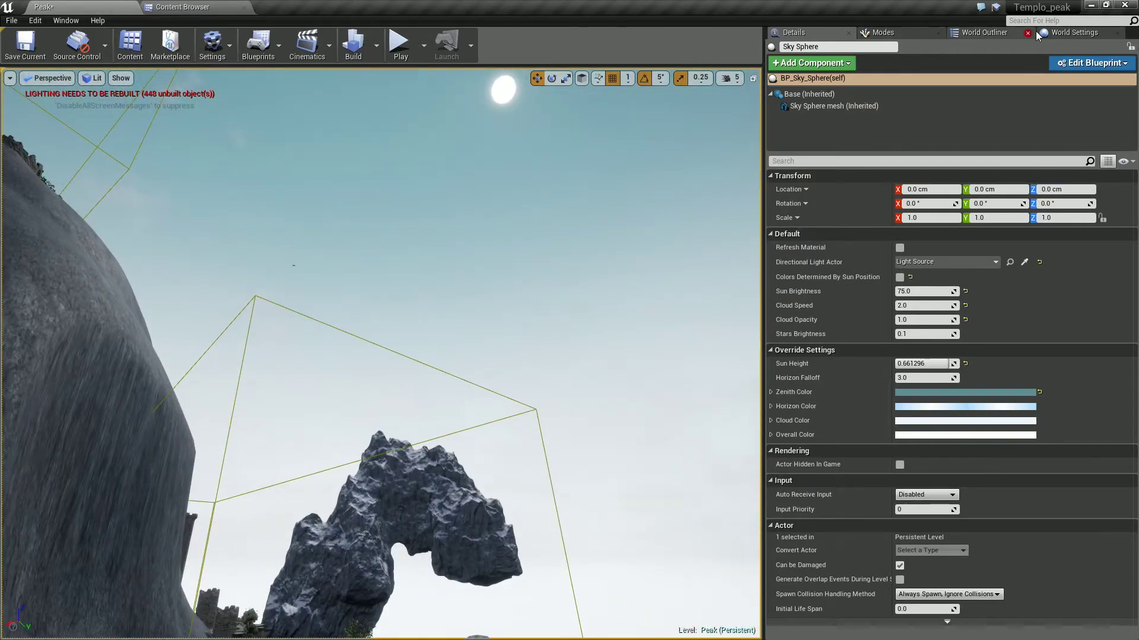
# Rotate the Light Source about 30 degrees after undoing a first try, then show Sky Sphere details
pyautogui.click(984, 33)
pyautogui.doubleClick(836, 87)
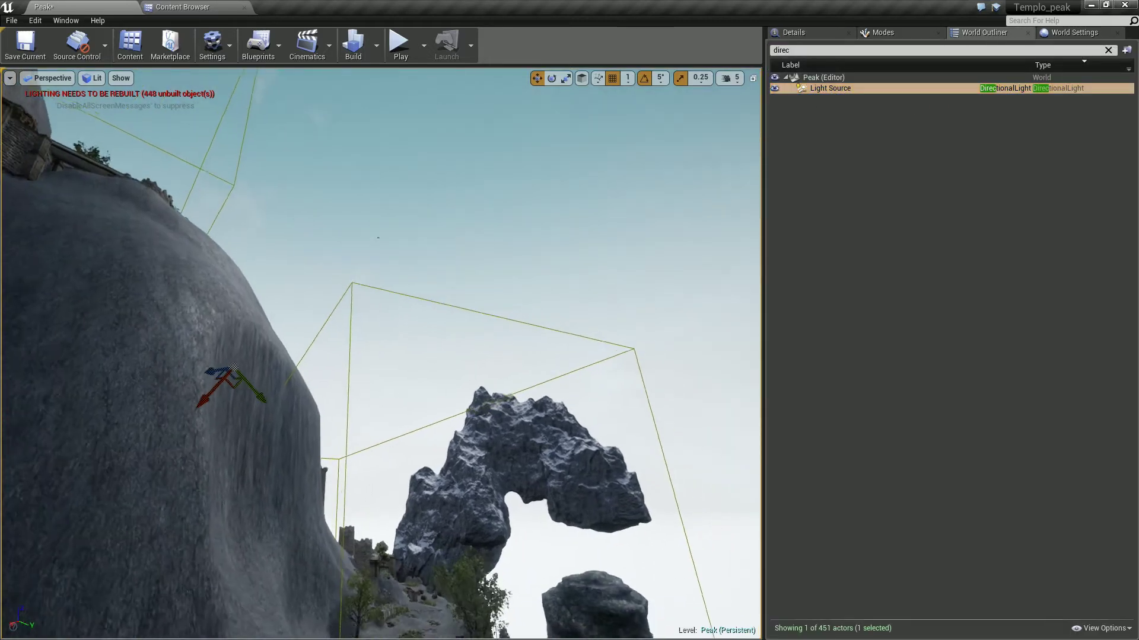
pyautogui.press('e')
pyautogui.moveTo(137, 415)
pyautogui.mouseDown()
pyautogui.moveTo(127, 392)
pyautogui.moveTo(125, 407)
pyautogui.mouseUp()
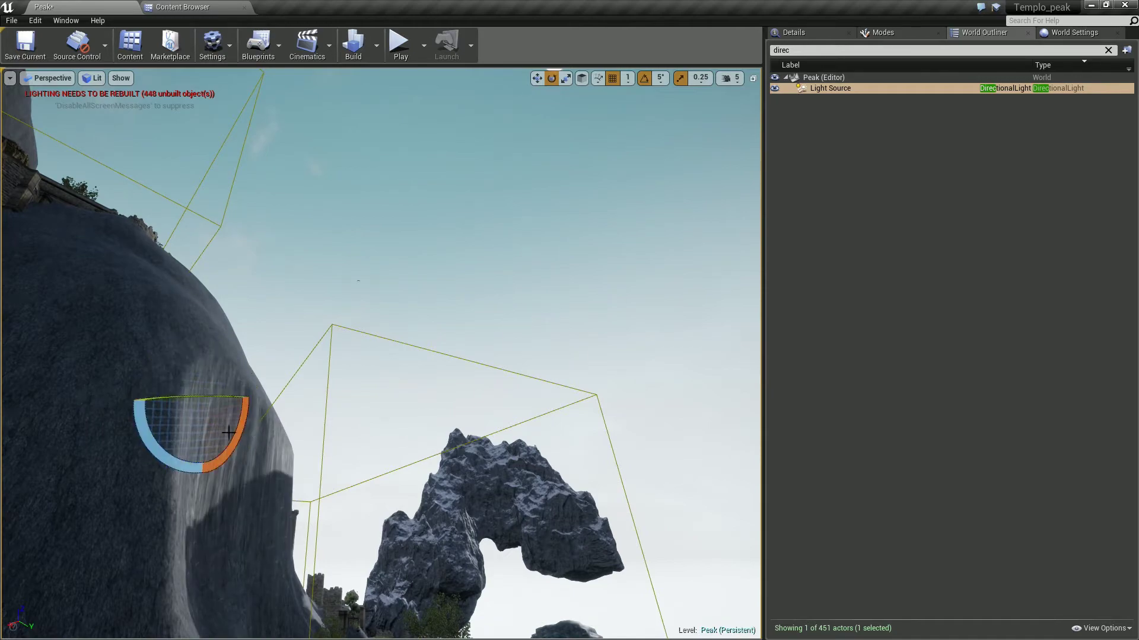
pyautogui.moveTo(229, 433); pyautogui.dragTo(243, 321, button='right')
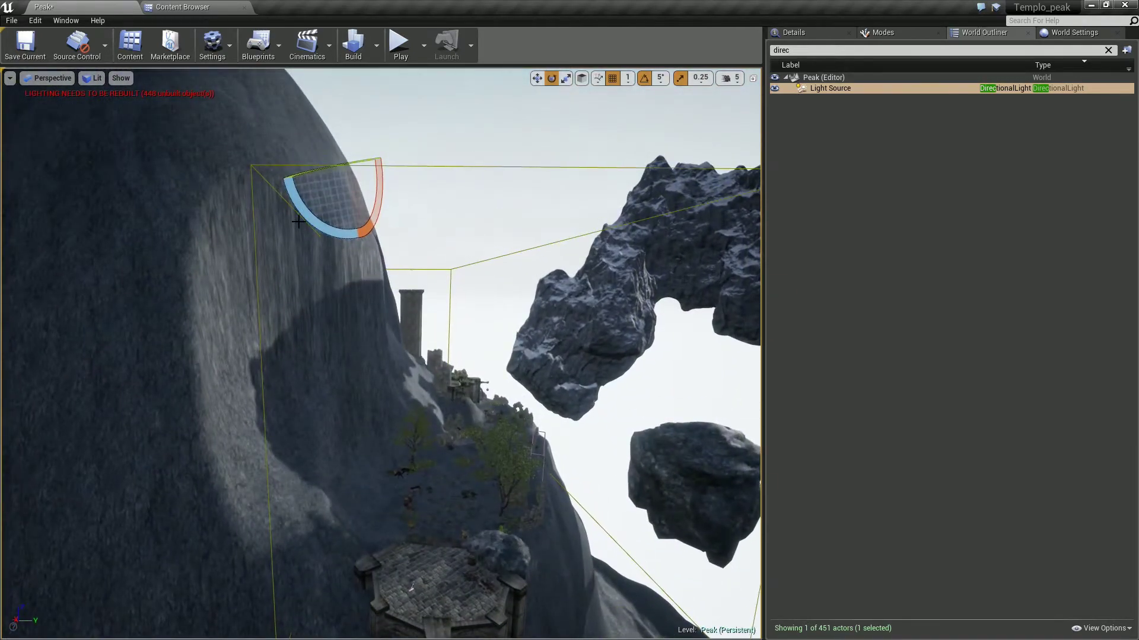
pyautogui.hotkey('ctrl', 'z')
pyautogui.moveTo(442, 226); pyautogui.dragTo(475, 202, button='right')
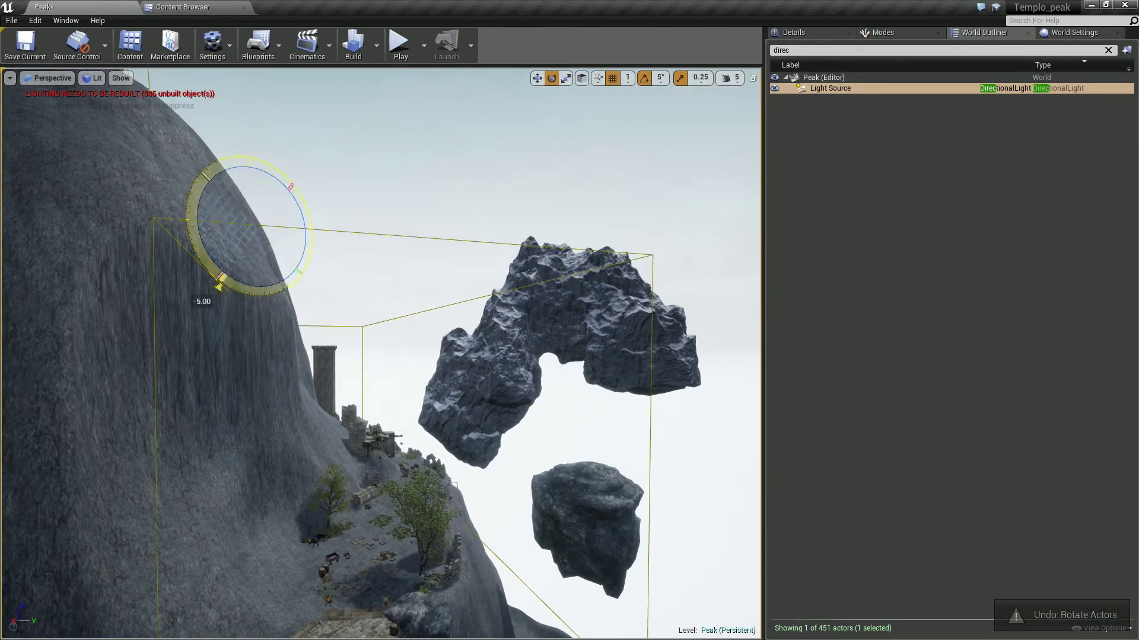
pyautogui.moveTo(202, 302); pyautogui.dragTo(172, 266)
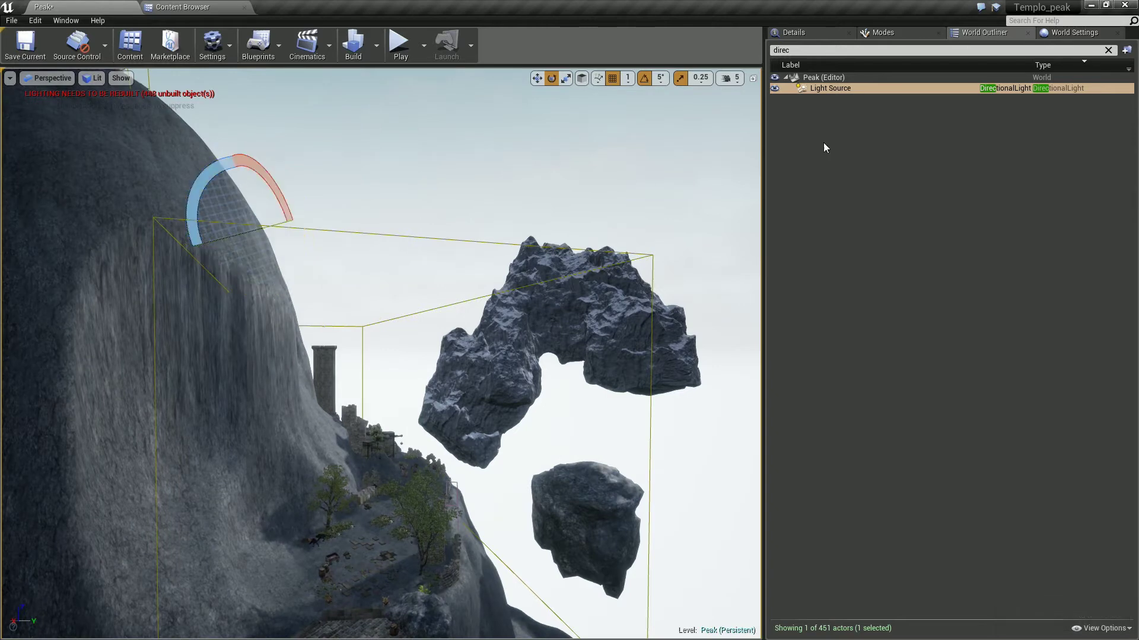
pyautogui.click(661, 149)
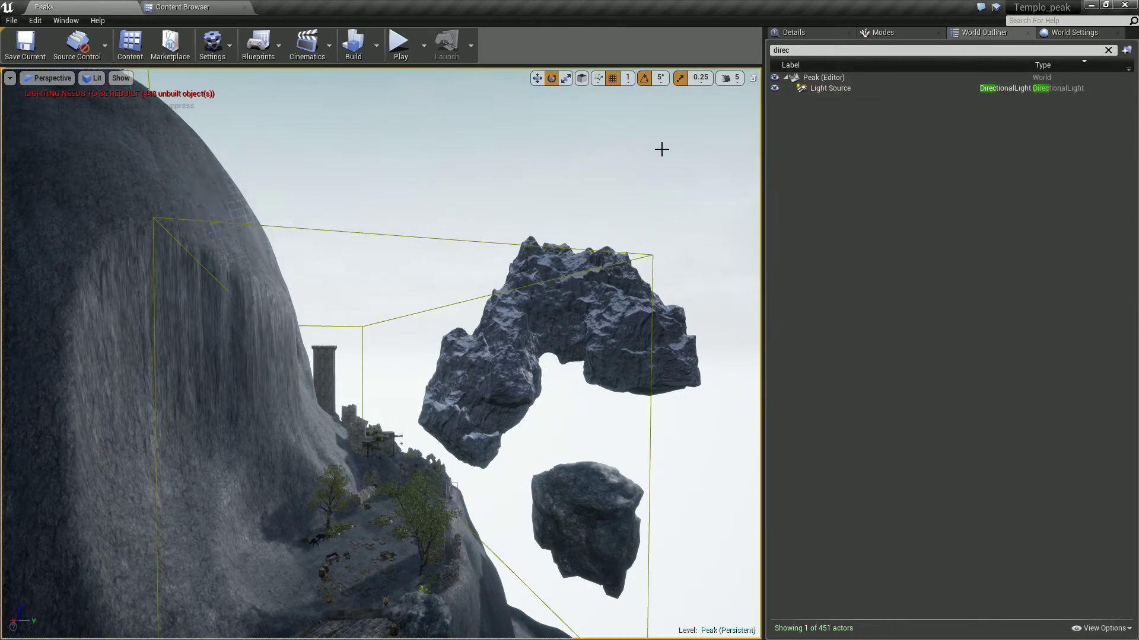
pyautogui.click(795, 34)
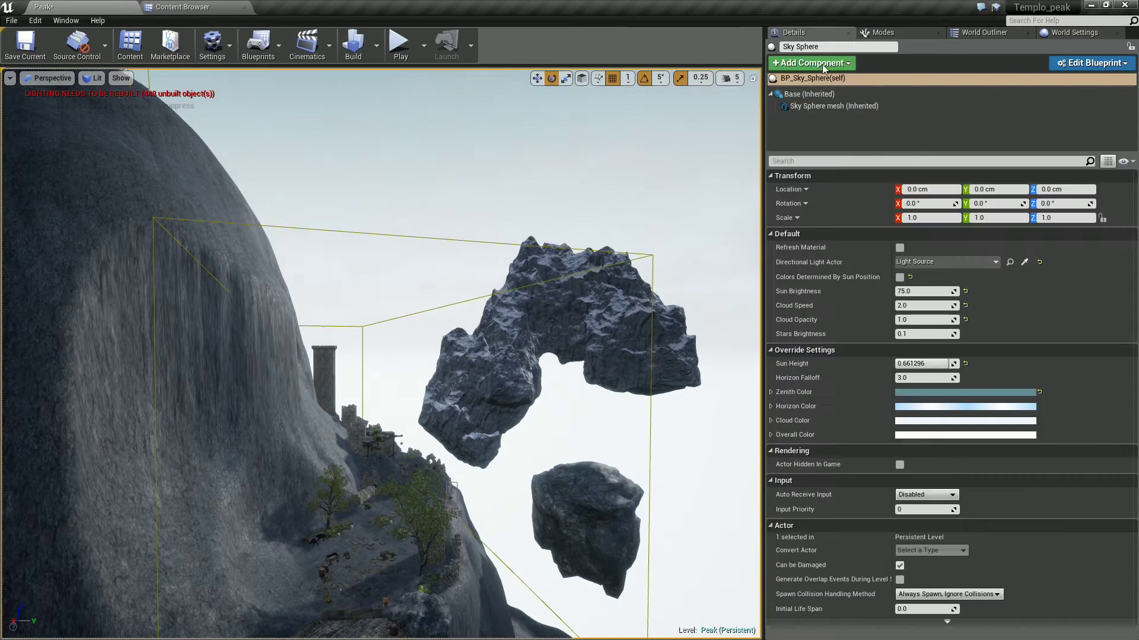
# Lower the Sky Sphere's Sun Height to 0.276728
pyautogui.click(900, 248)
pyautogui.moveTo(380, 356); pyautogui.dragTo(516, 246, button='right')
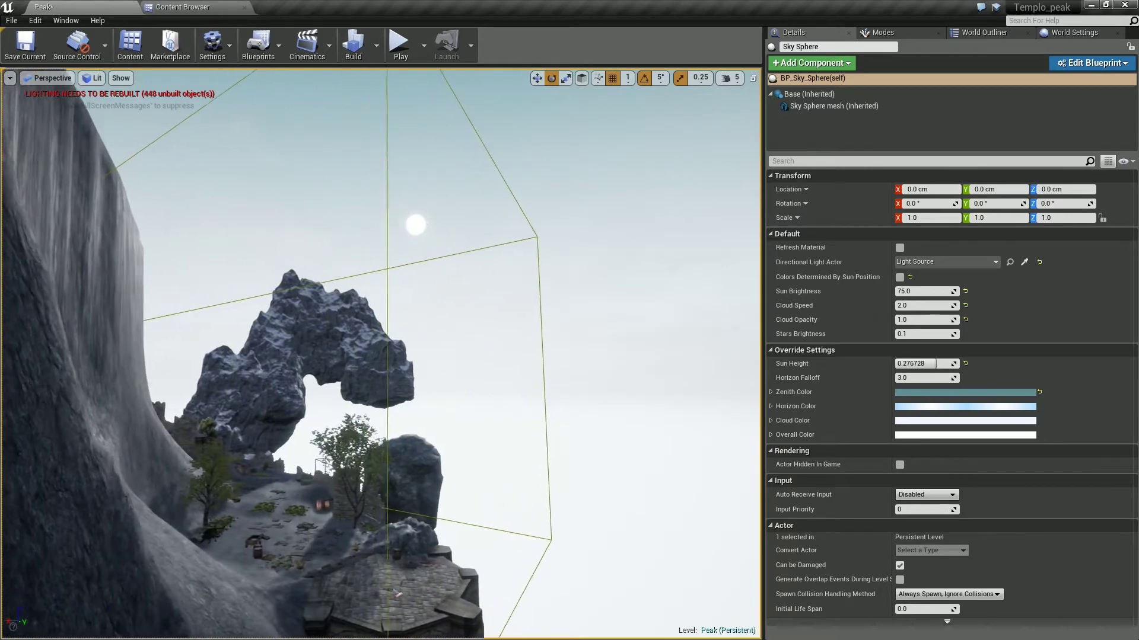
pyautogui.moveTo(379, 356); pyautogui.dragTo(391, 356, button='right')
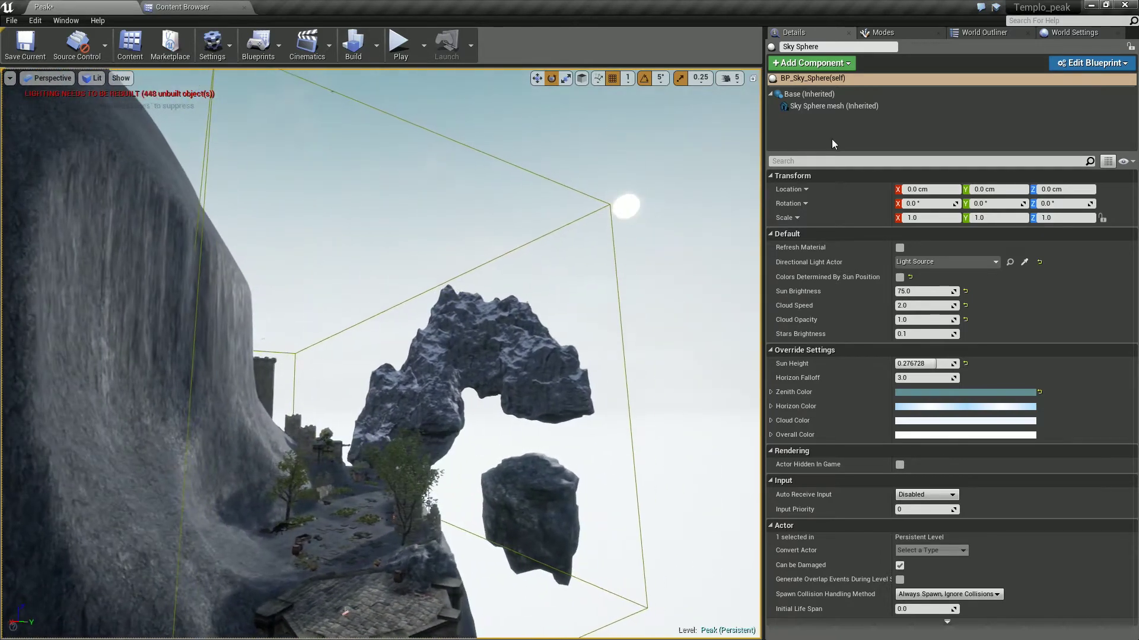
# Select the Light Source and rotate it to re-angle the sunlight on the cliff
pyautogui.click(988, 34)
pyautogui.click(788, 89)
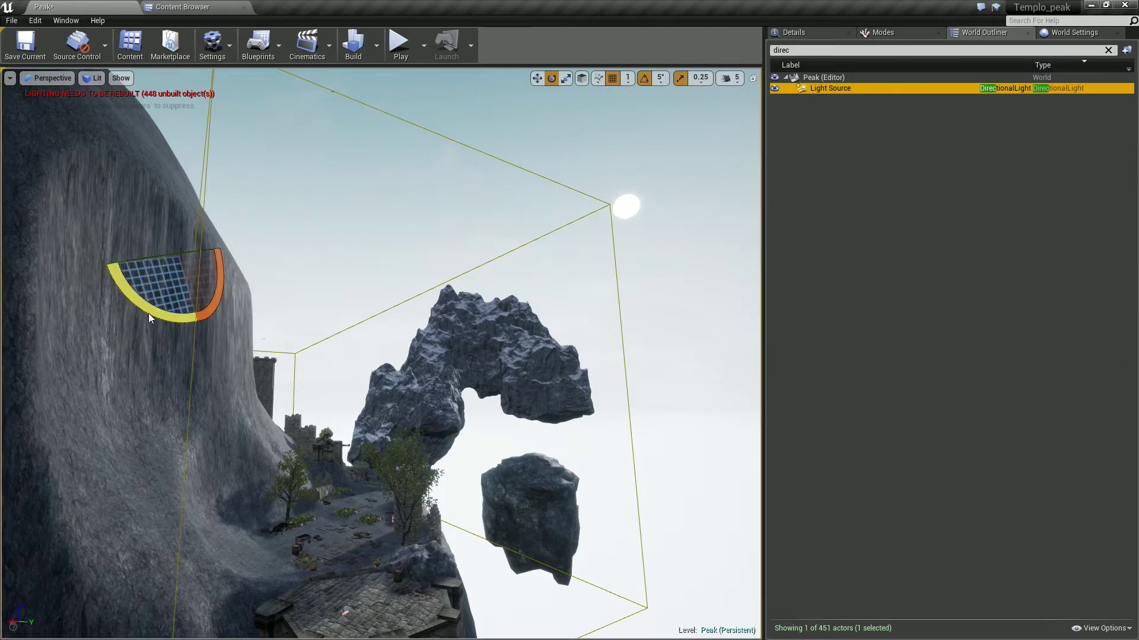
pyautogui.moveTo(148, 319)
pyautogui.mouseDown()
pyautogui.moveTo(101, 265)
pyautogui.moveTo(98, 274)
pyautogui.mouseUp()
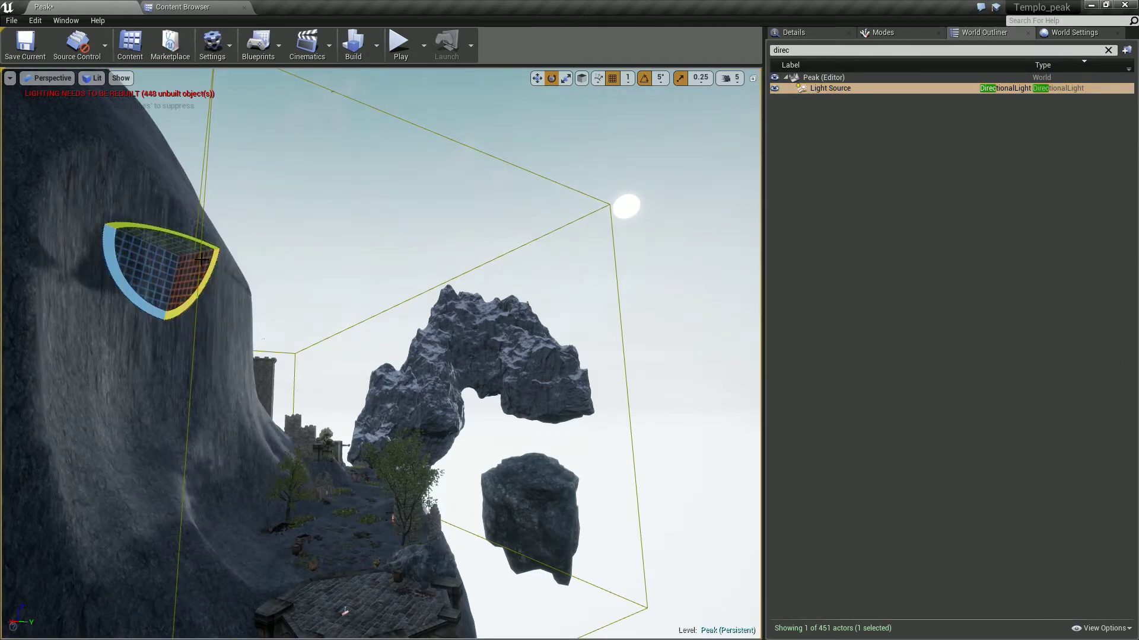
pyautogui.moveTo(200, 259)
pyautogui.mouseDown()
pyautogui.moveTo(98, 224)
pyautogui.moveTo(506, 196)
pyautogui.mouseUp()
# Deselect the Light Source and let the Sky Sphere's colours follow the sun position
pyautogui.keyDown('ctrl'); pyautogui.click(790, 89); pyautogui.keyUp('ctrl')
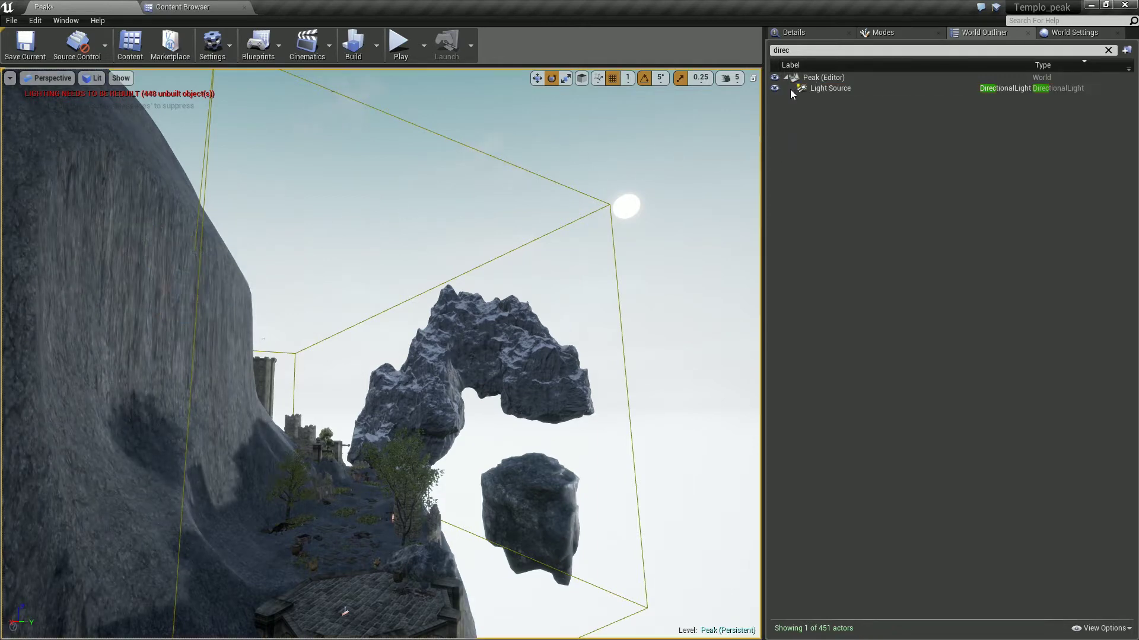
pyautogui.click(792, 34)
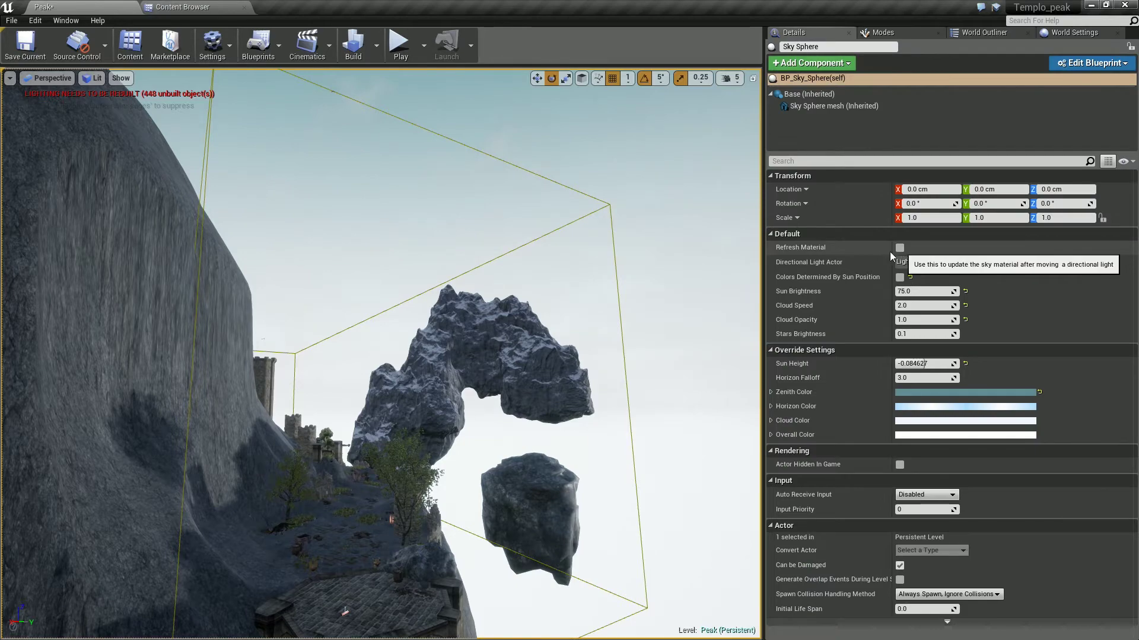
pyautogui.moveTo(379, 356); pyautogui.dragTo(451, 332, button='right')
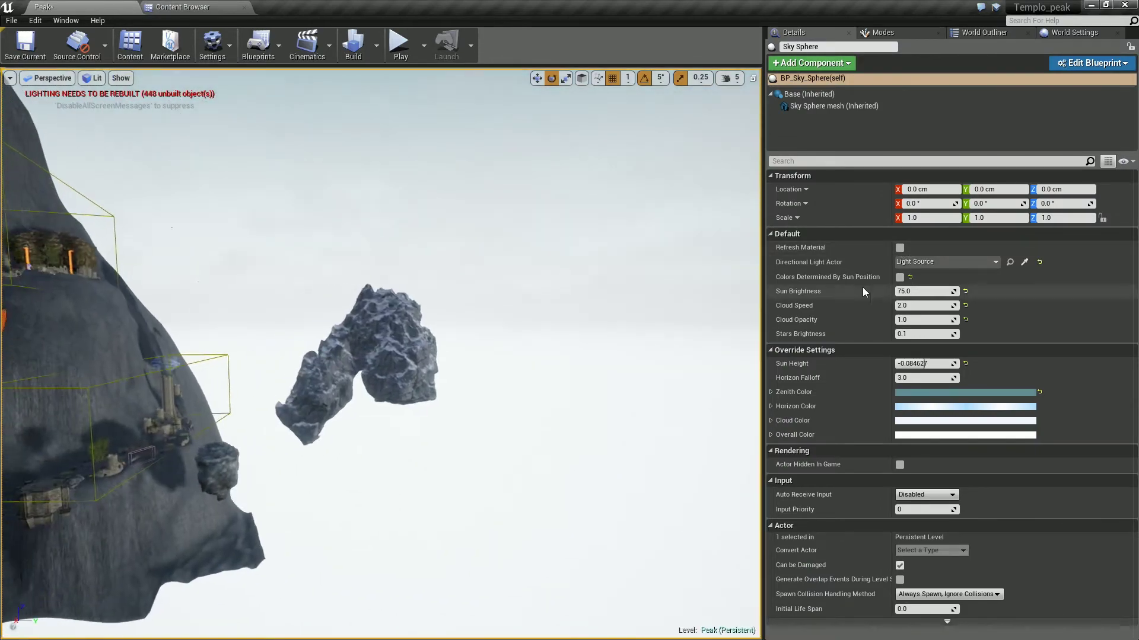
pyautogui.click(899, 279)
pyautogui.moveTo(590, 302); pyautogui.dragTo(590, 302, button='right')
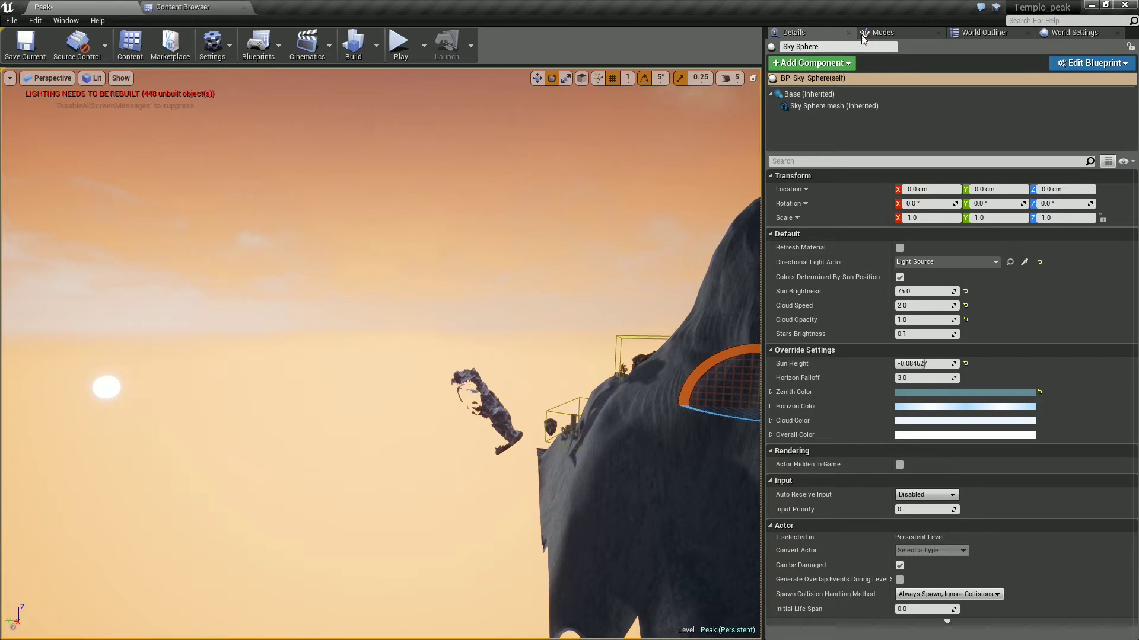
# Refresh the Sky Sphere material so Sun Height becomes 0.193066, then play-test the level
pyautogui.click(882, 33)
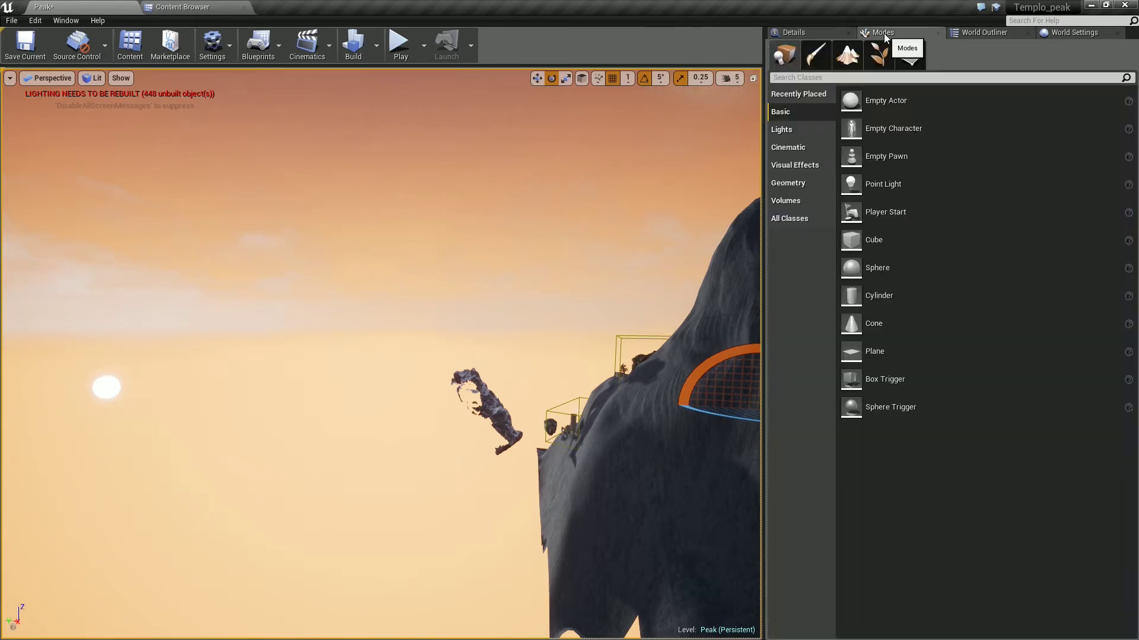
pyautogui.click(988, 33)
pyautogui.click(837, 89)
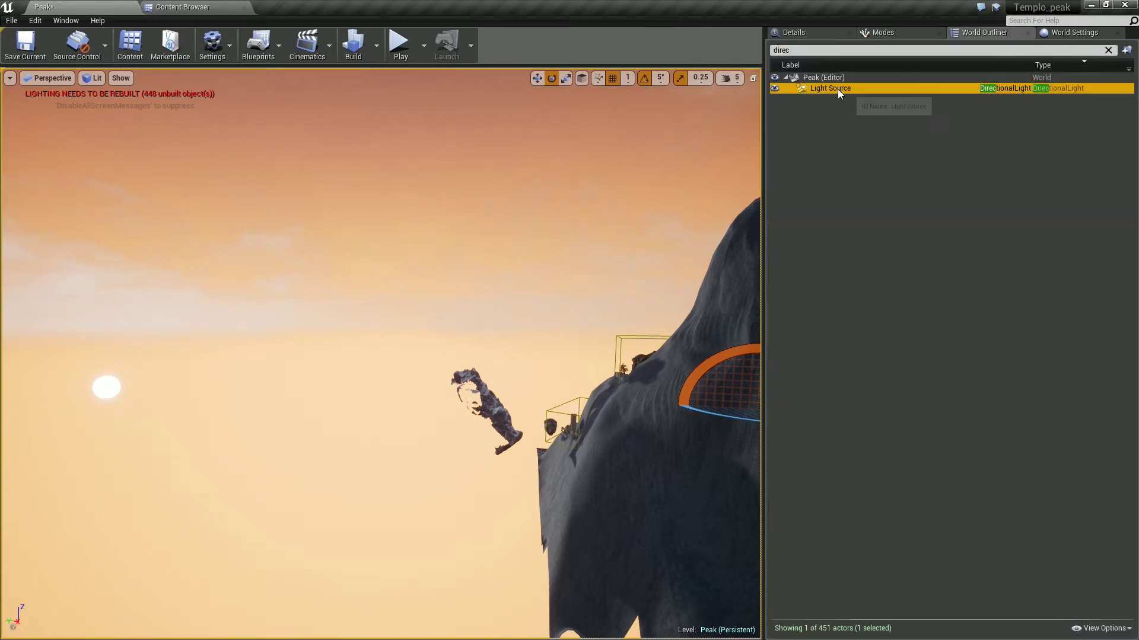
pyautogui.click(804, 35)
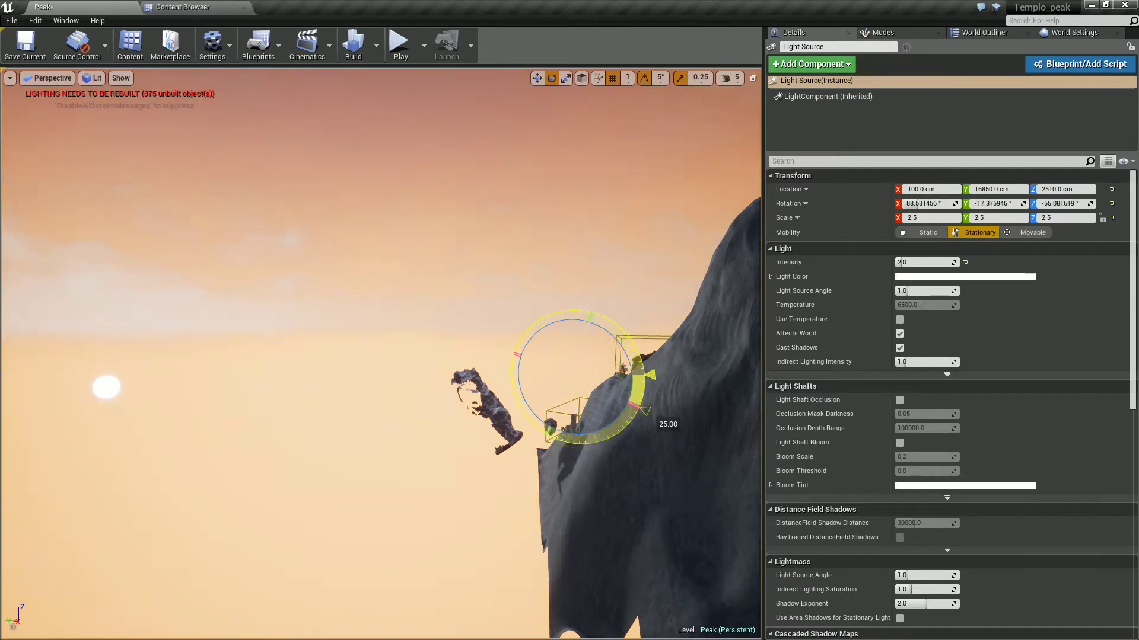
pyautogui.hotkey('ctrl', 'z')
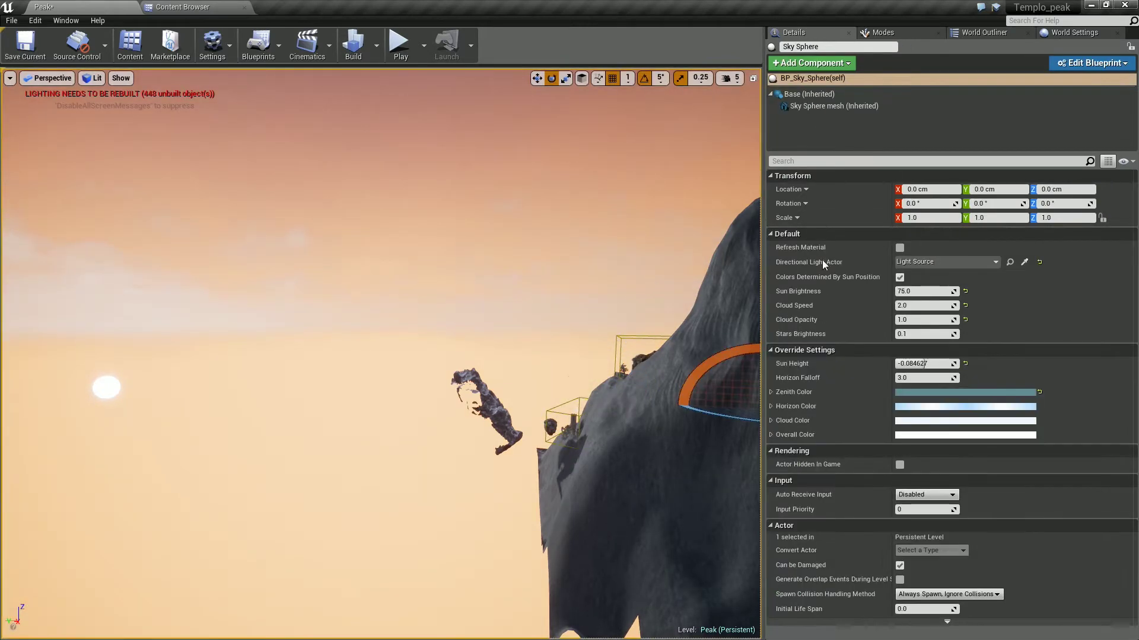
pyautogui.click(901, 247)
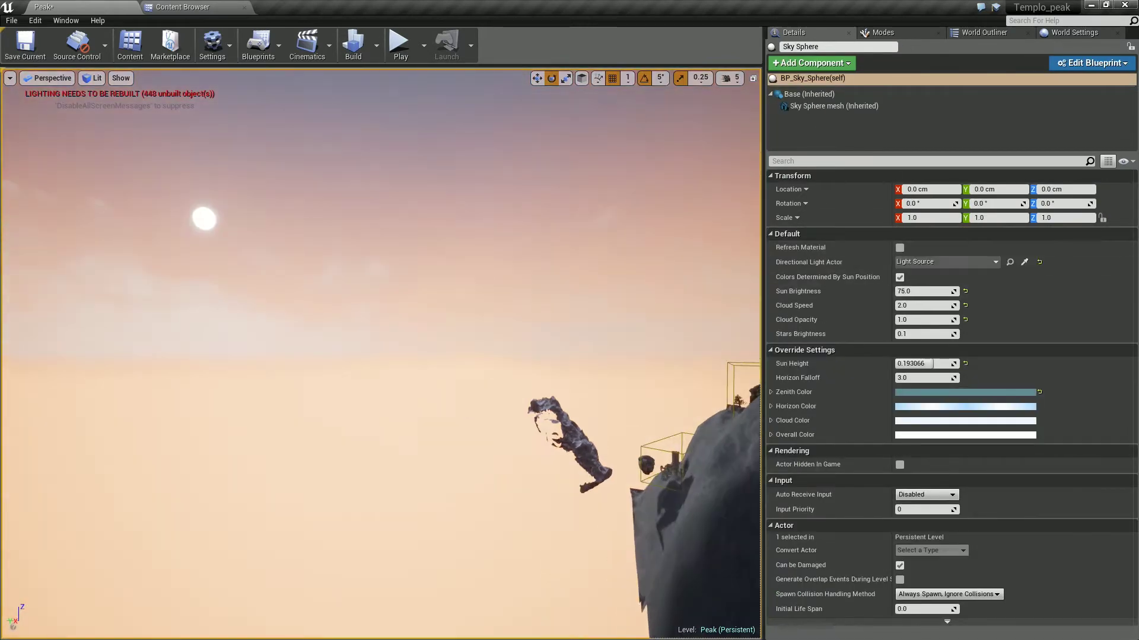
pyautogui.click(396, 48)
pyautogui.click(534, 237)
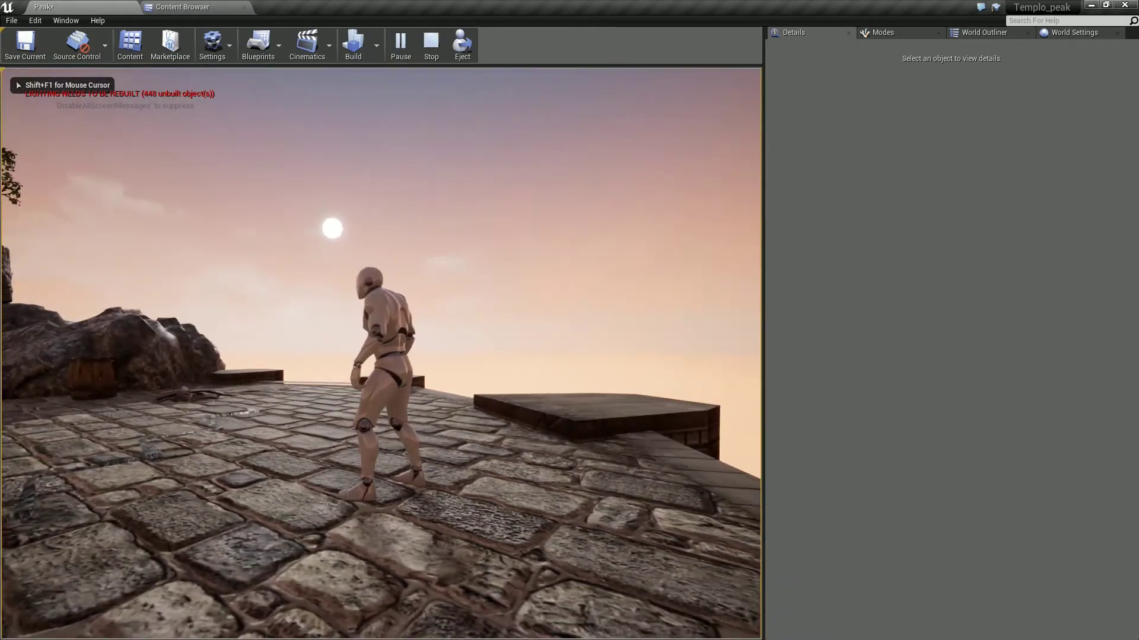
pyautogui.press('d')
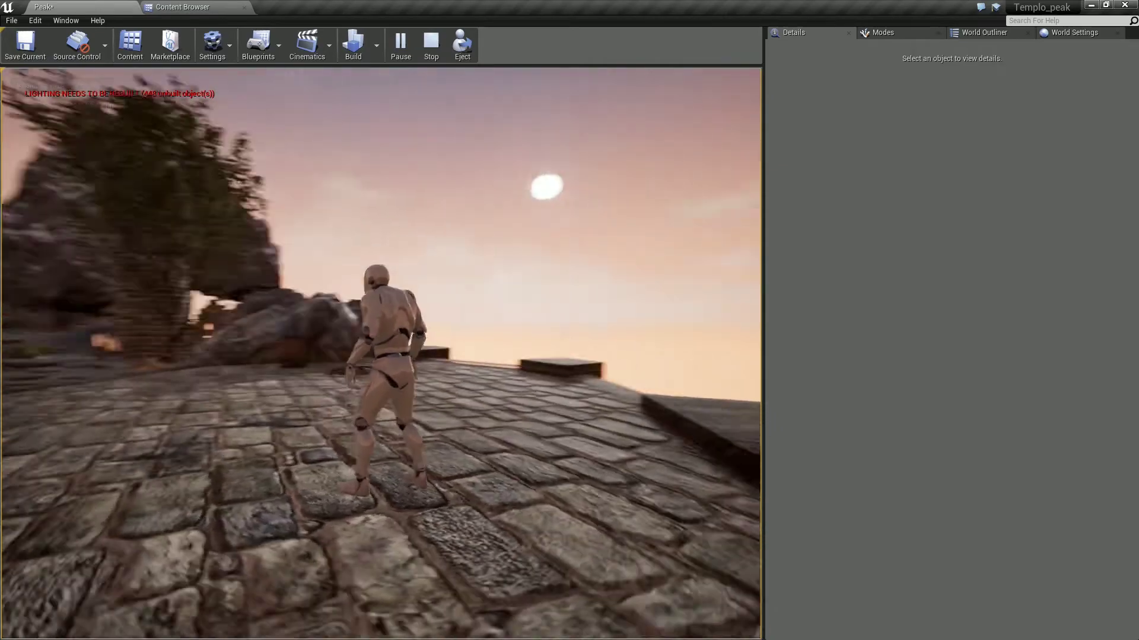
pyautogui.press('s')
pyautogui.press('w')
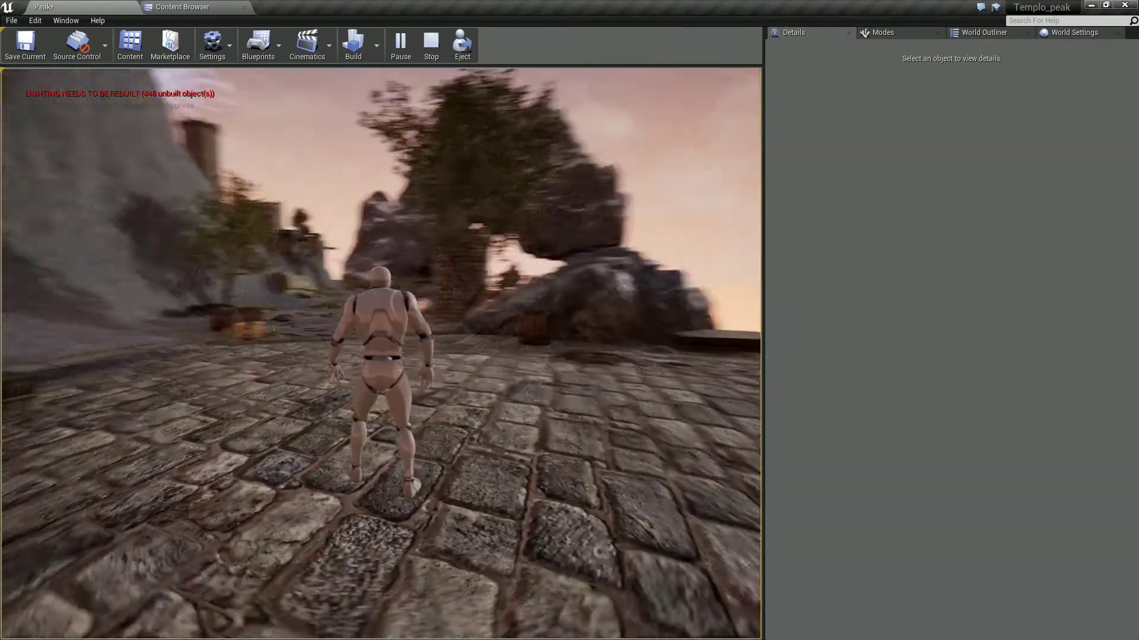
pyautogui.press('a')
pyautogui.press('s')
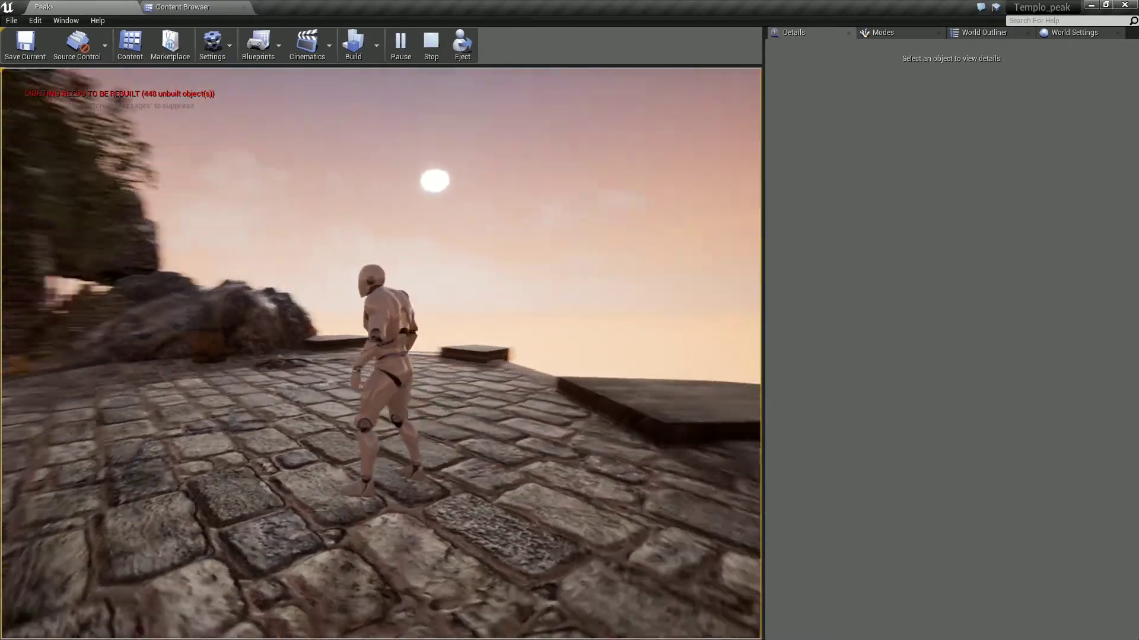
pyautogui.press('s')
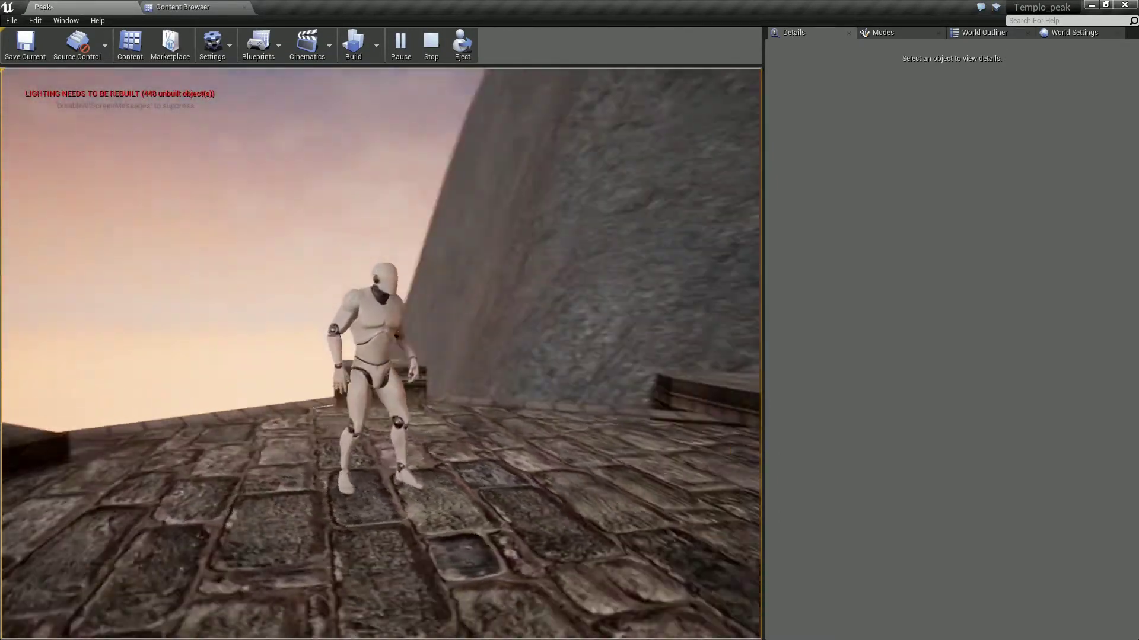
pyautogui.press('w')
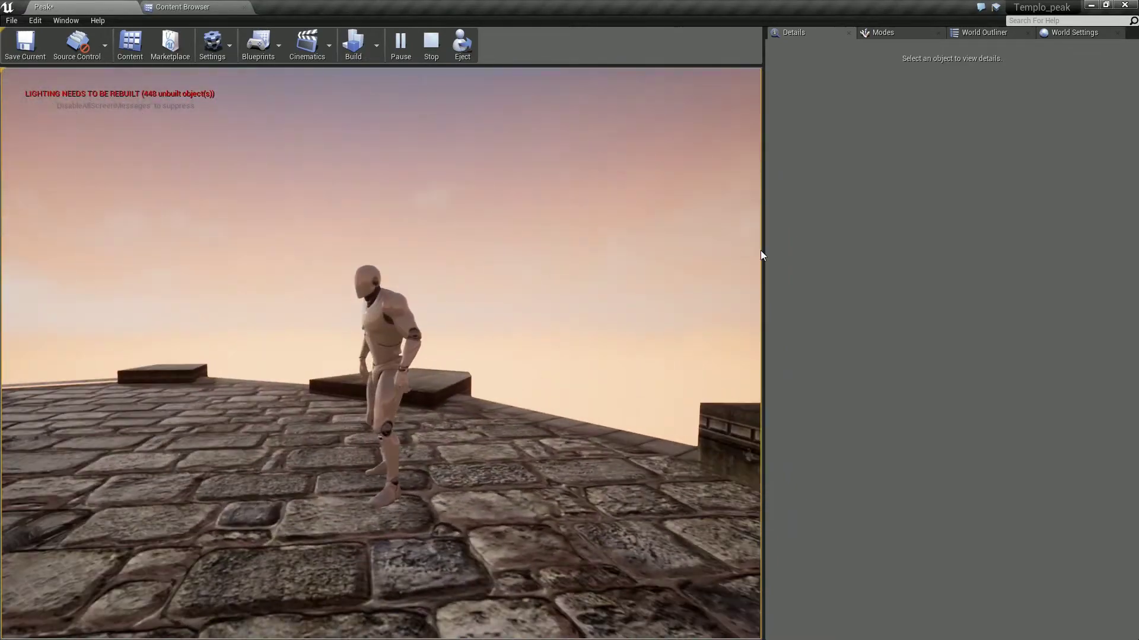
pyautogui.press('Escape')
pyautogui.moveTo(605, 253); pyautogui.dragTo(498, 249, button='right')
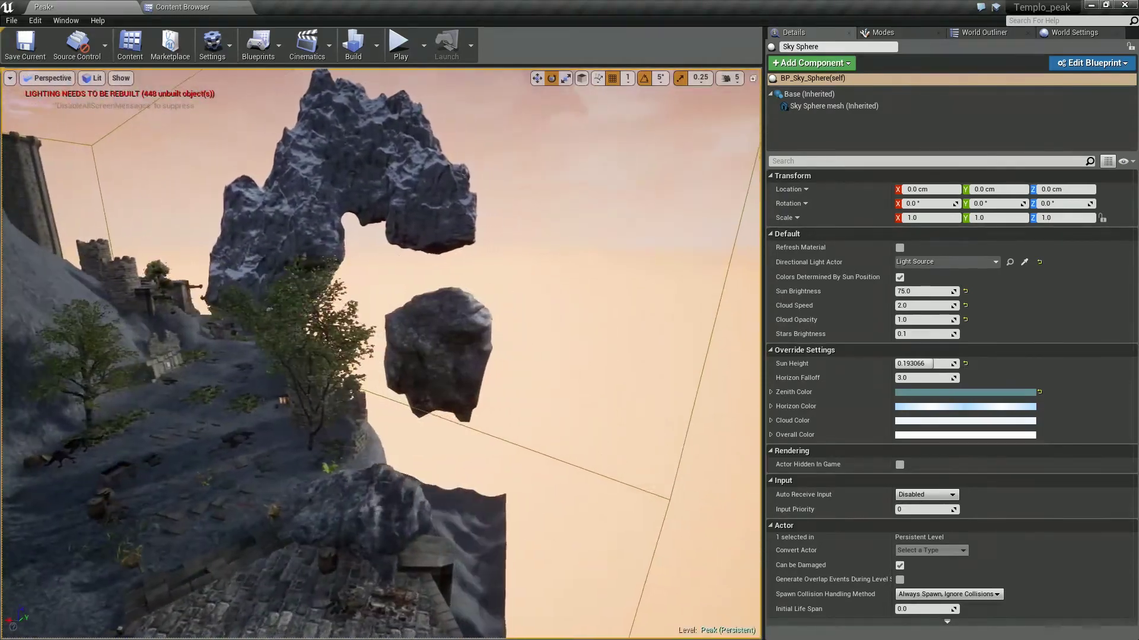
# Select the Sky Sphere and uncheck Colors Determined By Sun Position
pyautogui.moveTo(584, 253); pyautogui.dragTo(578, 254, button='right')
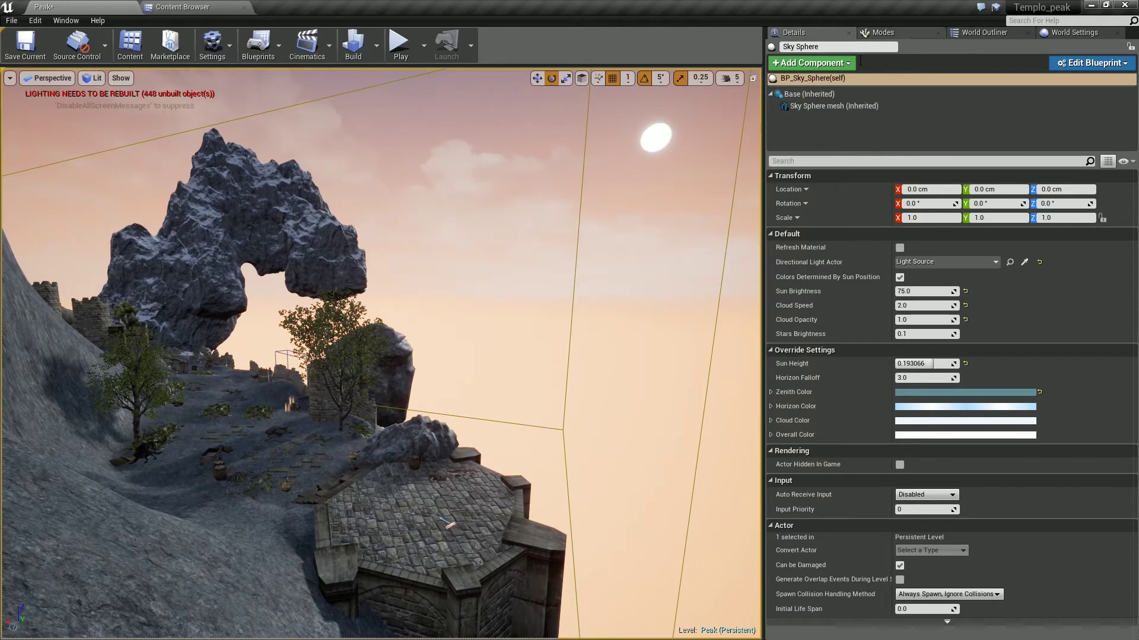
pyautogui.click(966, 32)
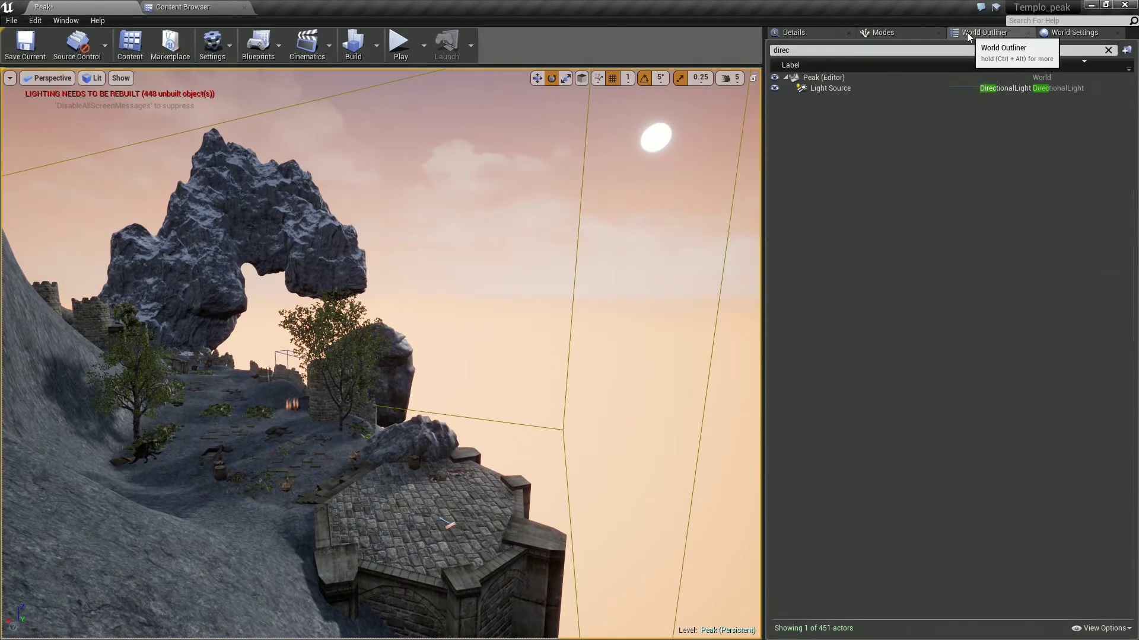
pyautogui.click(839, 88)
pyautogui.click(555, 155)
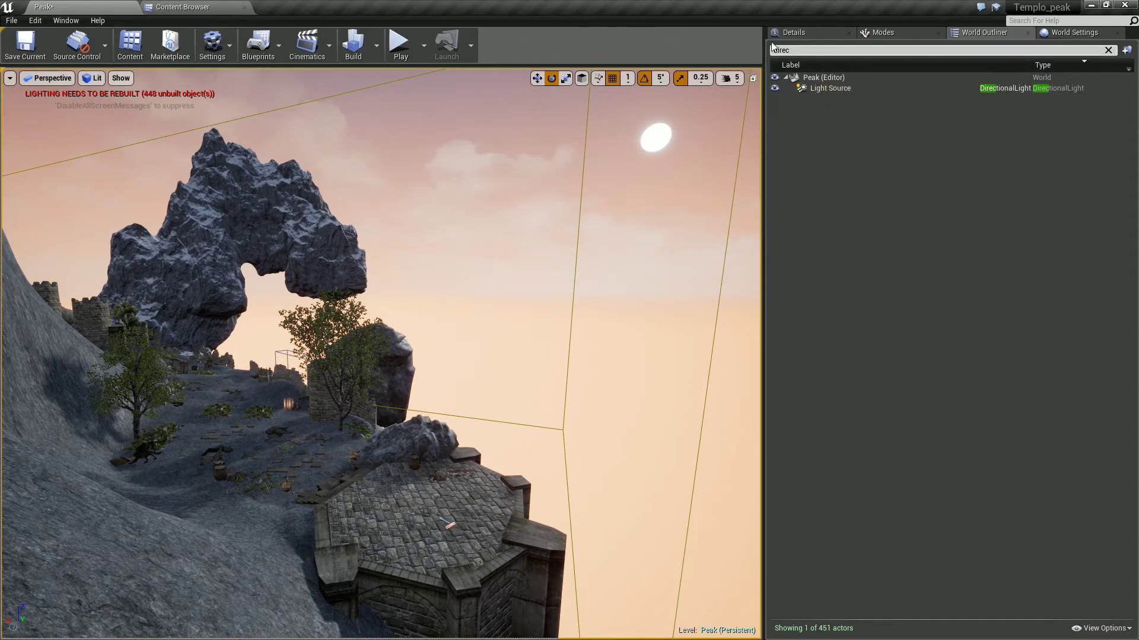
pyautogui.click(789, 33)
pyautogui.click(900, 278)
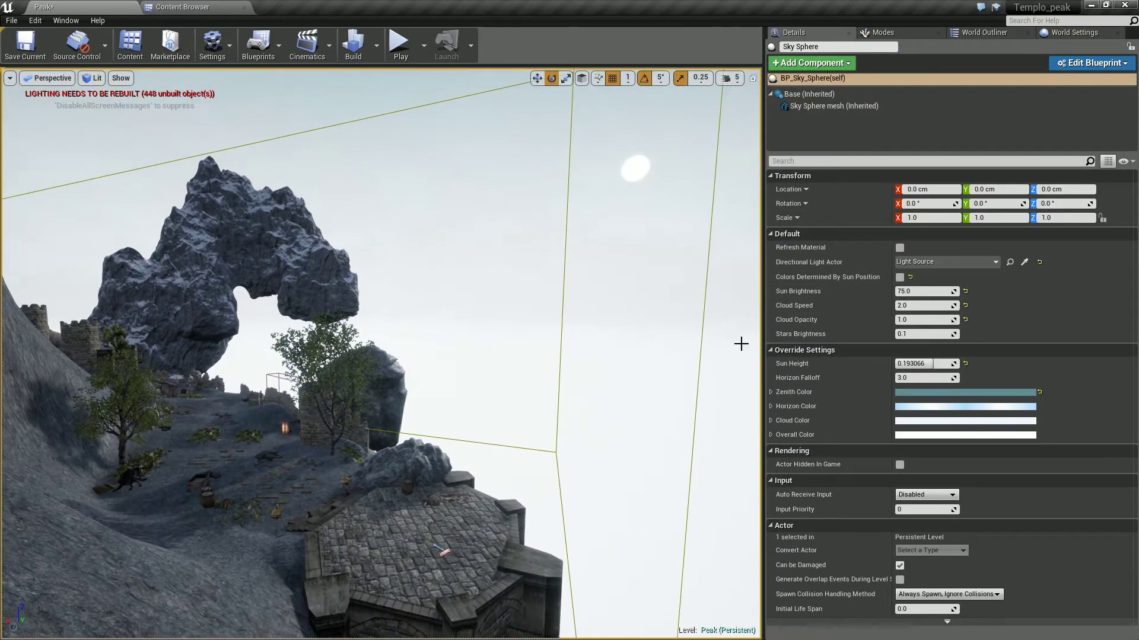
pyautogui.click(913, 364)
# Give the sky a grey Zenith Color, pale tinted Overall Color, and Cloud Opacity 1.510482, then play-test
pyautogui.click(969, 392)
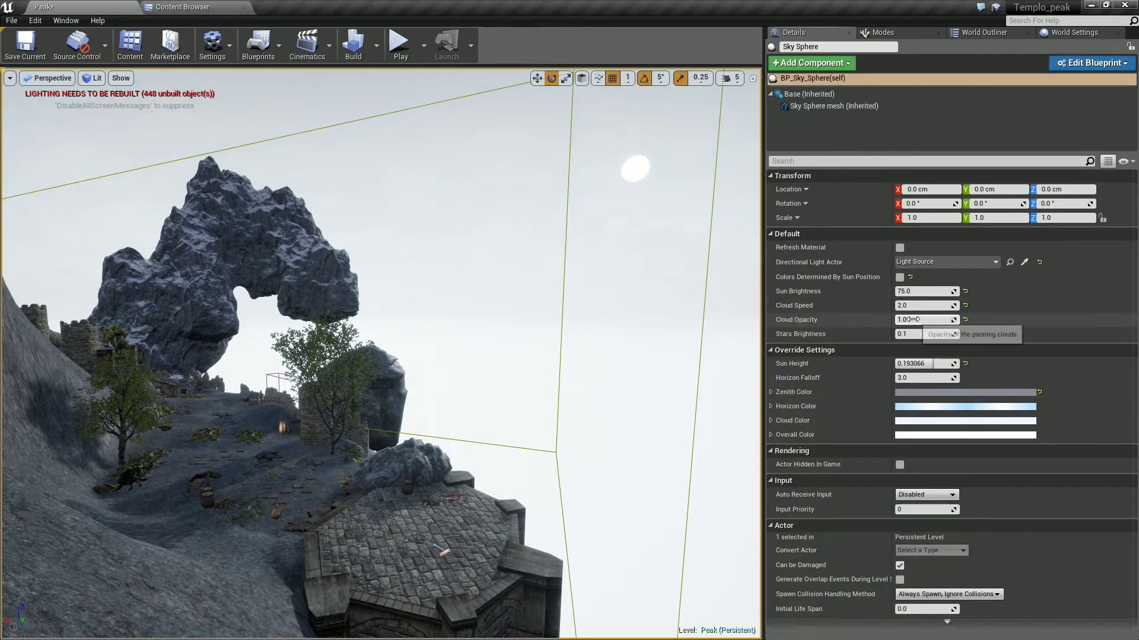
pyautogui.click(919, 434)
pyautogui.click(756, 446)
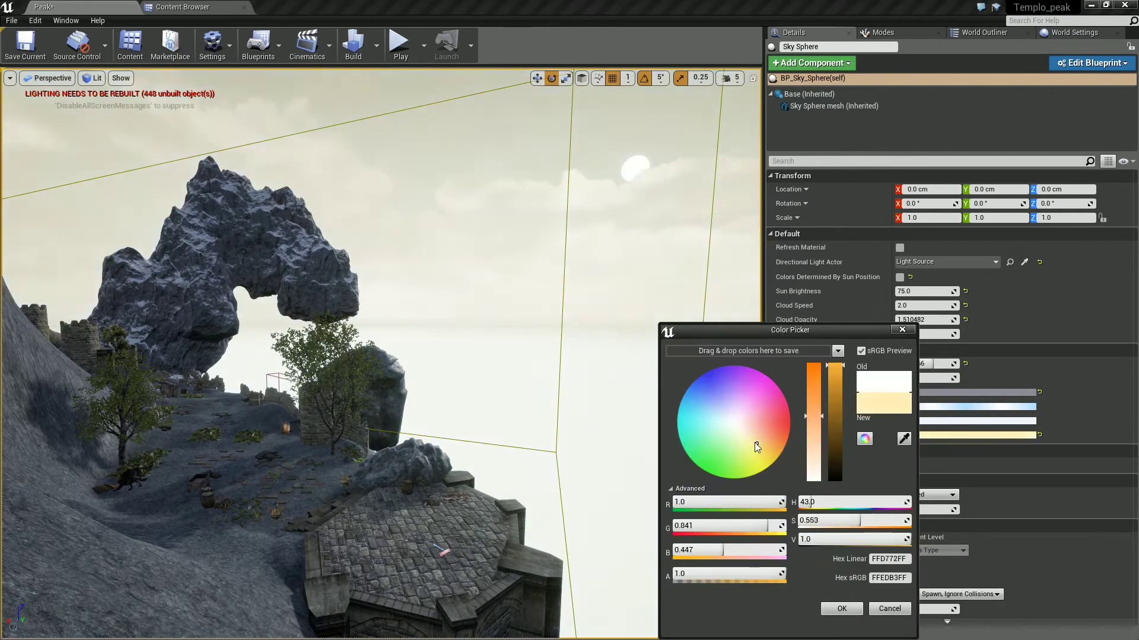
pyautogui.click(842, 608)
pyautogui.click(978, 406)
pyautogui.click(778, 456)
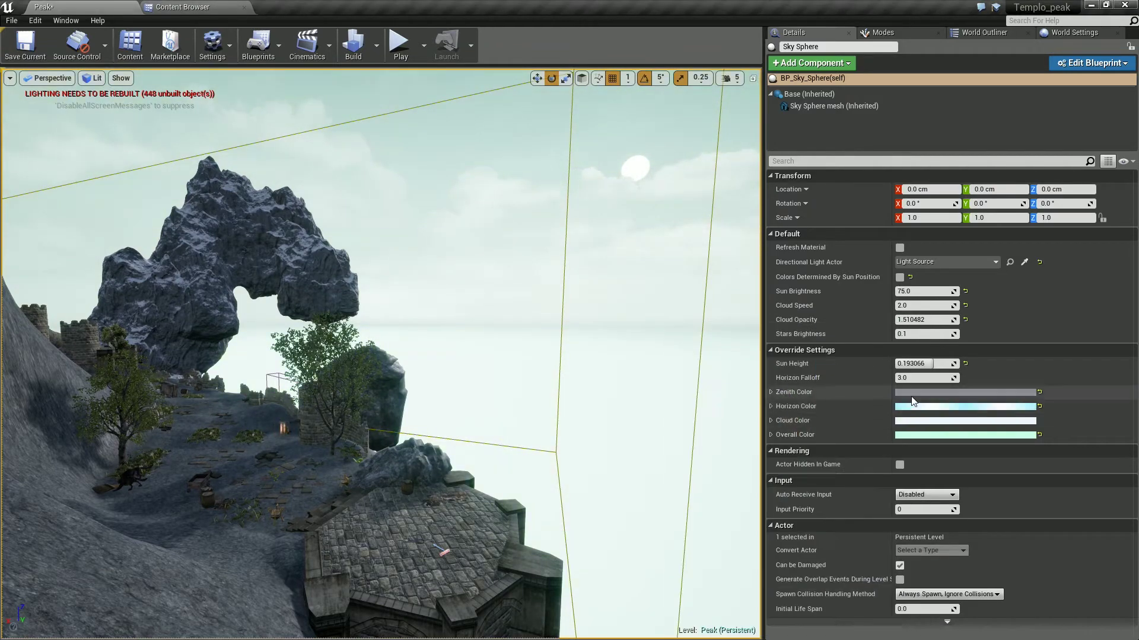
pyautogui.click(849, 609)
pyautogui.click(399, 45)
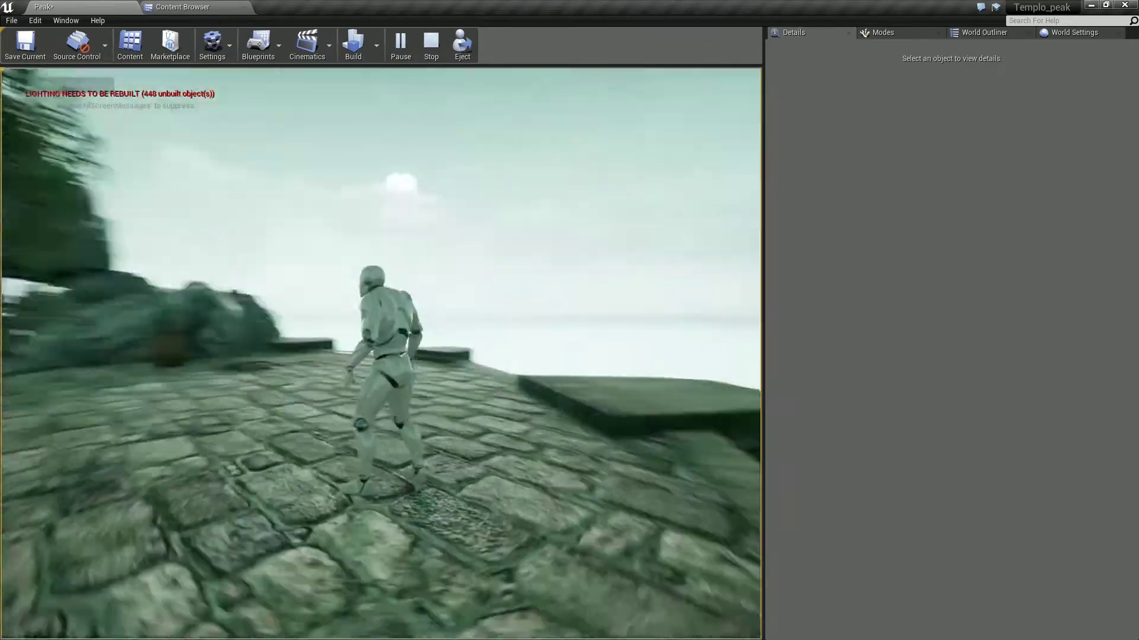
# Change a sky colour to light blue and play-test the result
pyautogui.press('Escape')
pyautogui.click(978, 406)
pyautogui.click(714, 417)
pyautogui.click(837, 609)
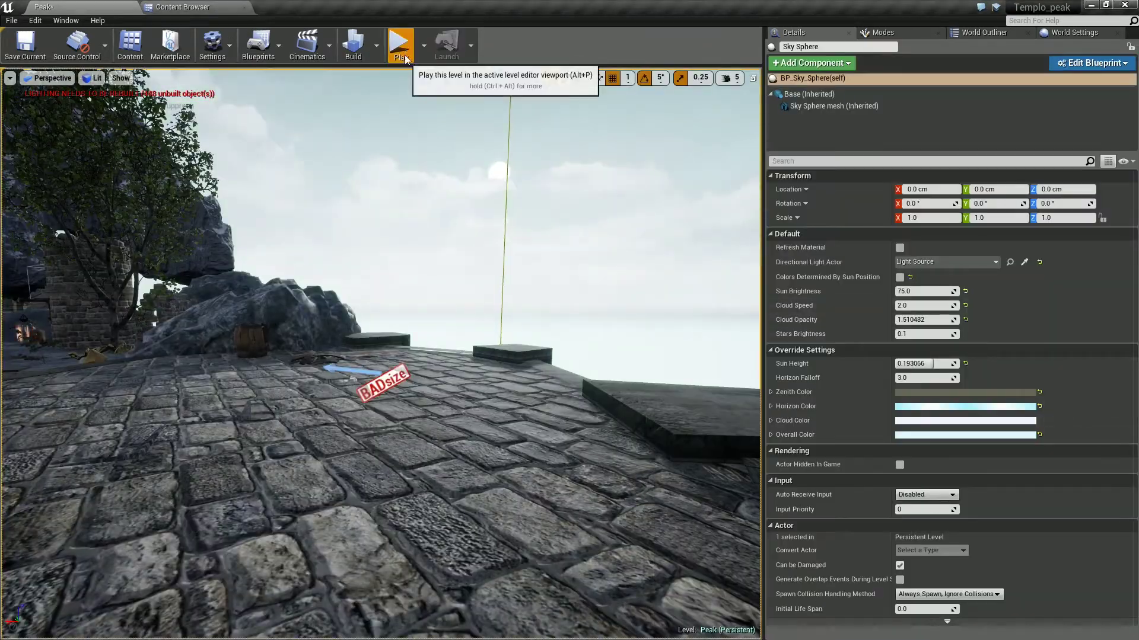
pyautogui.click(399, 44)
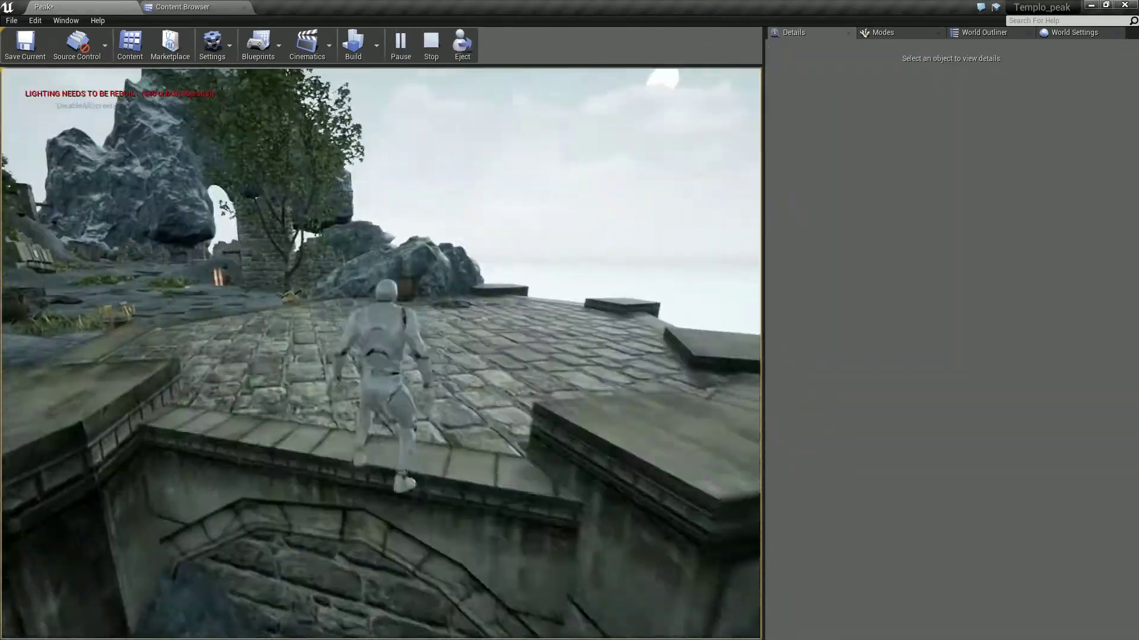
pyautogui.press('Escape')
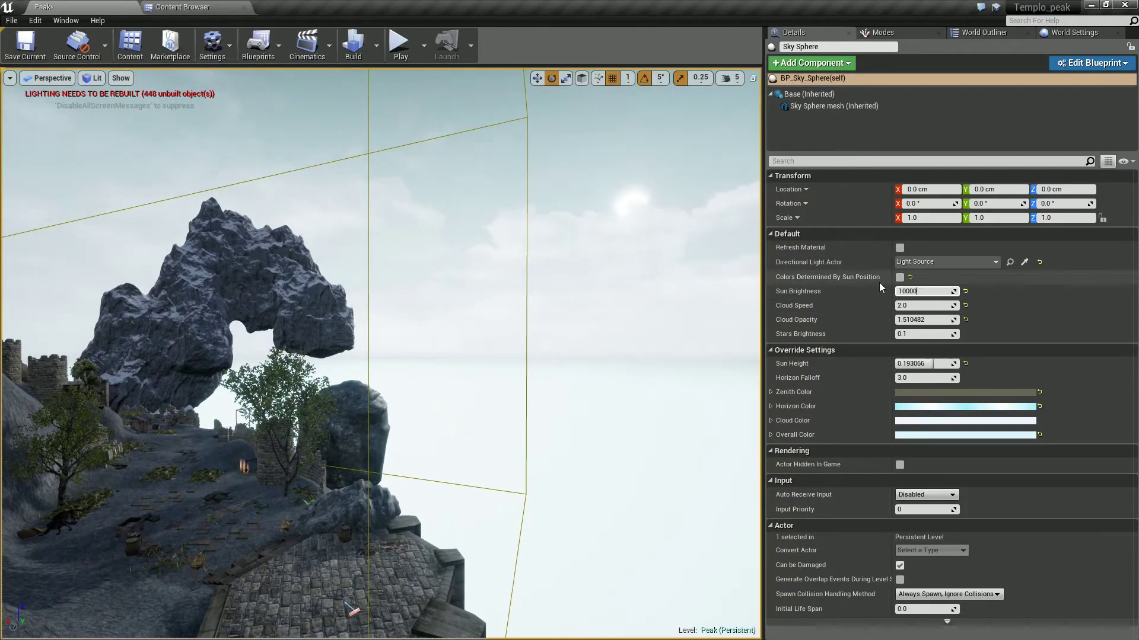
# Raise the Sky Sphere's Sun Brightness to 8000
pyautogui.write('80000')
pyautogui.press('Return')
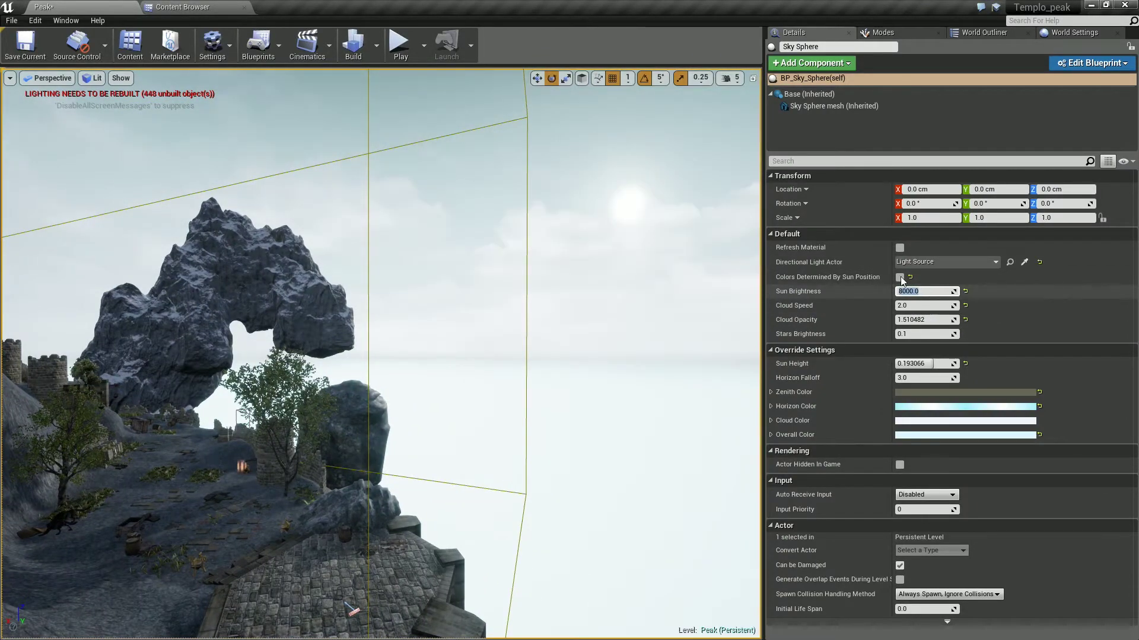
pyautogui.moveTo(474, 356)
pyautogui.mouseDown(button='right')
pyautogui.moveTo(487, 356)
pyautogui.moveTo(496, 310)
pyautogui.mouseUp(button='right')
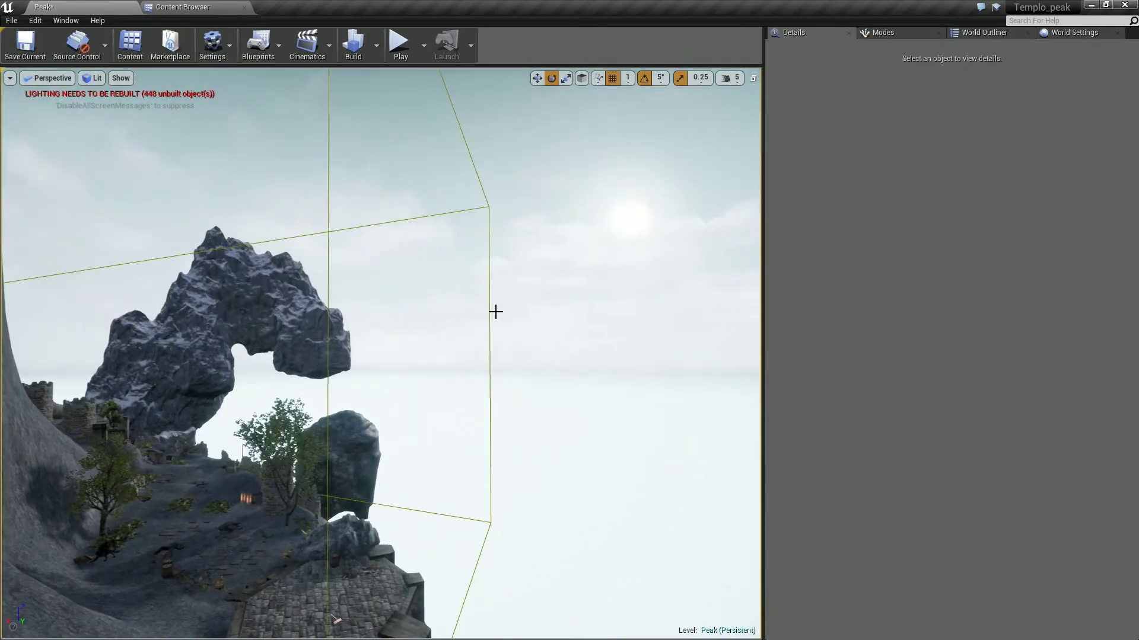
pyautogui.click(496, 310)
# Set Cloud Speed to 5.0, let the sun drive sky colours, and play-test briefly
pyautogui.click(925, 406)
pyautogui.click(691, 421)
pyautogui.click(833, 608)
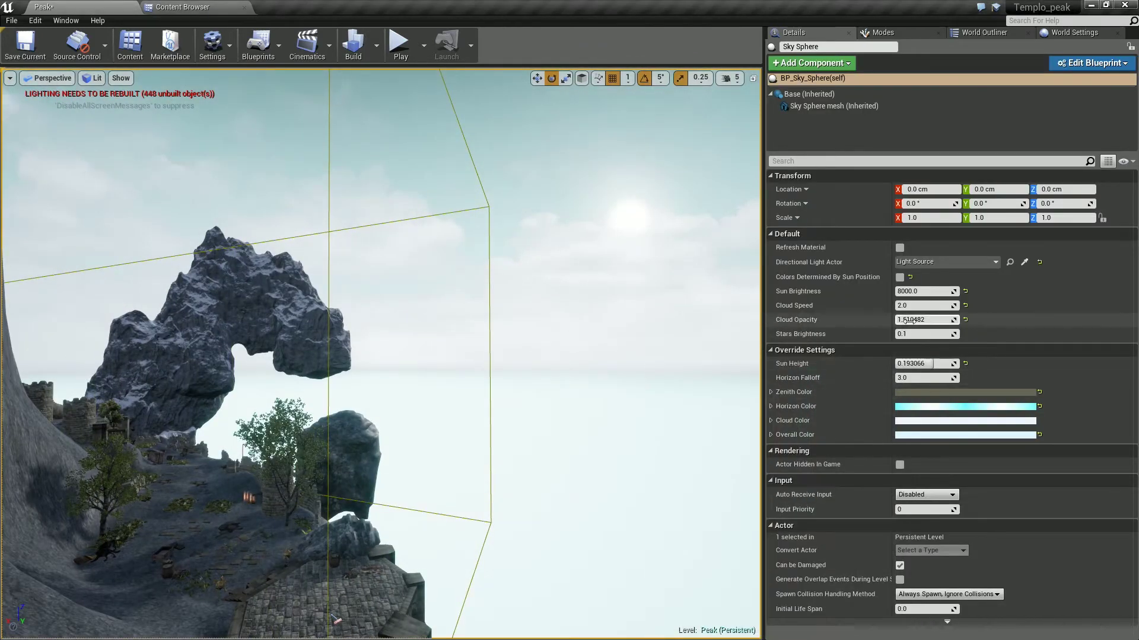
pyautogui.write('5')
pyautogui.click(925, 407)
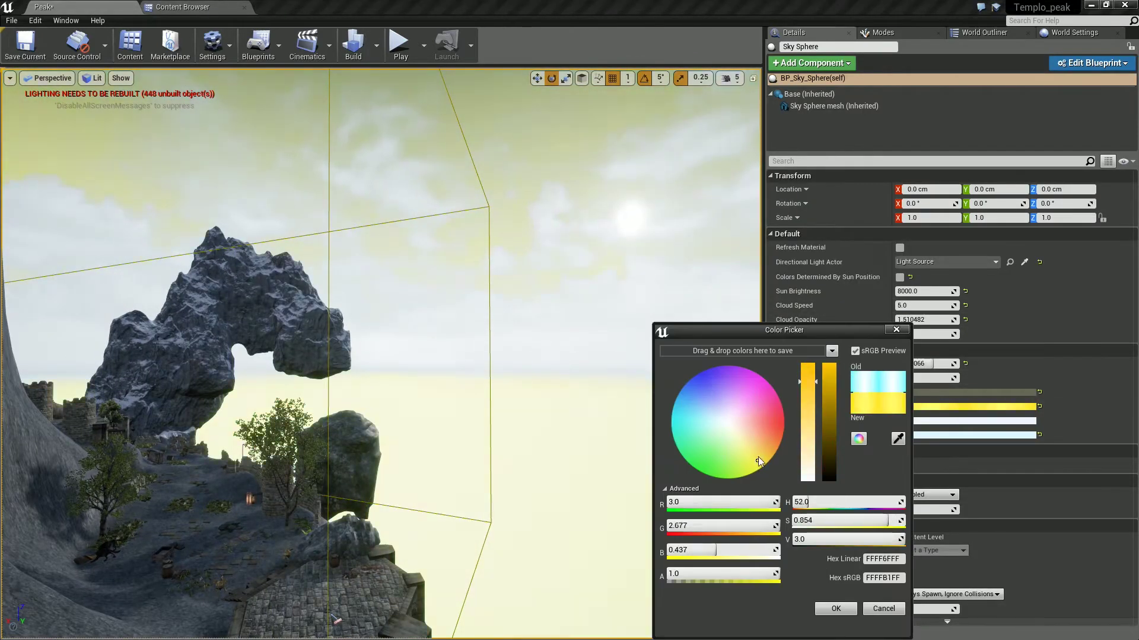
pyautogui.click(883, 608)
pyautogui.click(900, 277)
pyautogui.click(399, 45)
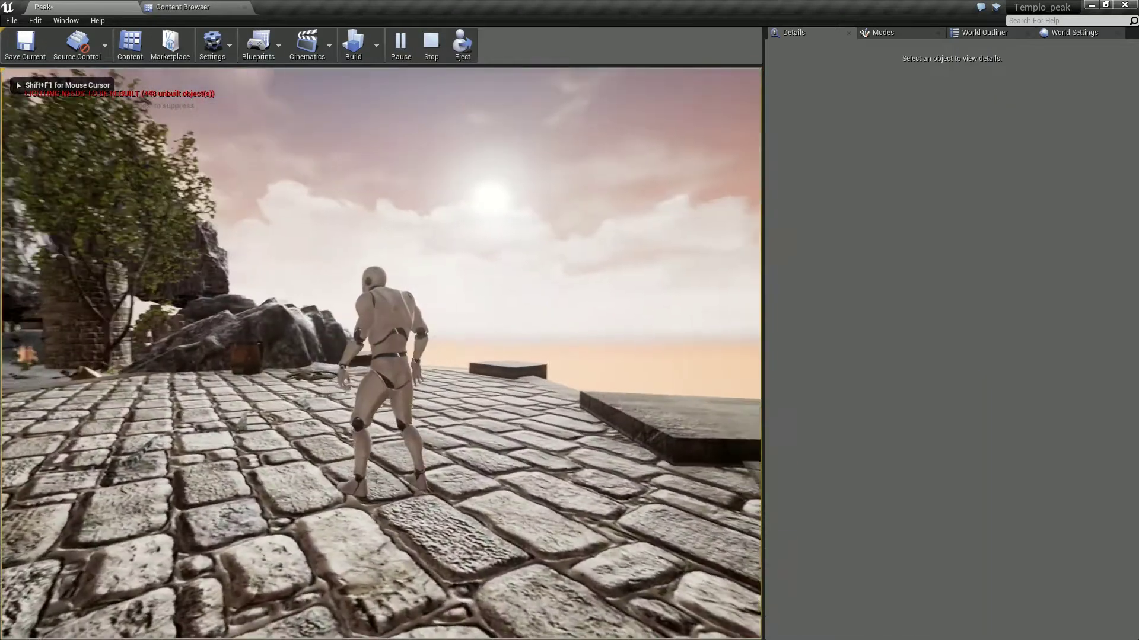
pyautogui.press('Escape')
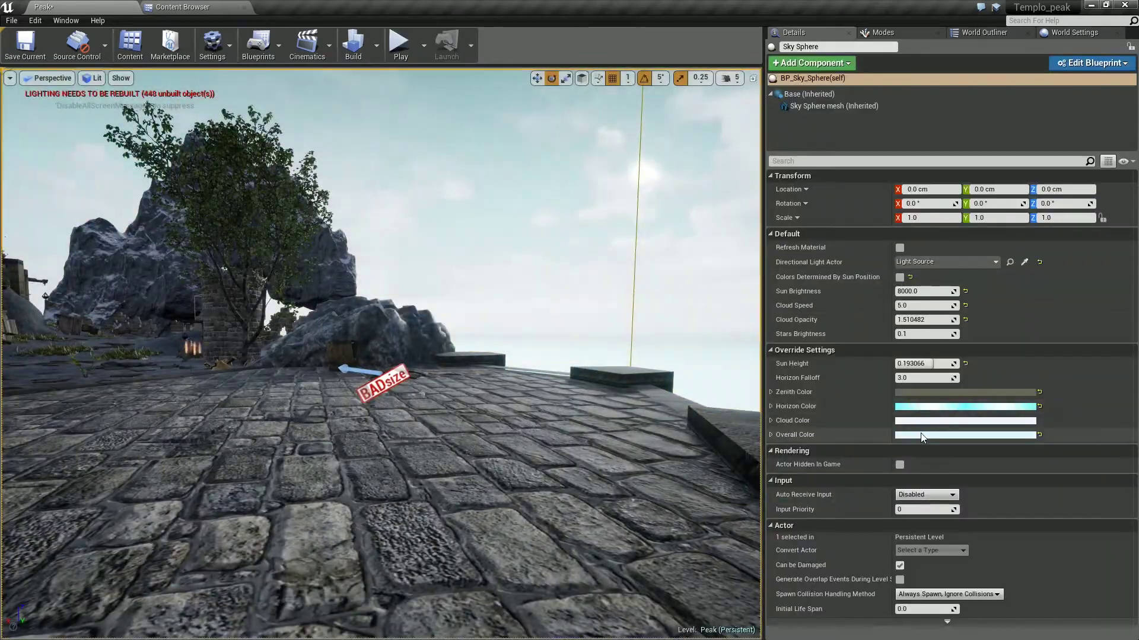
# Darken the Horizon Color to a deep teal and stop the play-test
pyautogui.click(925, 406)
pyautogui.moveTo(751, 443); pyautogui.dragTo(712, 425)
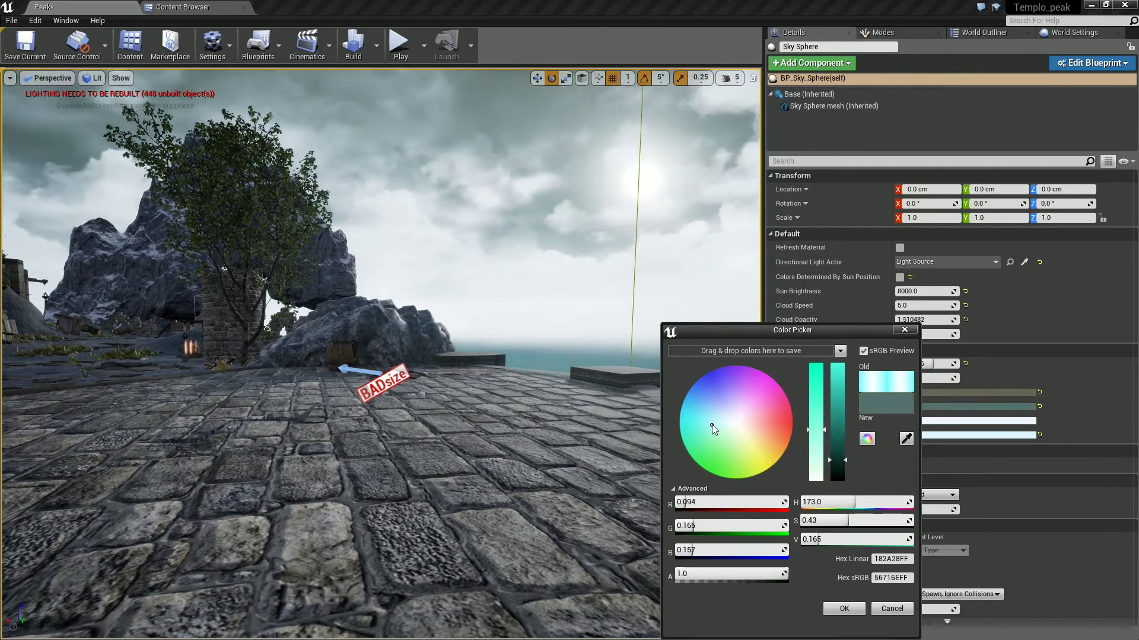
pyautogui.press('Return')
pyautogui.hotkey('alt', 'p')
pyautogui.press('Escape')
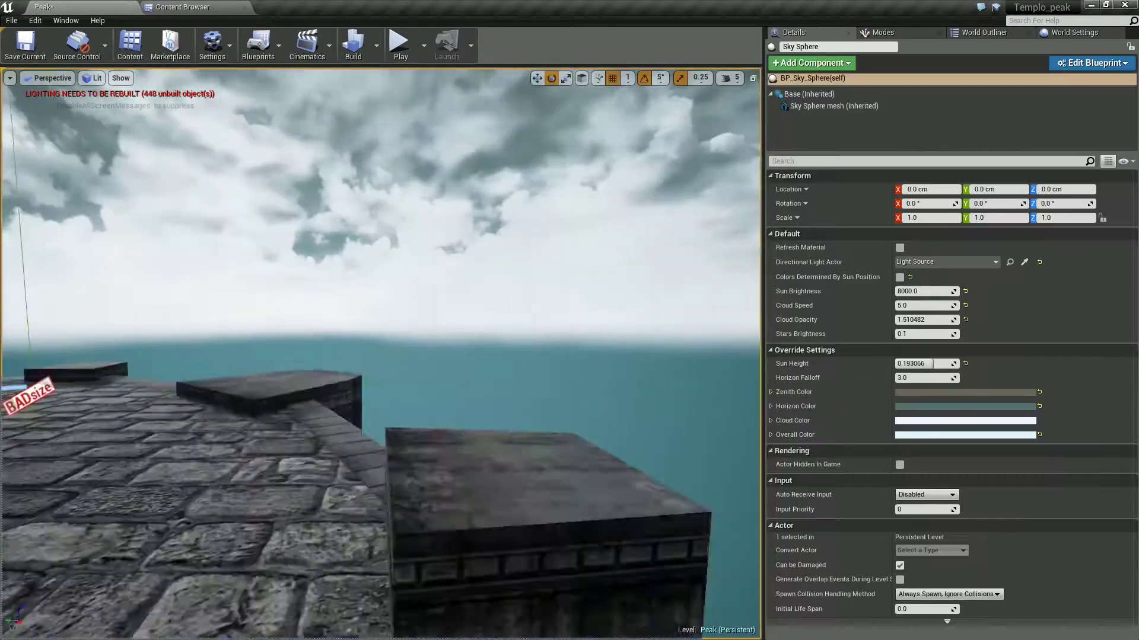
# Brighten the stars, set Cloud Speed 8.0 and Horizon Falloff 1.0, and tint clouds light blue
pyautogui.moveTo(925, 334)
pyautogui.mouseDown()
pyautogui.moveTo(949, 334)
pyautogui.moveTo(937, 305)
pyautogui.mouseUp()
pyautogui.moveTo(913, 378)
pyautogui.mouseDown()
pyautogui.moveTo(925, 378)
pyautogui.moveTo(880, 383)
pyautogui.mouseUp()
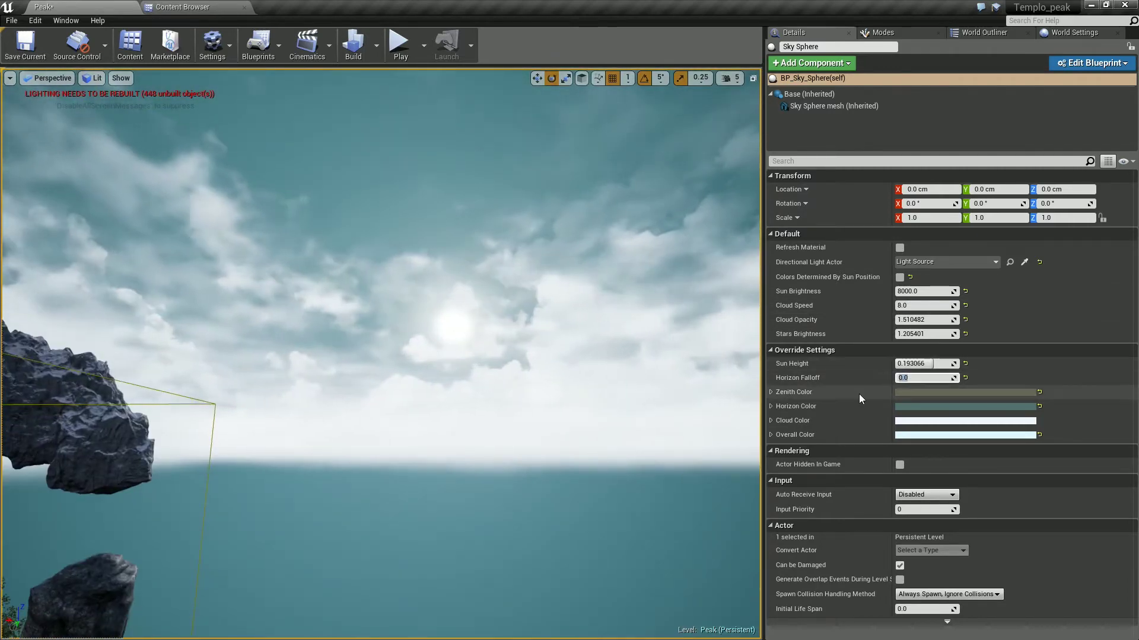
pyautogui.write('1')
pyautogui.press('Return')
pyautogui.click(917, 429)
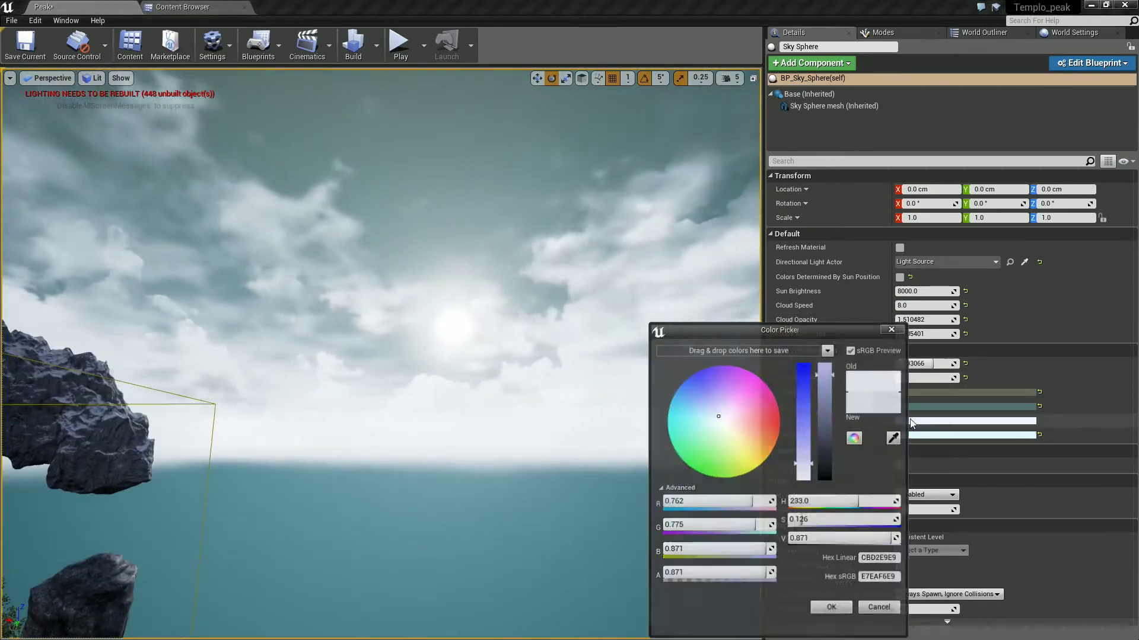
pyautogui.moveTo(804, 472); pyautogui.dragTo(804, 427)
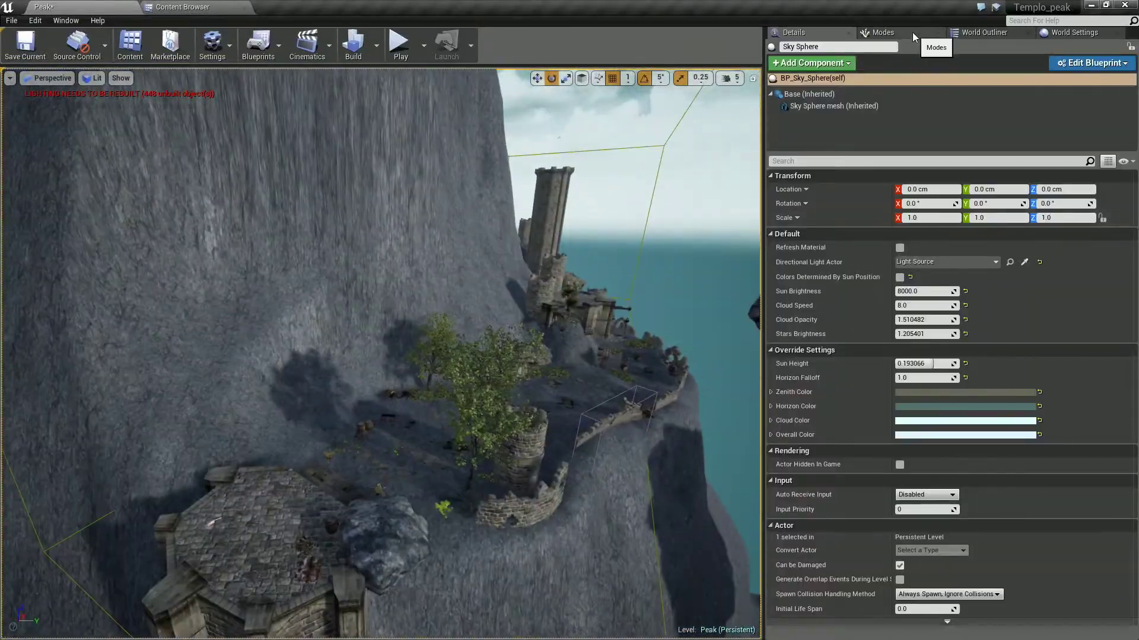
# Check which meshes the existing hill trees use, returning to Foliage mode
pyautogui.click(912, 32)
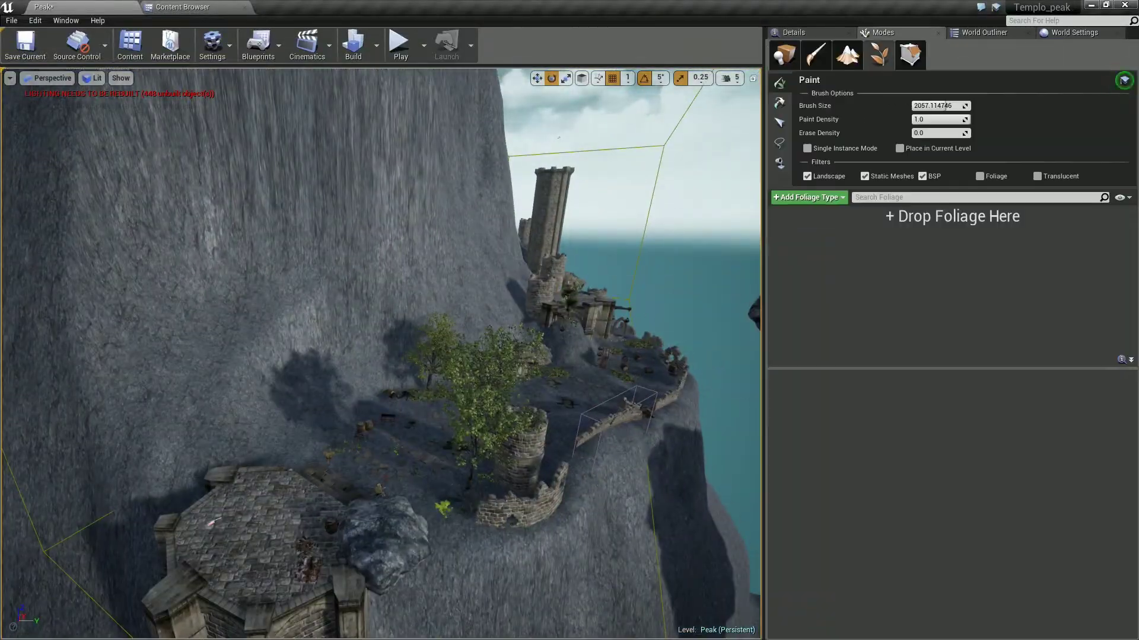
pyautogui.click(784, 55)
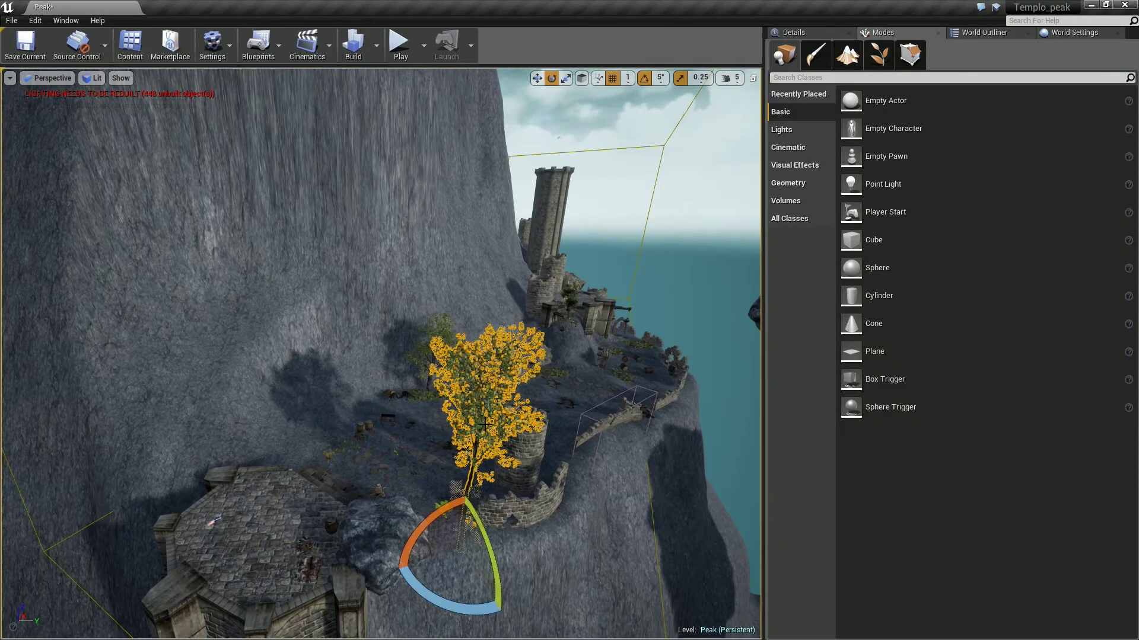
pyautogui.click(794, 32)
pyautogui.click(882, 32)
pyautogui.click(883, 59)
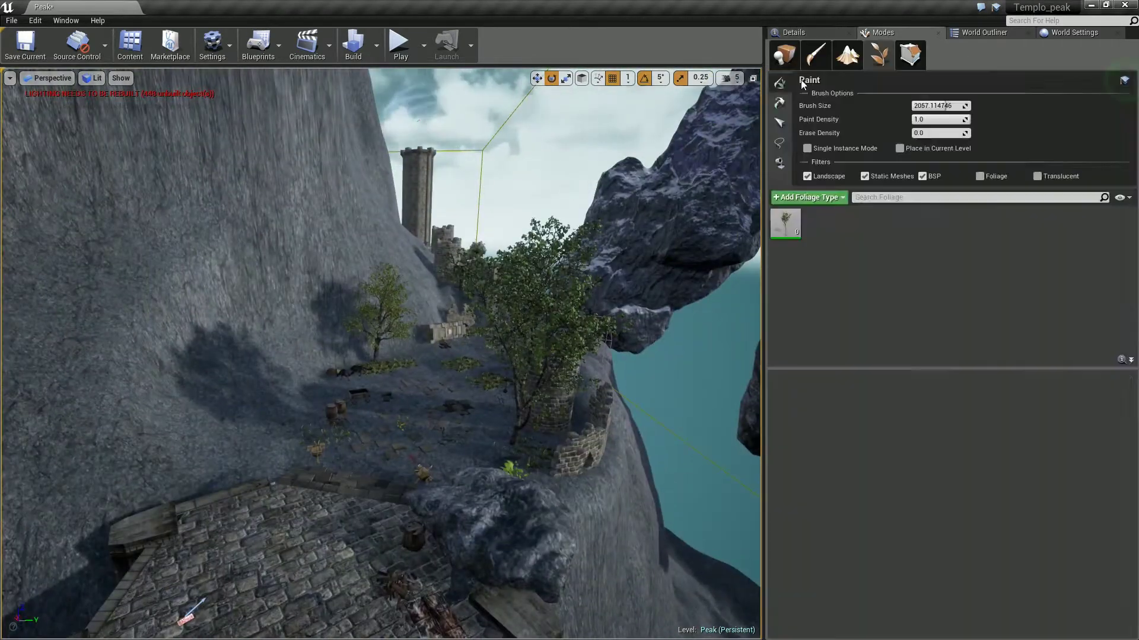
pyautogui.click(784, 54)
pyautogui.click(794, 32)
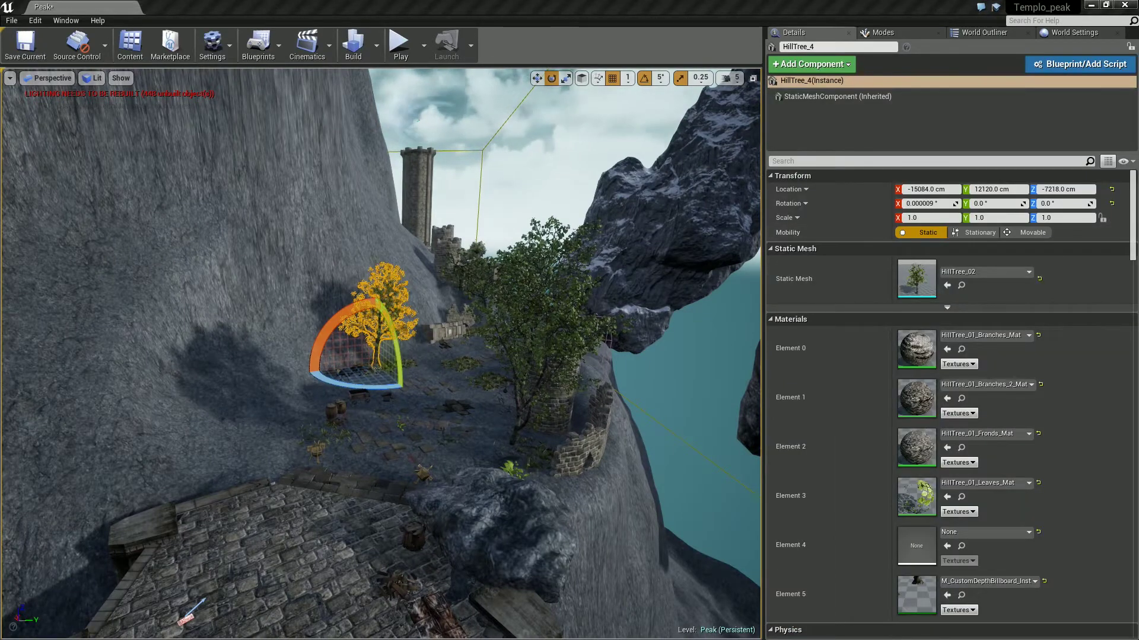
pyautogui.click(882, 32)
pyautogui.click(879, 55)
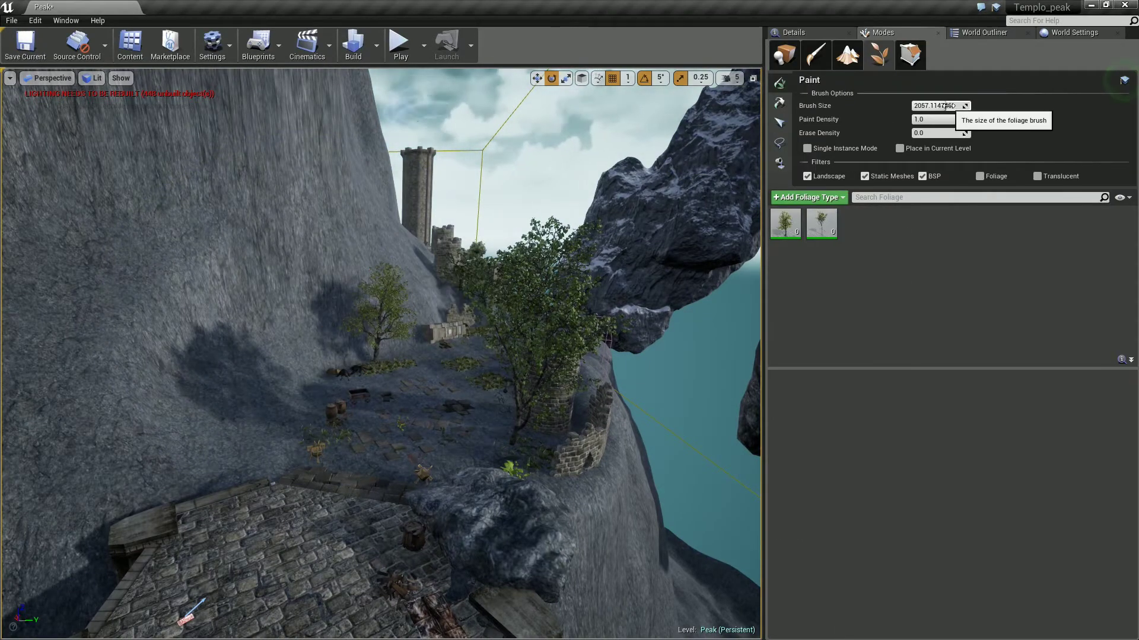
# Select the HillTree_02 foliage type and adjust its brush and maximum random scale
pyautogui.hotkey('ctrl', 'z')
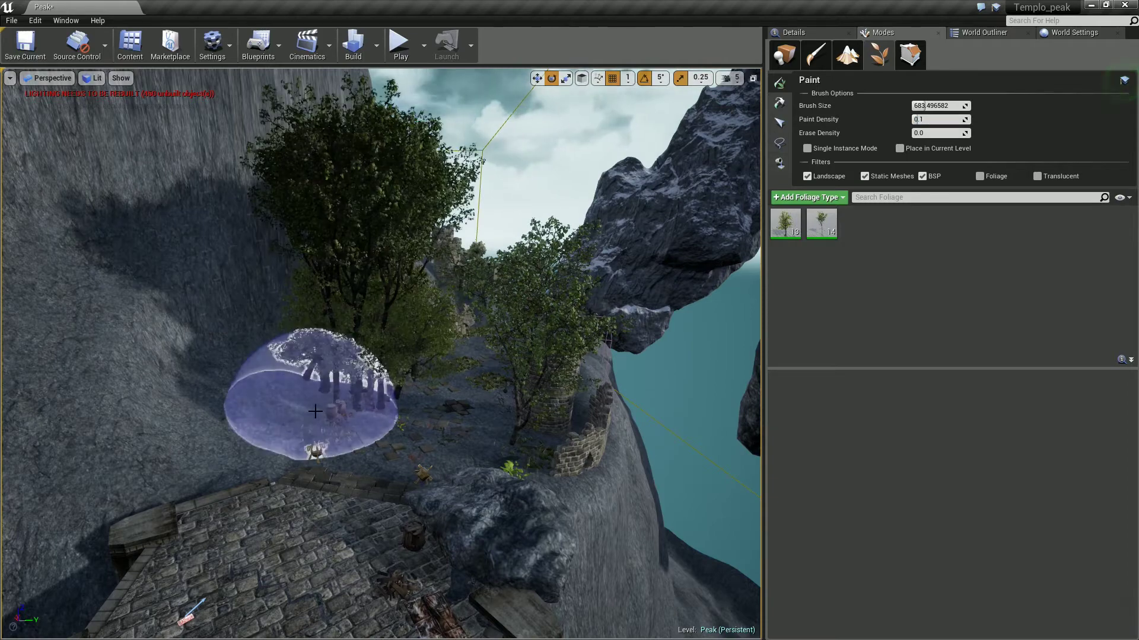
pyautogui.click(784, 224)
pyautogui.click(976, 524)
pyautogui.hotkey('ctrl', 'z')
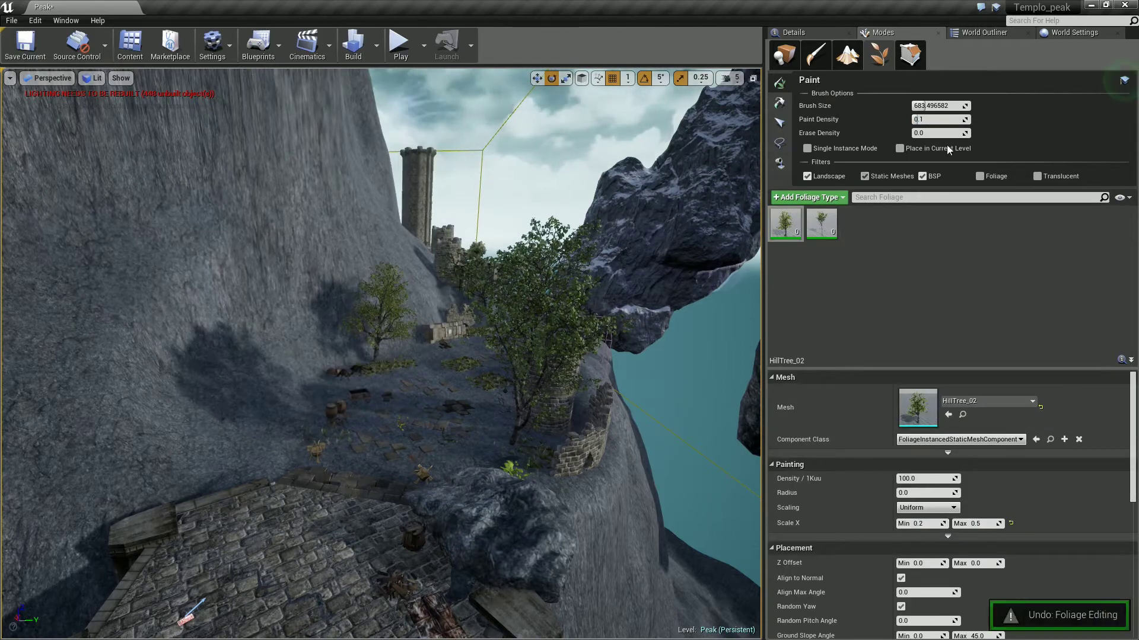
# Paint trees across the slopes below the castle, around the stairway and towers, undoing bad strokes
pyautogui.moveTo(331, 405); pyautogui.dragTo(128, 433)
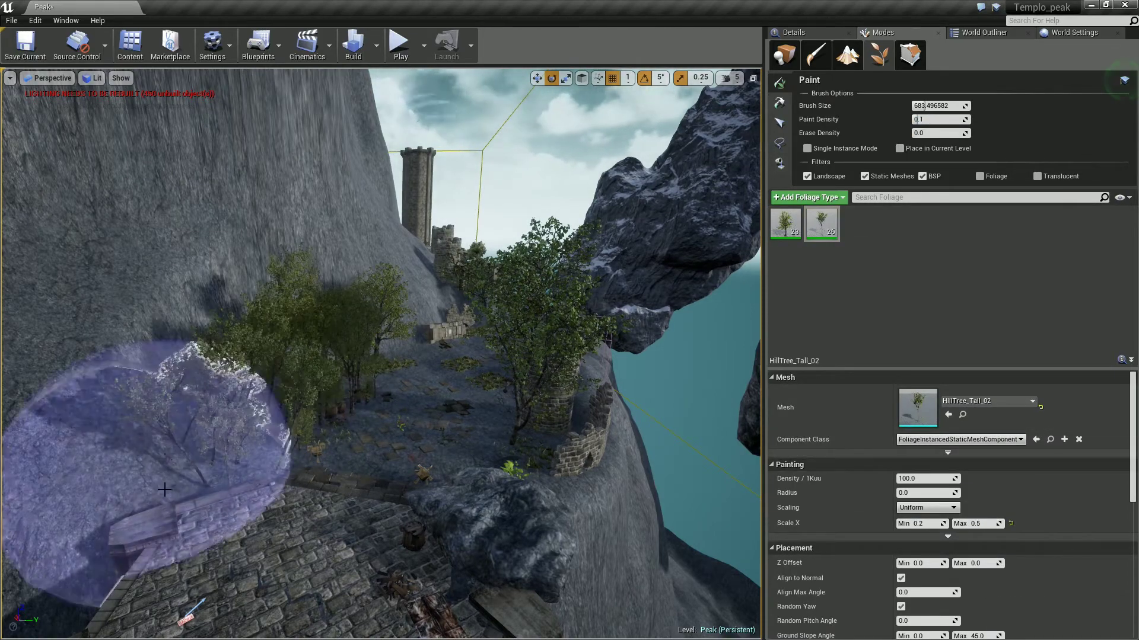
pyautogui.moveTo(128, 433)
pyautogui.mouseDown(button='right')
pyautogui.moveTo(331, 445)
pyautogui.moveTo(496, 321)
pyautogui.mouseUp(button='right')
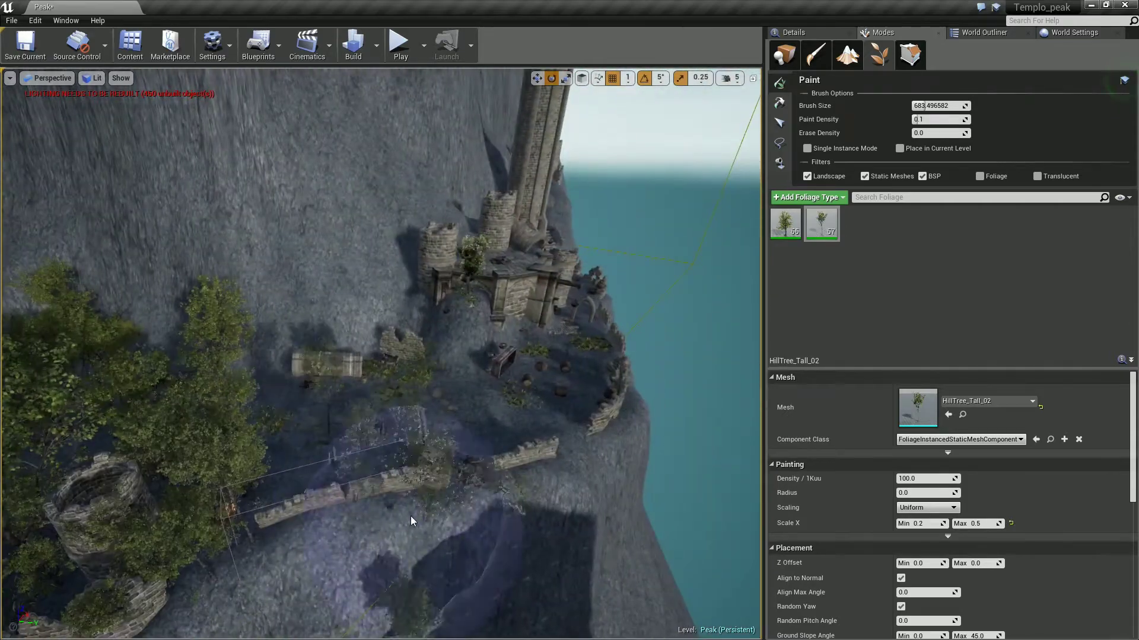
pyautogui.click(496, 321)
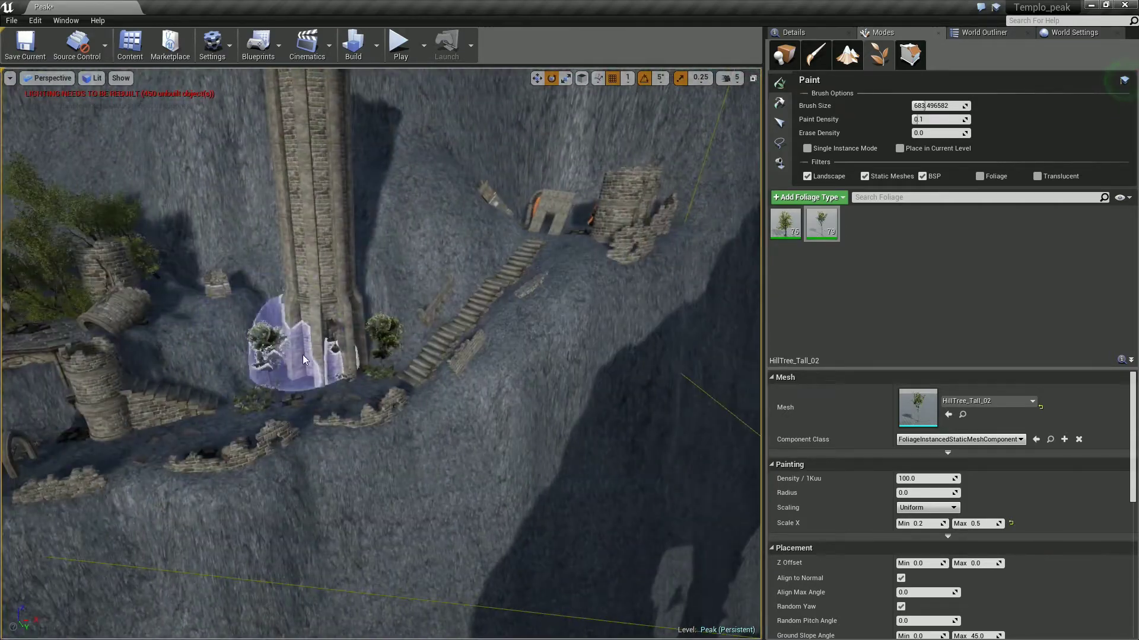
pyautogui.moveTo(293, 357); pyautogui.dragTo(495, 482, button='right')
pyautogui.click(505, 441)
pyautogui.hotkey('ctrl', 'z')
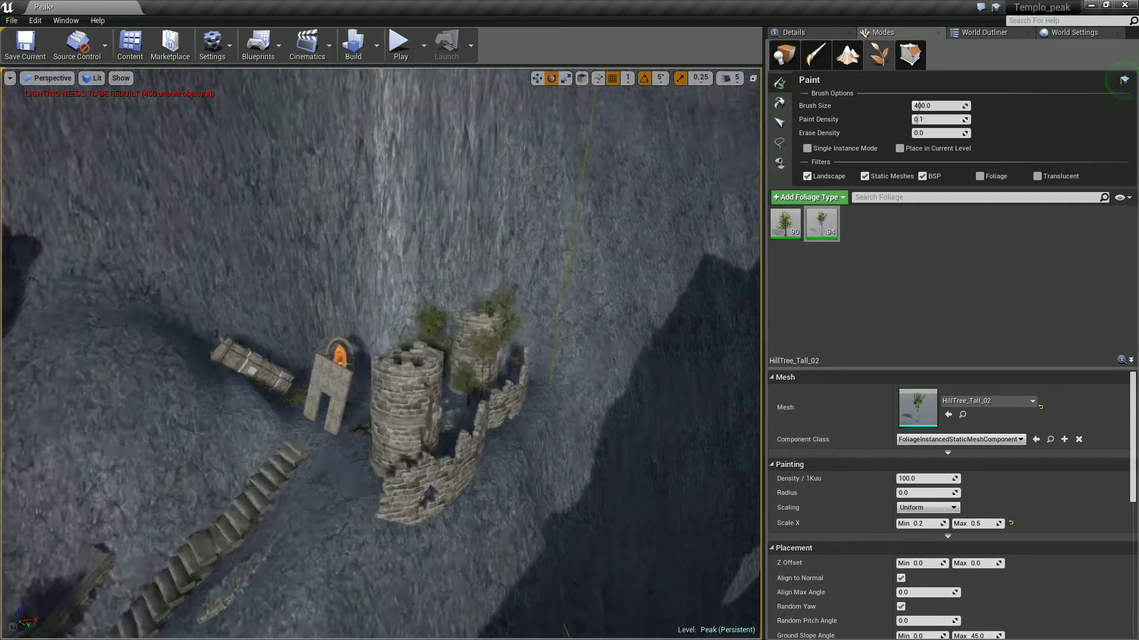
pyautogui.moveTo(379, 356)
pyautogui.mouseDown(button='right')
pyautogui.moveTo(414, 376)
pyautogui.moveTo(442, 303)
pyautogui.moveTo(425, 367)
pyautogui.mouseUp(button='right')
pyautogui.hotkey('ctrl', 'z')
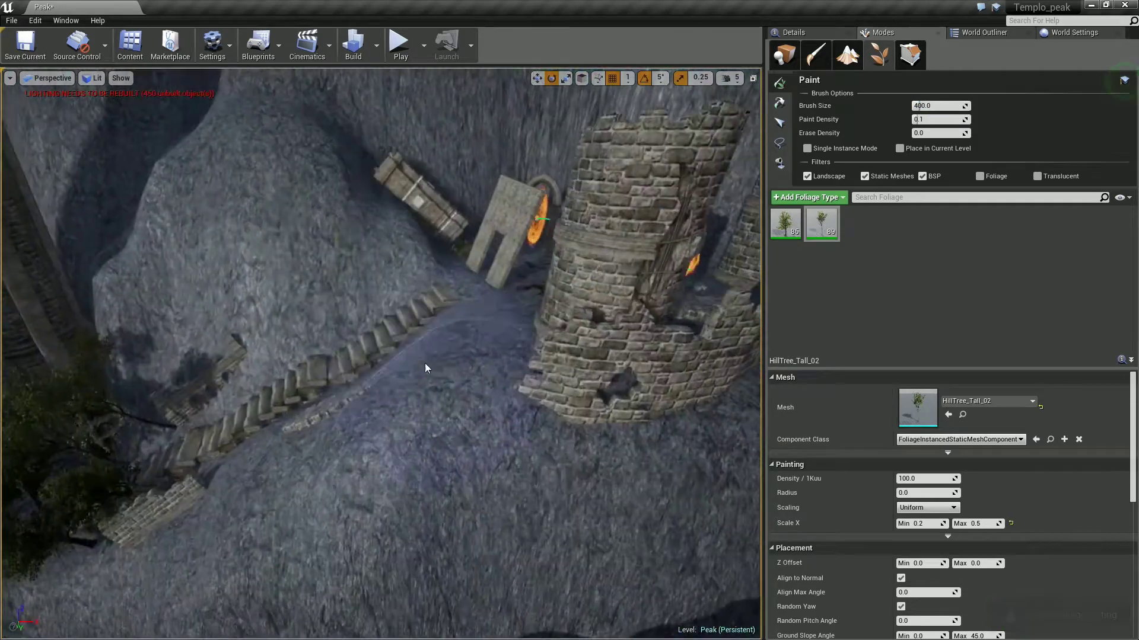
pyautogui.click(407, 46)
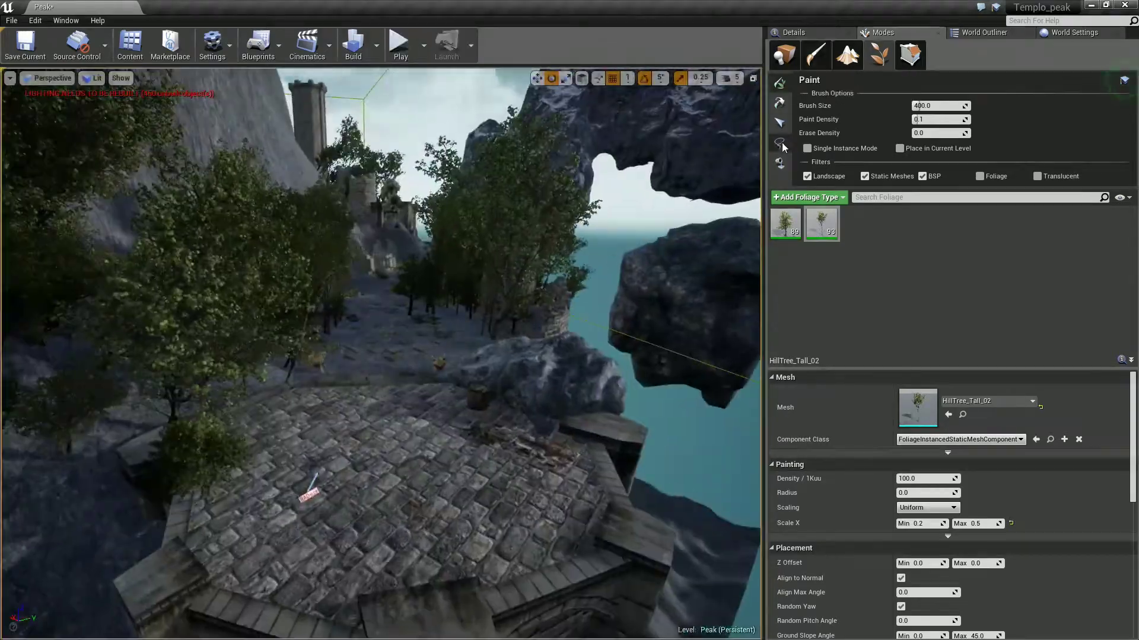
pyautogui.click(779, 143)
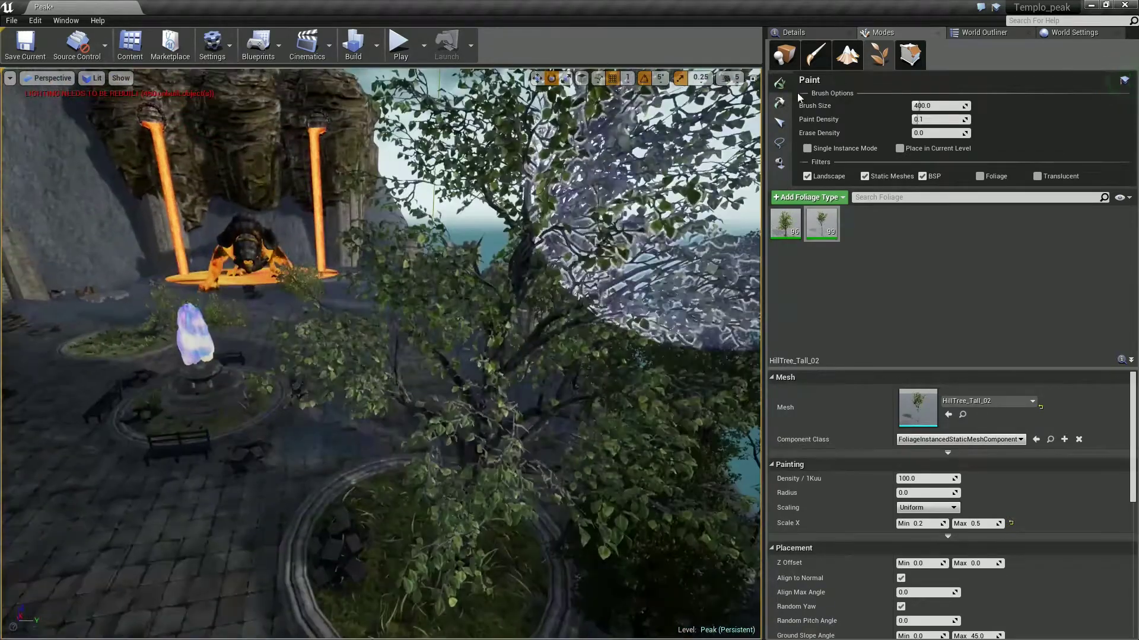
# Switch to Place mode and select the Crystal3 actor on the plaza fountain
pyautogui.click(784, 55)
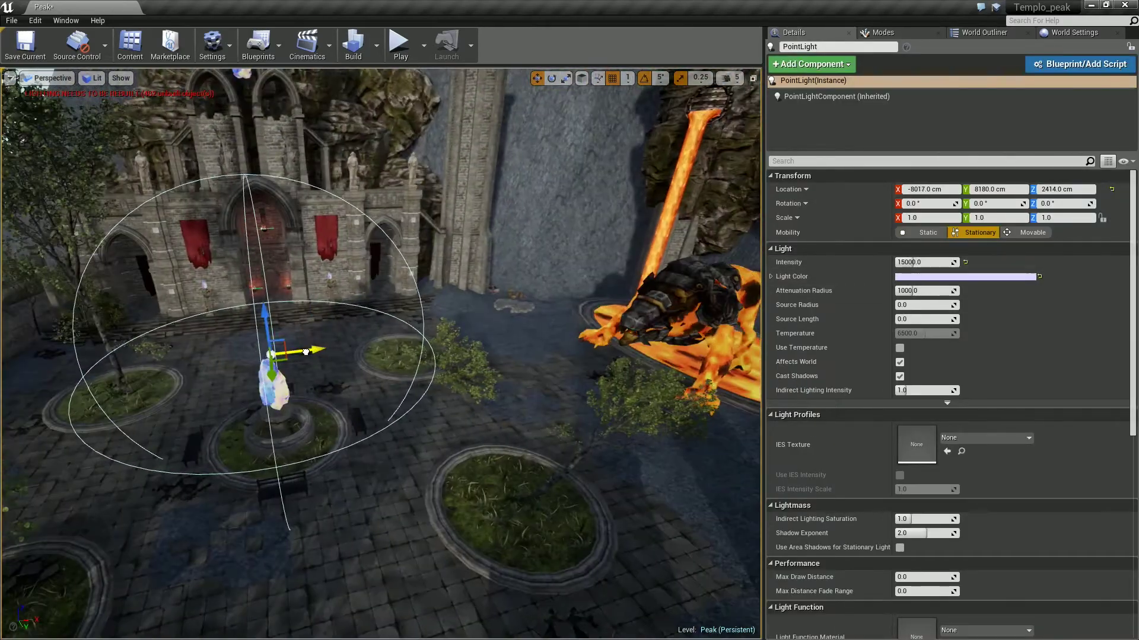
pyautogui.click(273, 379)
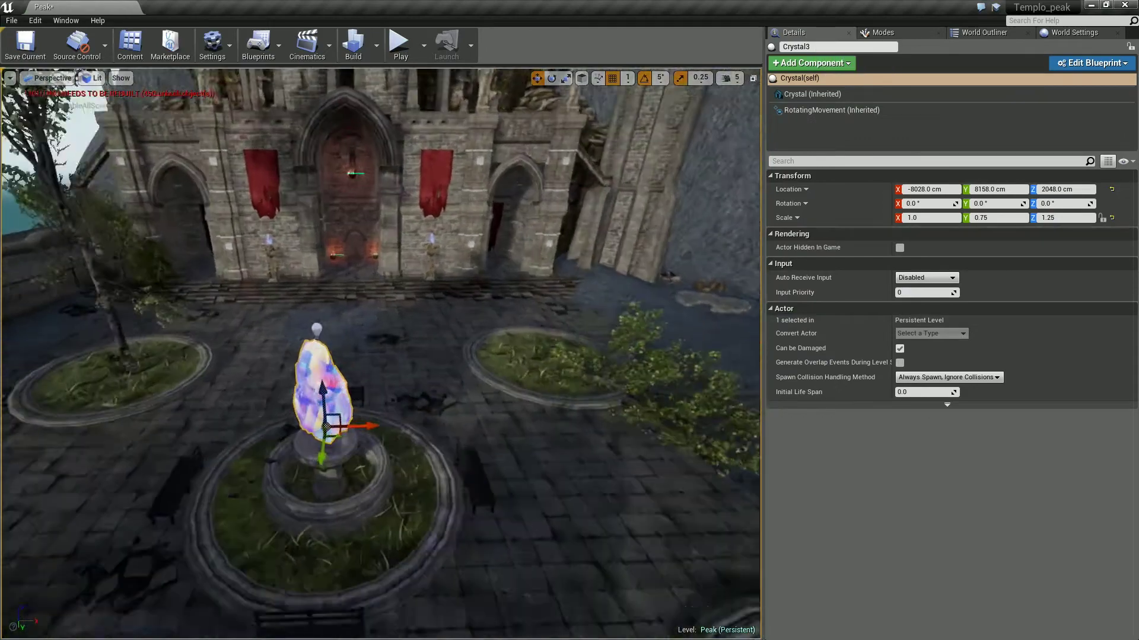
# Multiply the Crystal material's emissive by 10, then run Build Lighting Only
pyautogui.scroll(-2, 661, 351)
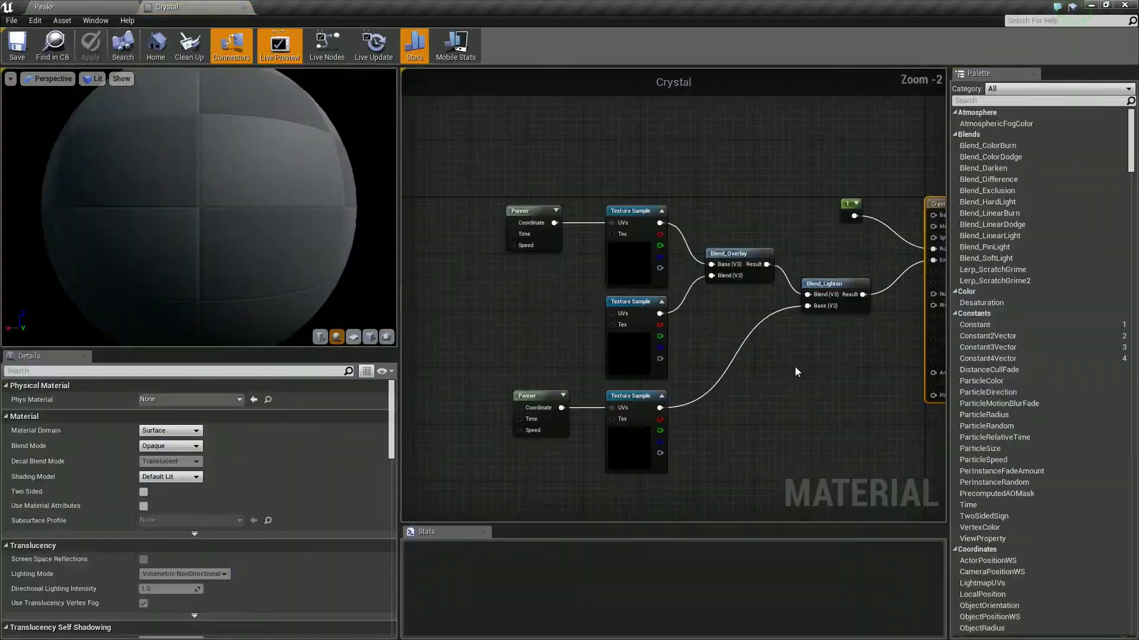
pyautogui.scroll(1, 794, 366)
pyautogui.rightClick(697, 350)
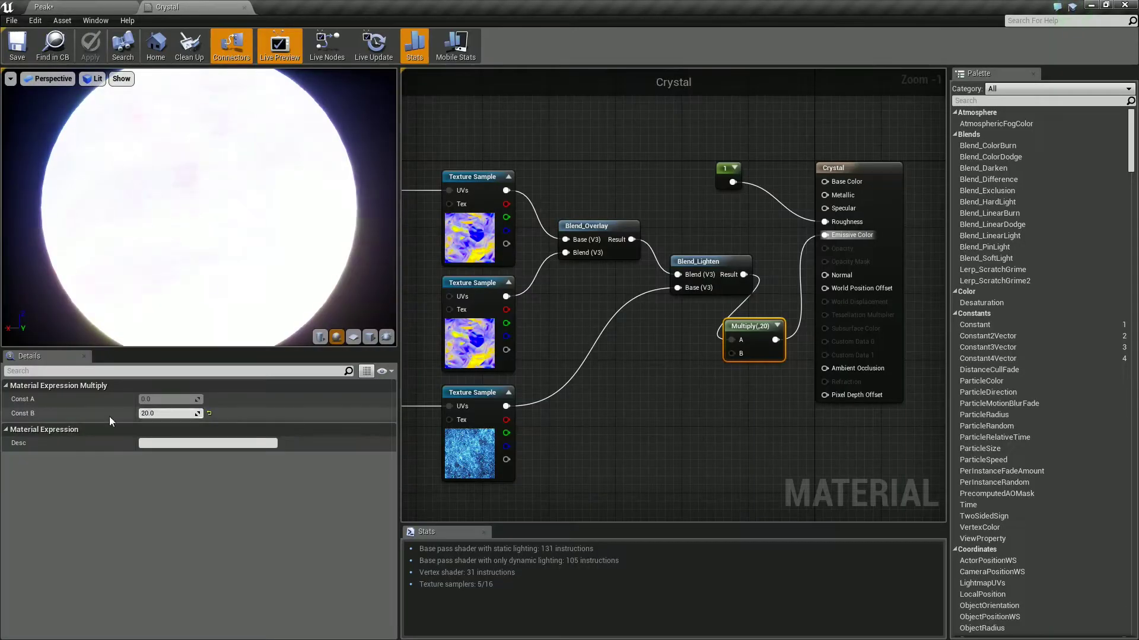
pyautogui.press('Return')
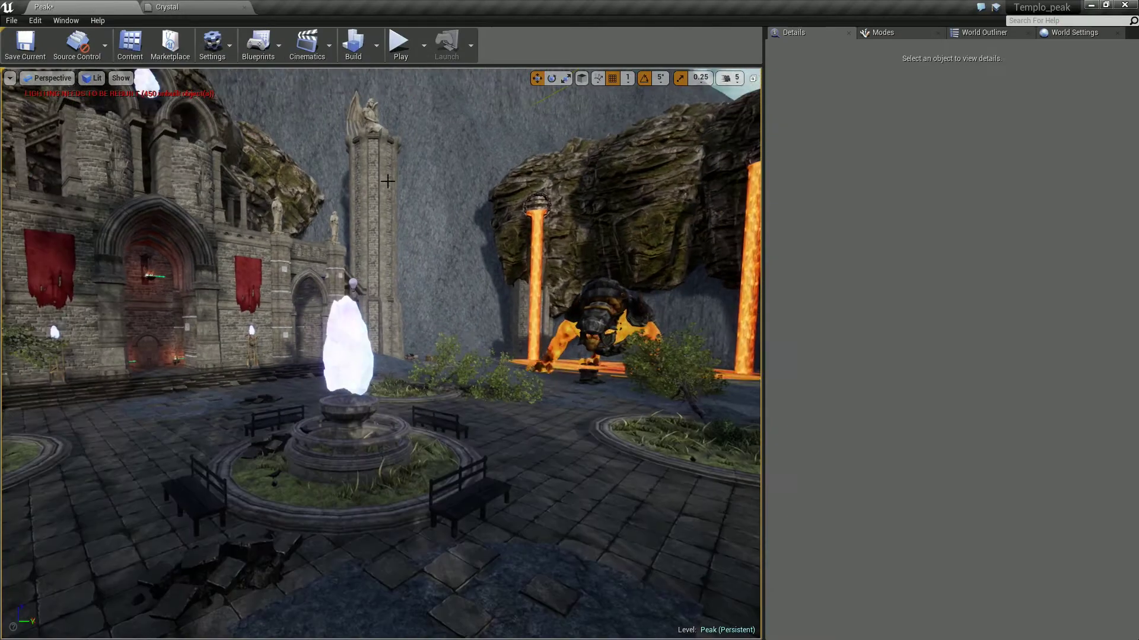
pyautogui.click(376, 45)
pyautogui.click(423, 87)
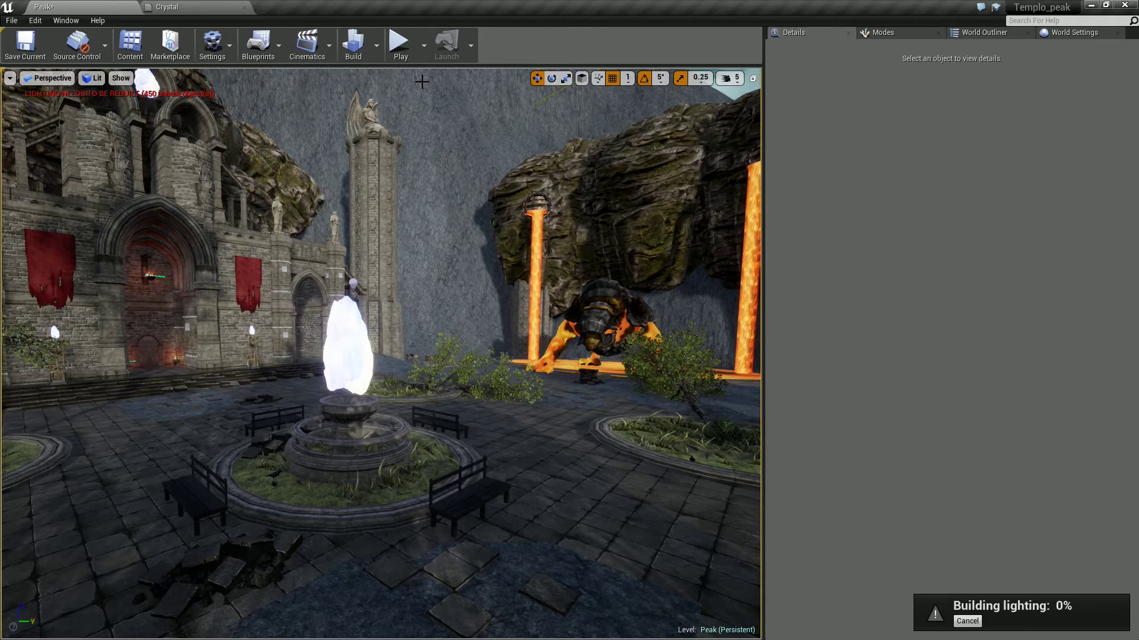
# Confirm the lighting build finished, then run the character through a short play-test and stop
pyautogui.doubleClick(976, 584)
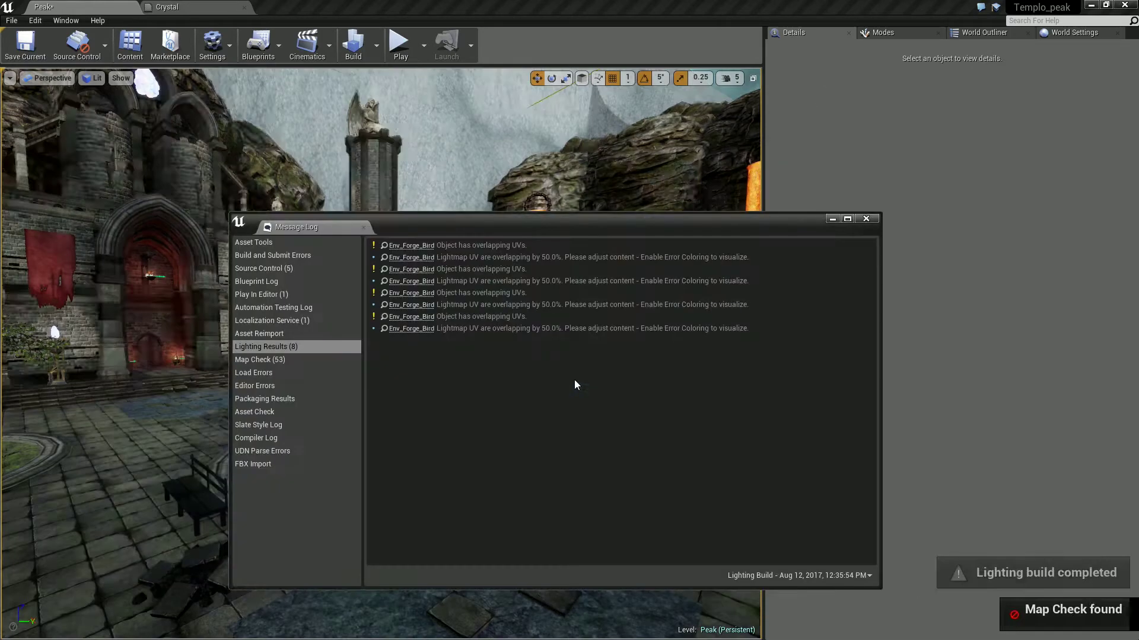
pyautogui.click(399, 43)
pyautogui.click(429, 121)
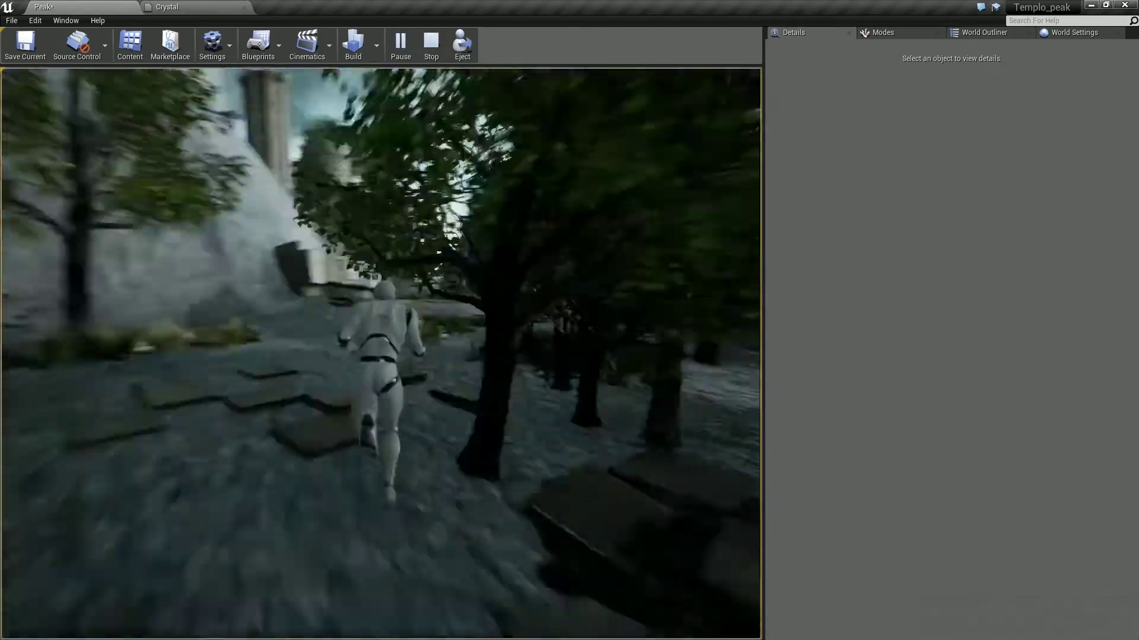
pyautogui.press('Escape')
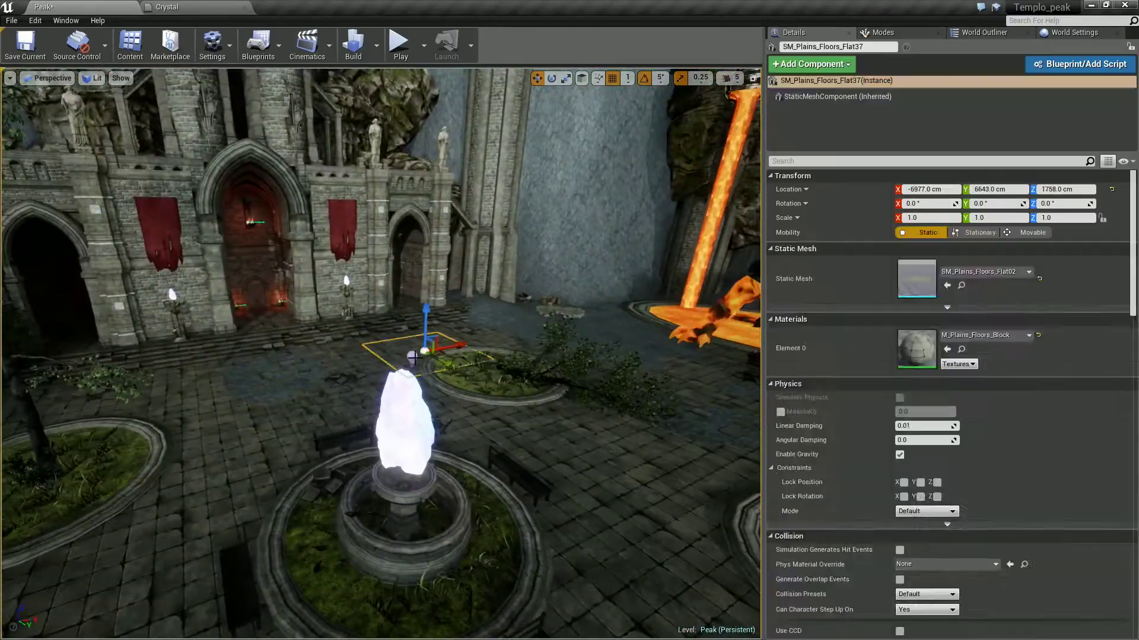
# Select the fountain crystal's Point Light and set its Intensity to 10
pyautogui.click(413, 357)
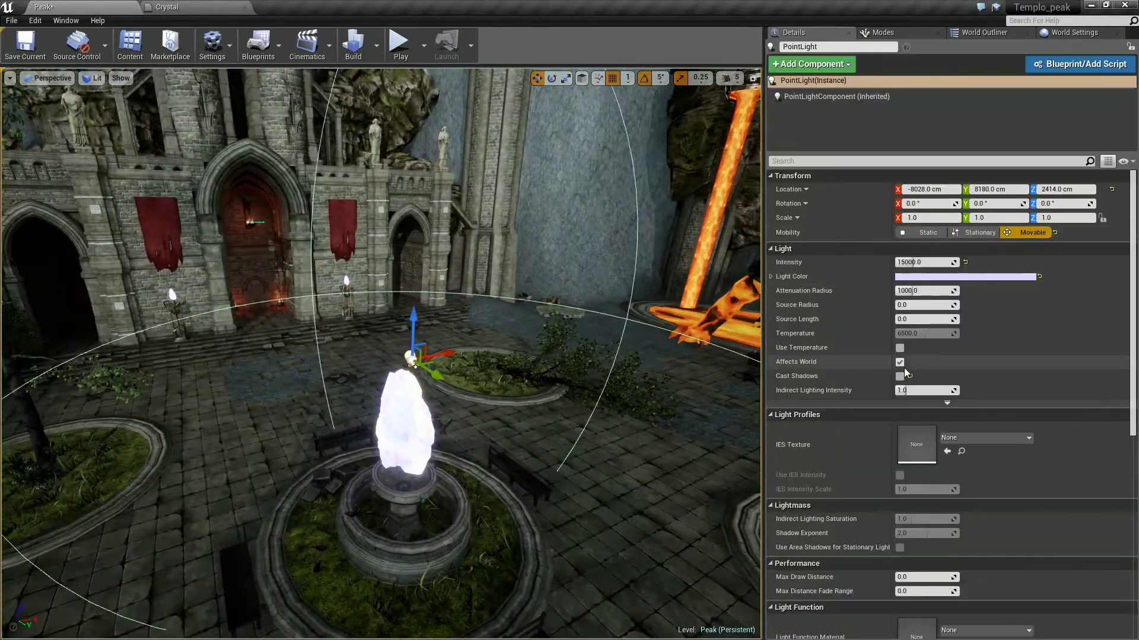
pyautogui.scroll(-3, 904, 520)
pyautogui.click(947, 309)
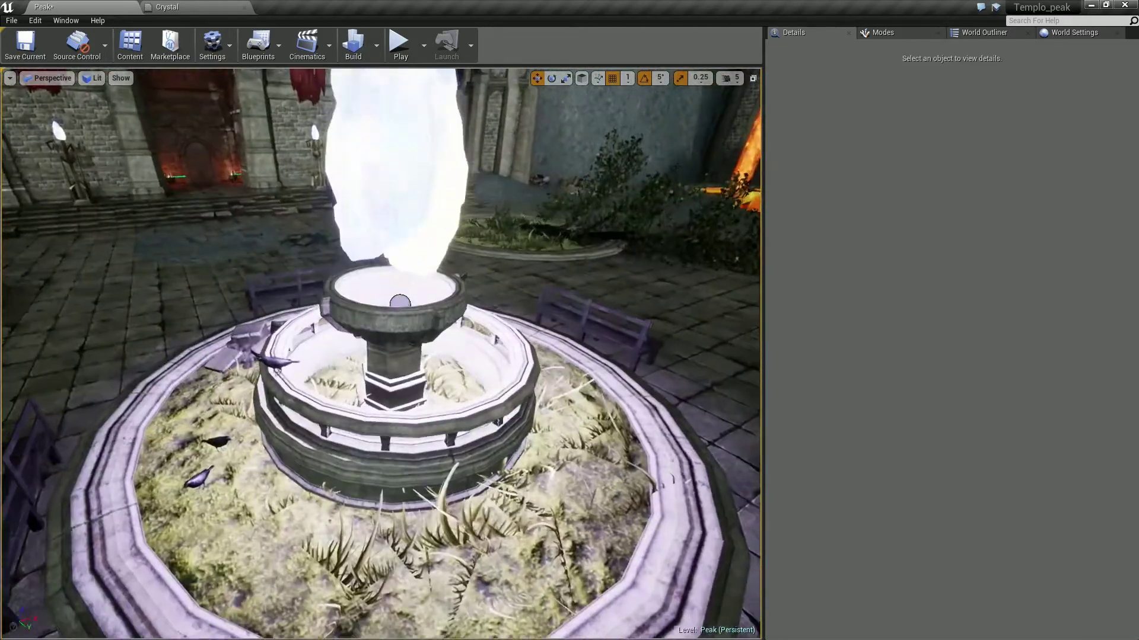
pyautogui.click(425, 276)
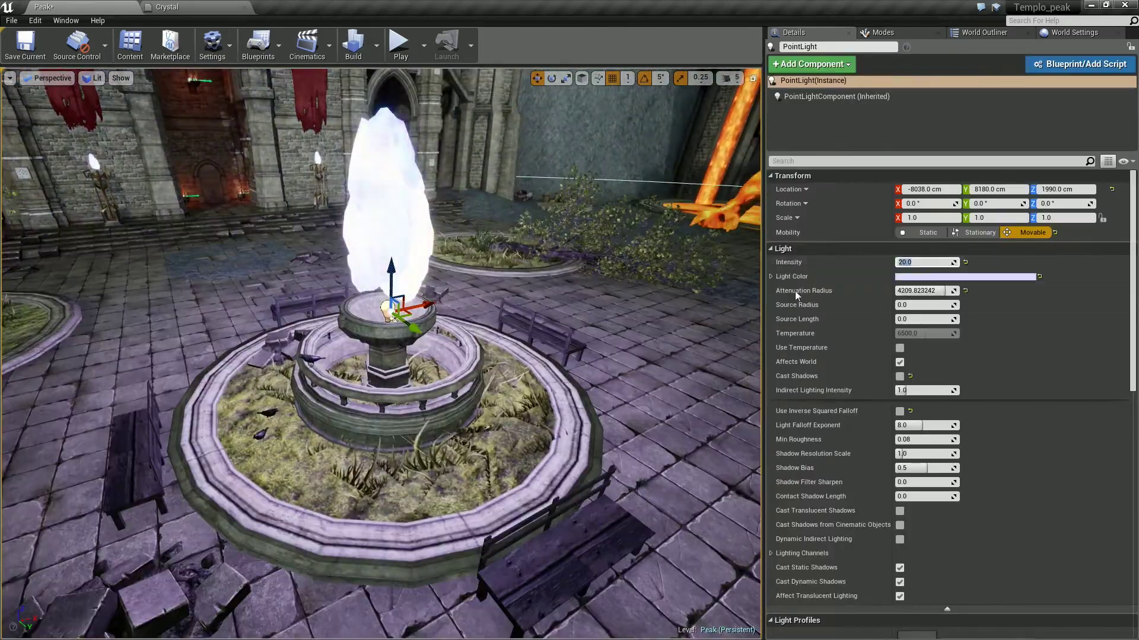
pyautogui.click(925, 262)
pyautogui.write('10')
pyautogui.press('Return')
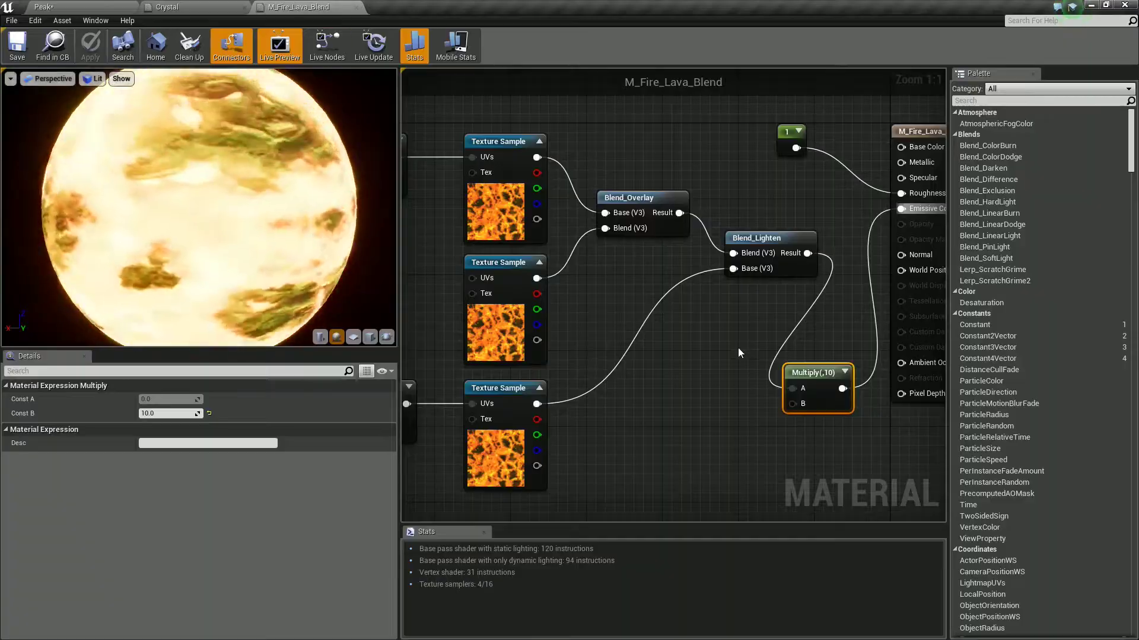
pyautogui.write('3')
# Commit the lava multiplier of 3, then give PointLight3 inverse squared falloff at 5000 intensity
pyautogui.press('Return')
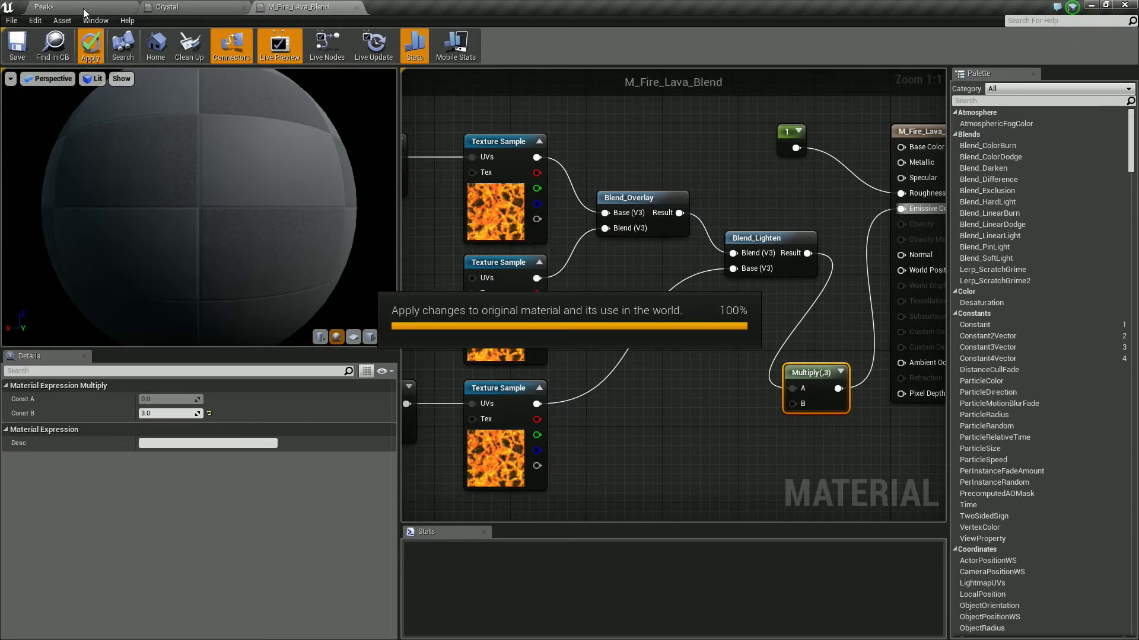
pyautogui.click(83, 8)
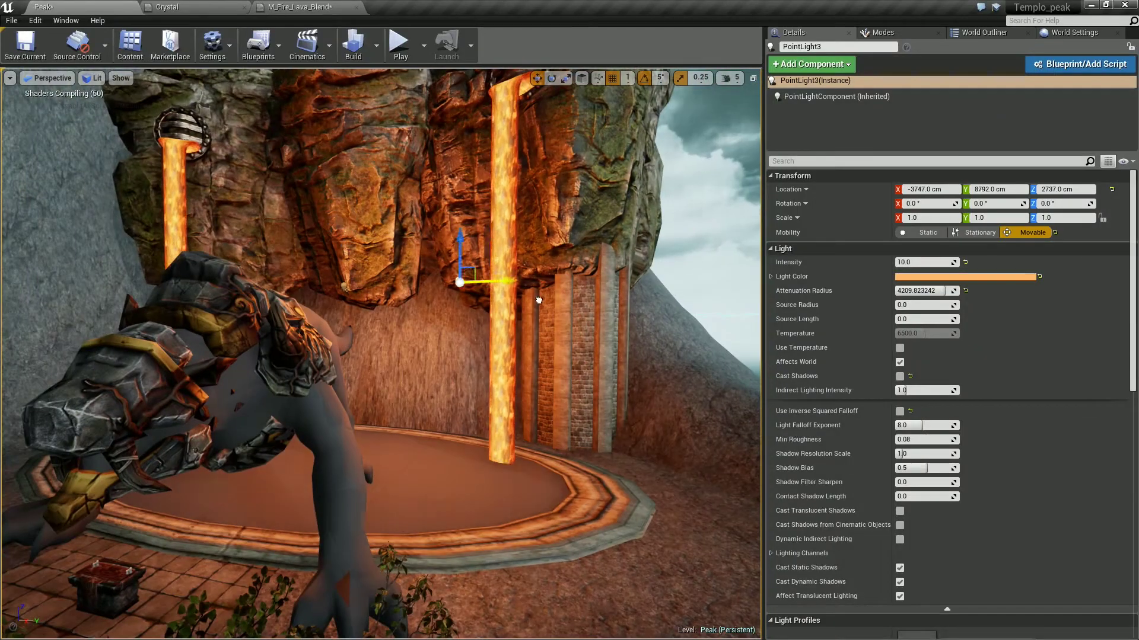
pyautogui.click(900, 410)
pyautogui.click(925, 276)
pyautogui.press('Escape')
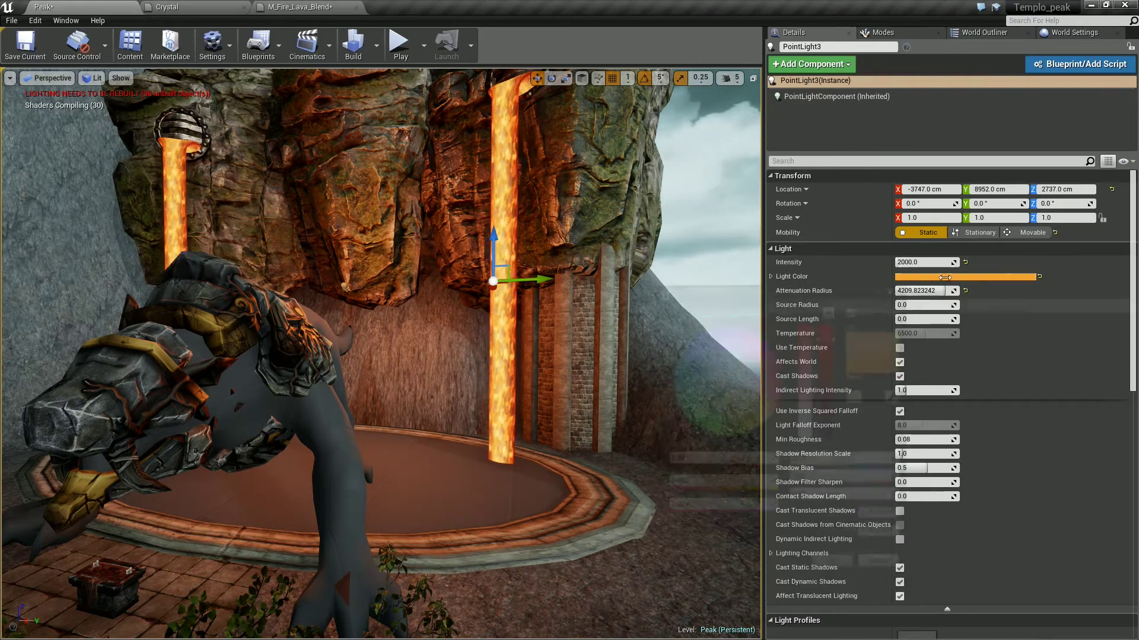
pyautogui.write('5000')
pyautogui.press('Return')
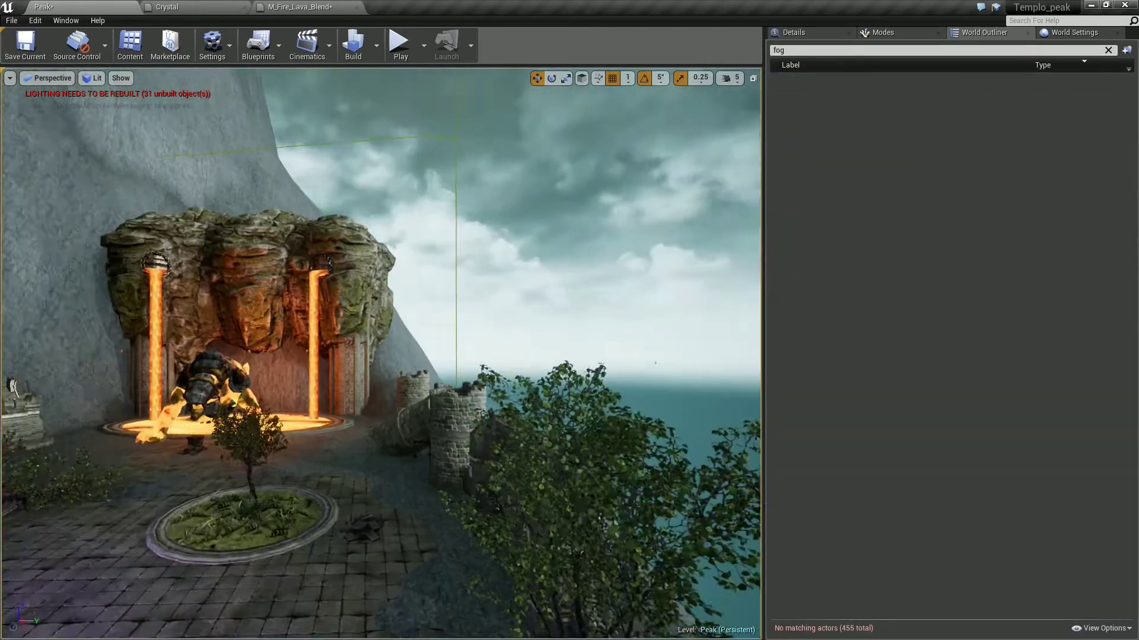
# Bring up the Atmospheric Fog actor's Details to view its settings
pyautogui.click(804, 34)
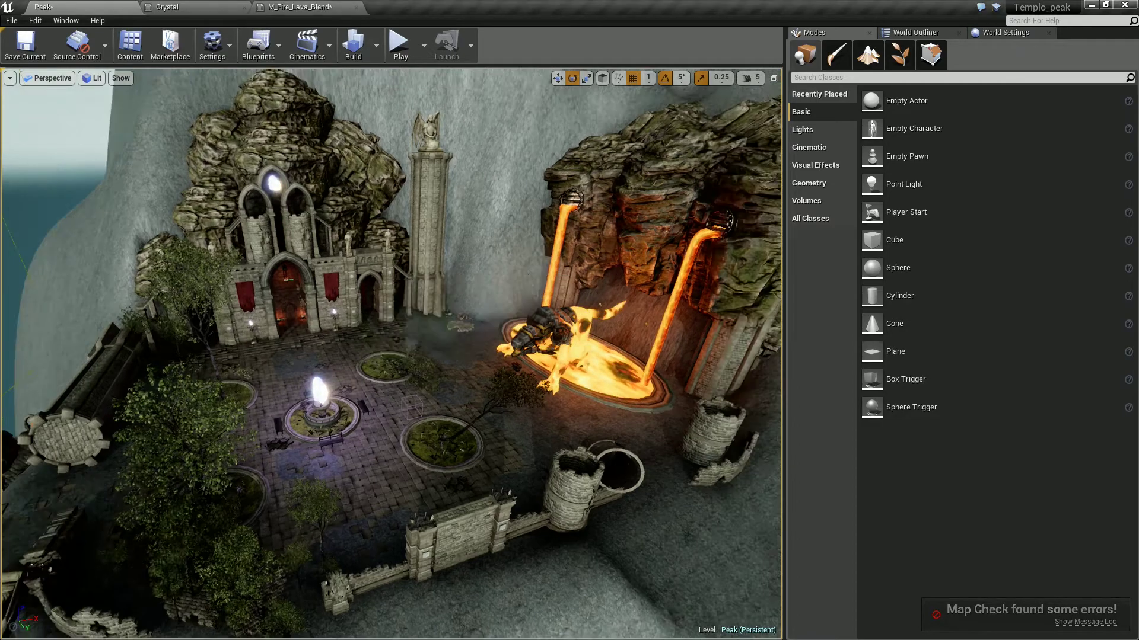
# Play-test the level, running the character along the forest path toward the castle wall
pyautogui.moveTo(710, 421)
pyautogui.mouseDown(button='right')
pyautogui.moveTo(682, 380)
pyautogui.moveTo(742, 332)
pyautogui.mouseUp(button='right')
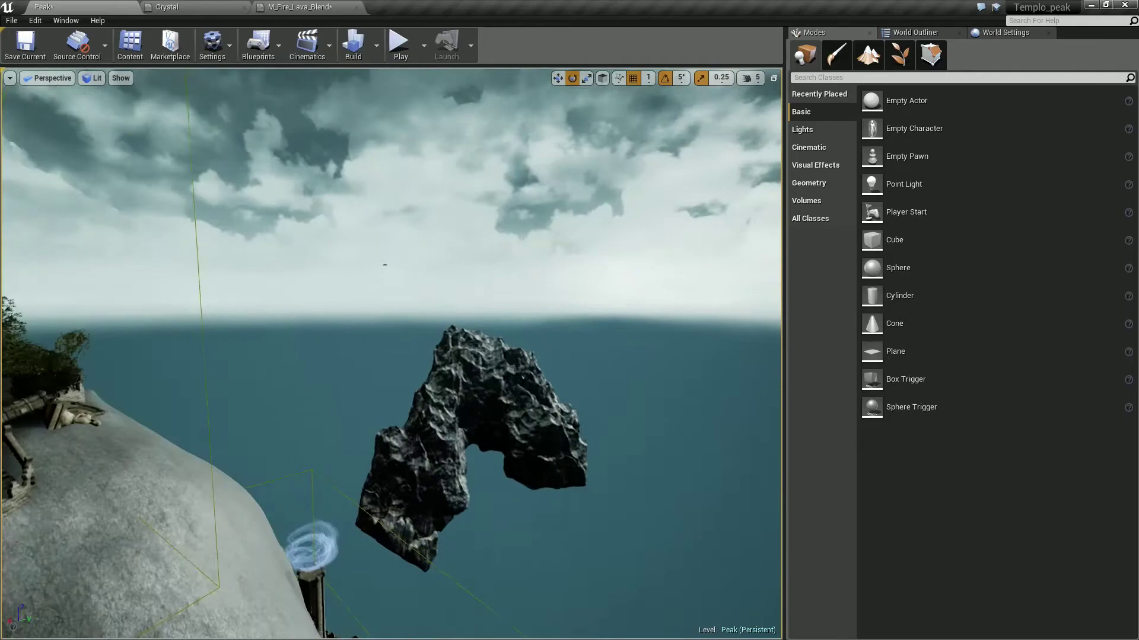
pyautogui.moveTo(391, 356); pyautogui.dragTo(392, 356, button='right')
pyautogui.click(399, 52)
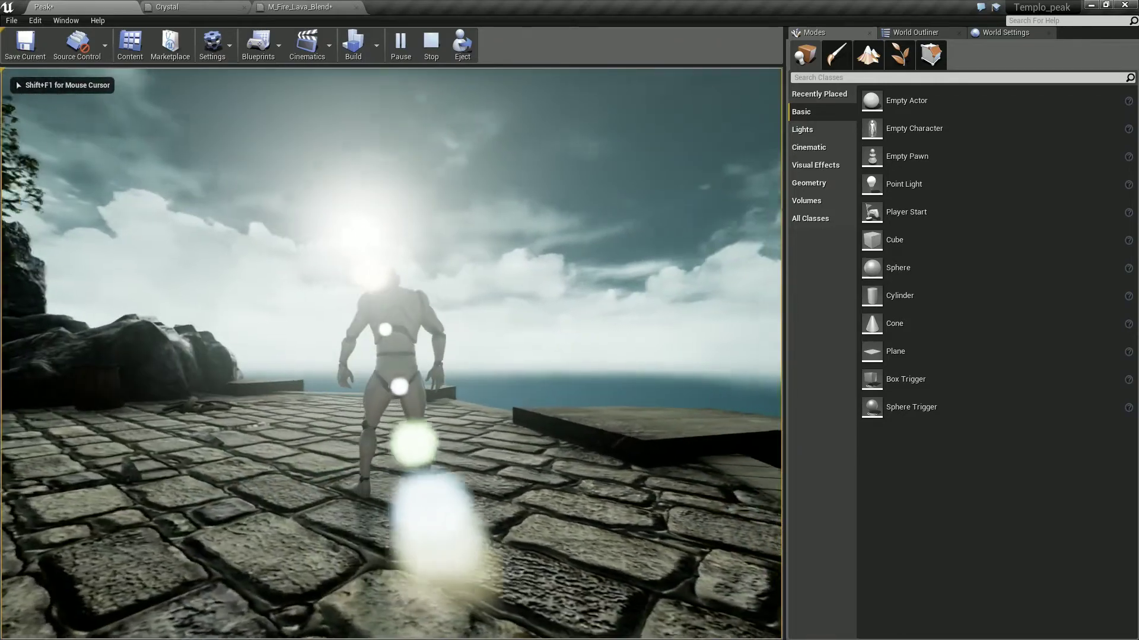
pyautogui.press('w')
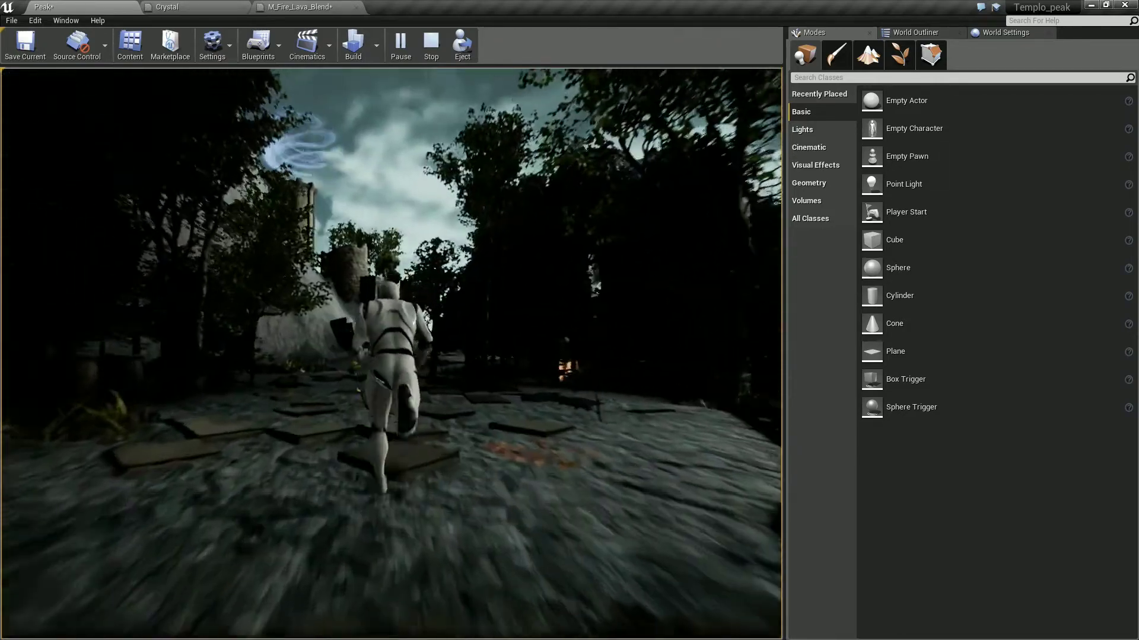
pyautogui.press('d')
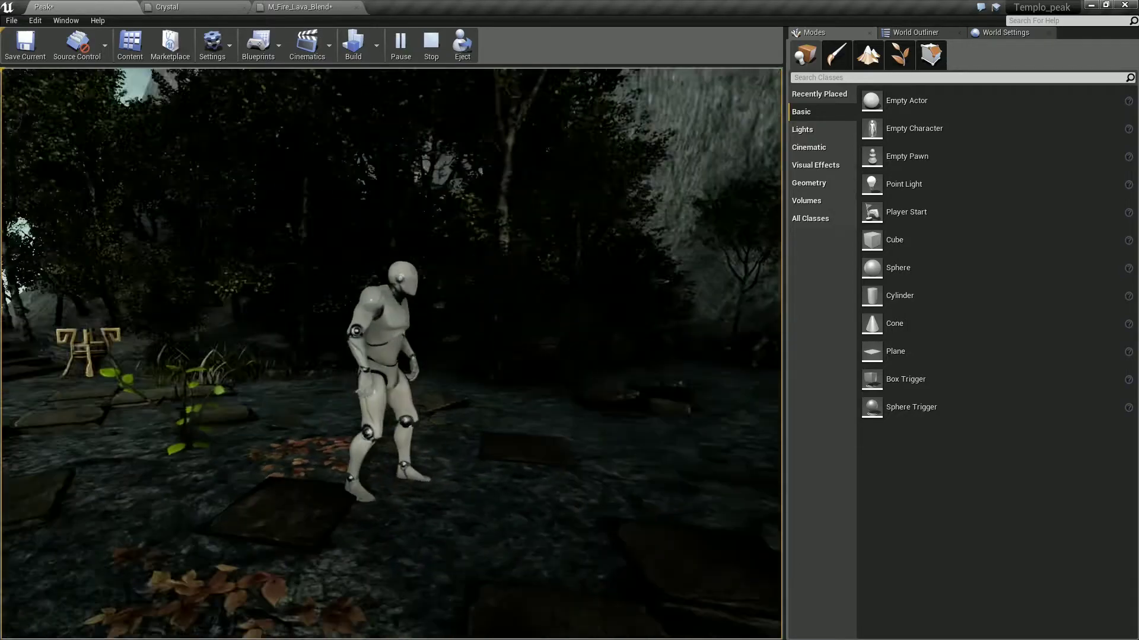
pyautogui.press('w')
pyautogui.press('w')
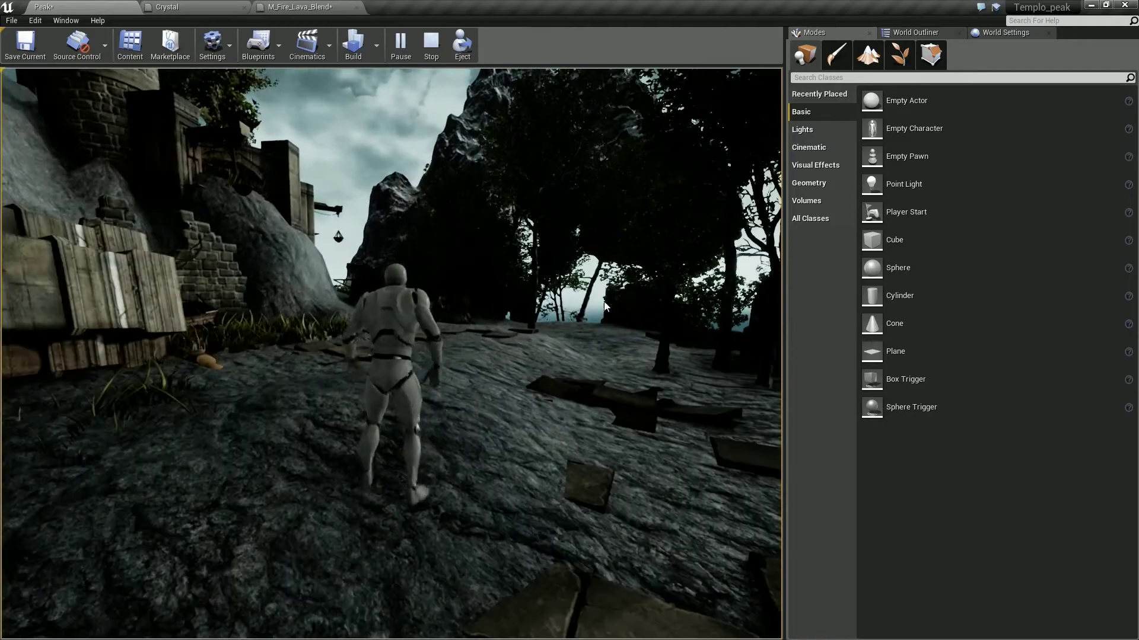
pyautogui.press('Escape')
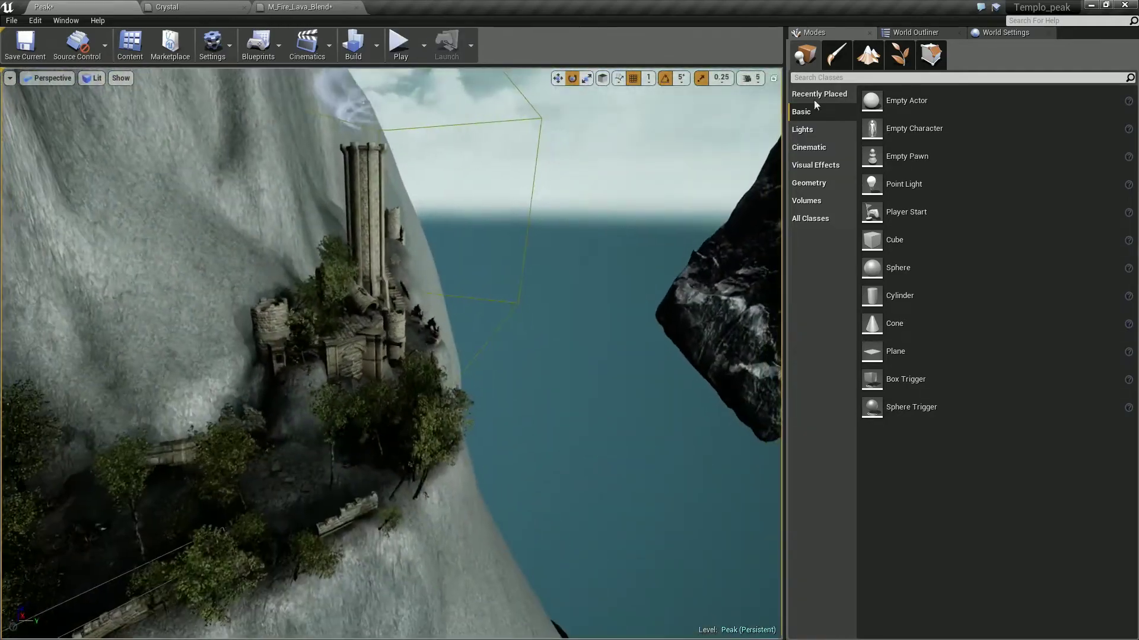
# Clear the World Outliner's sky filter and start searching for the Player Start
pyautogui.click(930, 32)
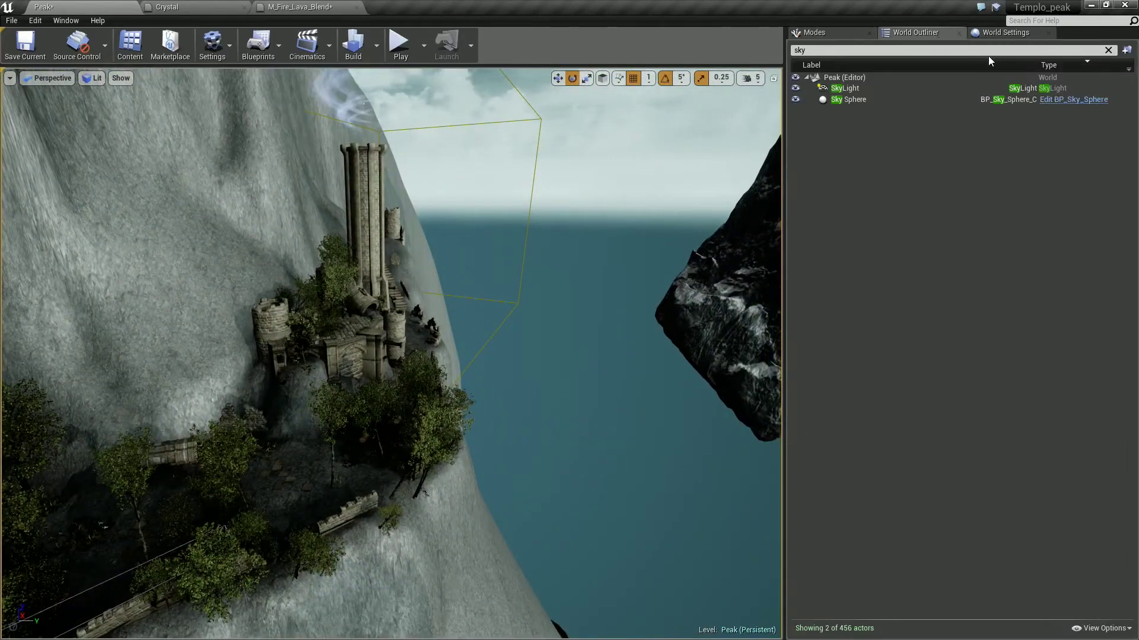
pyautogui.click(1107, 50)
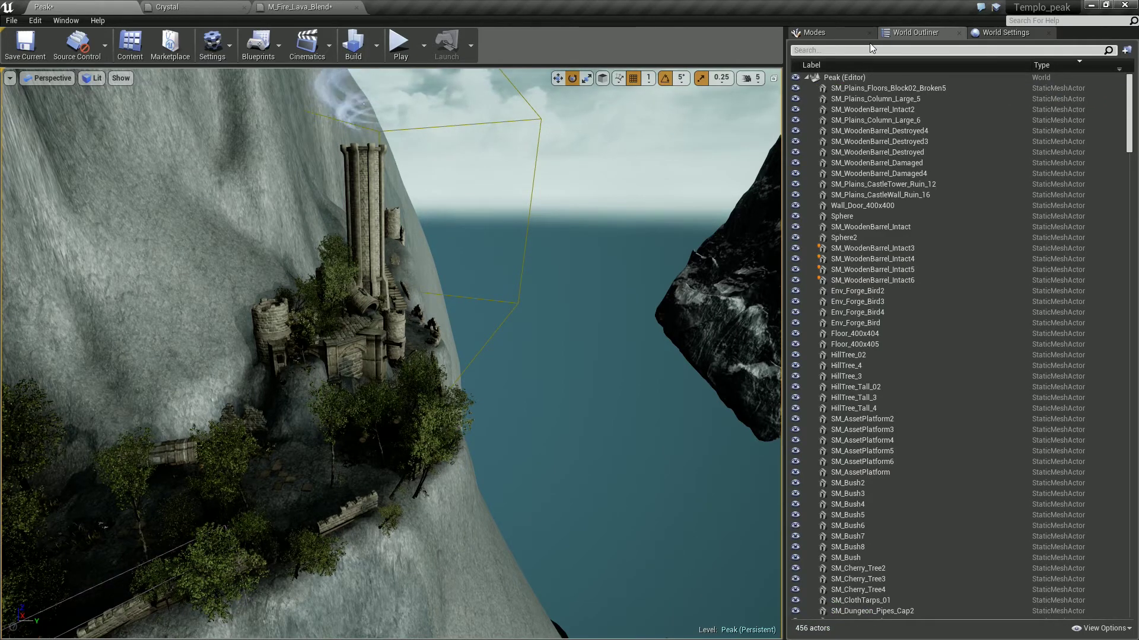
pyautogui.write('pola')
pyautogui.press('BackSpace')
pyautogui.press('BackSpace')
pyautogui.press('BackSpace')
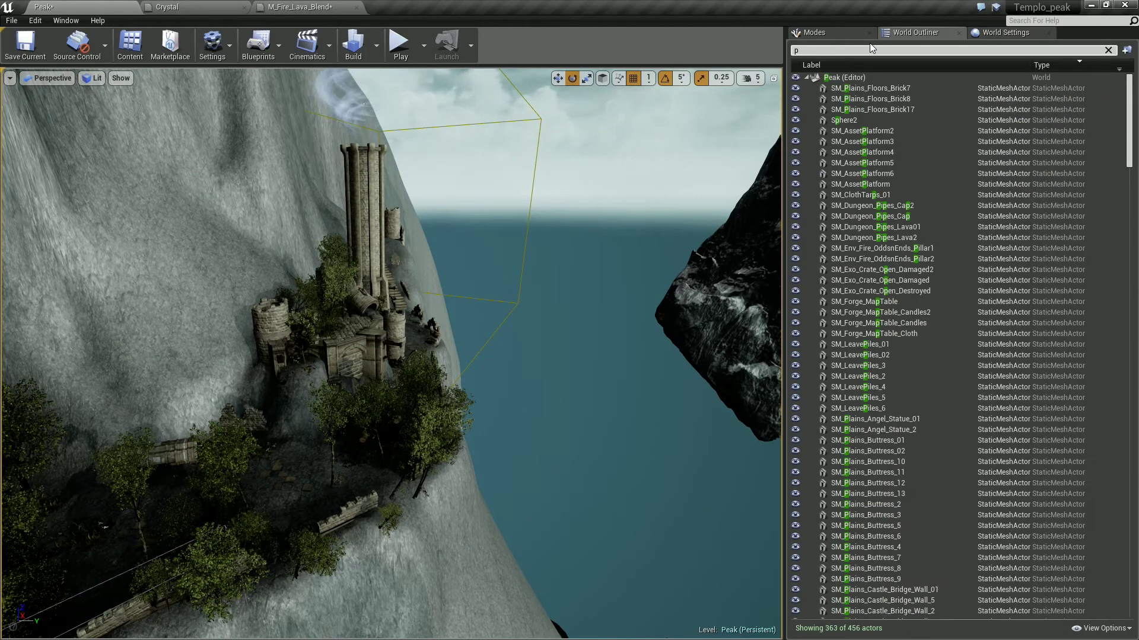
# Find 'player' in World Outliner and view the Player Start over the temple courtyard
pyautogui.write('layer')
pyautogui.doubleClick(849, 88)
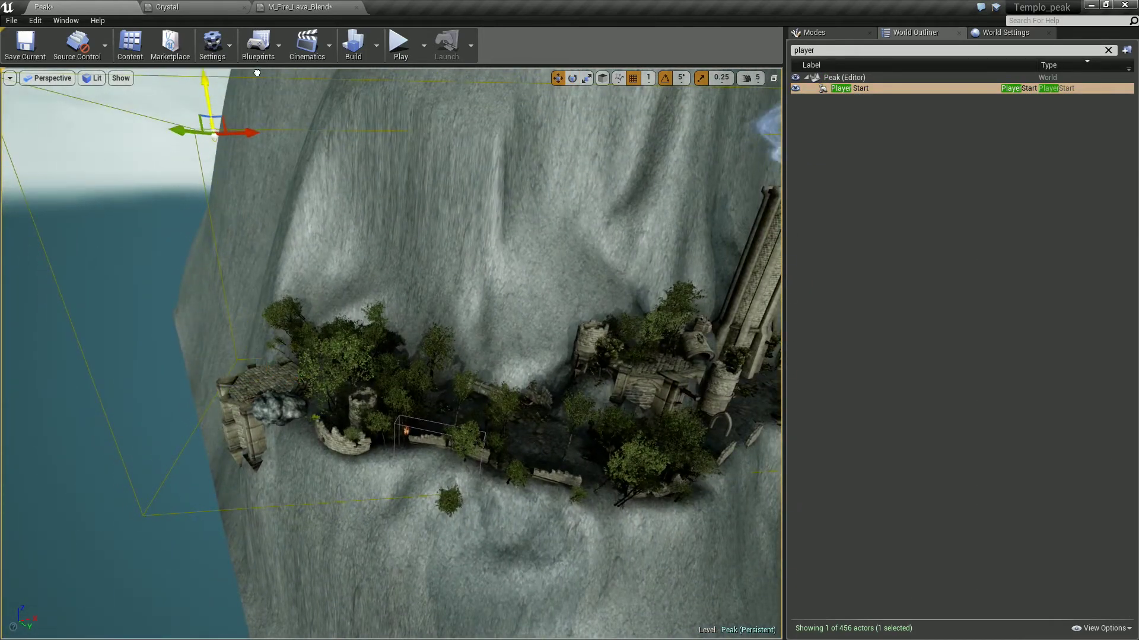
pyautogui.moveTo(333, 276); pyautogui.dragTo(333, 277, button='right')
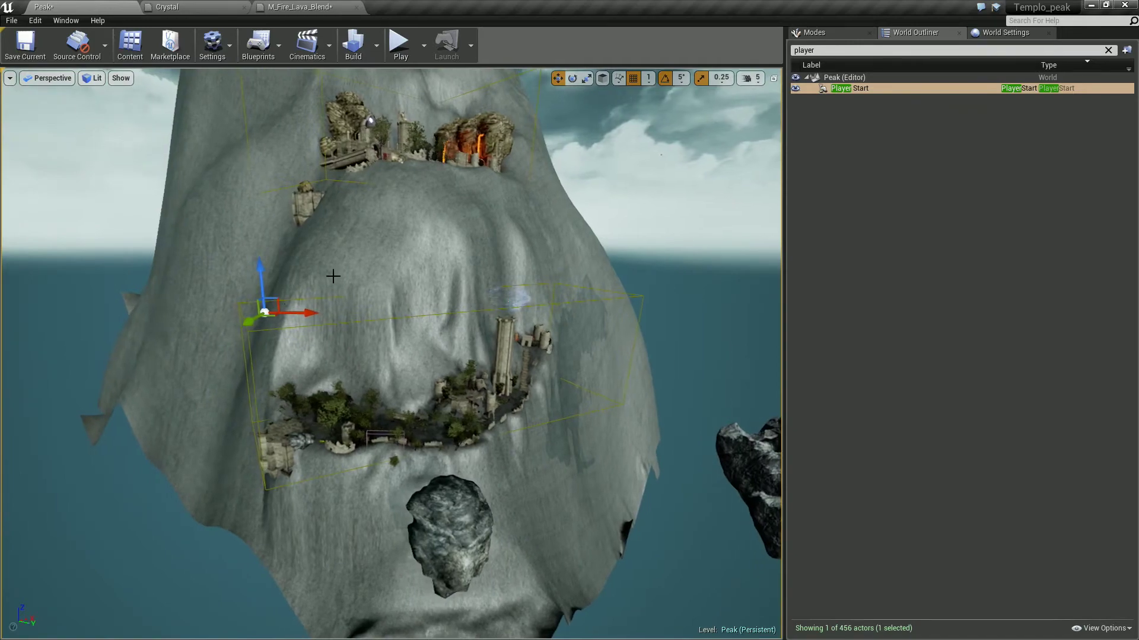
pyautogui.moveTo(411, 108); pyautogui.dragTo(748, 283, button='right')
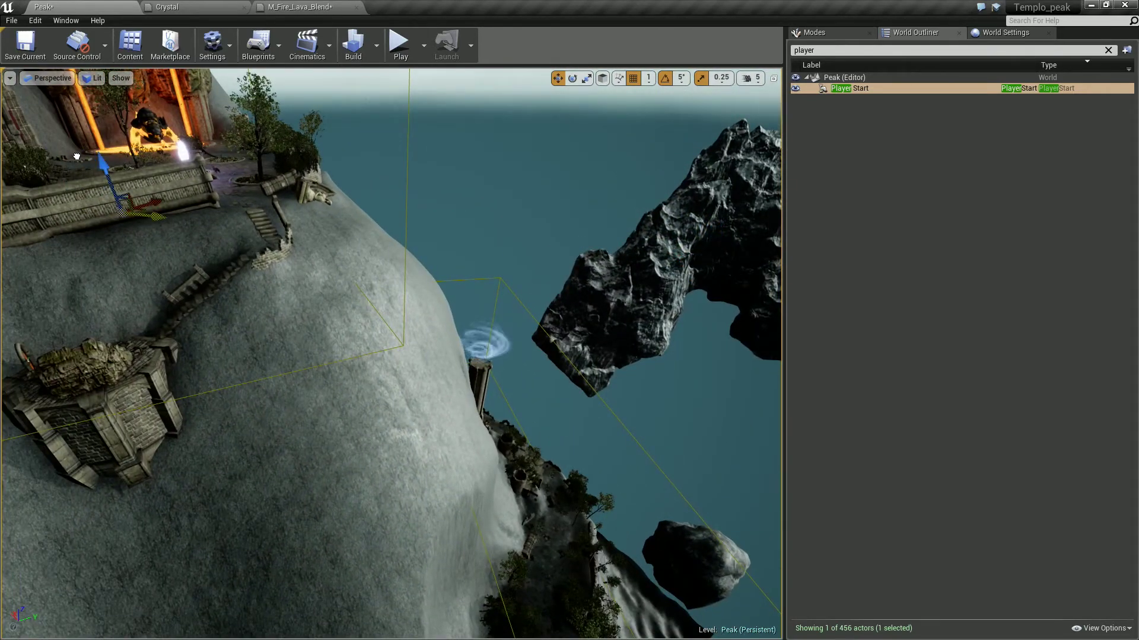
pyautogui.moveTo(77, 157); pyautogui.dragTo(152, 196, button='right')
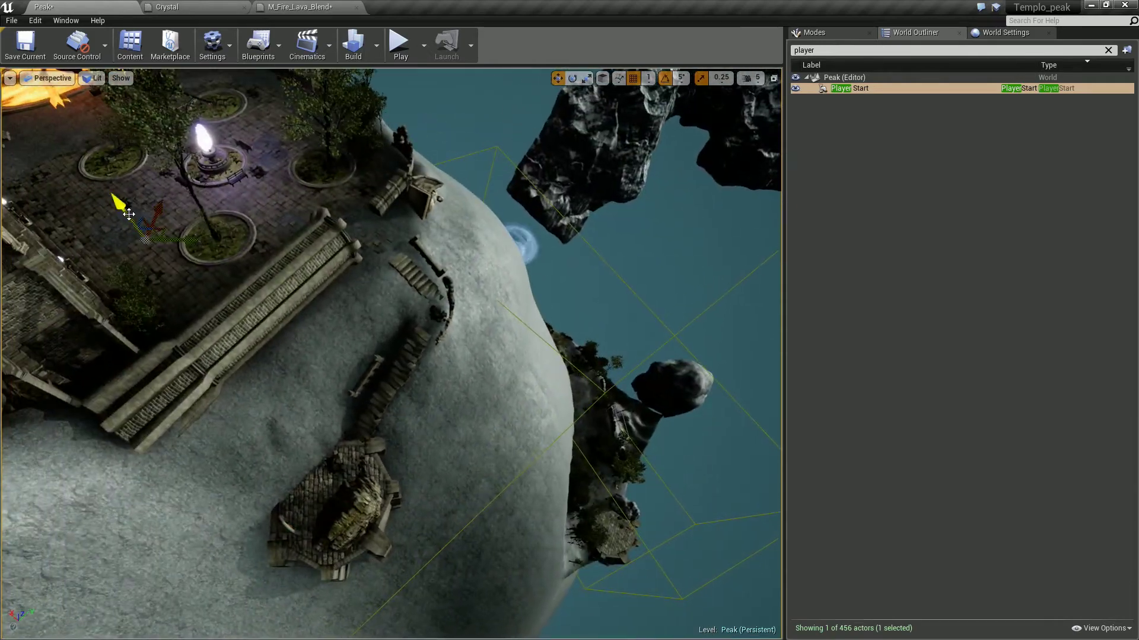
# Run a brief play test, then frame and select the Player Start
pyautogui.click(401, 45)
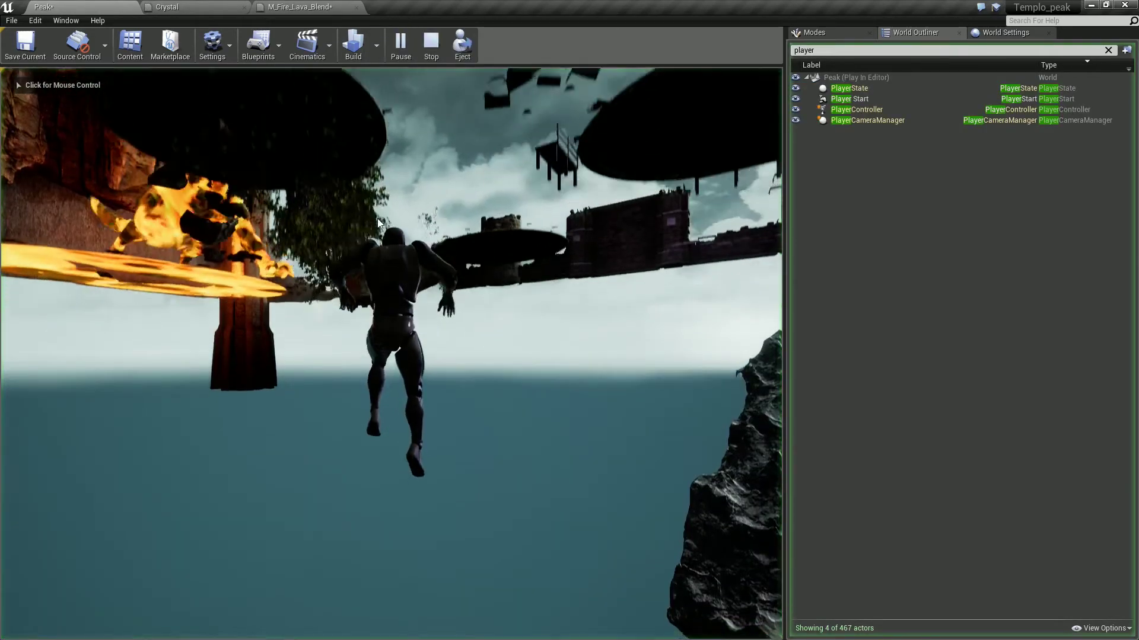
pyautogui.press('Escape')
pyautogui.press('f')
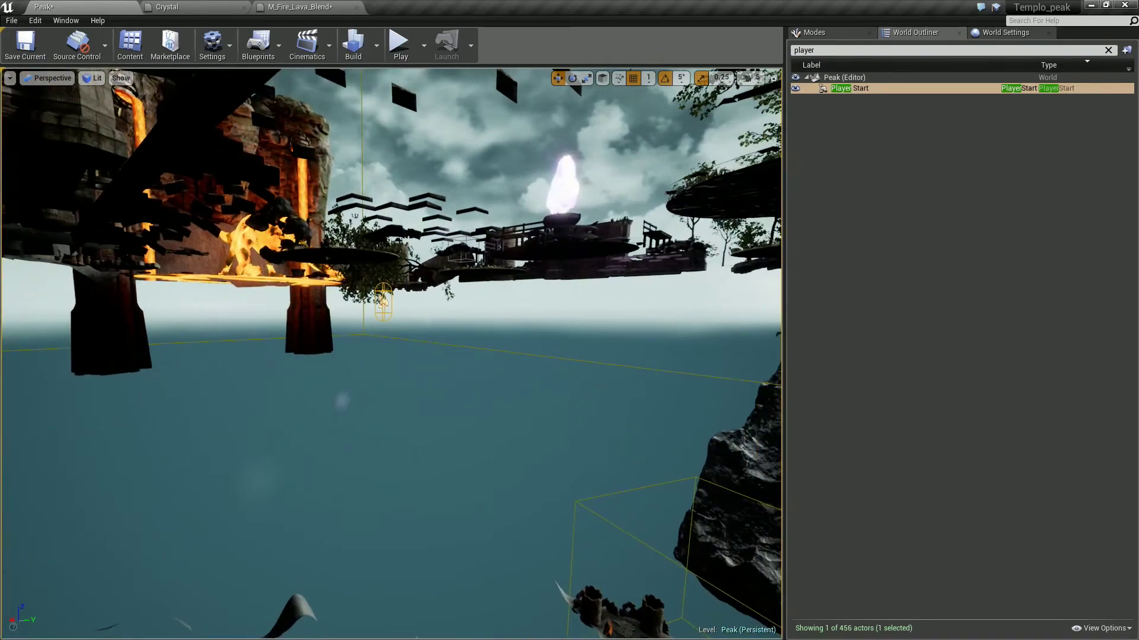
pyautogui.moveTo(380, 318); pyautogui.dragTo(380, 318, button='right')
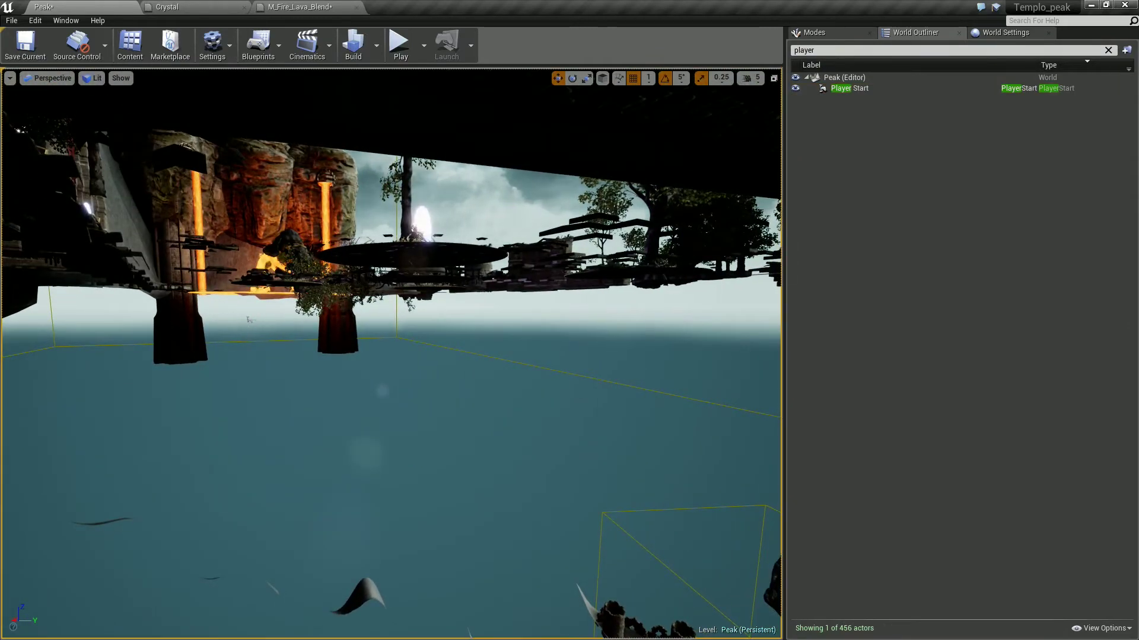
pyautogui.click(249, 319)
# Frame the Player Start and run a full-screen play test around the fountain courtyard
pyautogui.press('f')
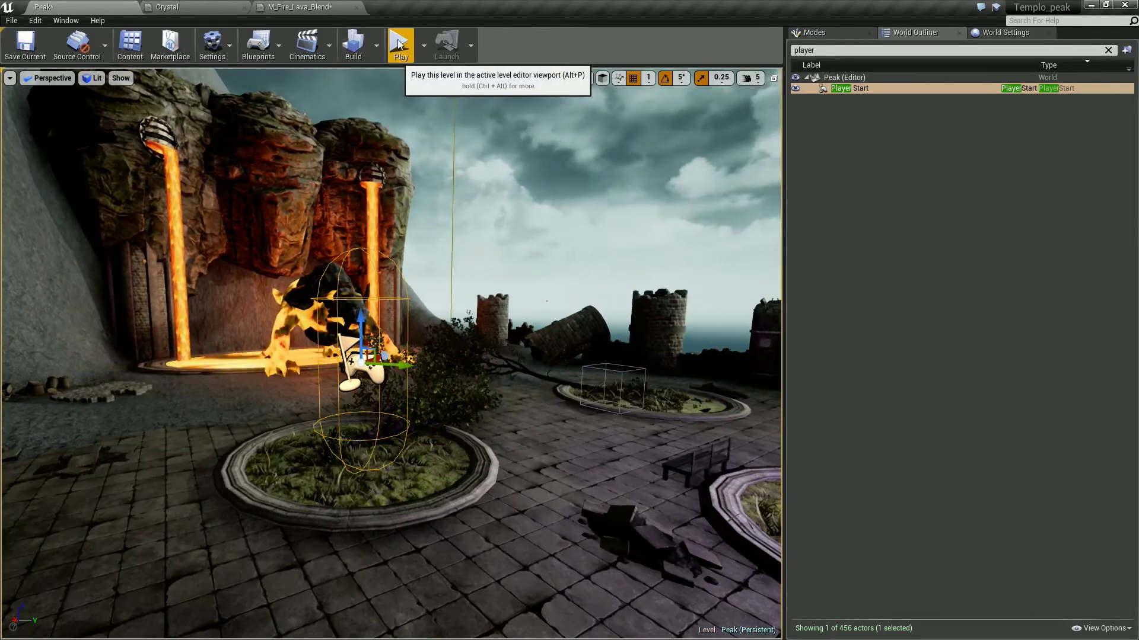
pyautogui.click(400, 54)
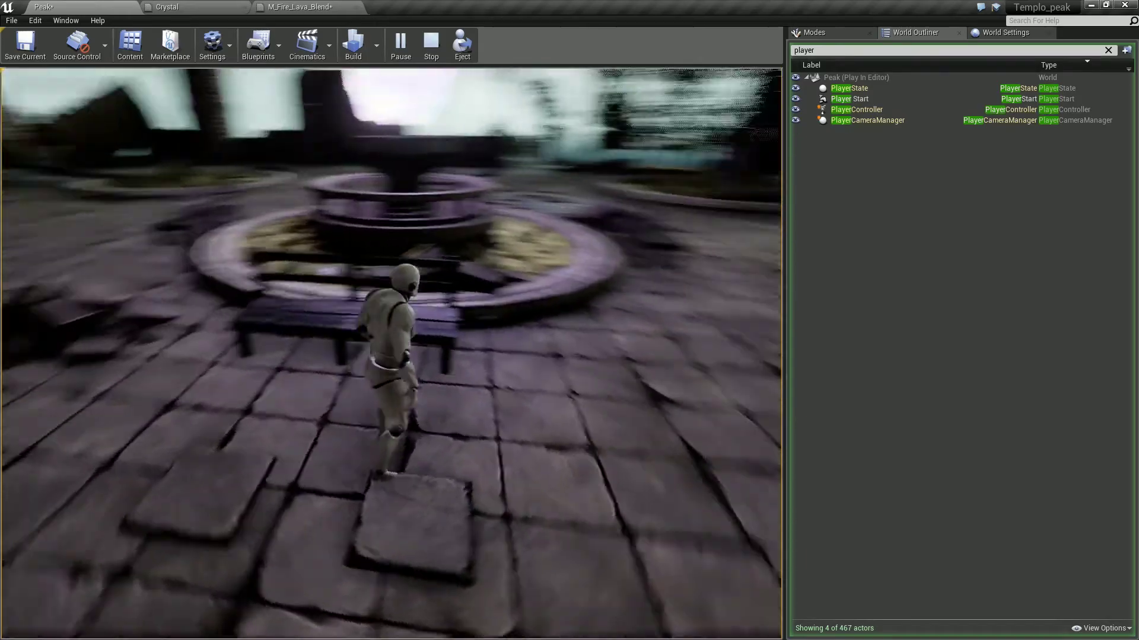
pyautogui.press('F11')
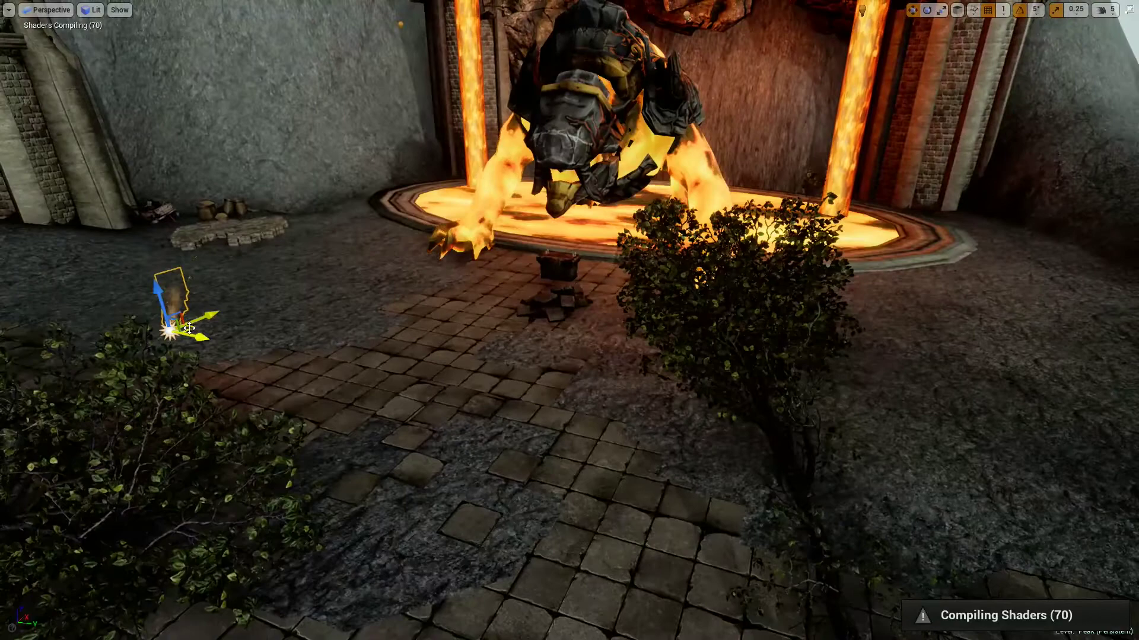
# Place an emitter copy at the bush, shift it further right, then look over the courtyard
pyautogui.keyDown('alt'); pyautogui.moveTo(189, 328); pyautogui.dragTo(728, 356); pyautogui.keyUp('alt')
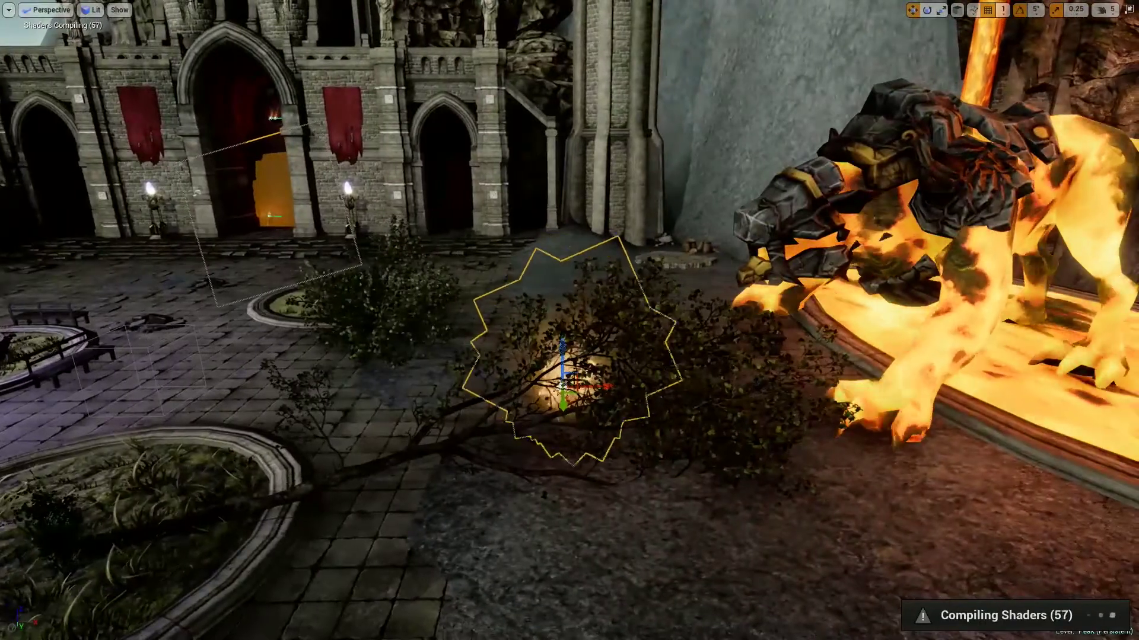
pyautogui.keyDown('alt'); pyautogui.moveTo(563, 387); pyautogui.dragTo(721, 428); pyautogui.keyUp('alt')
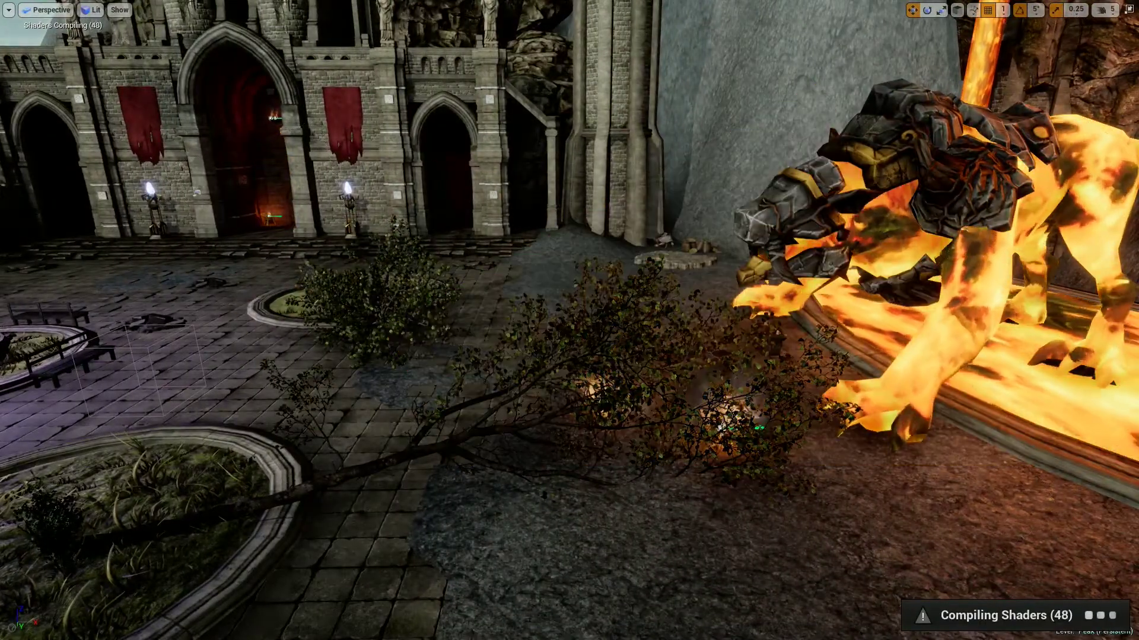
pyautogui.moveTo(604, 402)
pyautogui.keyDown('alt'); pyautogui.mouseDown()
pyautogui.moveTo(415, 403)
pyautogui.moveTo(662, 402)
pyautogui.moveTo(691, 372)
pyautogui.mouseUp(); pyautogui.keyUp('alt')
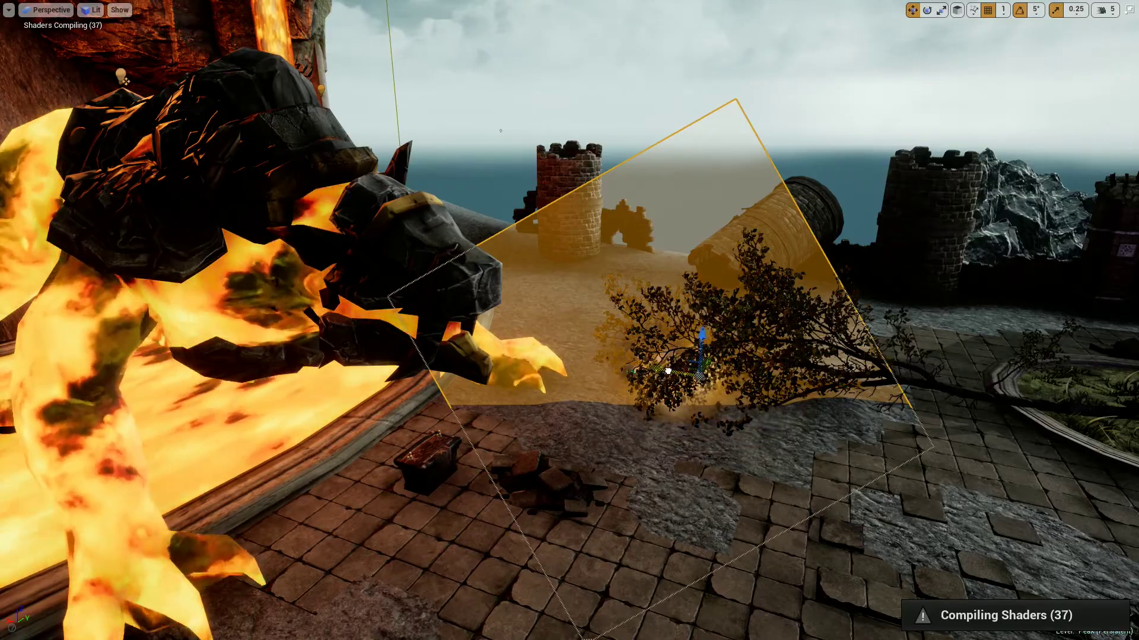
pyautogui.press('Escape')
pyautogui.moveTo(691, 371)
pyautogui.mouseDown(button='right')
pyautogui.moveTo(653, 380)
pyautogui.moveTo(831, 380)
pyautogui.mouseUp(button='right')
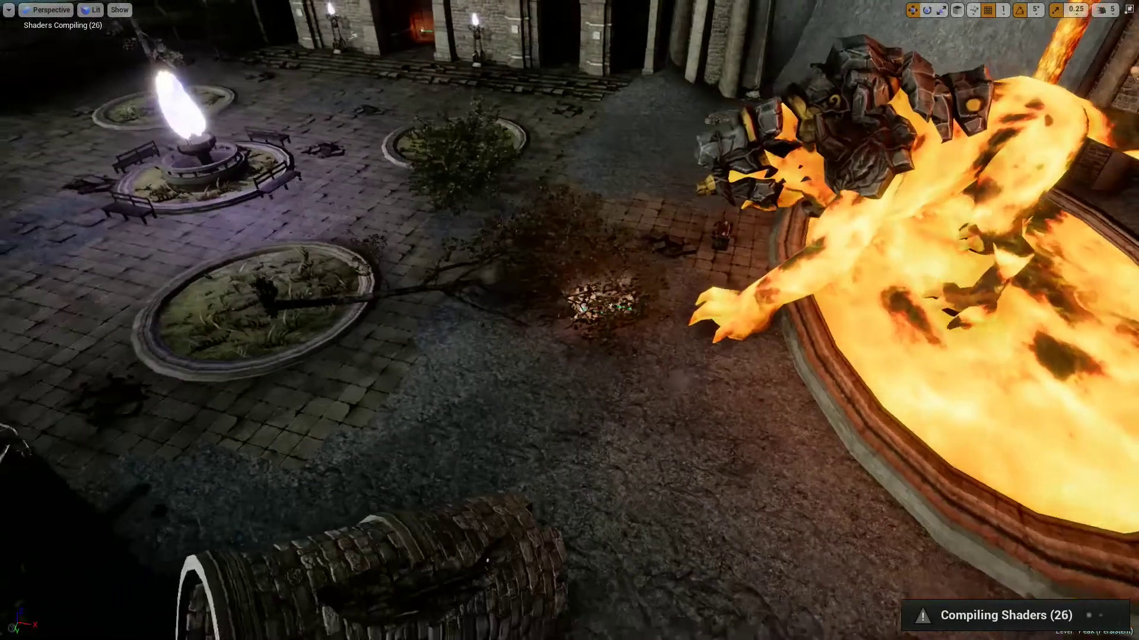
pyautogui.moveTo(830, 380); pyautogui.dragTo(636, 323, button='right')
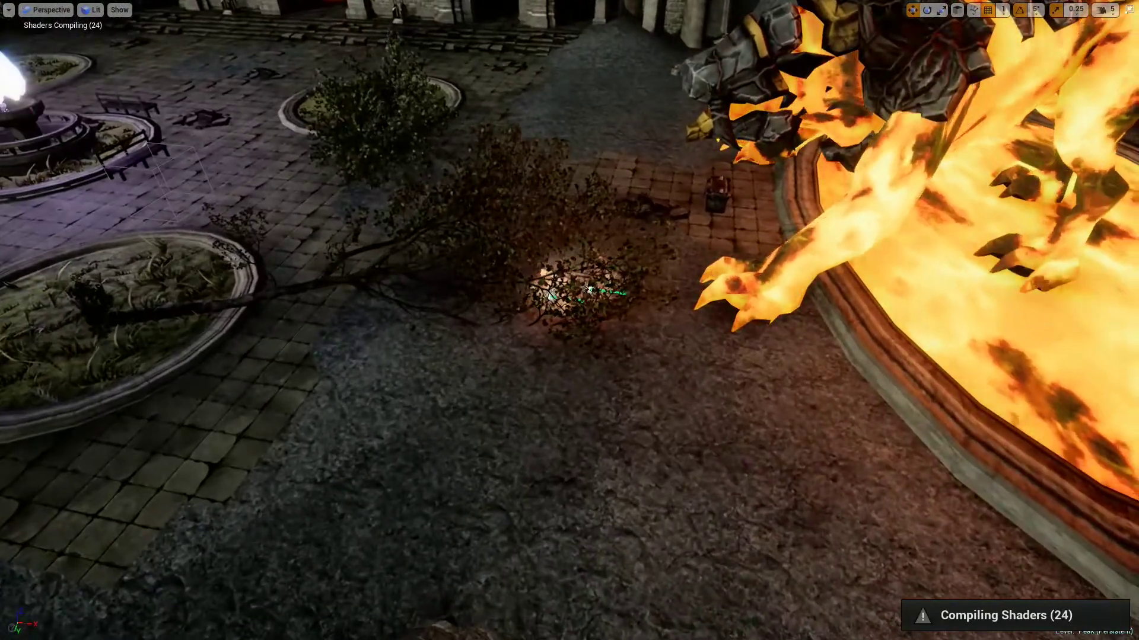
# Rotate the large flat plane beside the fallen tree until it stands nearly upright
pyautogui.click(590, 289)
pyautogui.click(556, 290)
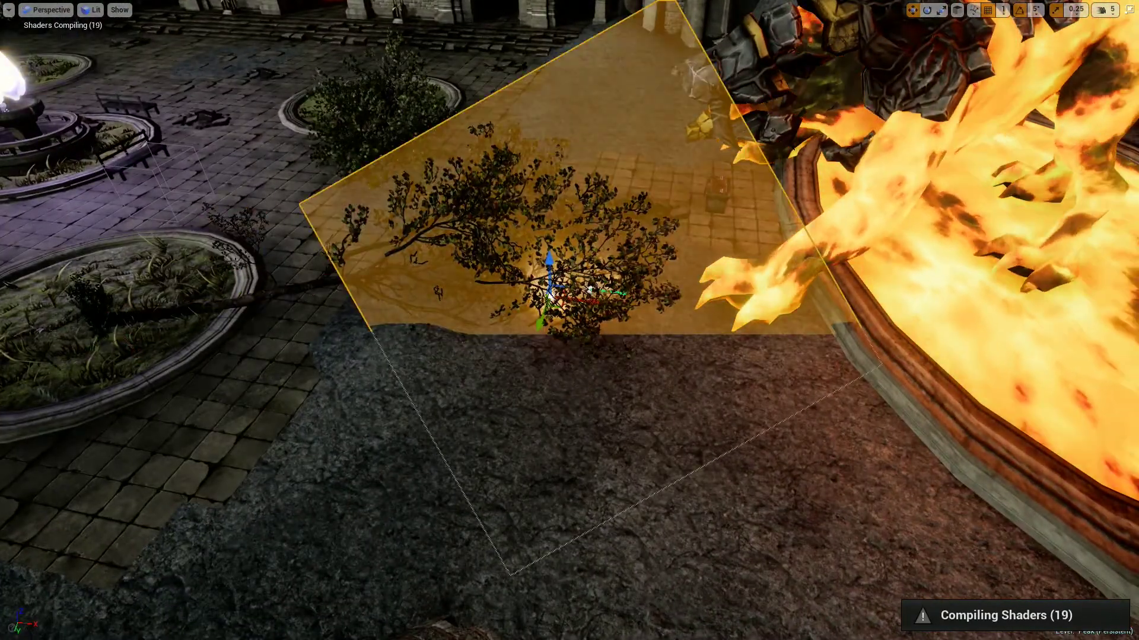
pyautogui.click(590, 290)
pyautogui.click(550, 298)
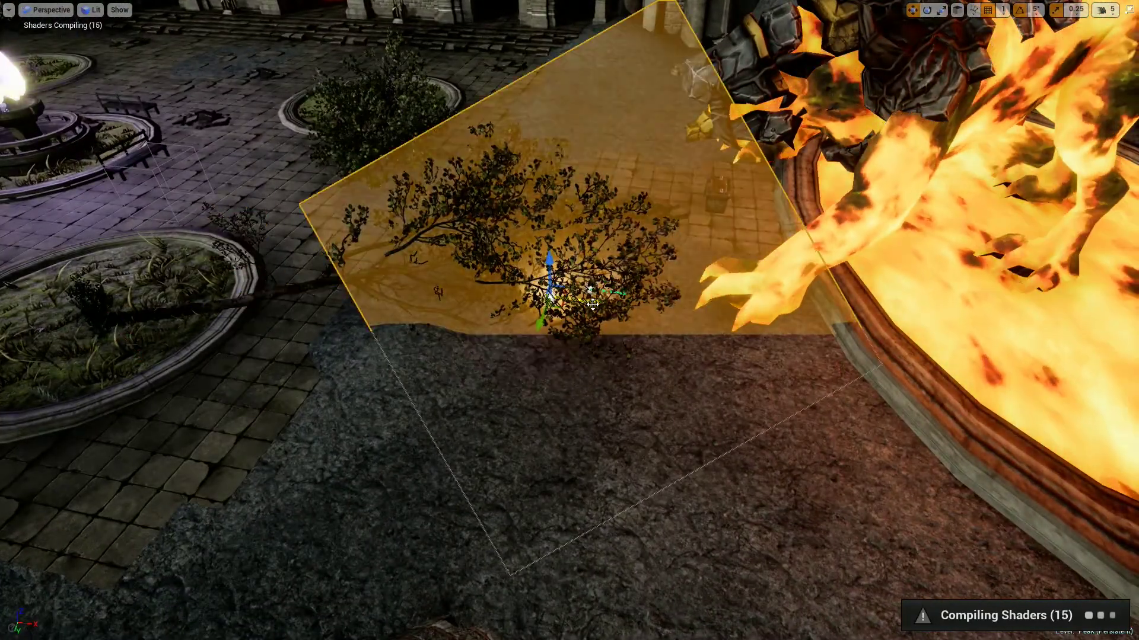
pyautogui.moveTo(592, 304); pyautogui.dragTo(588, 303)
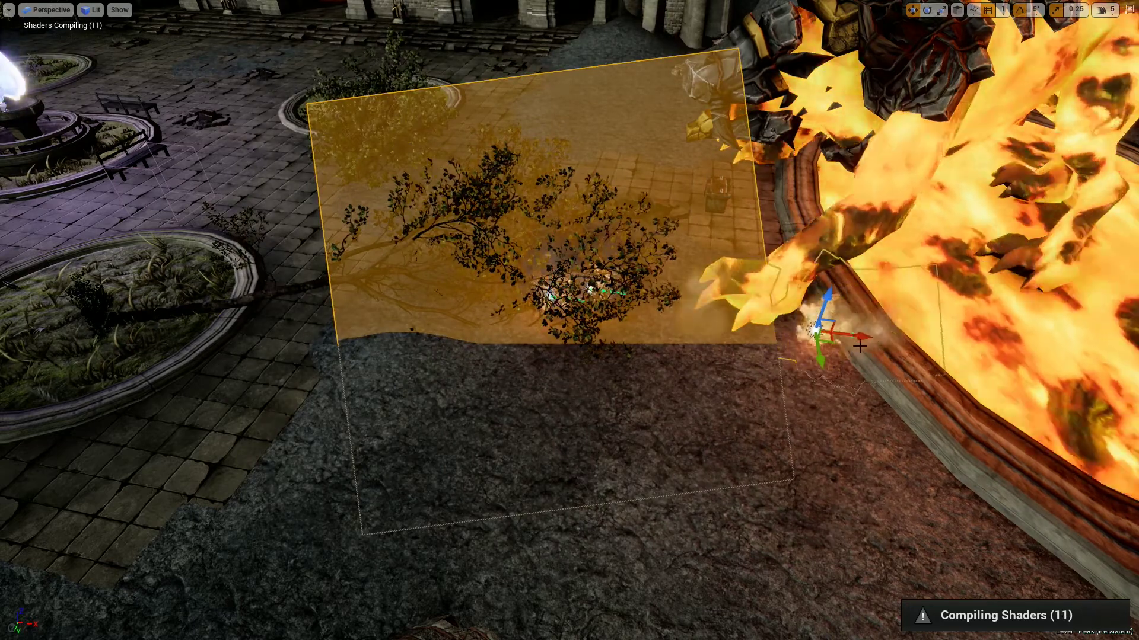
pyautogui.click(819, 292)
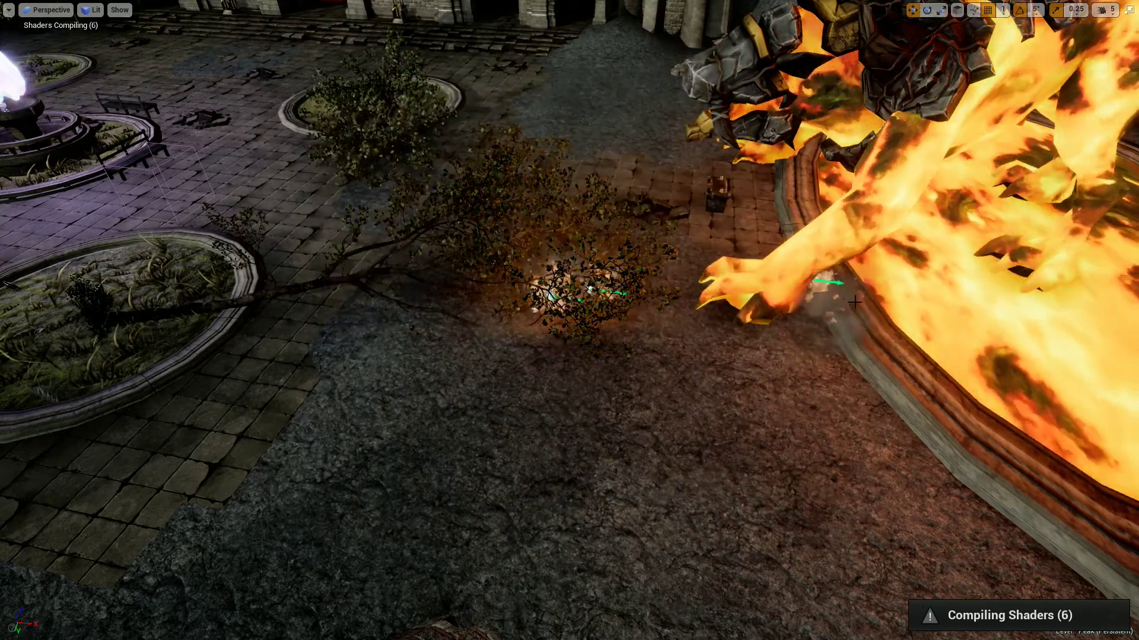
pyautogui.scroll(-3, 827, 306)
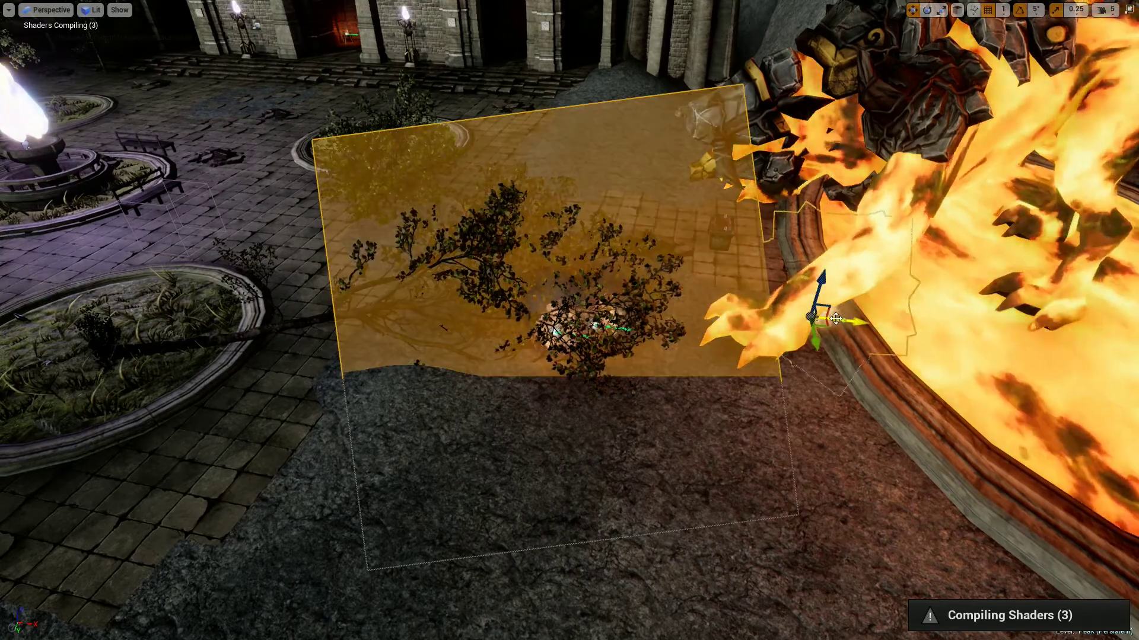
pyautogui.moveTo(835, 320); pyautogui.dragTo(835, 320, button='right')
pyautogui.moveTo(608, 386); pyautogui.dragTo(608, 386, button='right')
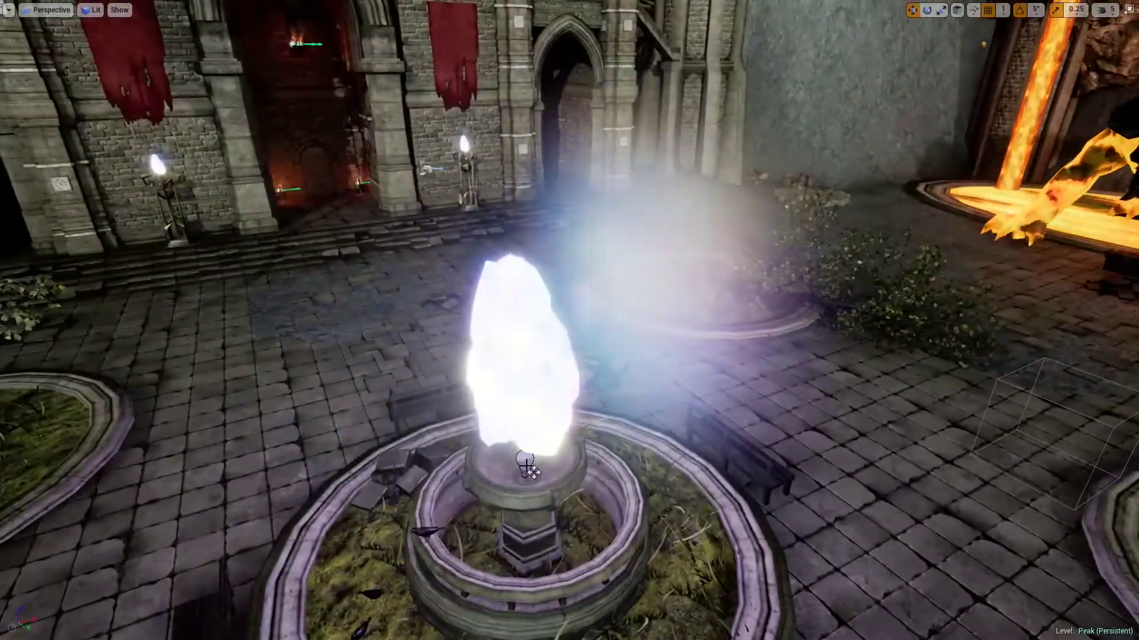
# Raise PointLight3's intensity to 250000 and widen its attenuation radius
pyautogui.moveTo(569, 320); pyautogui.dragTo(569, 321, button='right')
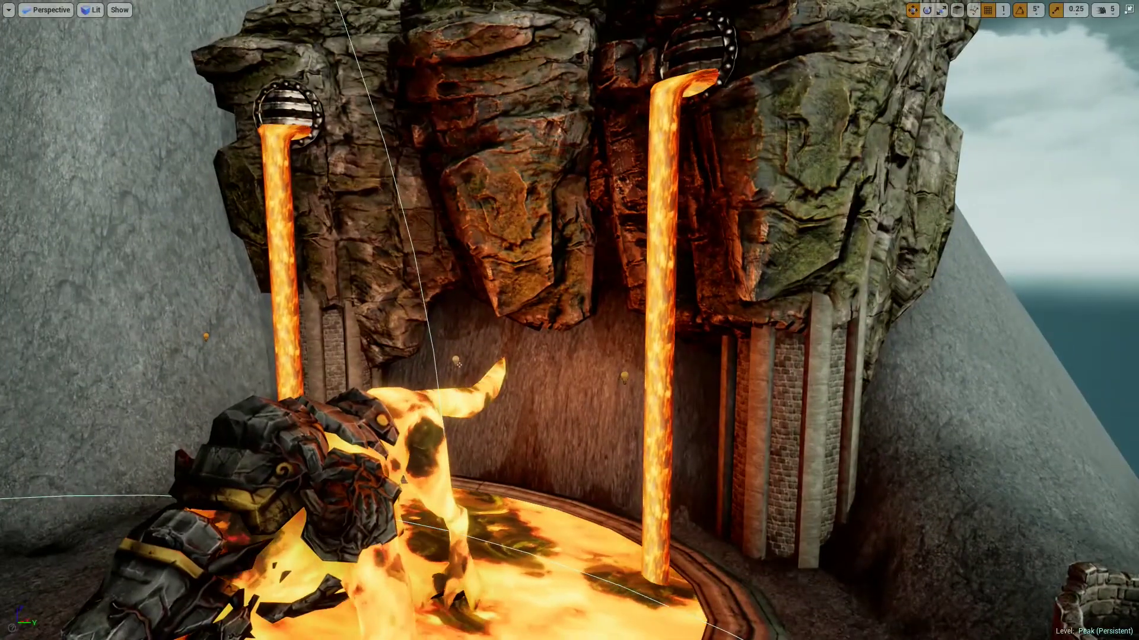
pyautogui.click(624, 378)
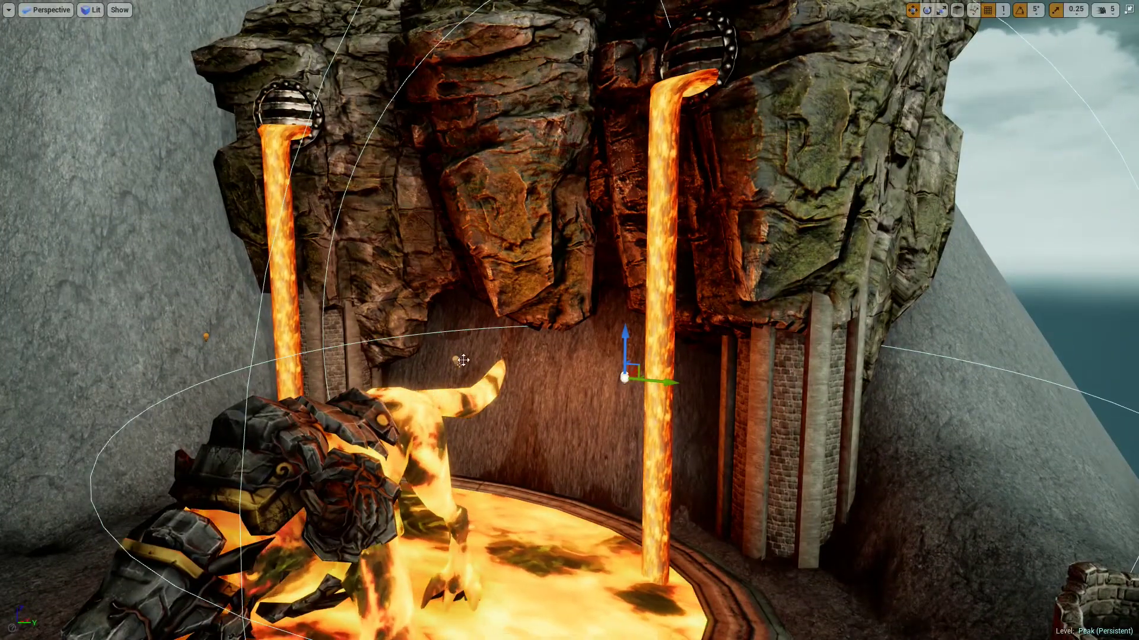
pyautogui.press('f')
pyautogui.moveTo(564, 265); pyautogui.dragTo(564, 265, button='right')
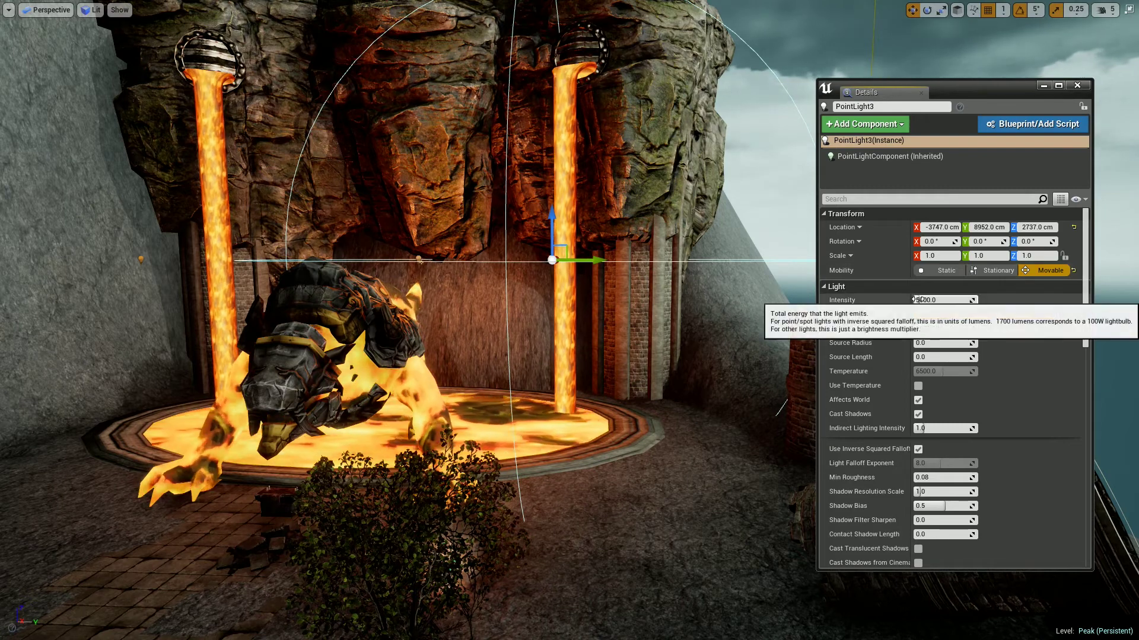
pyautogui.moveTo(937, 301); pyautogui.dragTo(973, 300)
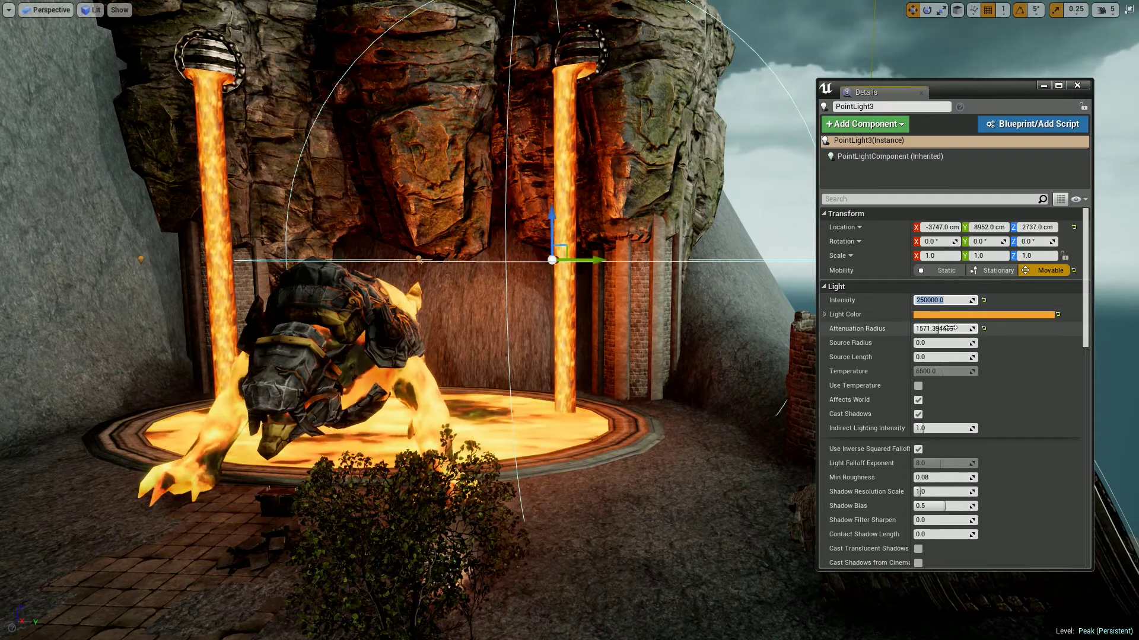
pyautogui.moveTo(951, 328); pyautogui.dragTo(967, 328)
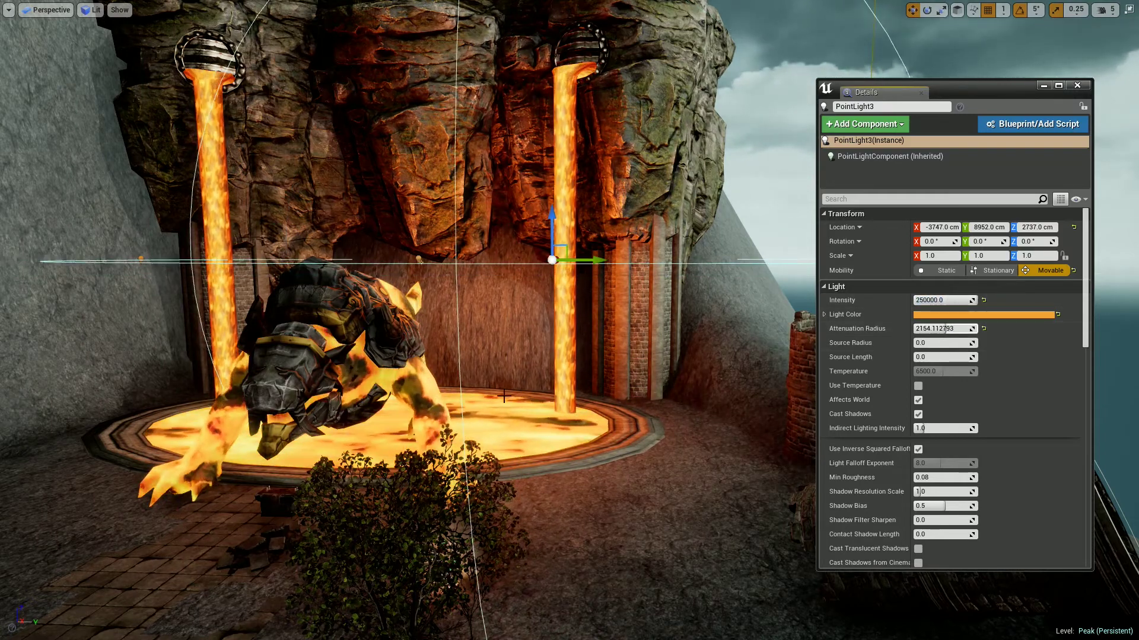
# Make PointLight4 movable and set its intensity to 1000000
pyautogui.moveTo(504, 396); pyautogui.dragTo(299, 281)
pyautogui.click(299, 281)
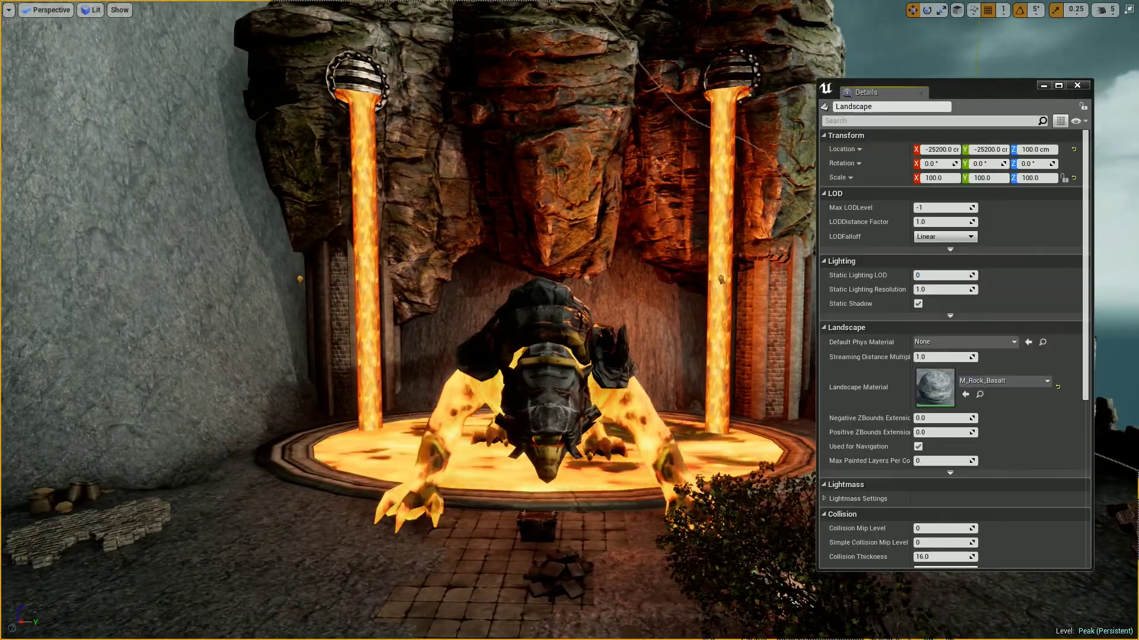
pyautogui.click(300, 279)
pyautogui.click(1047, 271)
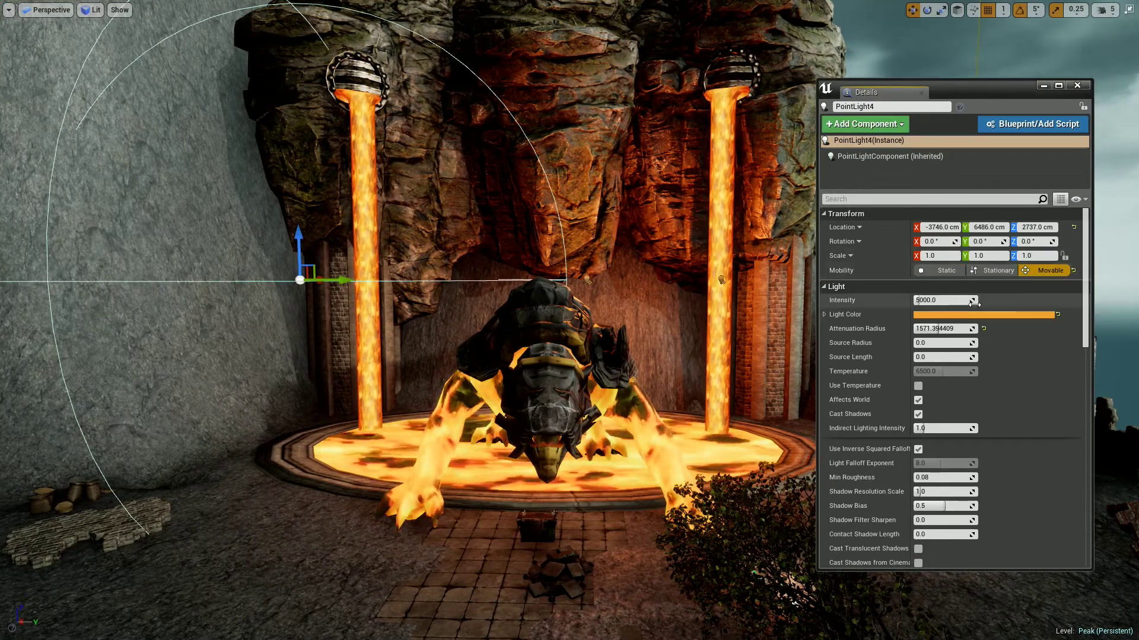
pyautogui.click(943, 300)
pyautogui.write('100000')
pyautogui.press('Return')
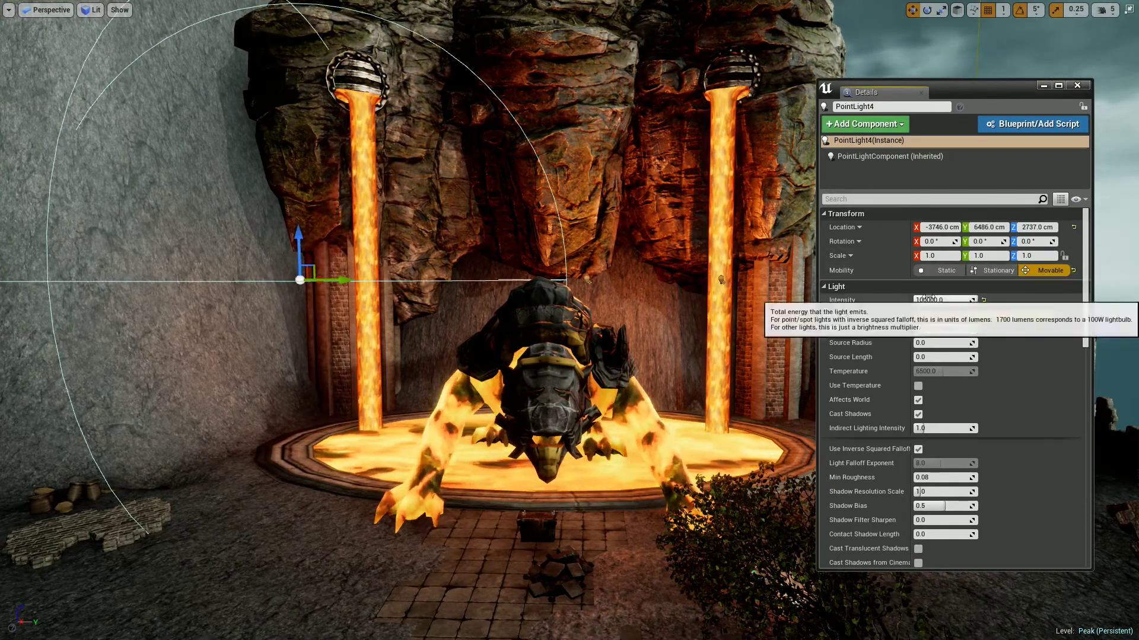
pyautogui.click(955, 300)
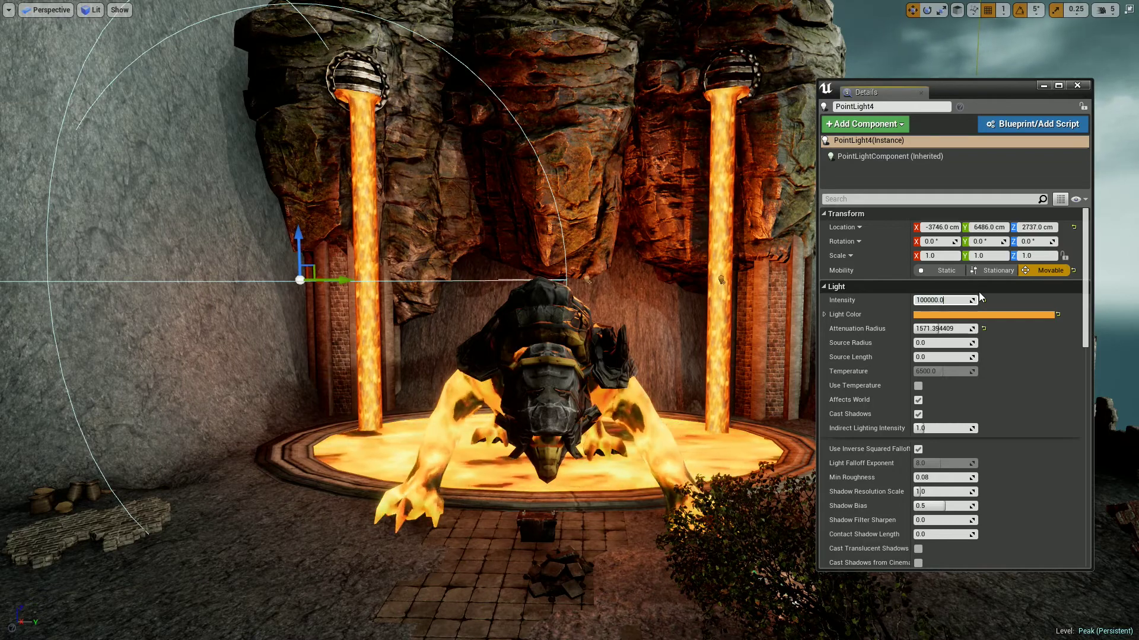
pyautogui.write('0')
pyautogui.press('Return')
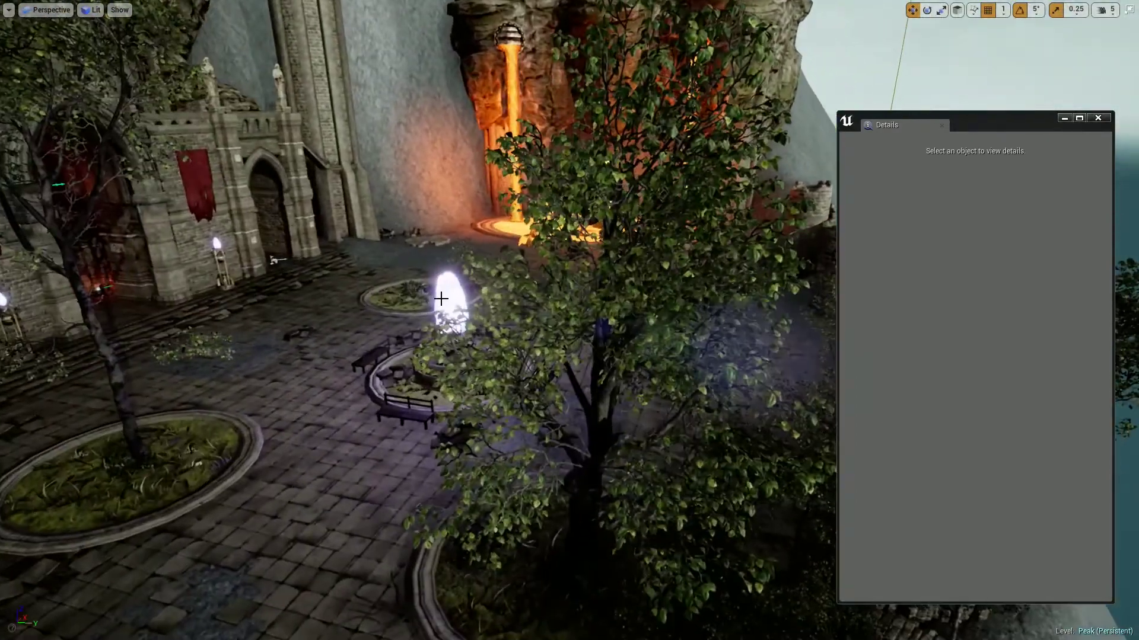
# Select the glowing crystal and start a play test with Alt+P
pyautogui.click(440, 298)
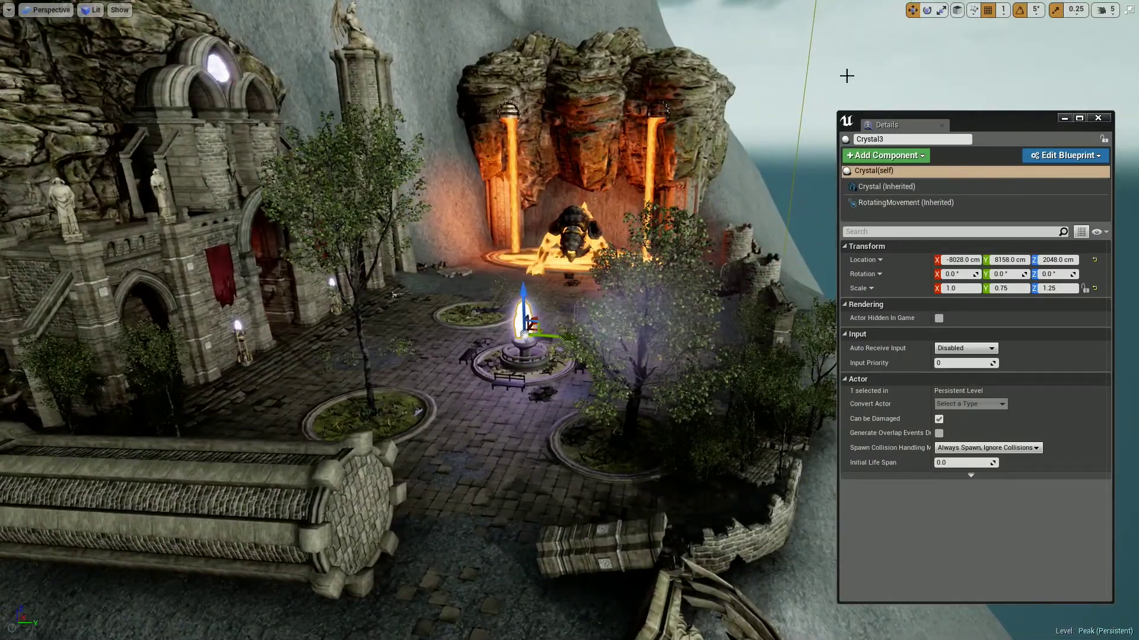
pyautogui.hotkey('alt', 'p')
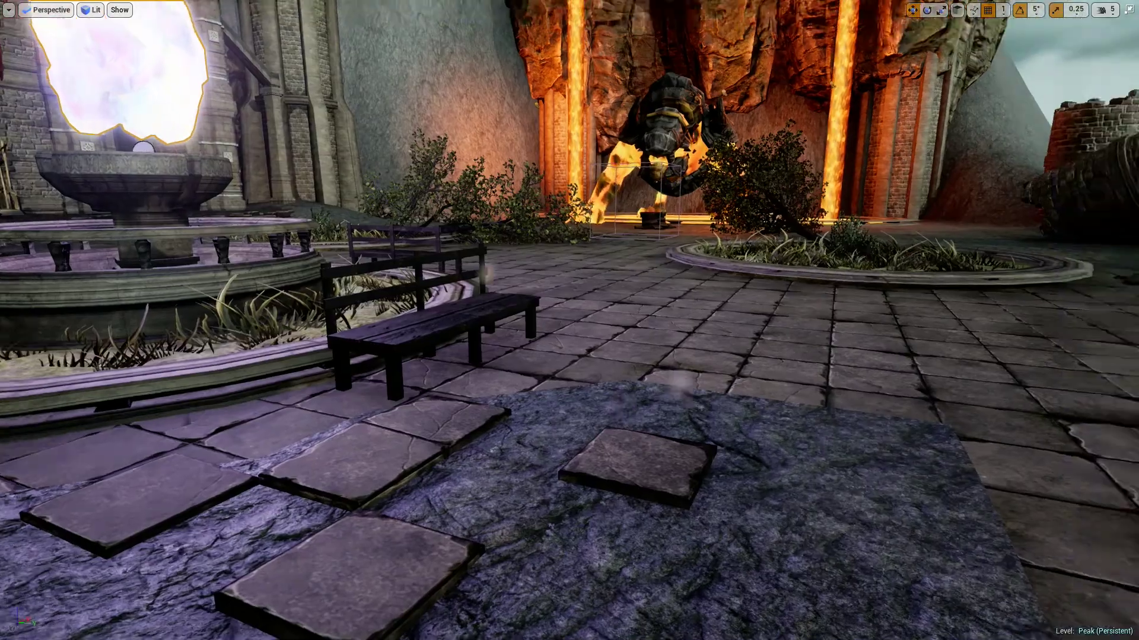
# Play-test full screen, running the mannequin forward across the plaza and jumping
pyautogui.press('F11')
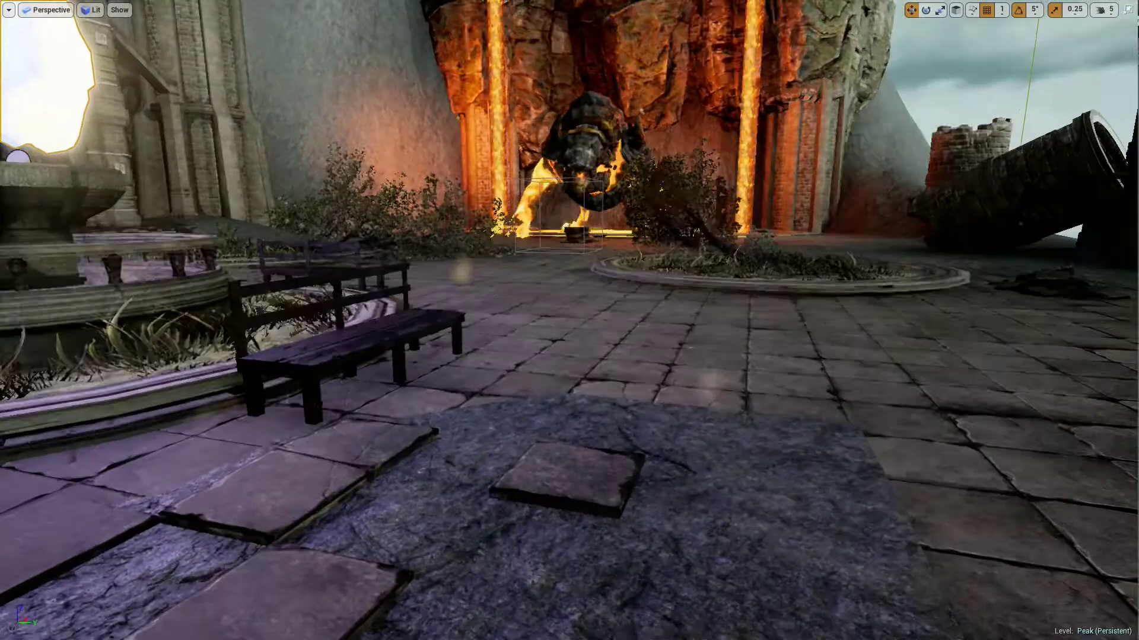
pyautogui.hotkey('alt', 'p')
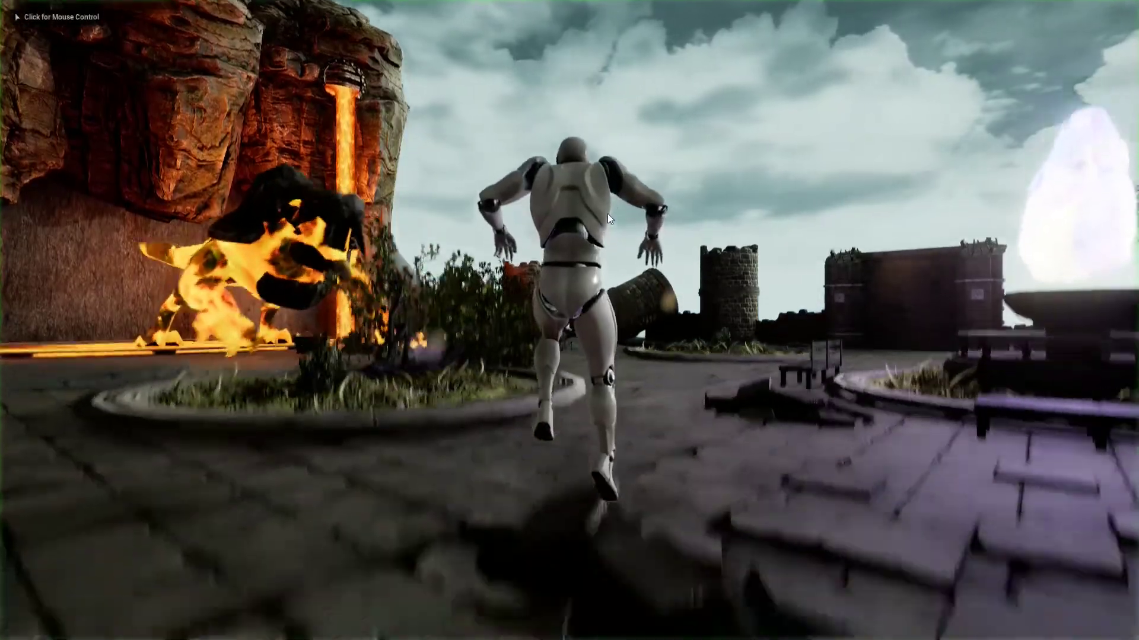
pyautogui.press('w')
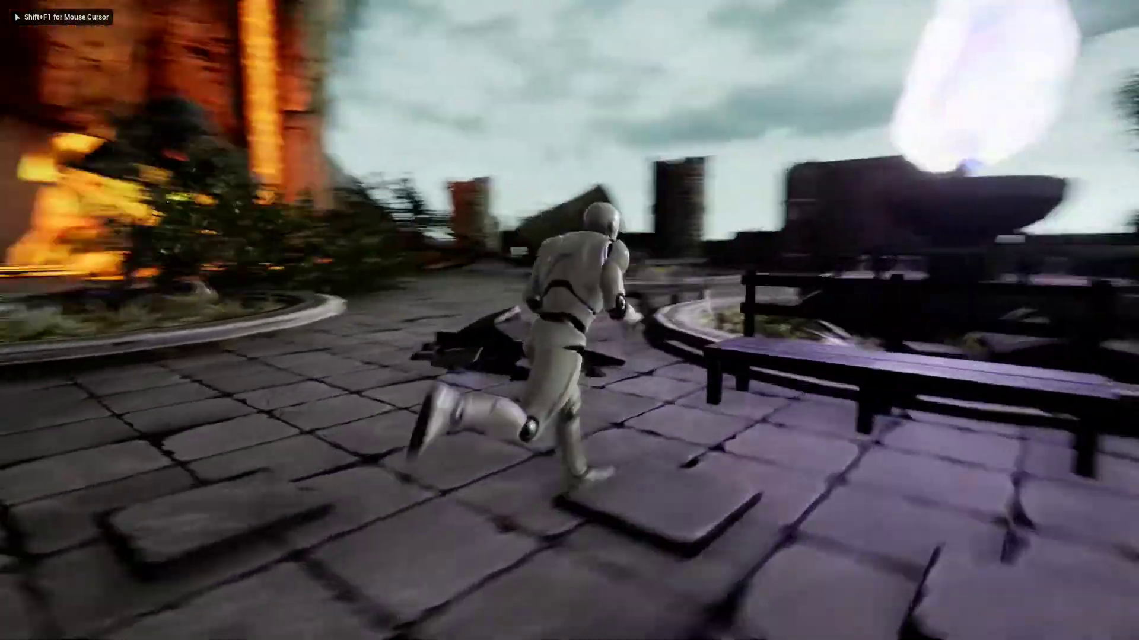
pyautogui.press('space')
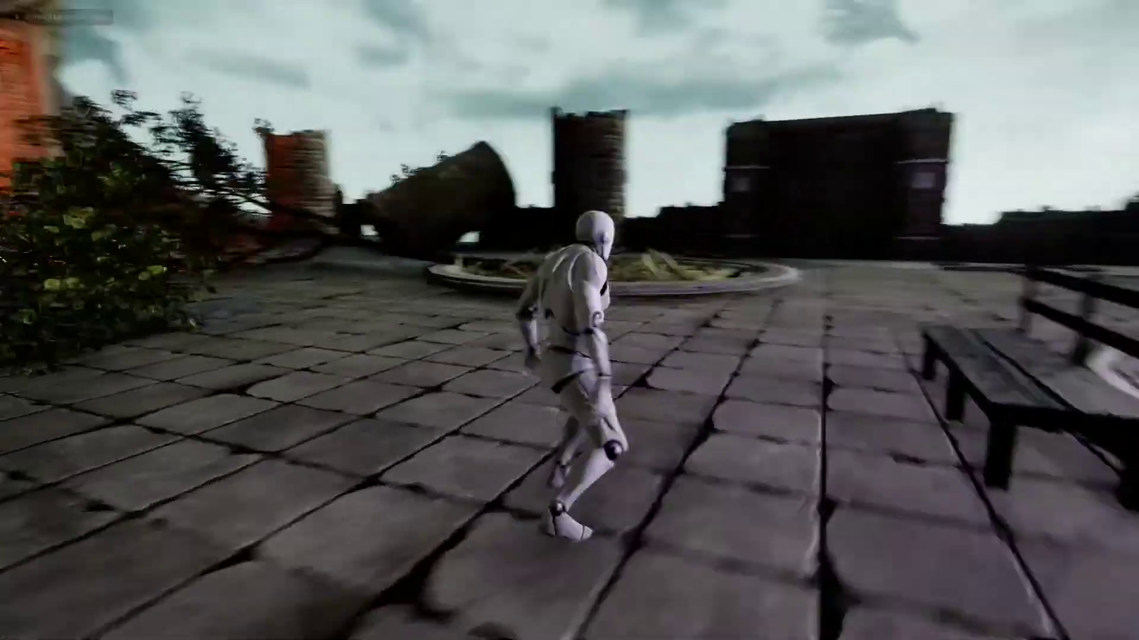